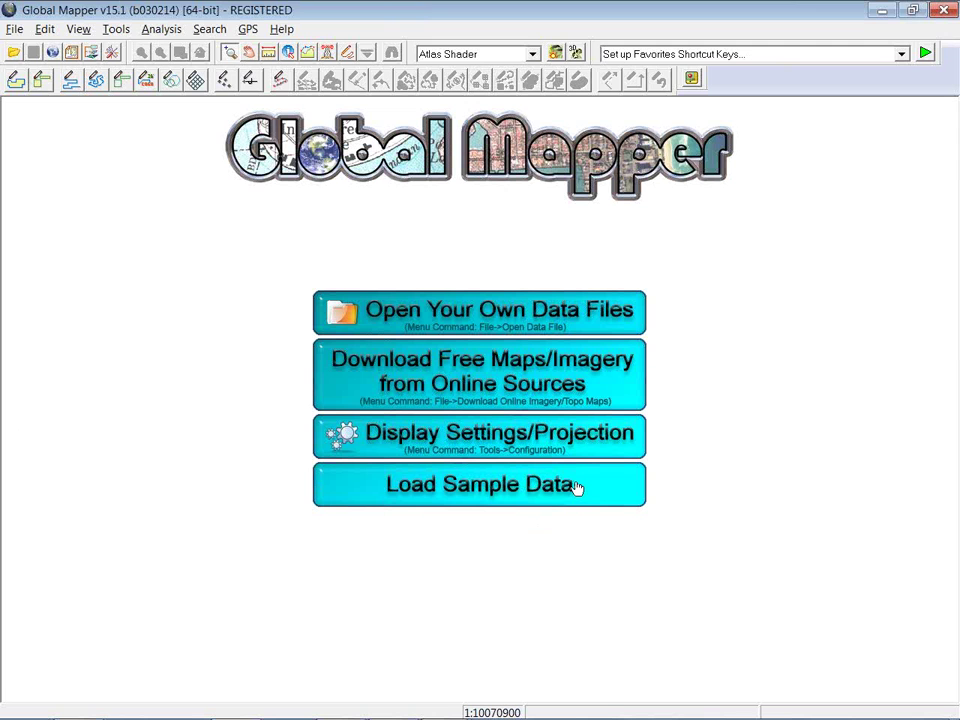
pyautogui.click(945, 28)
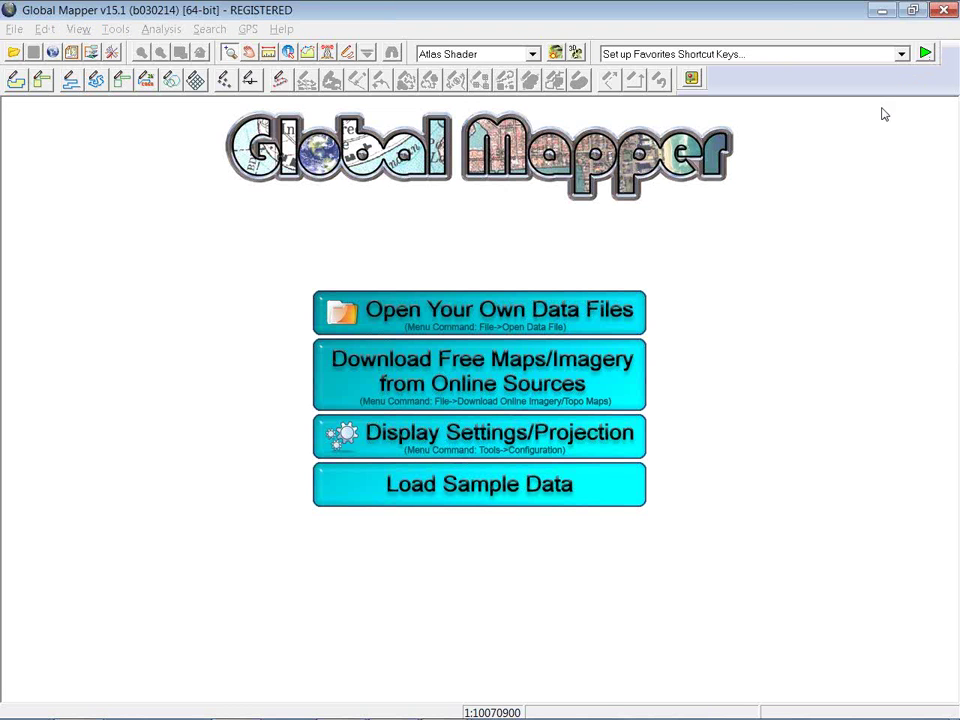
pyautogui.click(655, 401)
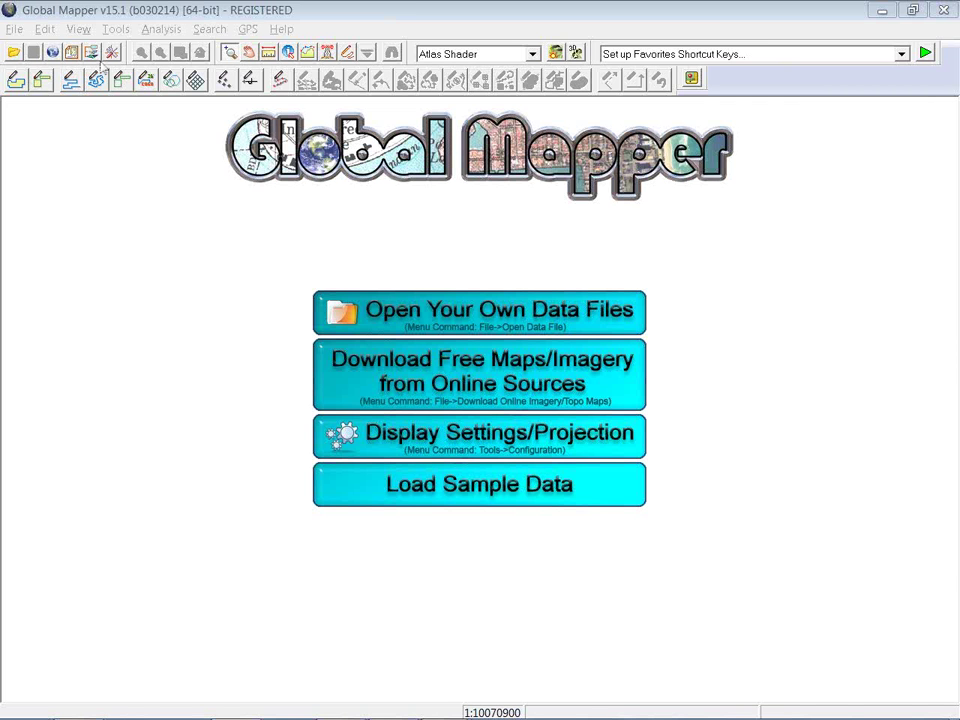
# Step: Load the Texas.gmw workspace and move the Overlay Control Center clear of the map
pyautogui.click(13, 30)
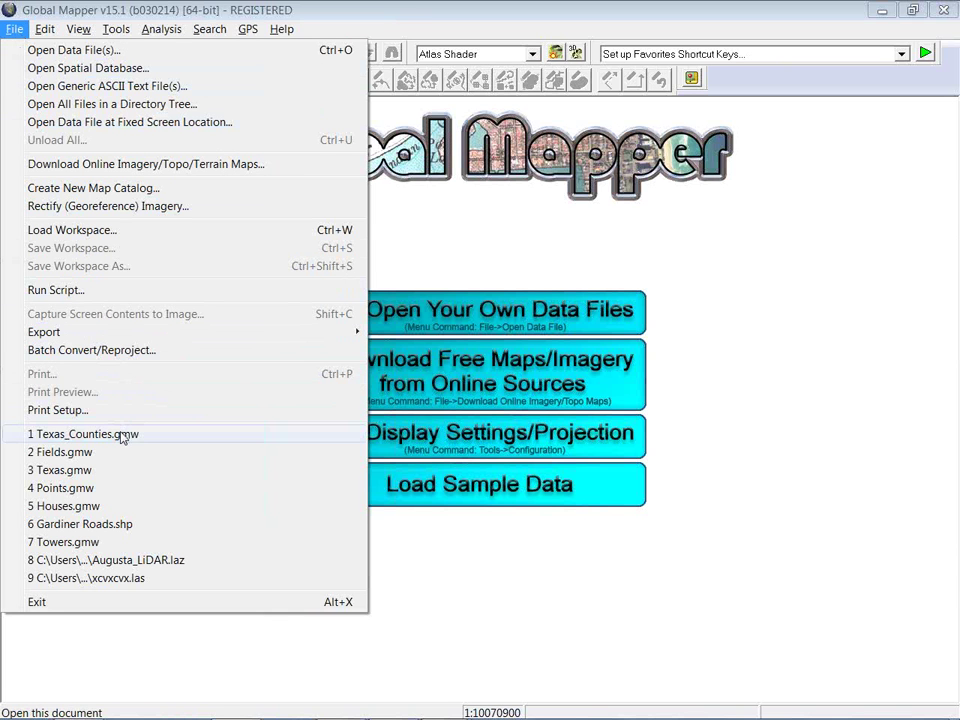
pyautogui.click(117, 230)
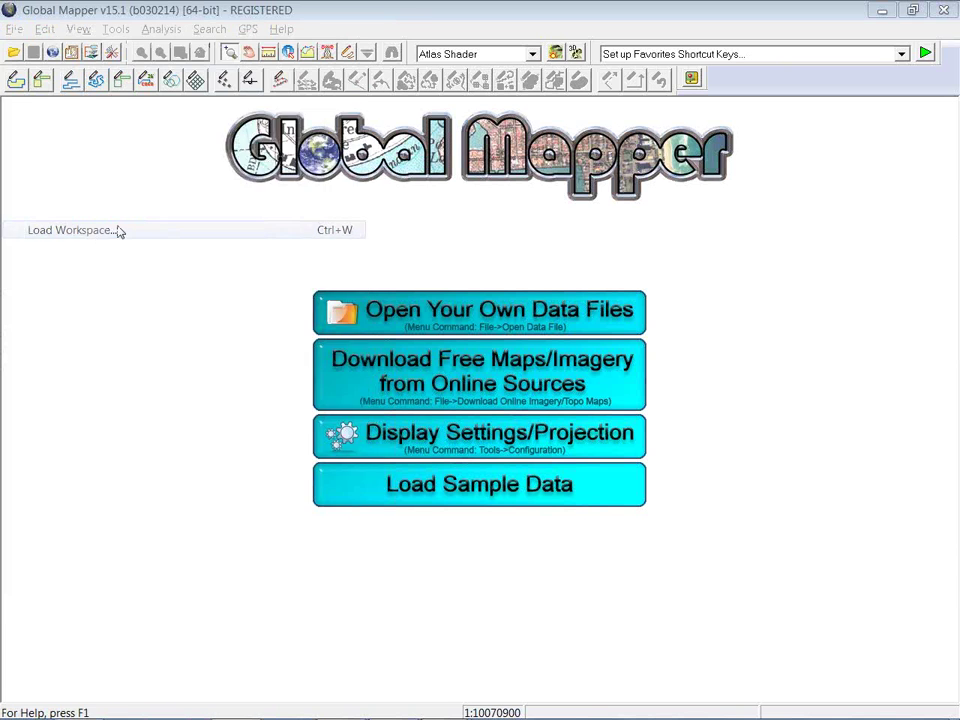
pyautogui.click(388, 322)
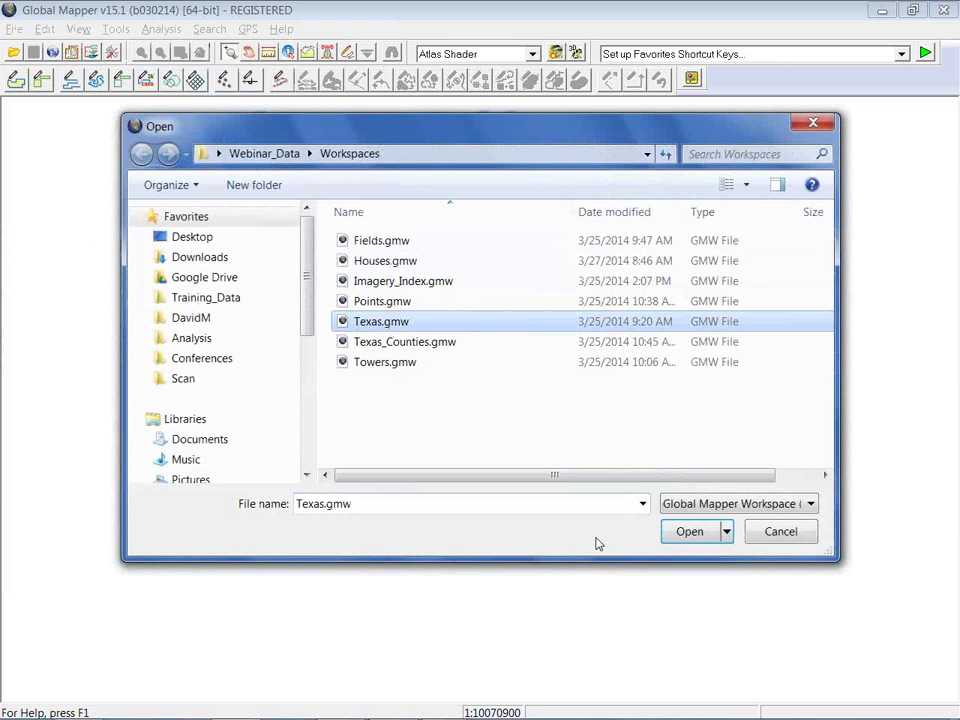
pyautogui.click(671, 540)
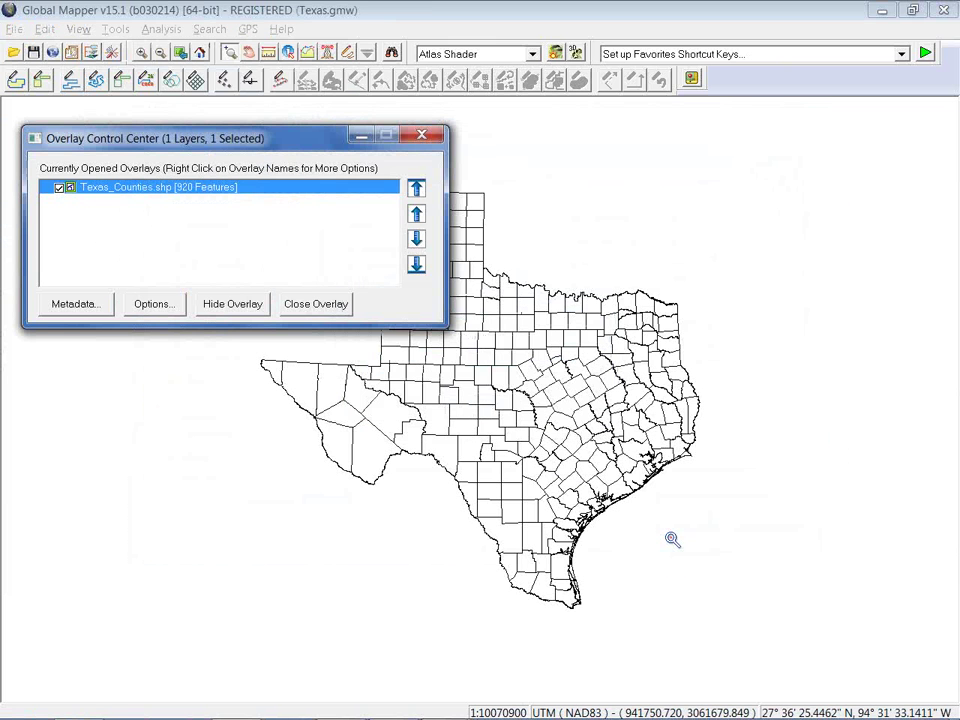
pyautogui.moveTo(321, 141); pyautogui.dragTo(299, 87)
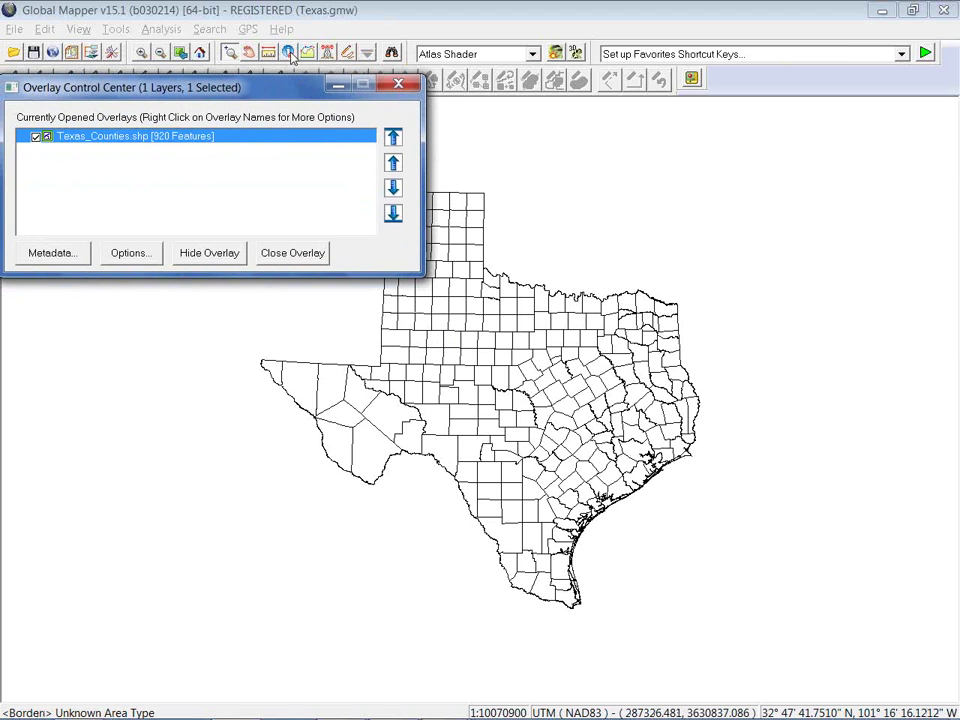
# Step: Inspect the feature information and attributes of Hemphill county in the Texas Panhandle, and close it
pyautogui.click(290, 55)
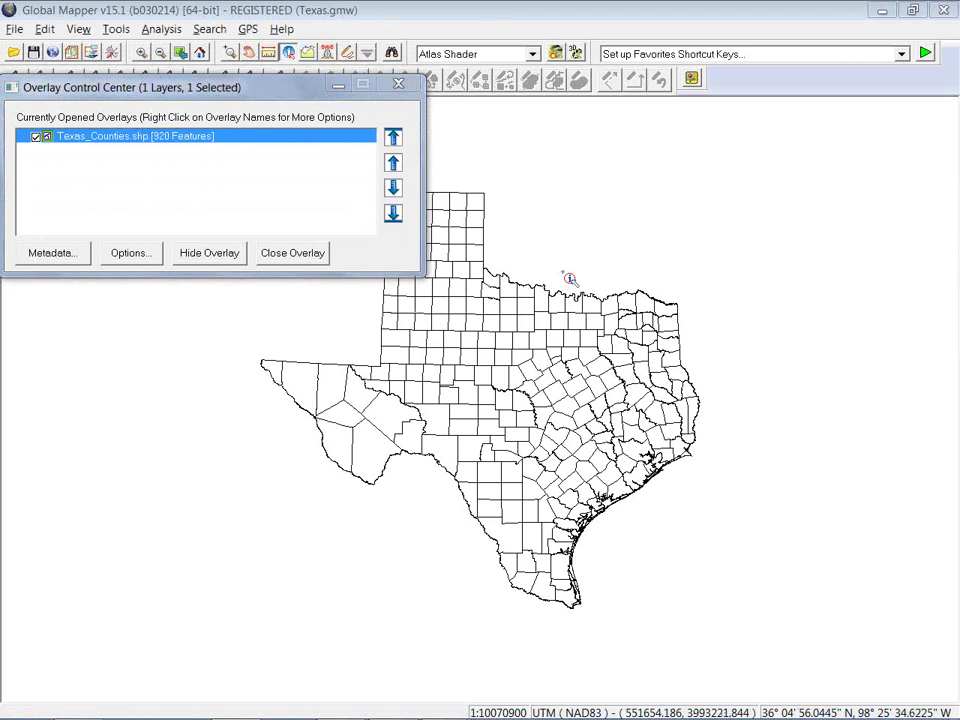
pyautogui.click(486, 225)
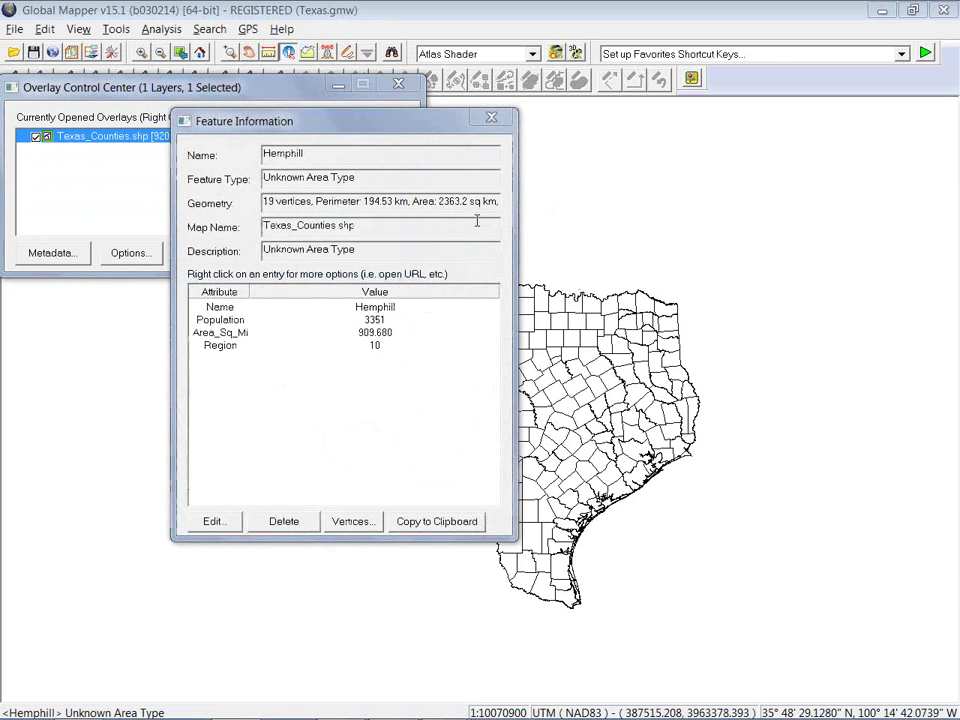
pyautogui.moveTo(400, 130); pyautogui.dragTo(535, 320)
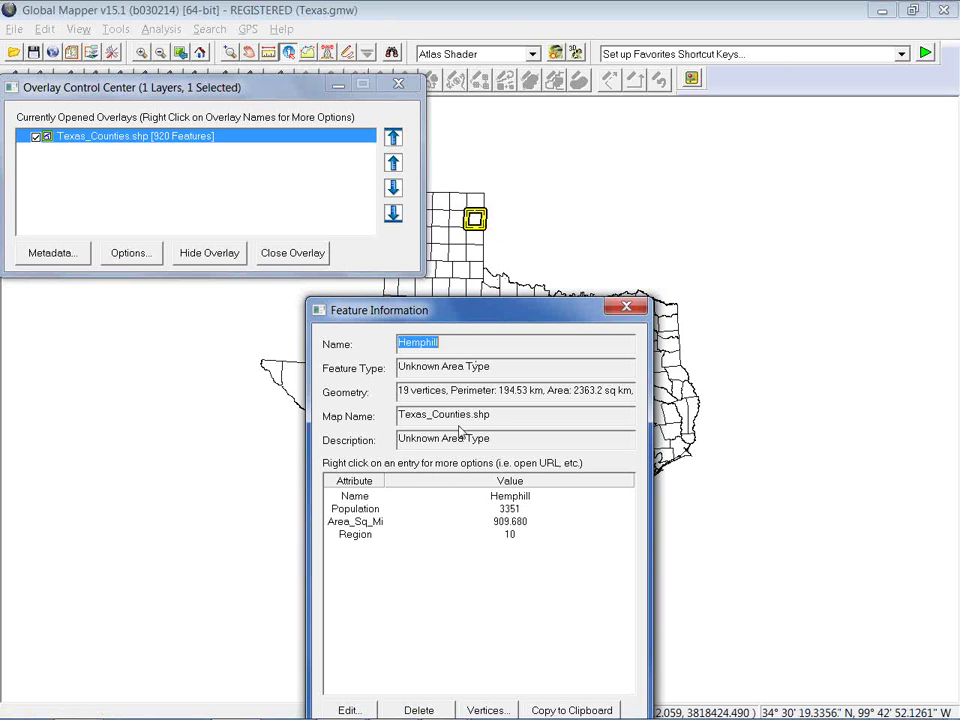
pyautogui.moveTo(483, 314); pyautogui.dragTo(489, 224)
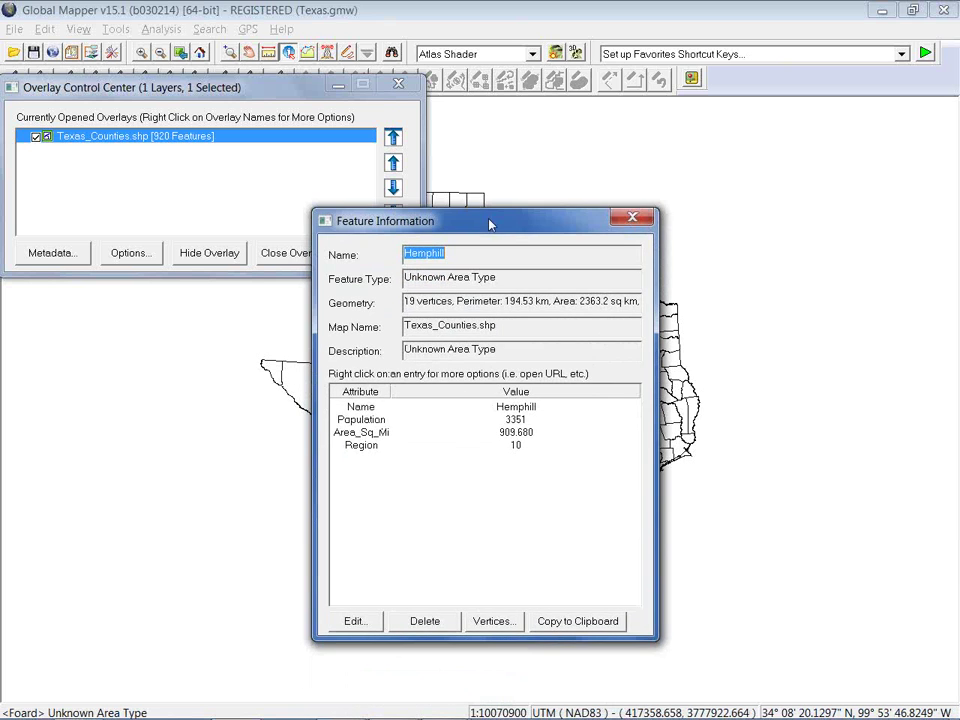
pyautogui.click(634, 217)
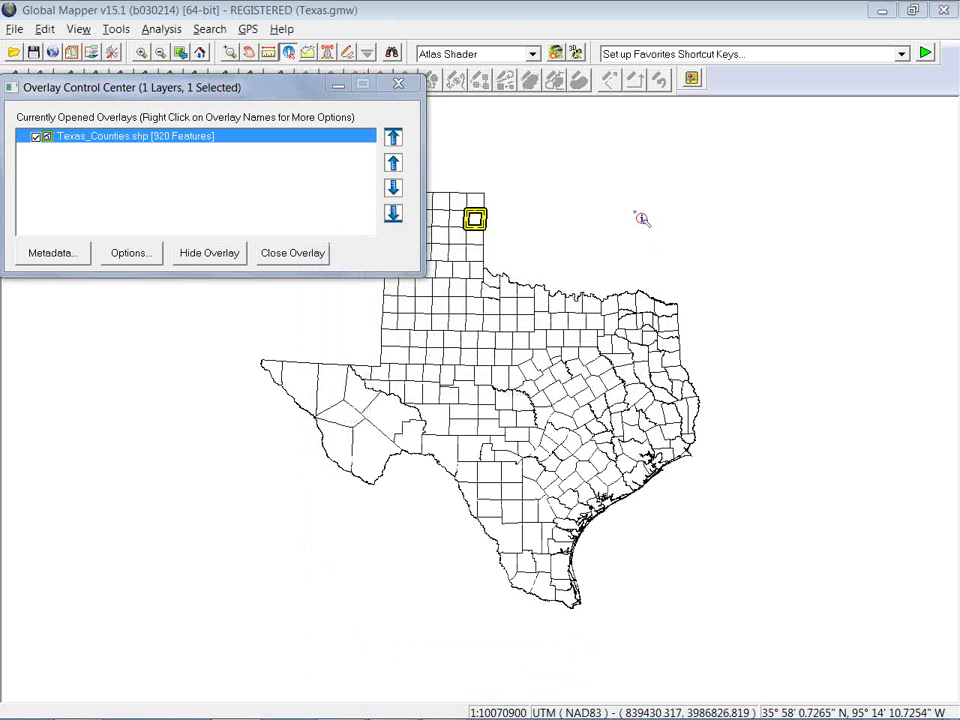
# Step: Search the vector data of all enabled layers for features whose REGION attribute equals 5
pyautogui.click(393, 53)
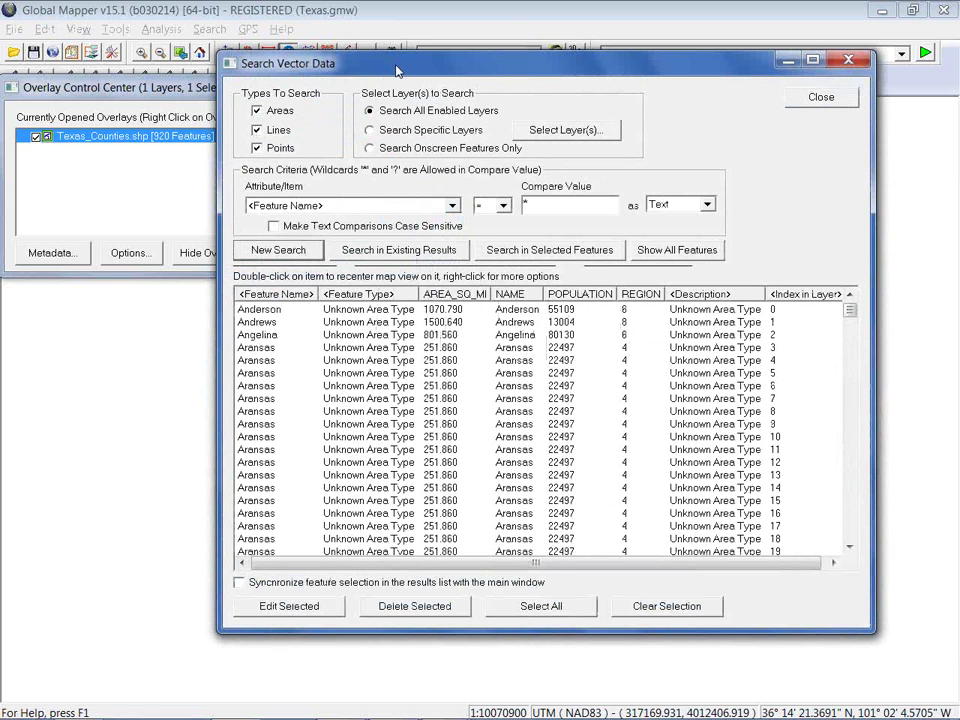
pyautogui.moveTo(399, 72); pyautogui.dragTo(372, 68)
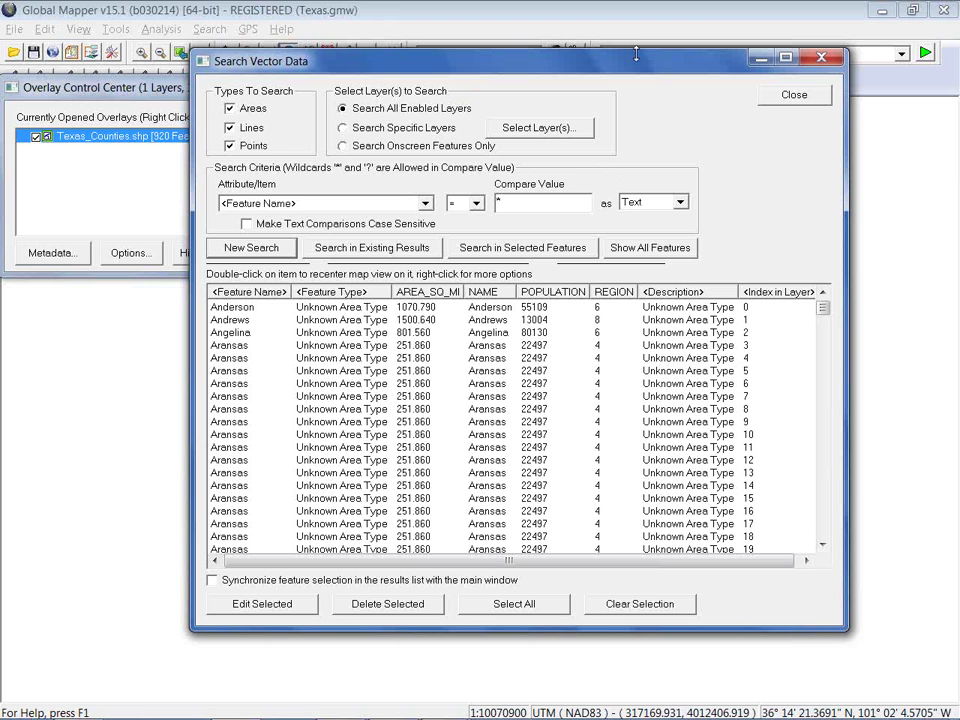
pyautogui.click(426, 204)
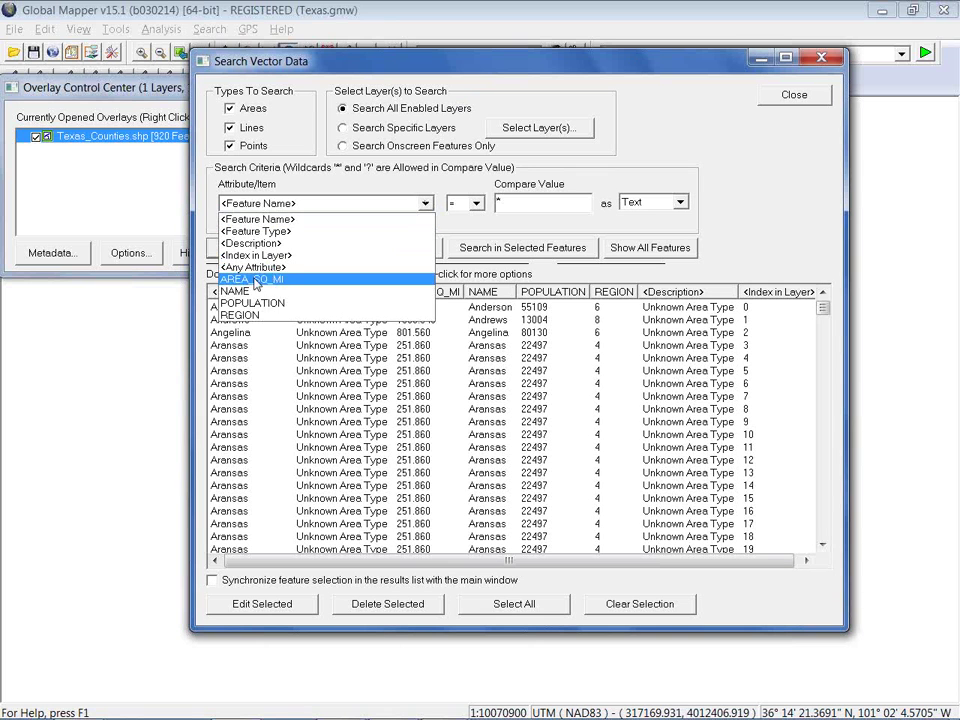
pyautogui.click(241, 315)
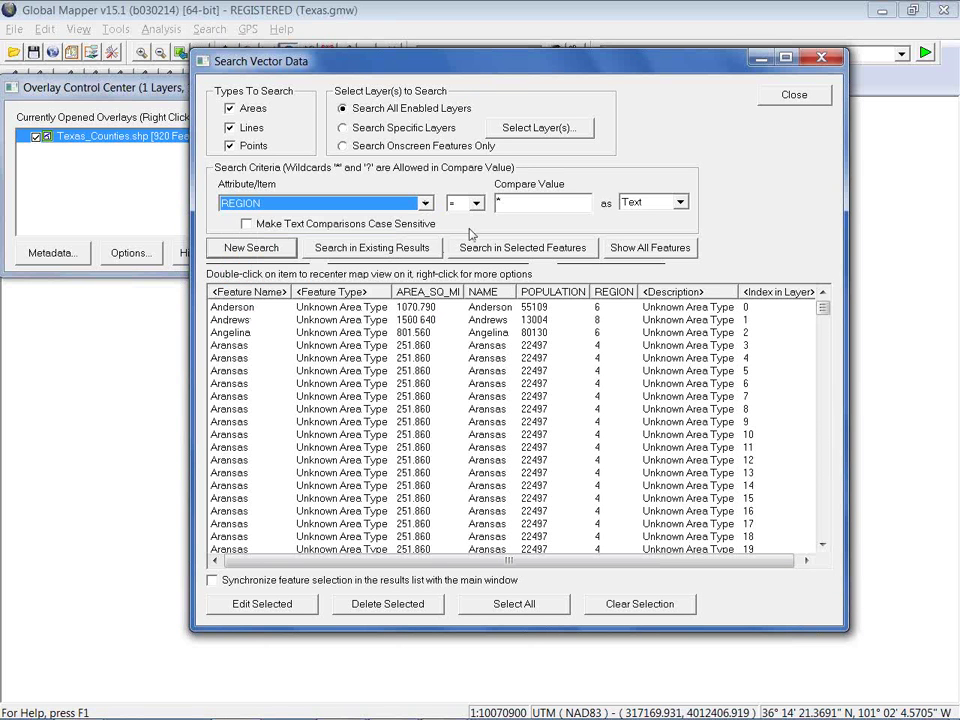
pyautogui.click(514, 201)
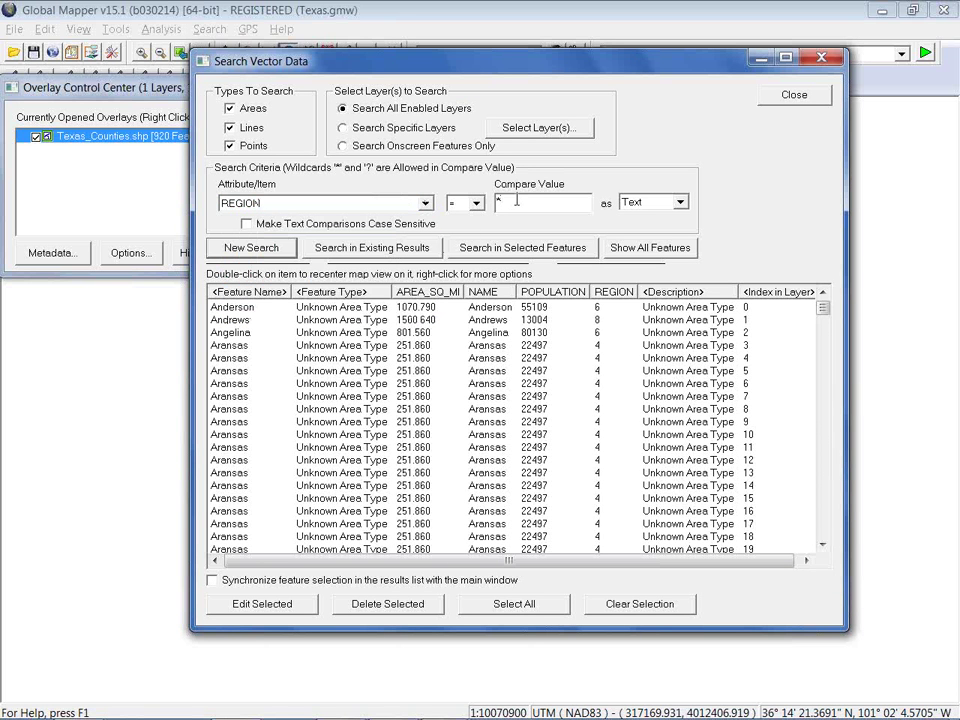
pyautogui.press('BackSpace')
pyautogui.write('5')
pyautogui.moveTo(400, 52); pyautogui.dragTo(392, 52)
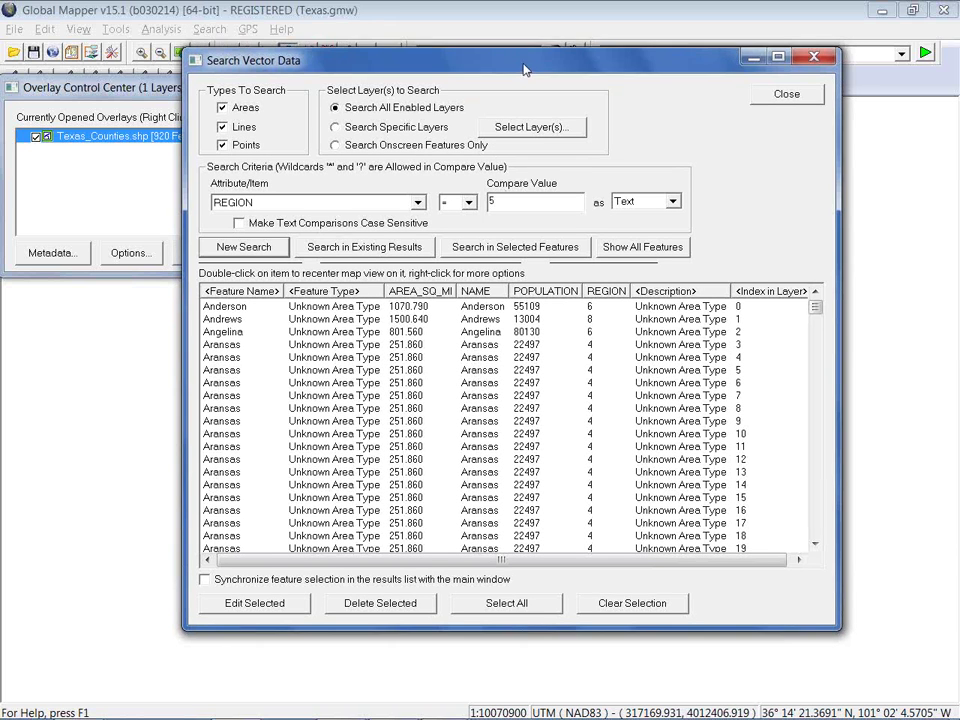
pyautogui.moveTo(524, 70); pyautogui.dragTo(512, 57)
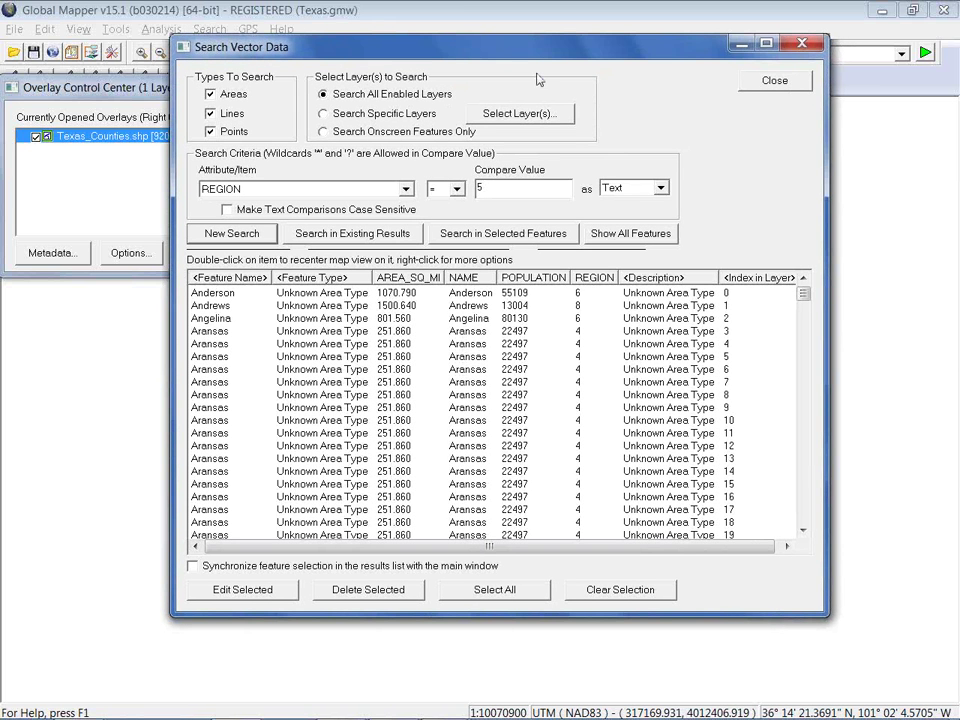
pyautogui.press('Return')
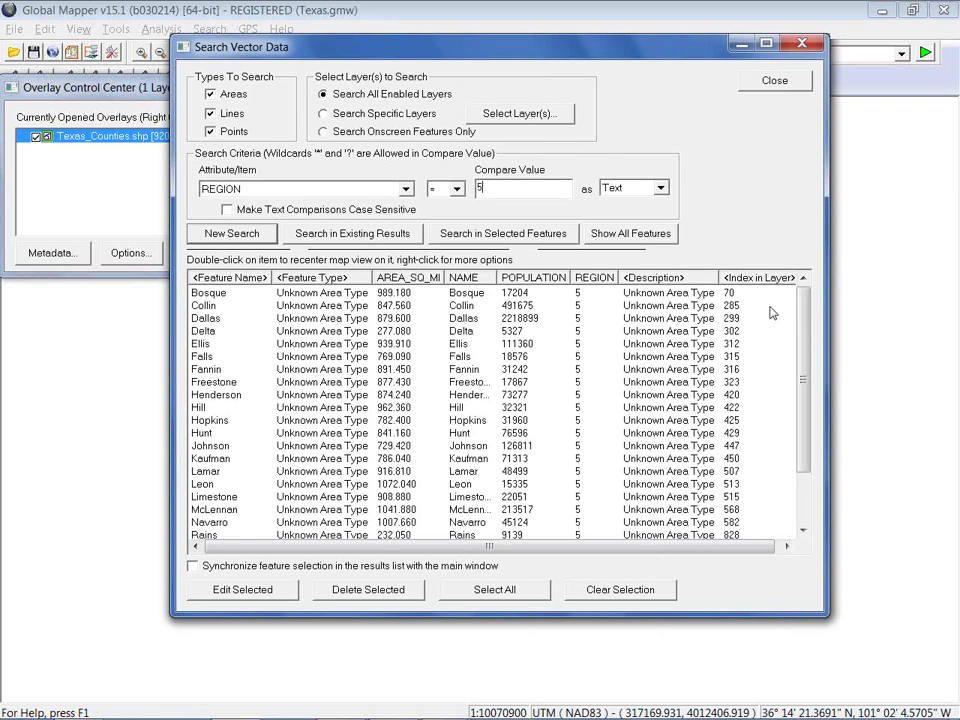
# Step: Select all counties in the search results and copy the selected results to the clipboard as text
pyautogui.moveTo(806, 323); pyautogui.dragTo(803, 382)
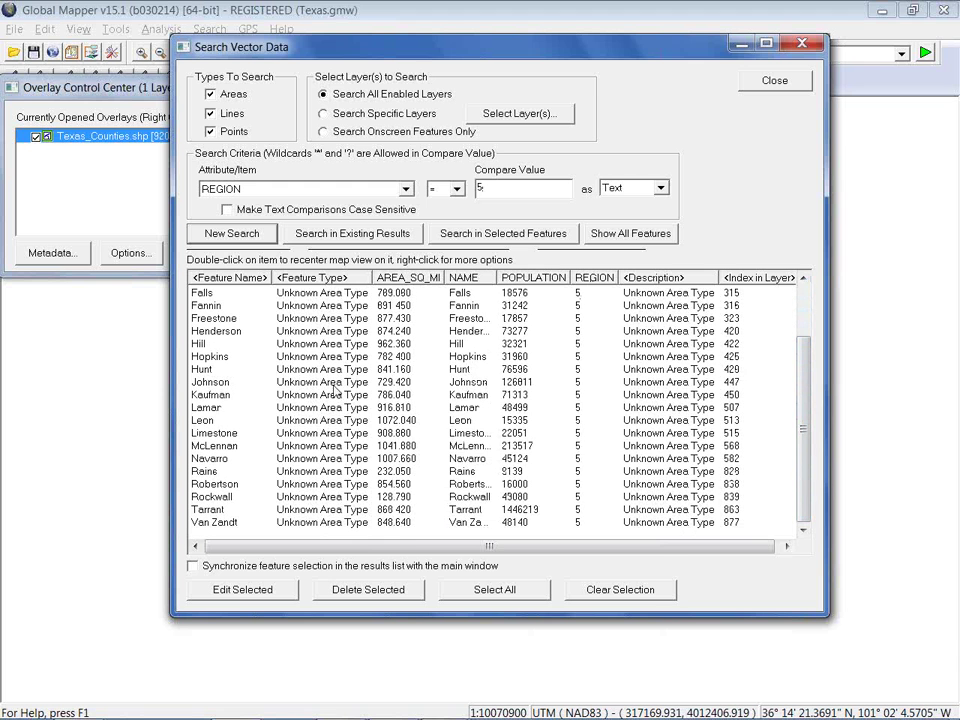
pyautogui.rightClick(337, 384)
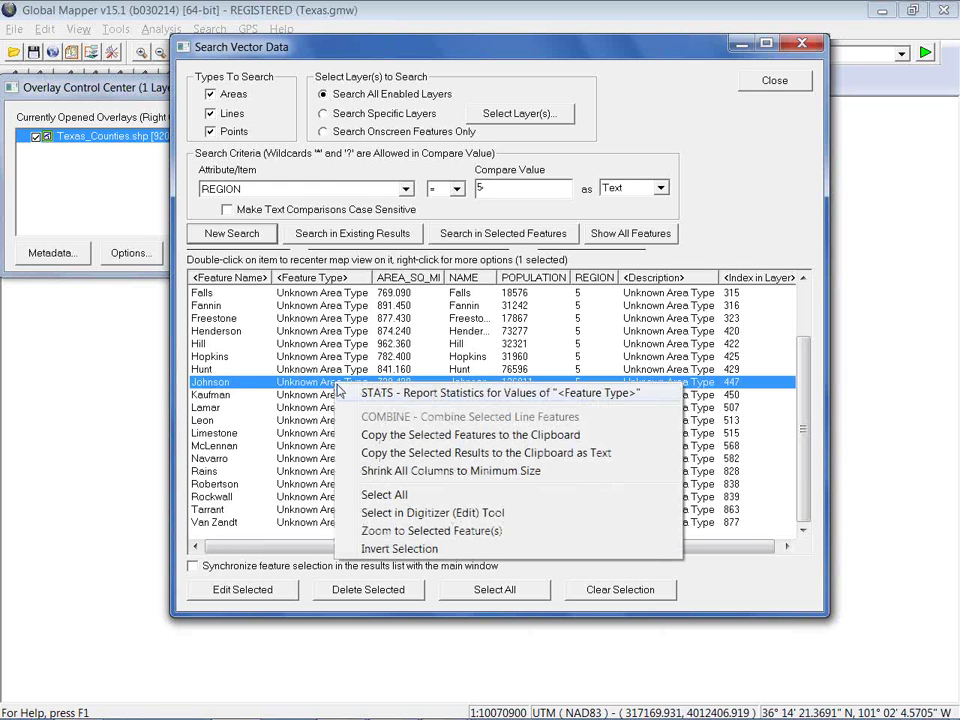
pyautogui.click(383, 495)
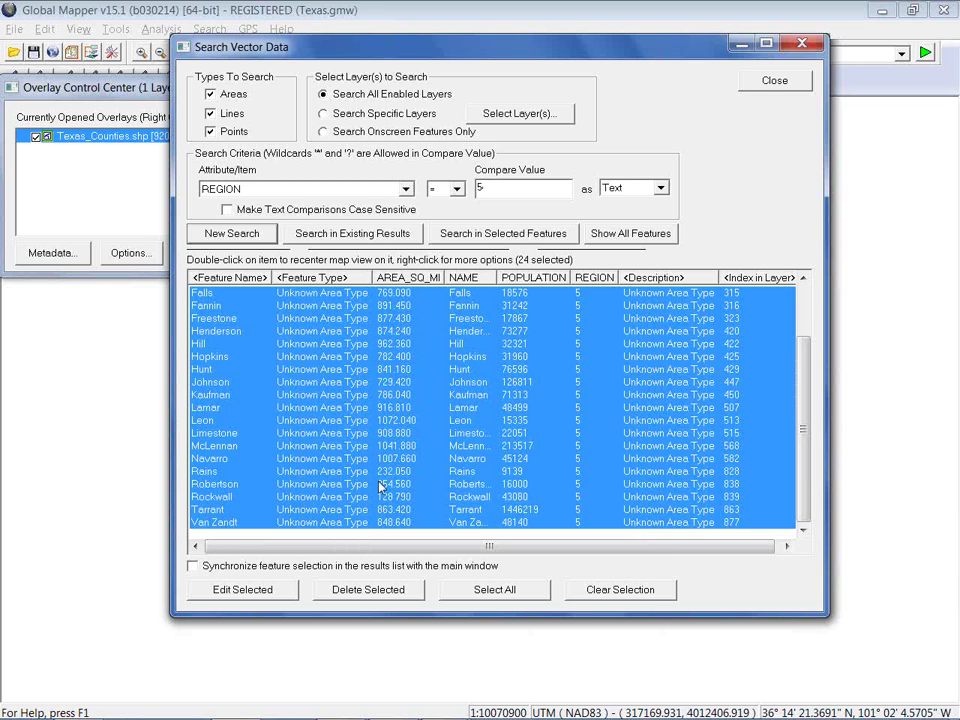
pyautogui.rightClick(396, 409)
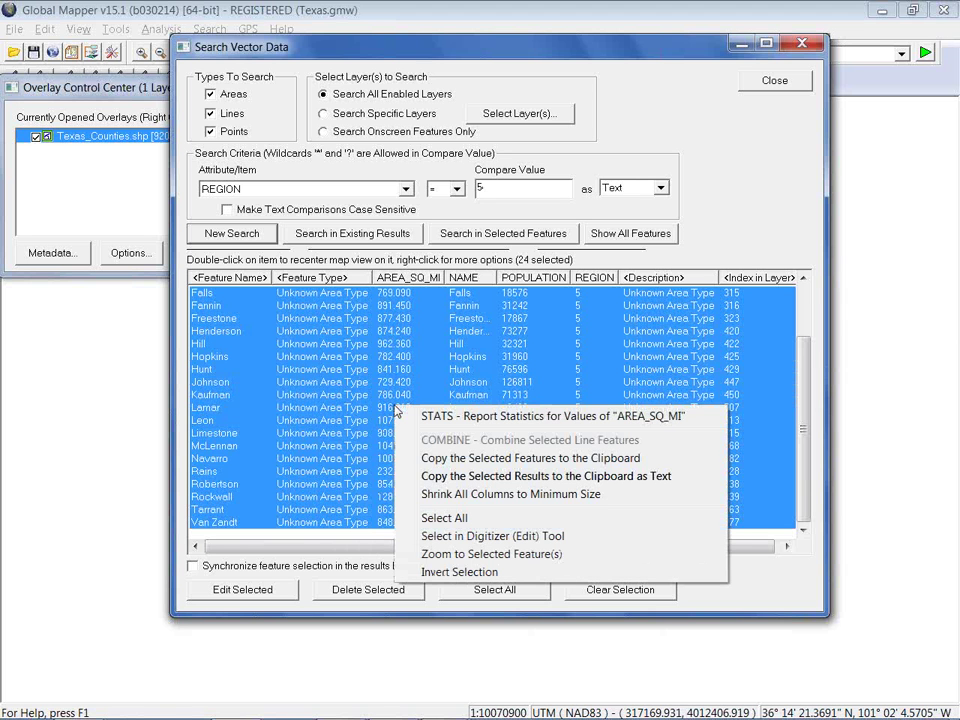
pyautogui.click(440, 459)
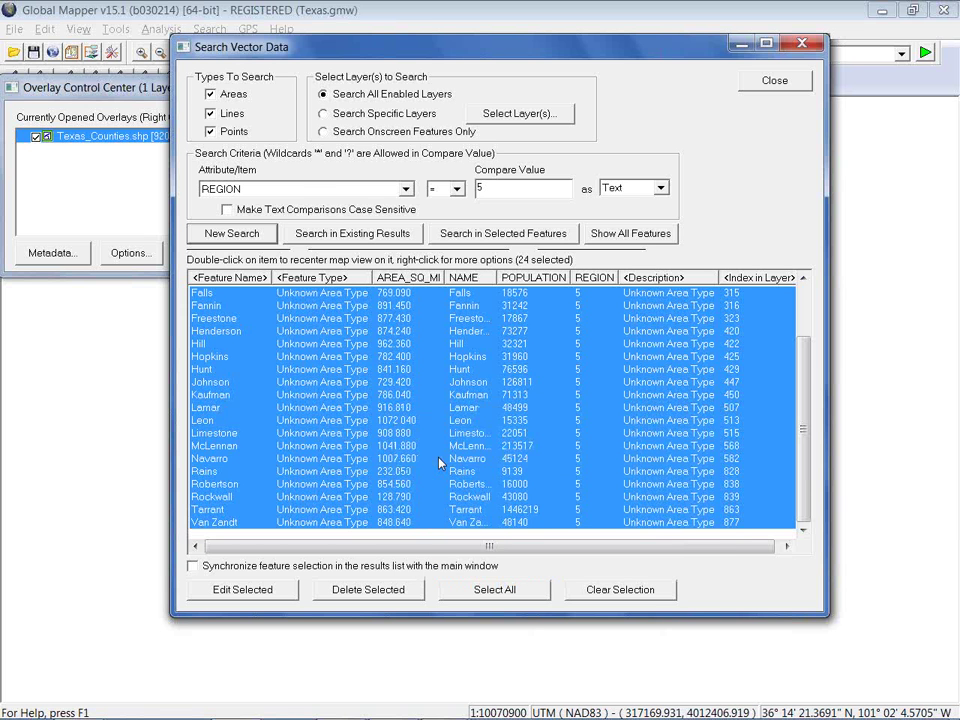
pyautogui.rightClick(438, 462)
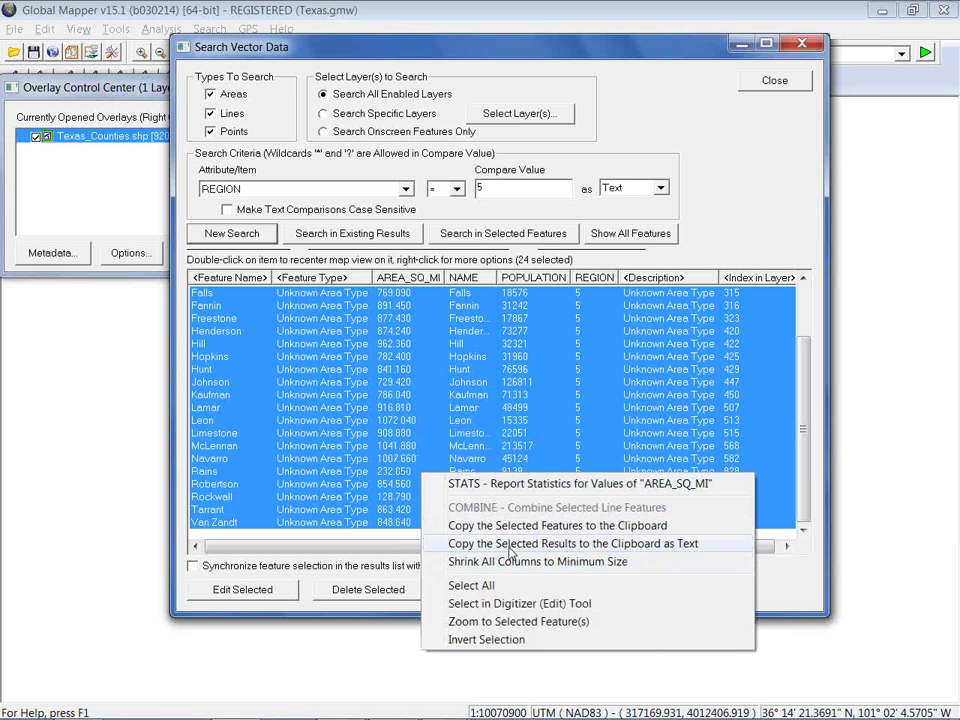
pyautogui.click(509, 545)
# Step: Switch to Microsoft Excel and paste the copied county records over the whole of Sheet1, accepting the size mismatch
pyautogui.hotkey('alt', 'Tab')
pyautogui.hotkey('alt', 'Tab')
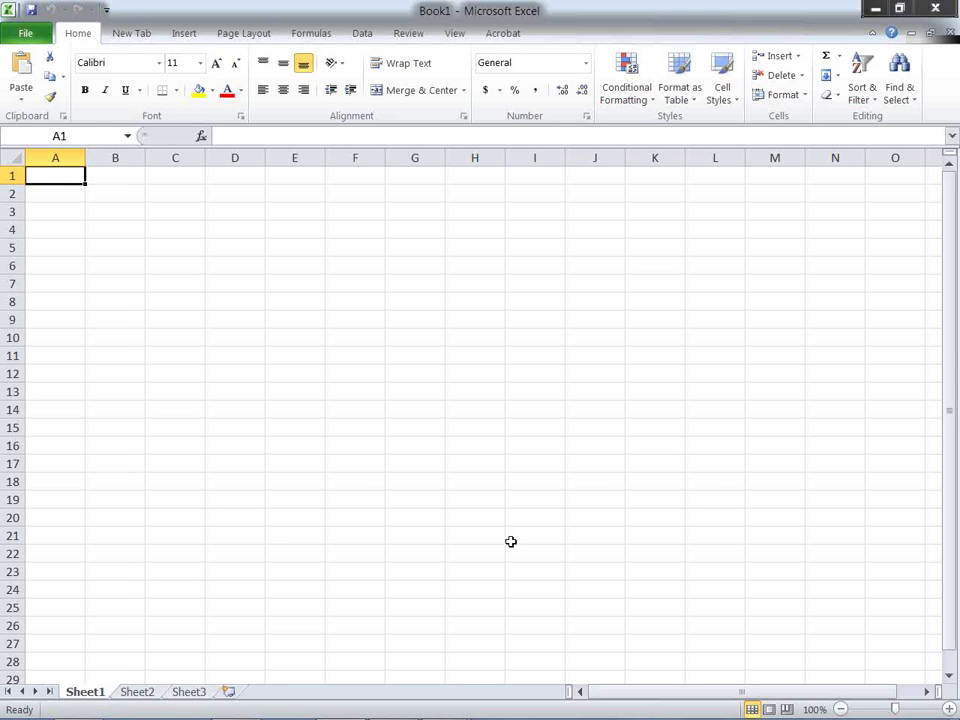
pyautogui.click(15, 158)
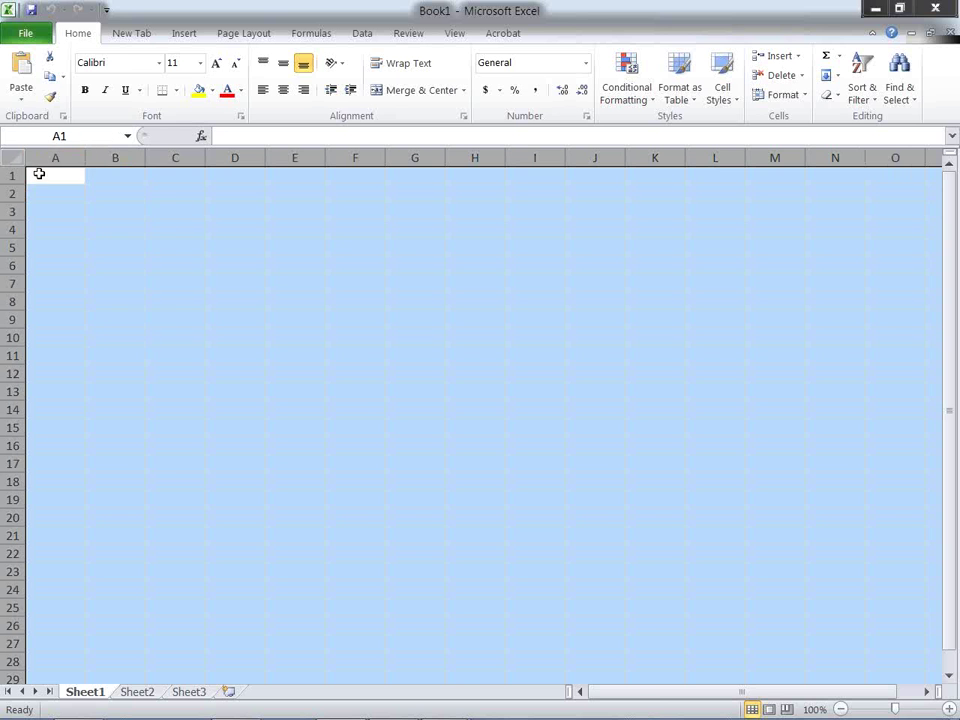
pyautogui.rightClick(39, 174)
pyautogui.click(82, 246)
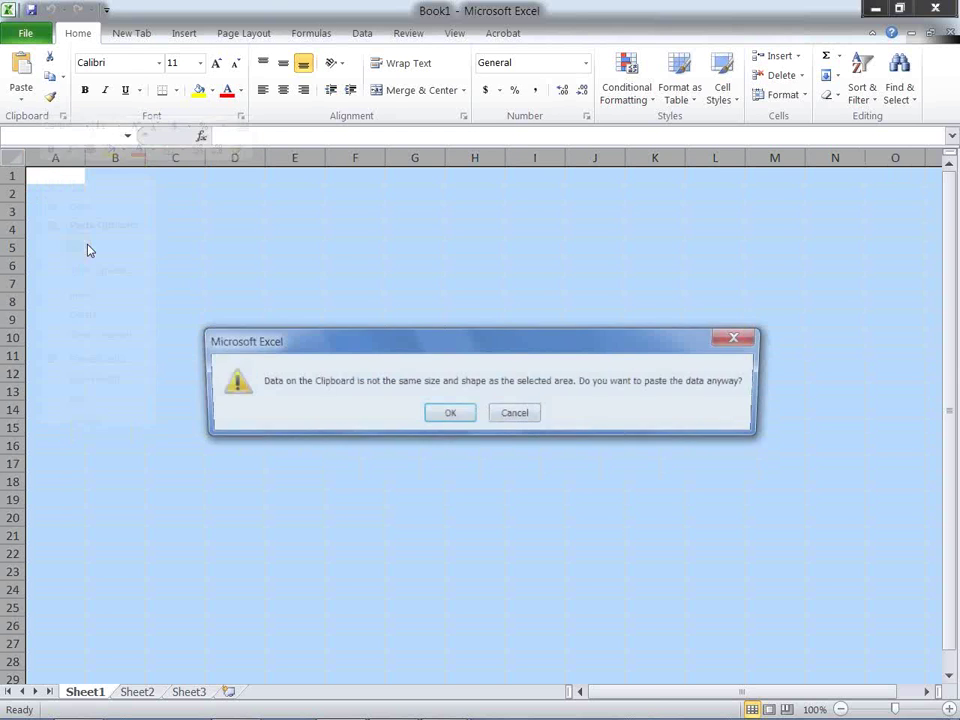
pyautogui.click(447, 413)
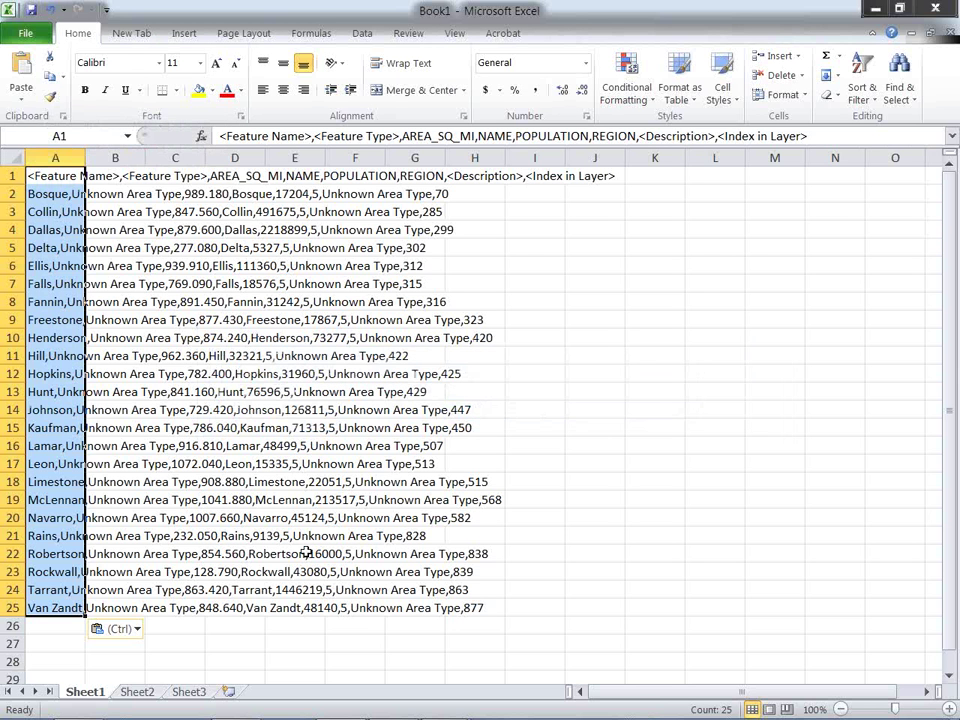
# Step: Re-import the pasted county records with the Text Import Wizard as comma-delimited data instead of space-delimited, accepting the size mismatch
pyautogui.click(133, 630)
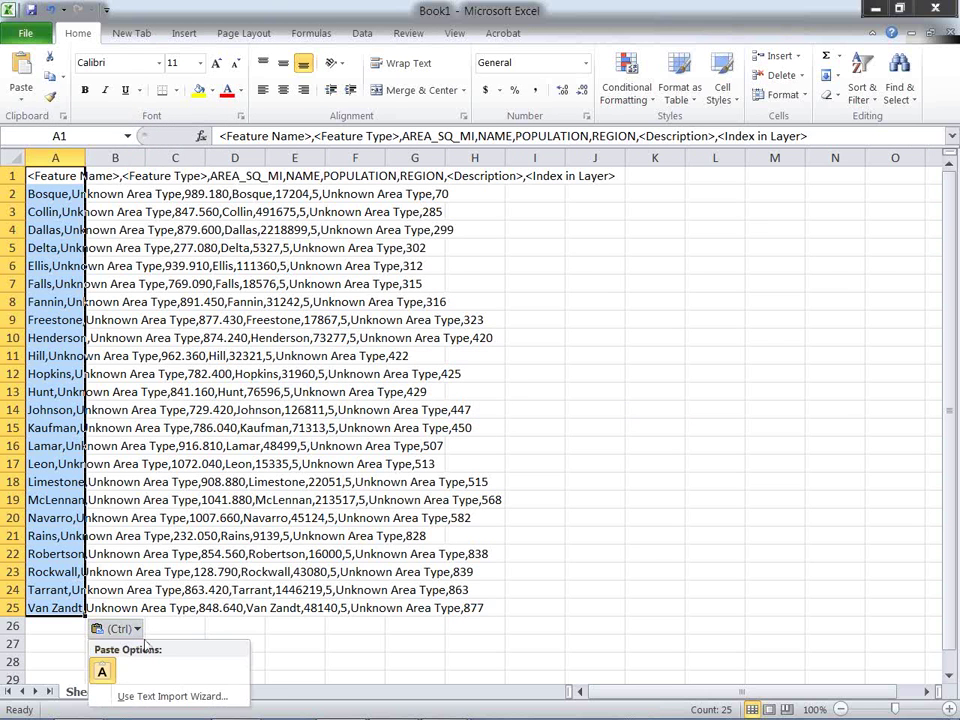
pyautogui.click(160, 697)
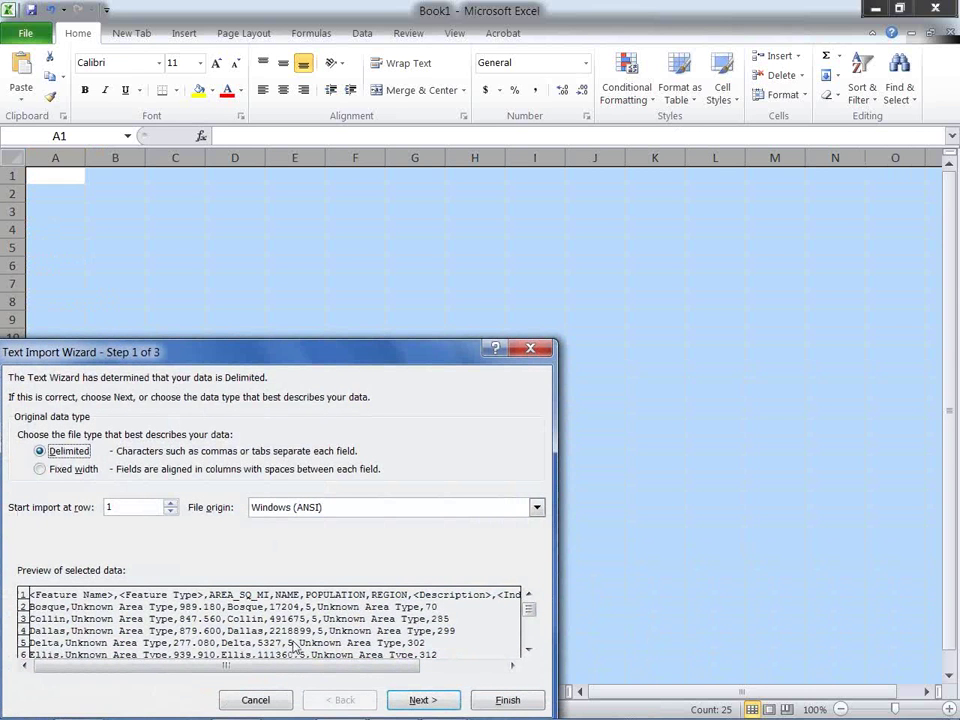
pyautogui.moveTo(285, 362); pyautogui.dragTo(379, 290)
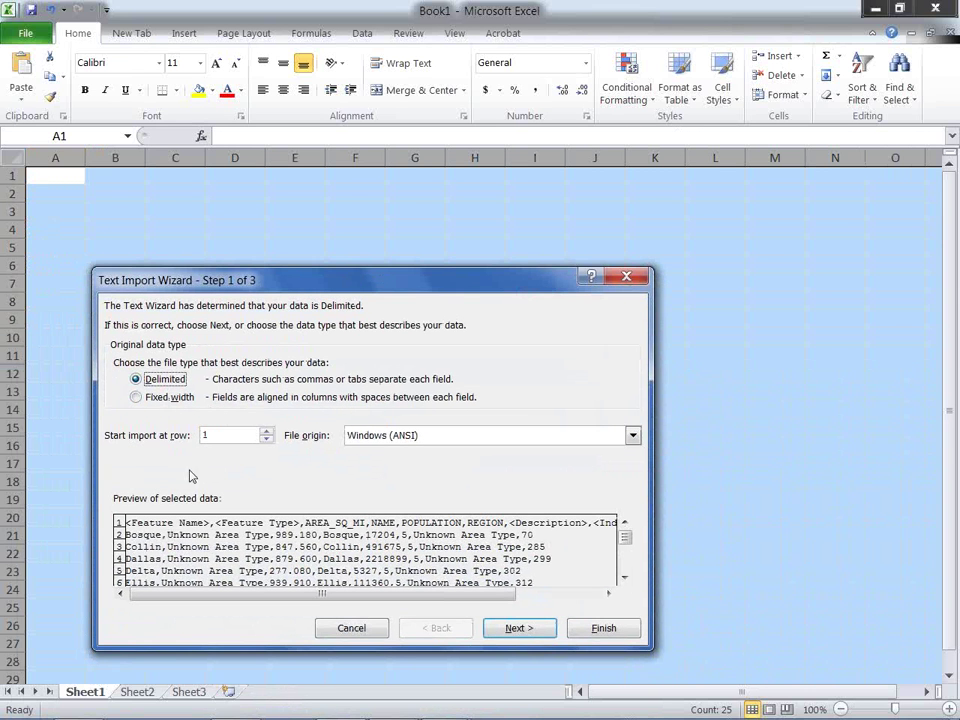
pyautogui.click(510, 630)
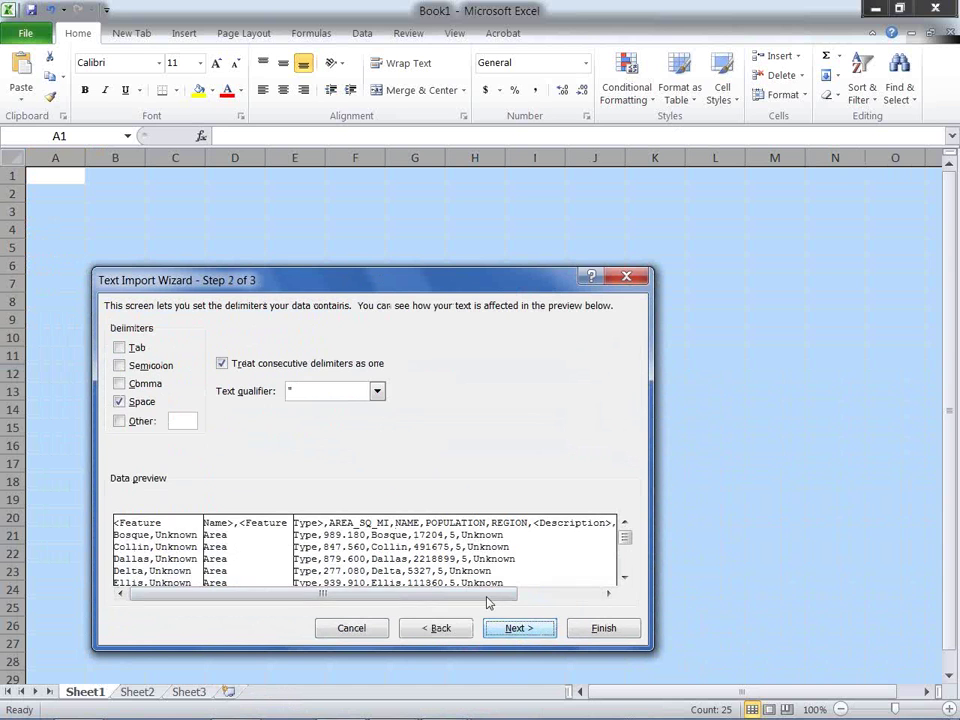
pyautogui.click(121, 402)
pyautogui.click(121, 384)
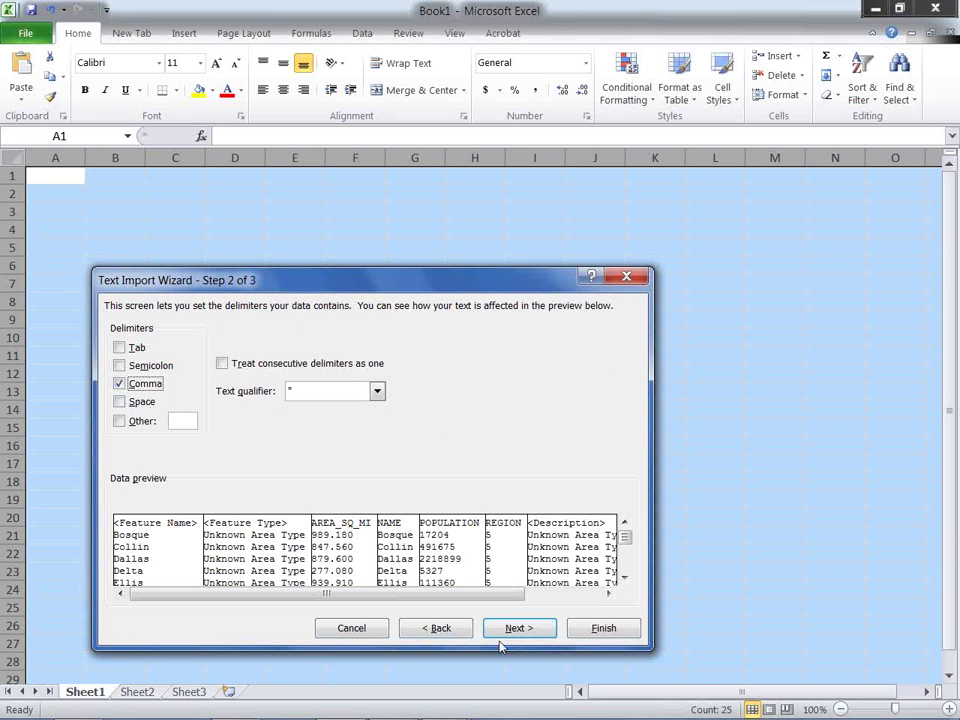
pyautogui.click(596, 629)
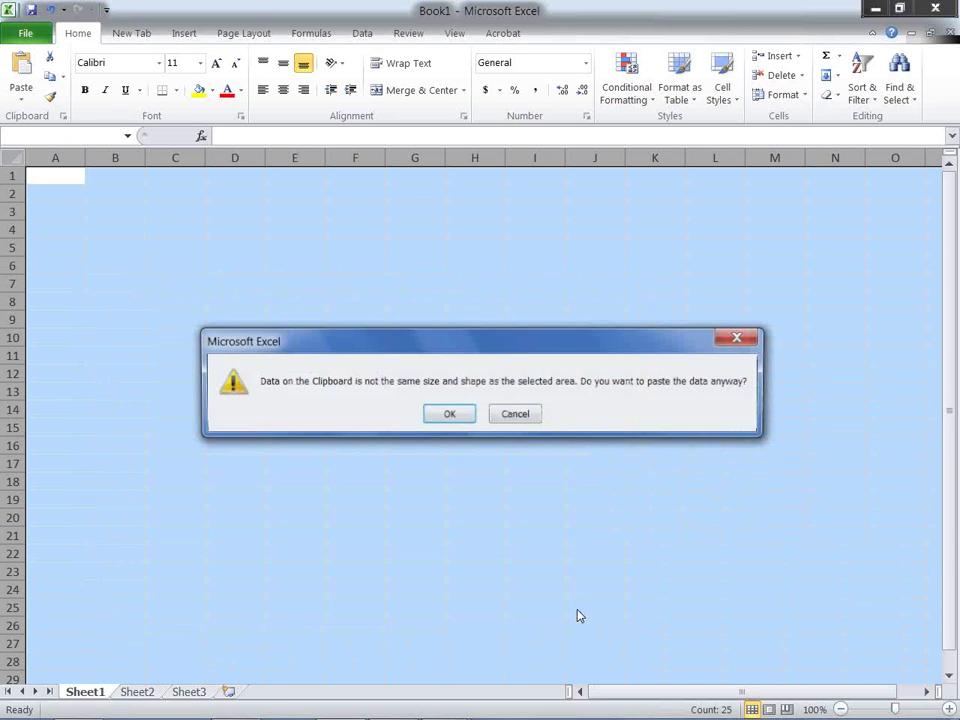
pyautogui.click(449, 414)
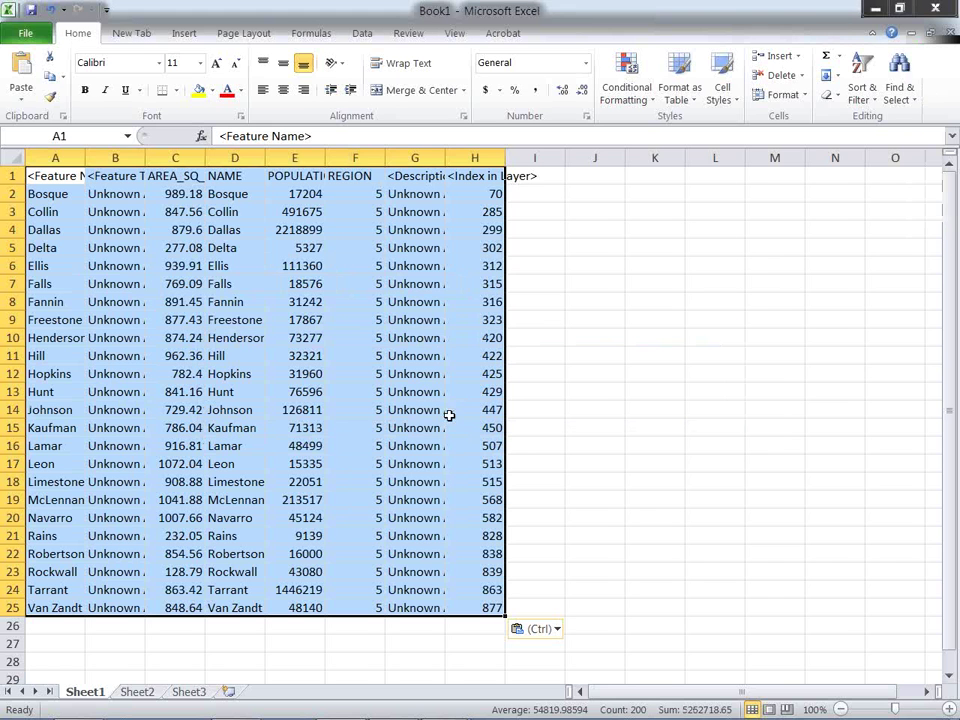
# Step: Auto-fit the width of all columns in Sheet1 and close the workbook without saving
pyautogui.click(16, 158)
pyautogui.doubleClick(85, 158)
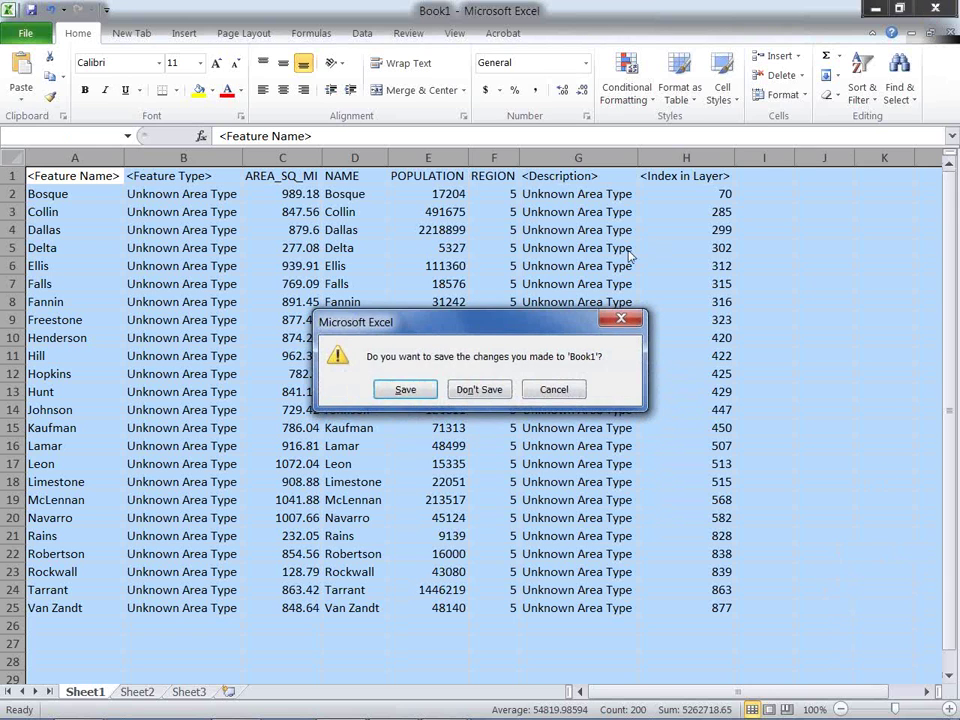
pyautogui.click(486, 390)
# Step: Return to Global Mapper and close the vector data search
pyautogui.hotkey('alt', 'Tab')
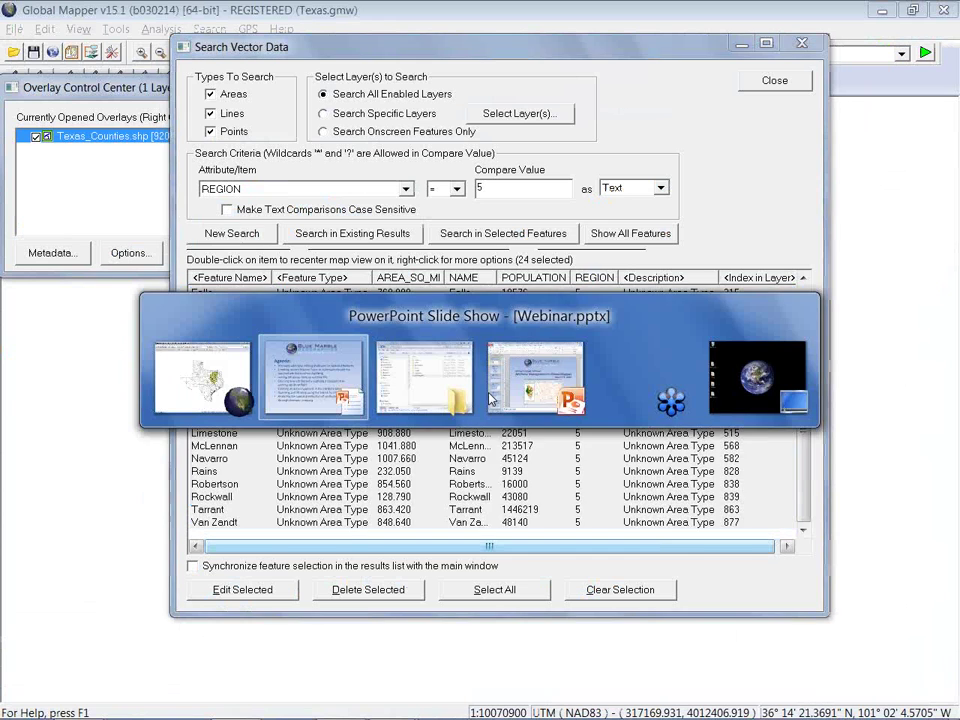
pyautogui.hotkey('alt', 'Tab')
pyautogui.hotkey('shift', 'Tab')
pyautogui.hotkey('shift', 'Tab')
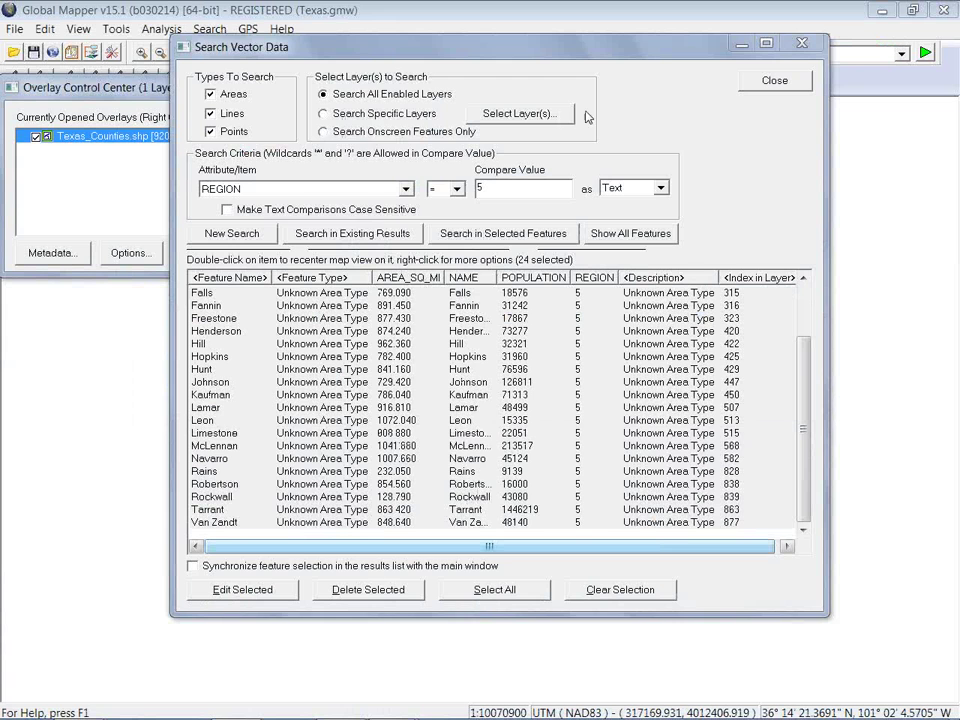
pyautogui.click(775, 80)
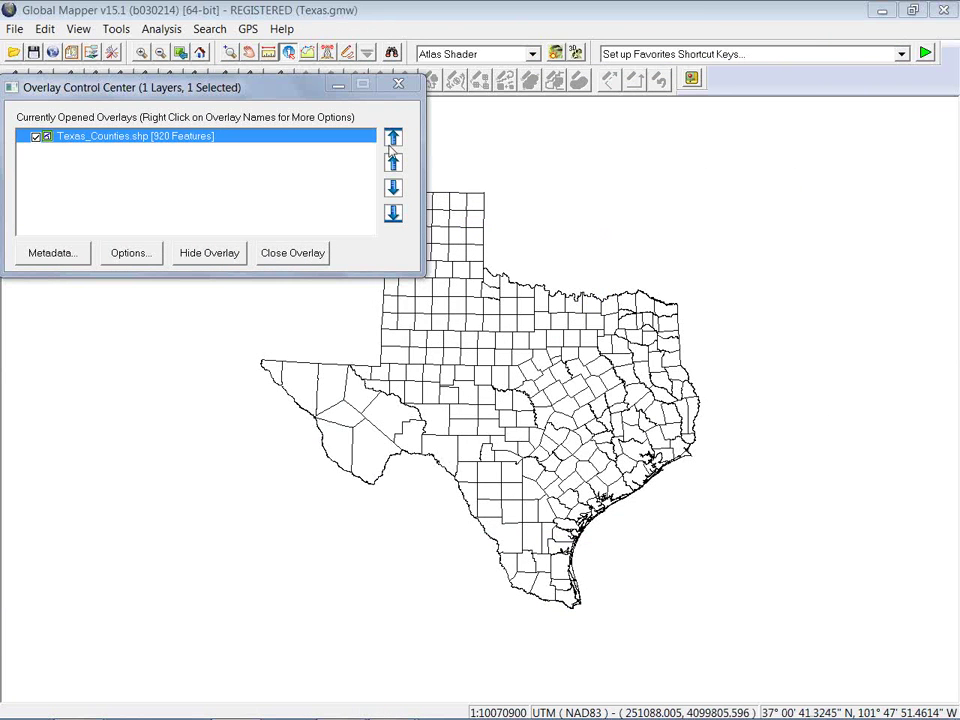
# Step: Select Grayson county on the northern Texas border with the Digitizer tool and open its feature information for editing
pyautogui.click(346, 52)
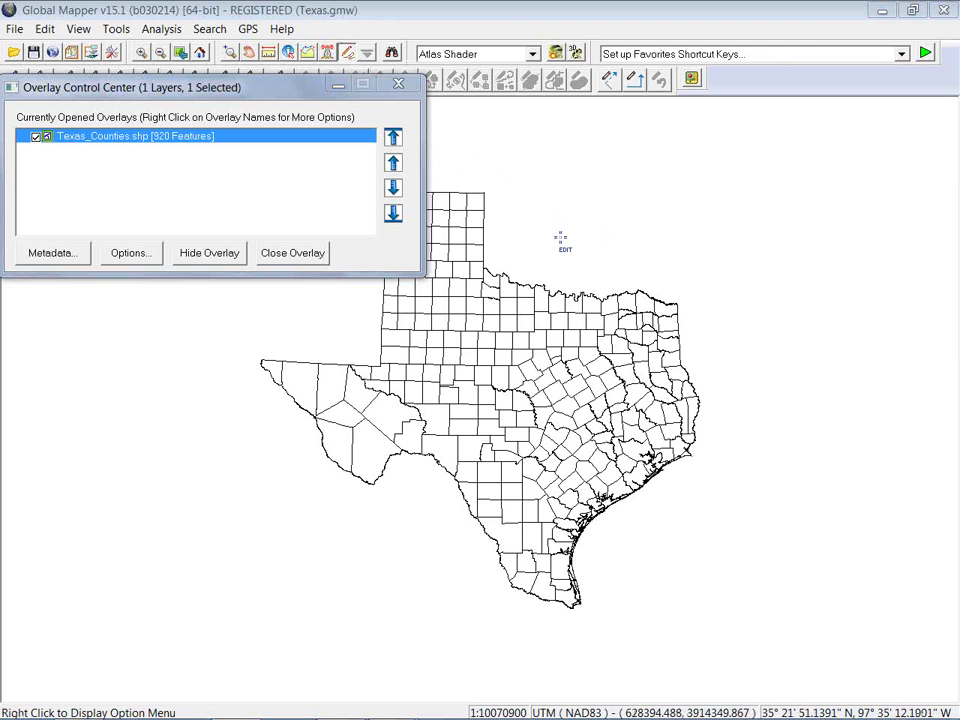
pyautogui.click(589, 302)
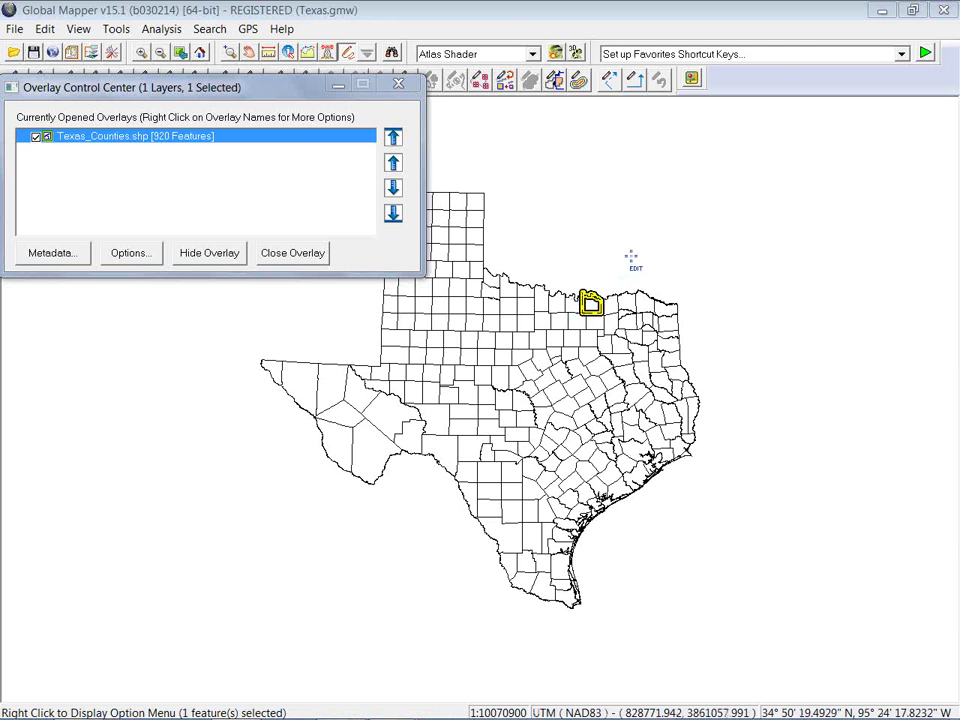
pyautogui.rightClick(637, 247)
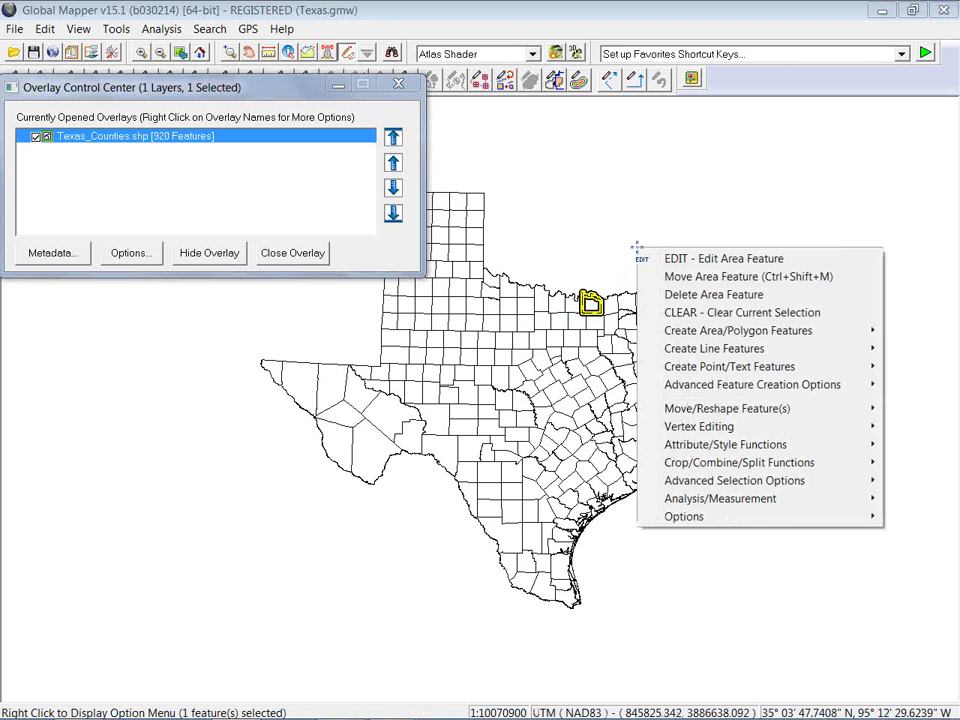
pyautogui.moveTo(642, 336)
pyautogui.click(746, 258)
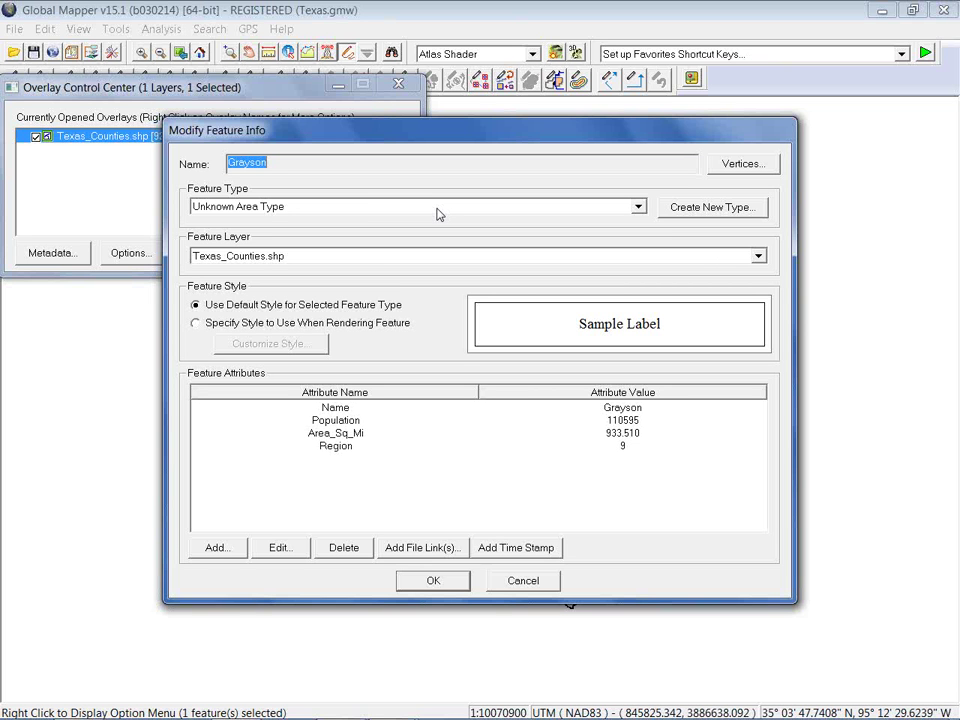
# Step: Set the county's Region attribute to 5 from the existing values and apply the feature changes
pyautogui.click(622, 448)
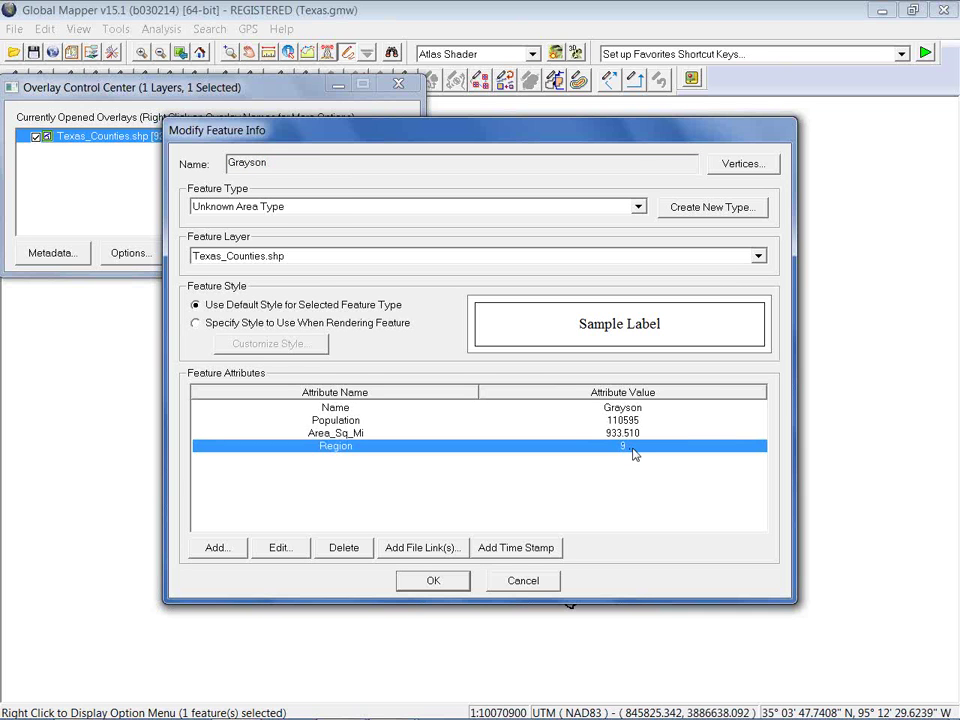
pyautogui.doubleClick(632, 448)
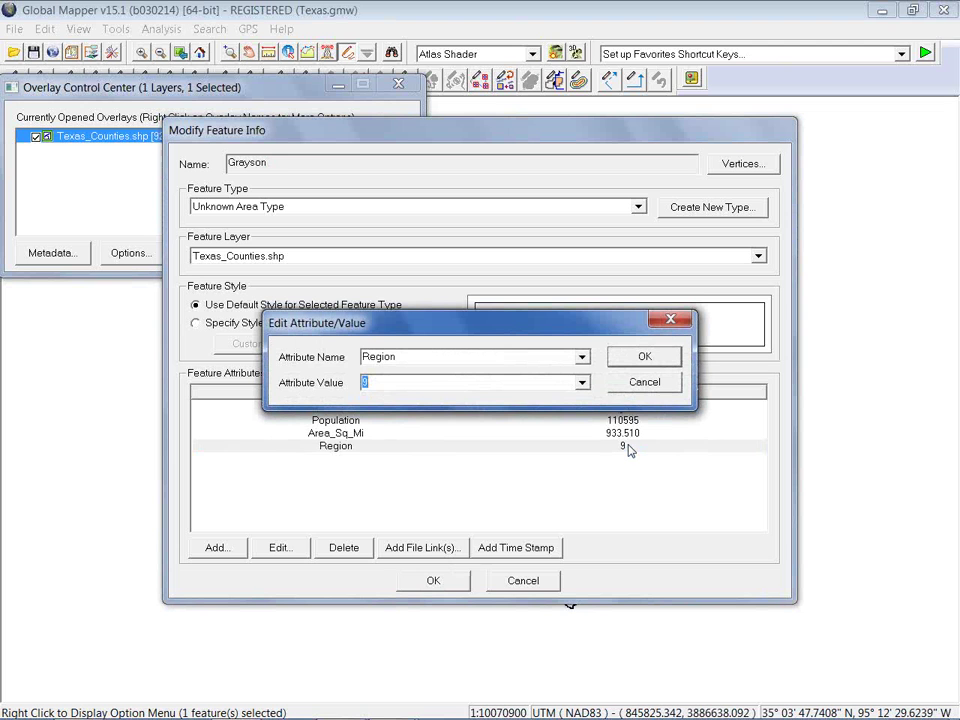
pyautogui.click(582, 357)
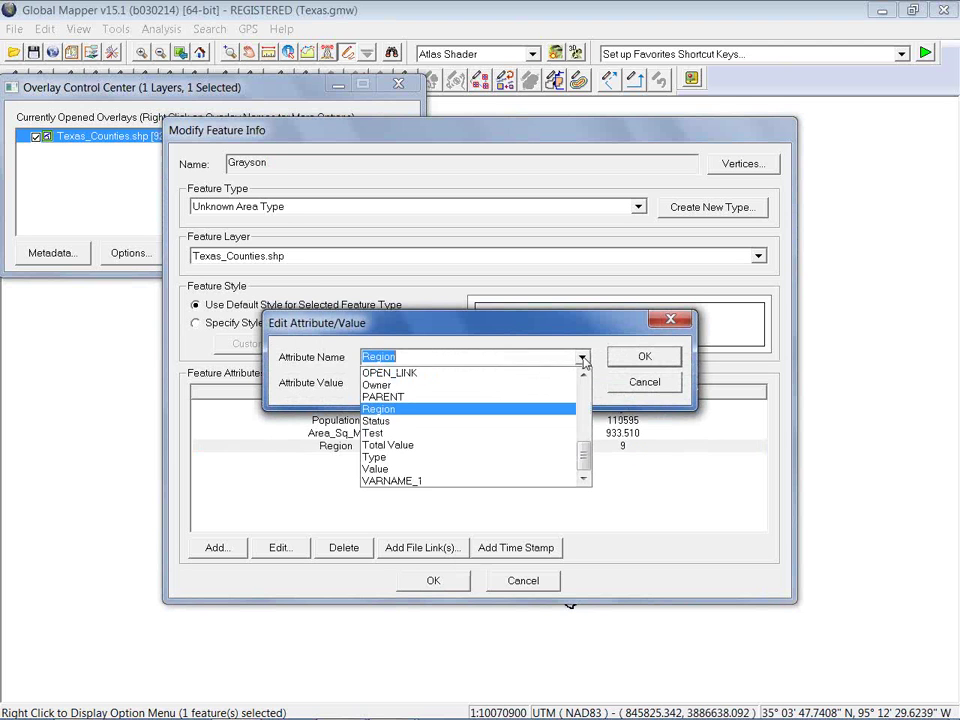
pyautogui.click(582, 358)
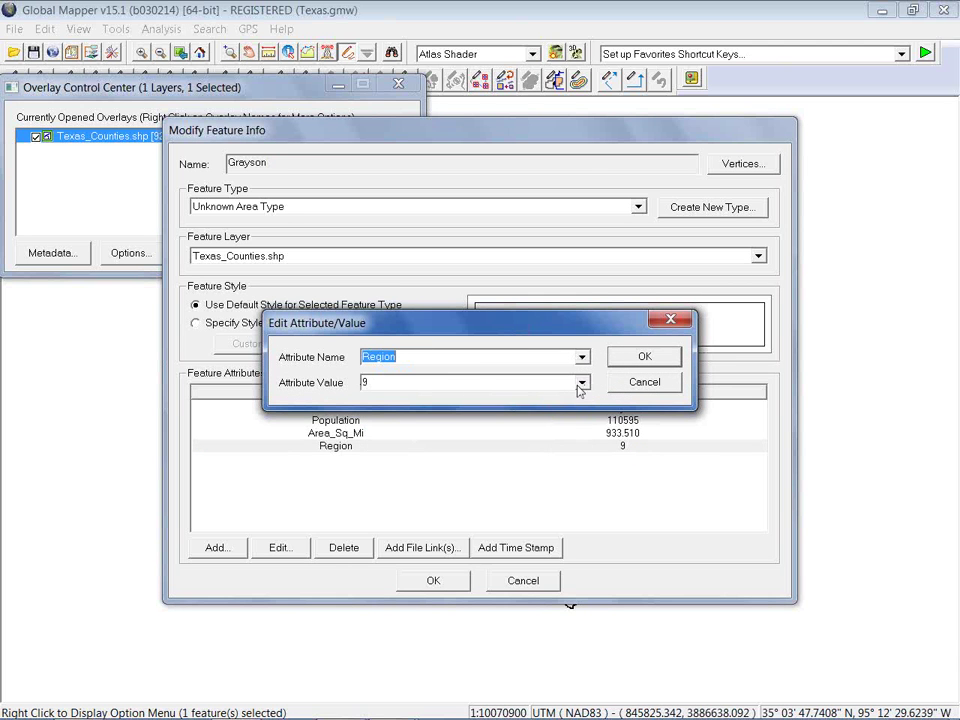
pyautogui.click(581, 383)
pyautogui.click(581, 384)
pyautogui.click(581, 384)
pyautogui.click(413, 411)
pyautogui.click(644, 357)
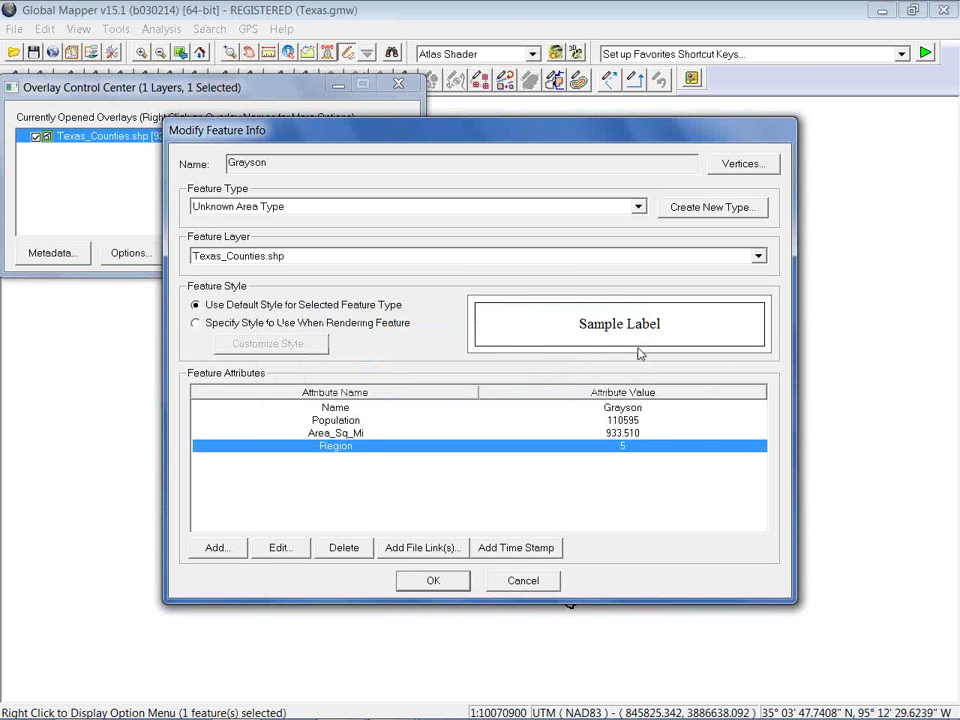
pyautogui.click(458, 584)
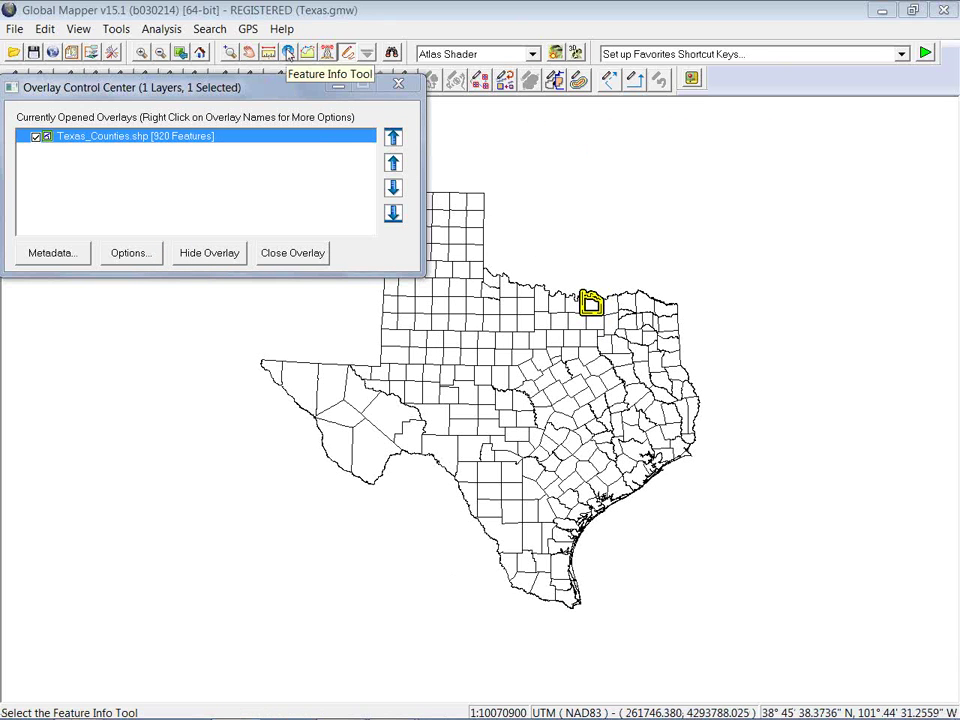
# Step: Close the Overlay Control Center and unload all data without saving the workspace
pyautogui.click(398, 88)
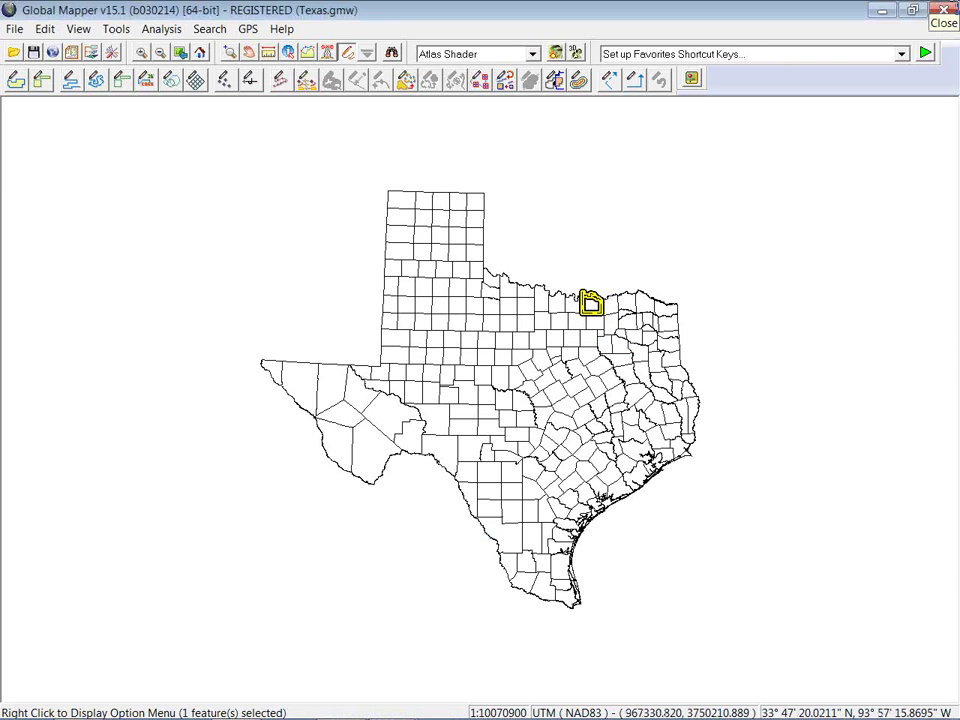
pyautogui.scroll(1, 847, 497)
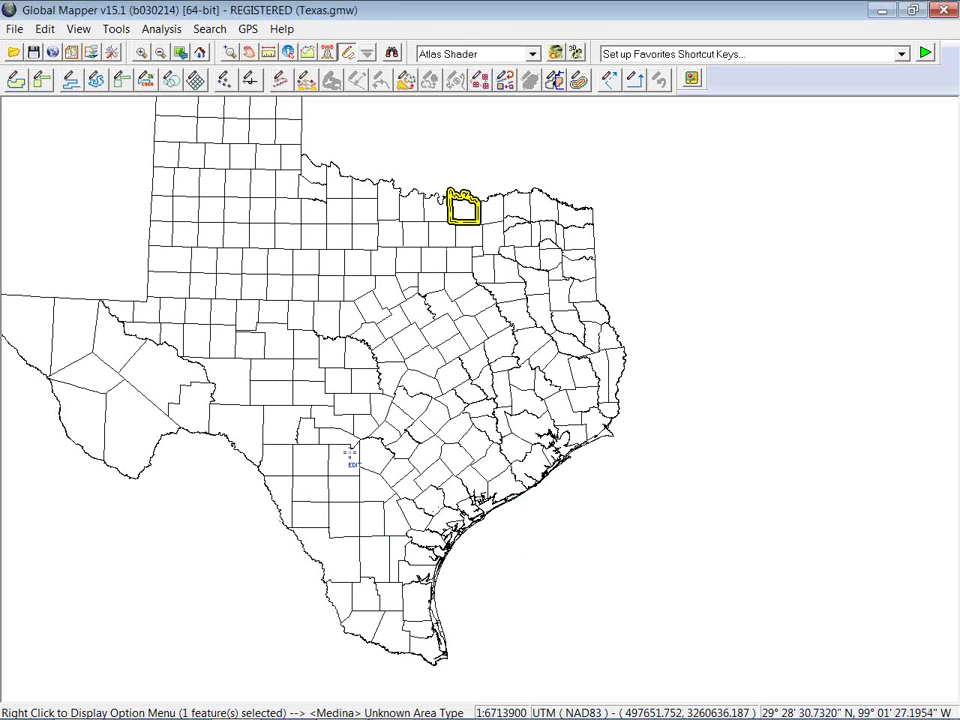
pyautogui.hotkey('ctrl', 'u')
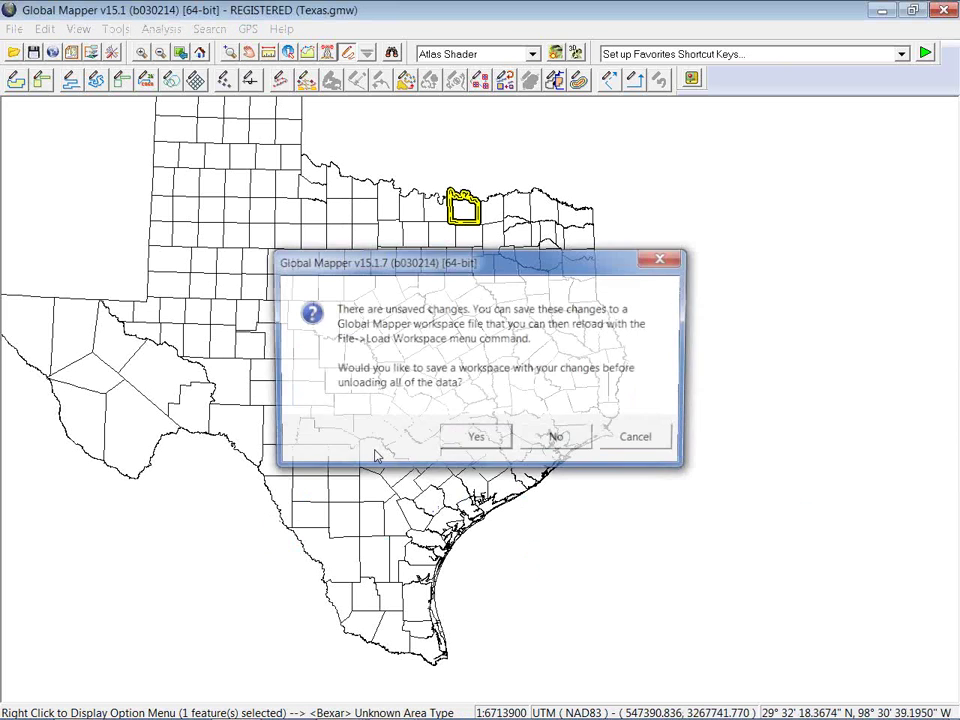
pyautogui.click(575, 444)
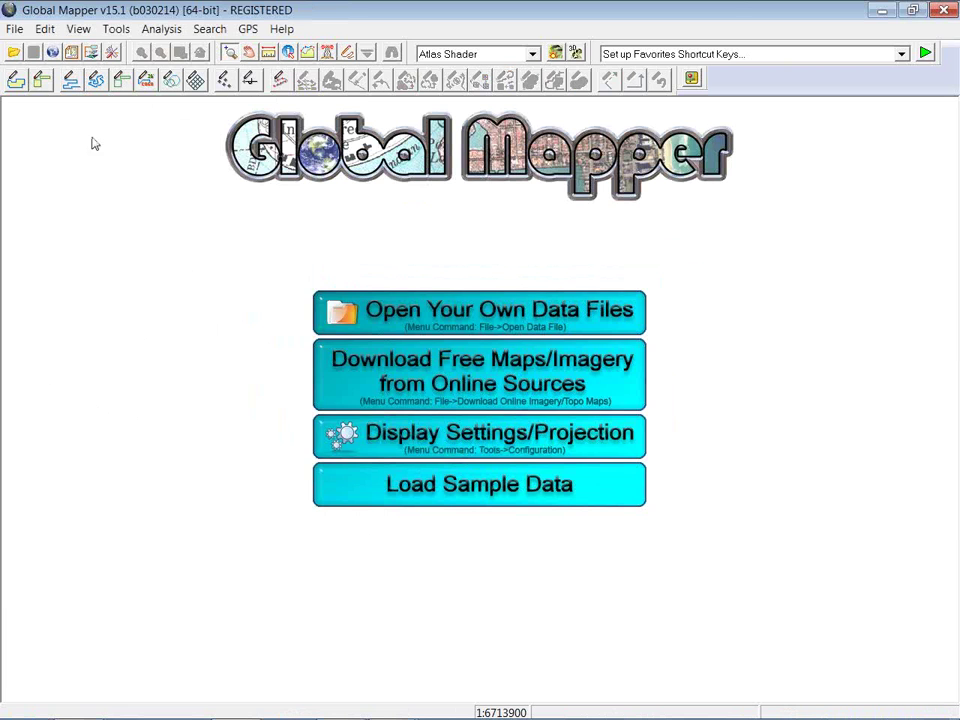
# Step: Load the Fields.gmw workspace and close the Overlay Control Center
pyautogui.click(14, 28)
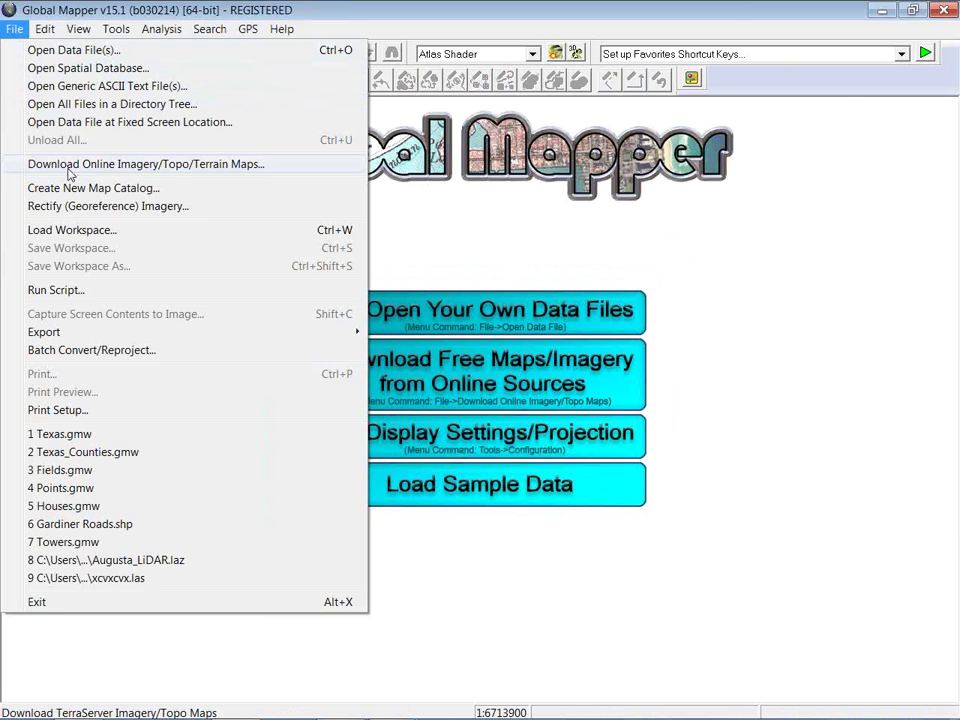
pyautogui.click(60, 230)
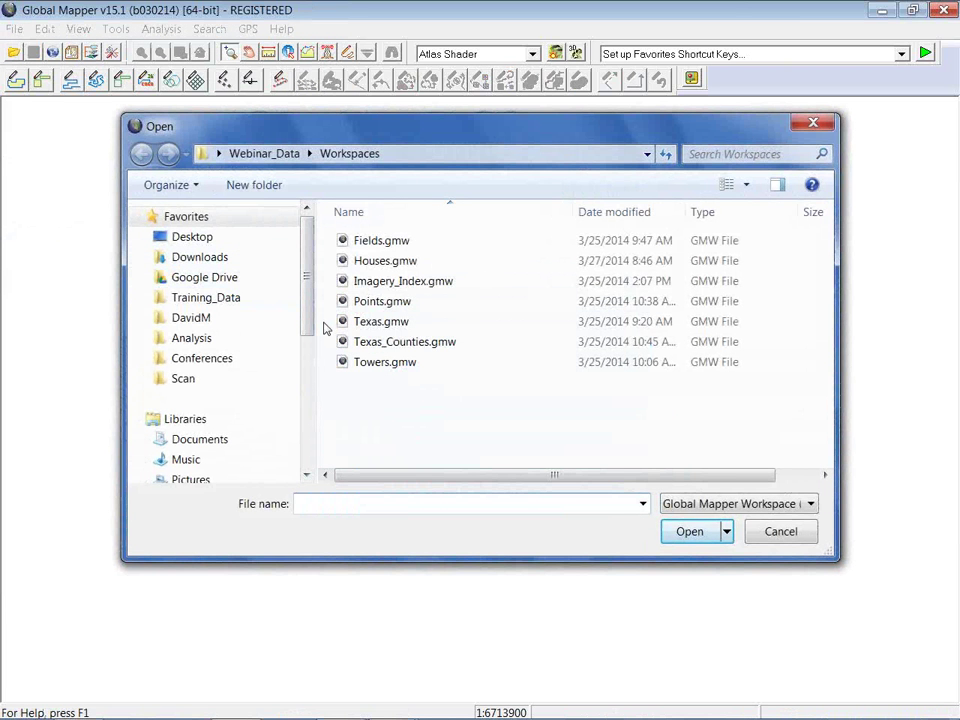
pyautogui.click(371, 242)
pyautogui.click(698, 537)
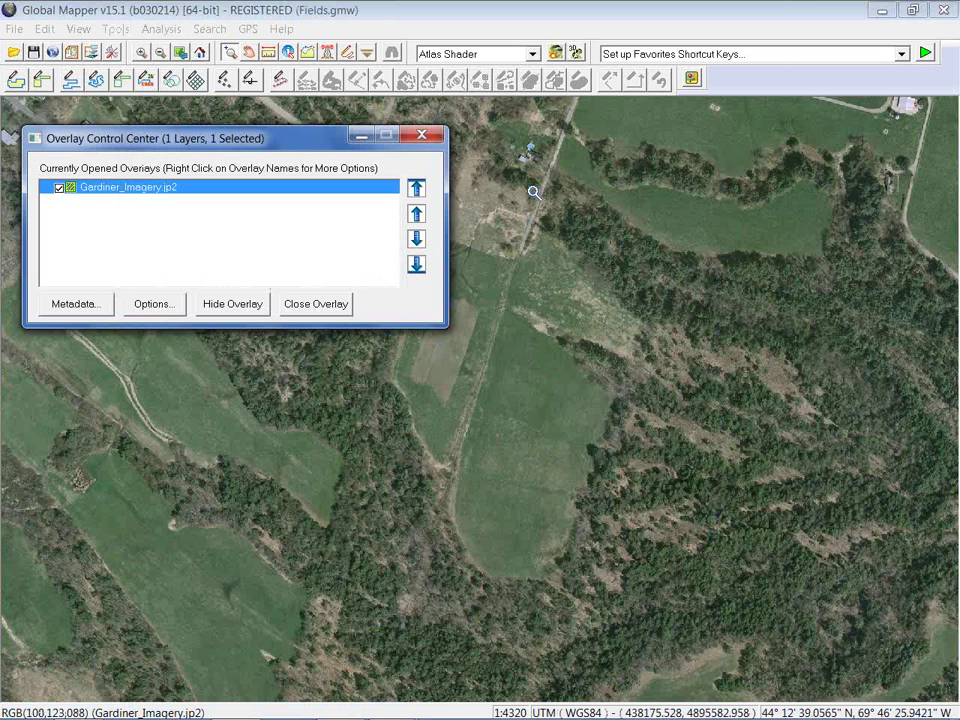
pyautogui.click(421, 136)
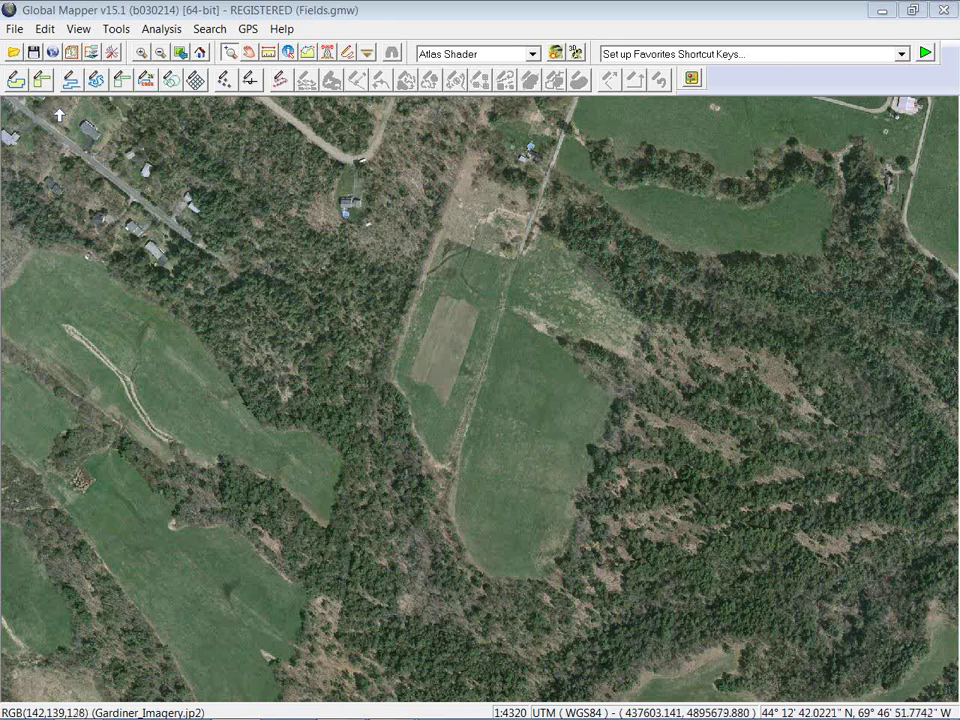
# Step: Digitize an area feature around the large green field in the middle of the imagery, about 804 m in perimeter
pyautogui.click(17, 80)
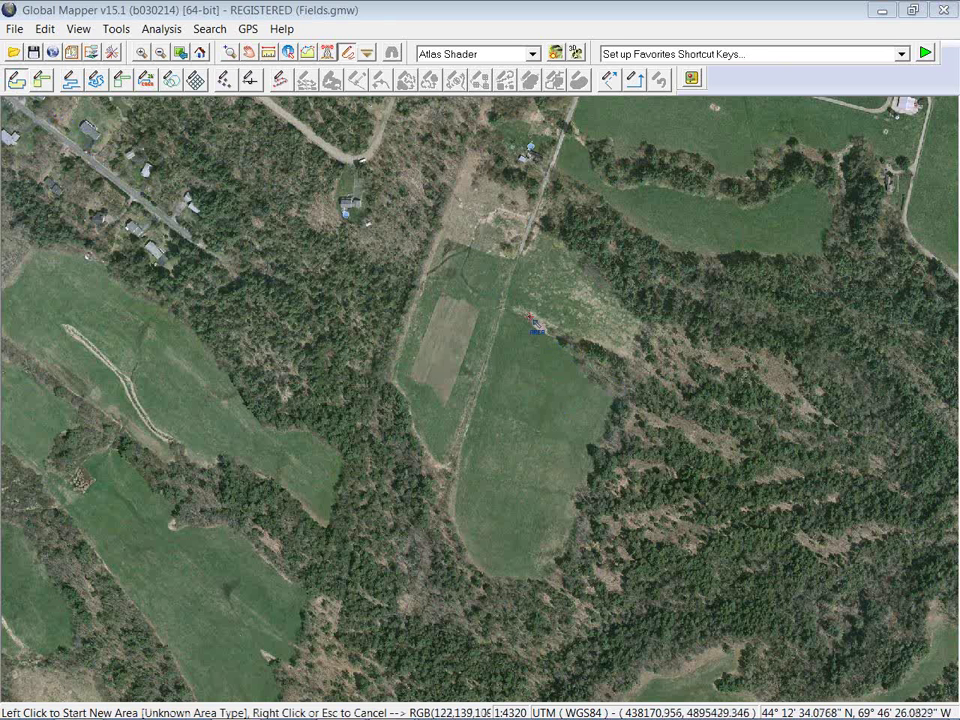
pyautogui.click(505, 313)
pyautogui.click(611, 387)
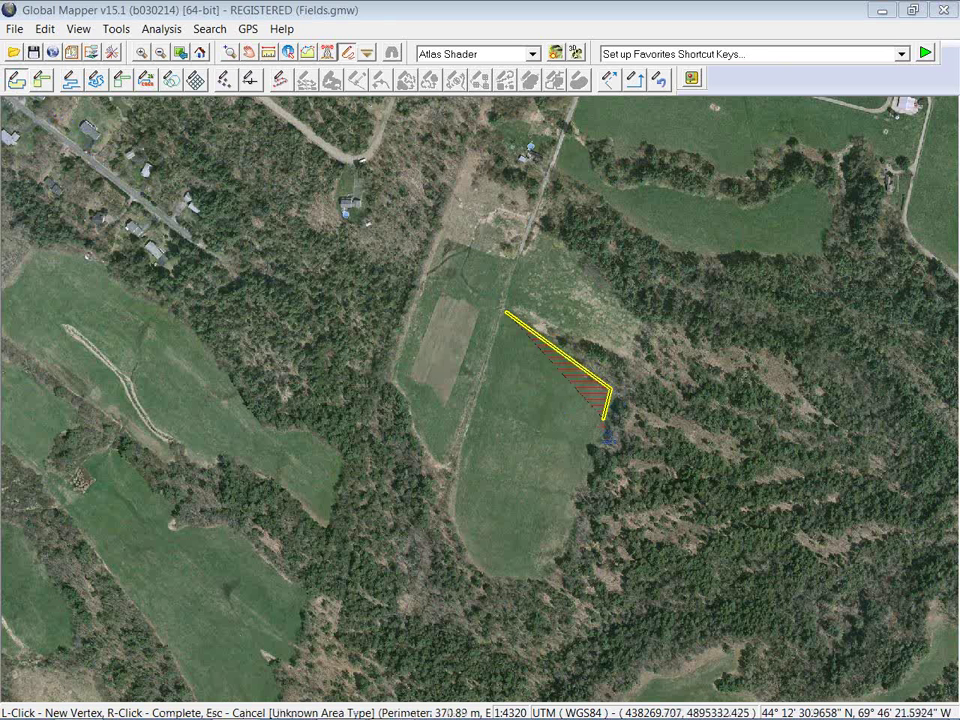
pyautogui.click(597, 463)
pyautogui.click(551, 559)
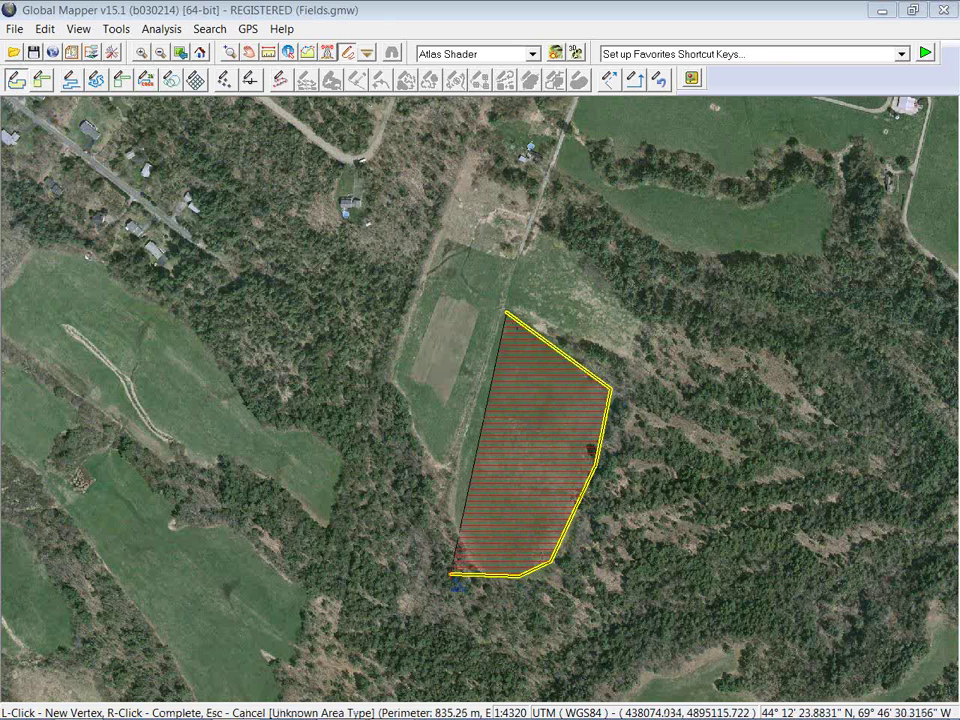
pyautogui.click(517, 576)
pyautogui.click(481, 573)
pyautogui.click(466, 549)
pyautogui.click(452, 493)
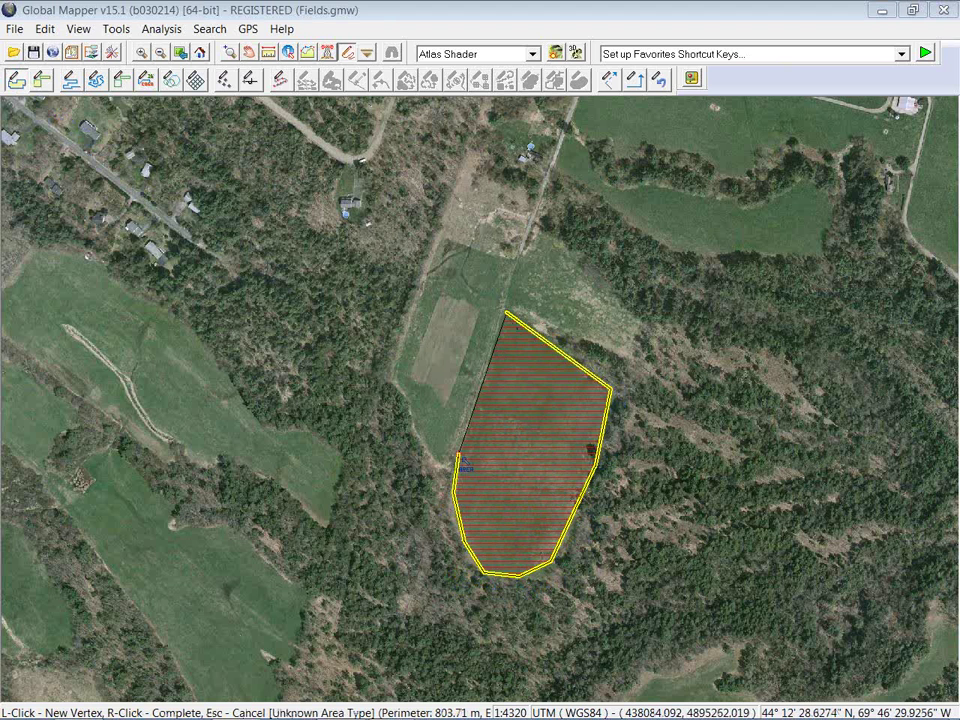
pyautogui.rightClick(460, 460)
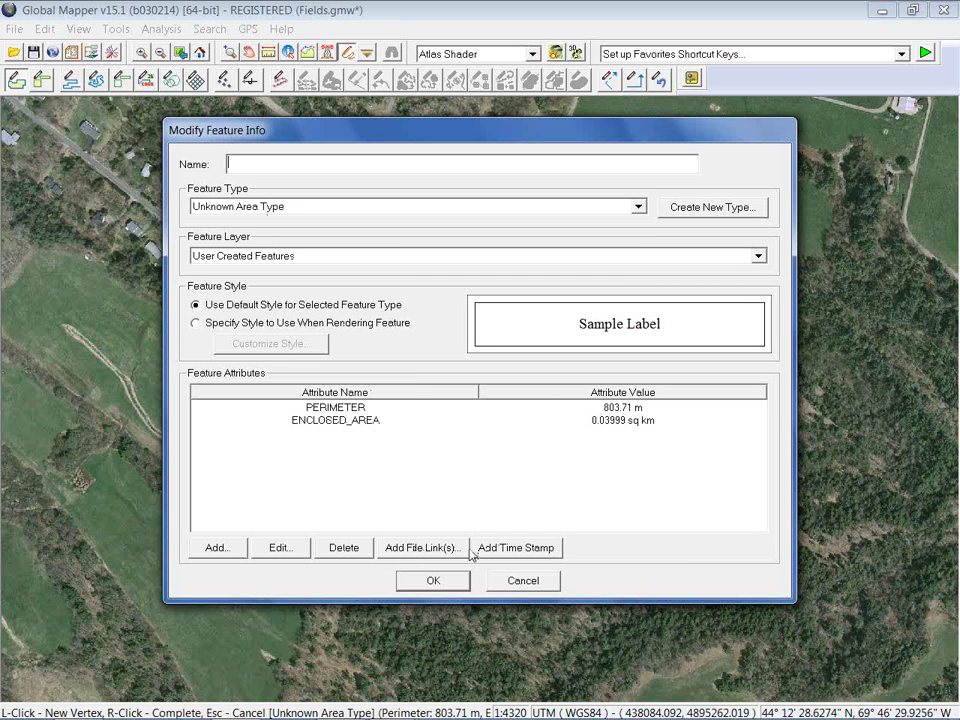
# Step: Add a Crop Type attribute with the value Corn to the new area feature
pyautogui.click(216, 548)
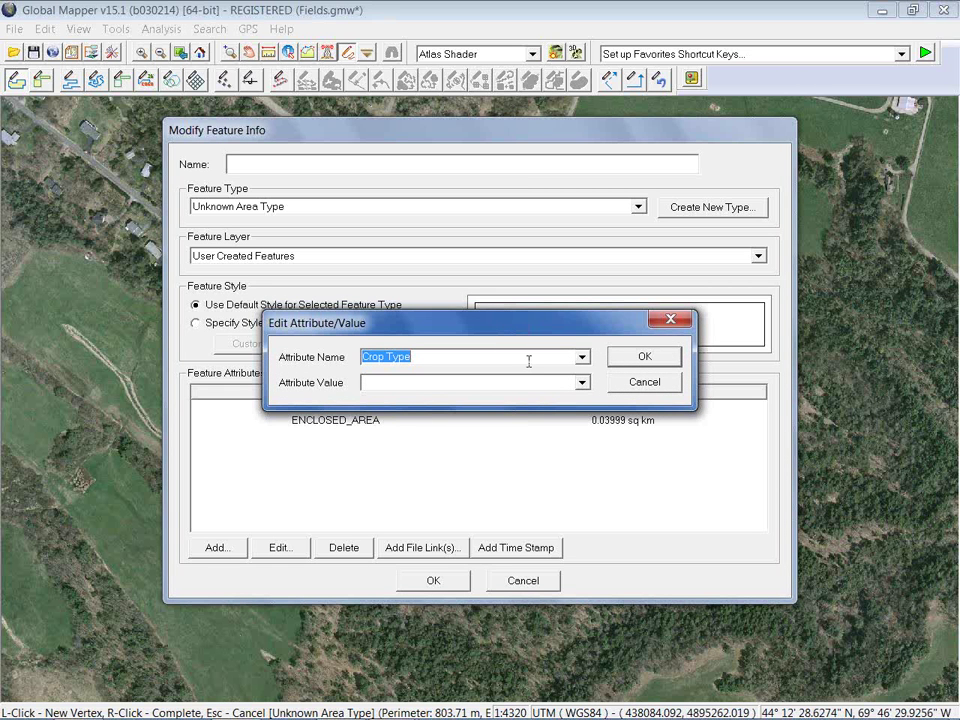
pyautogui.click(581, 358)
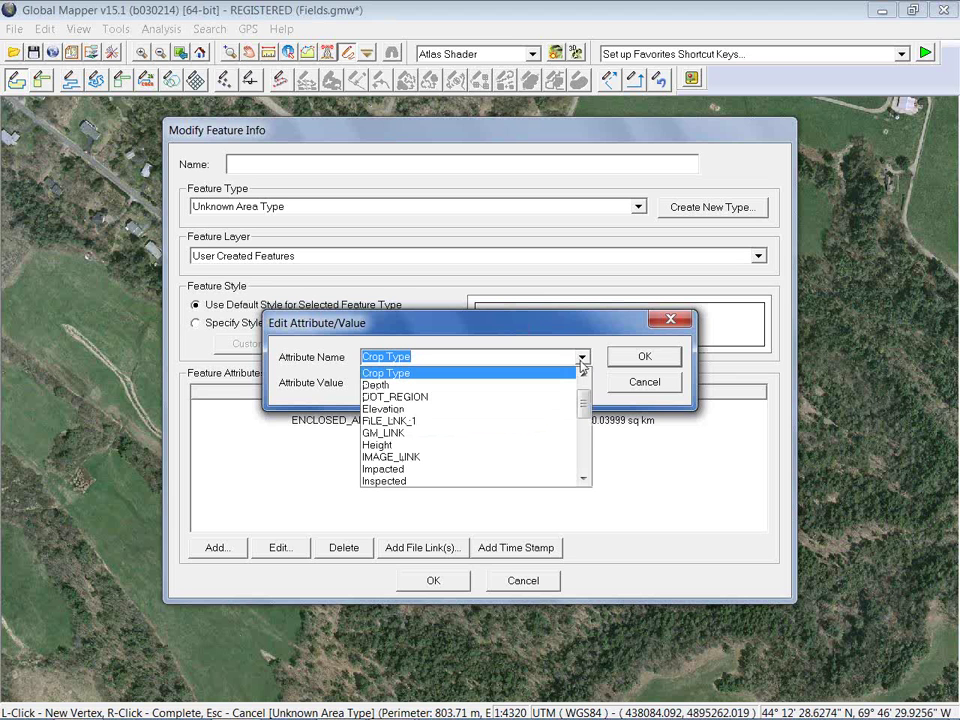
pyautogui.click(583, 362)
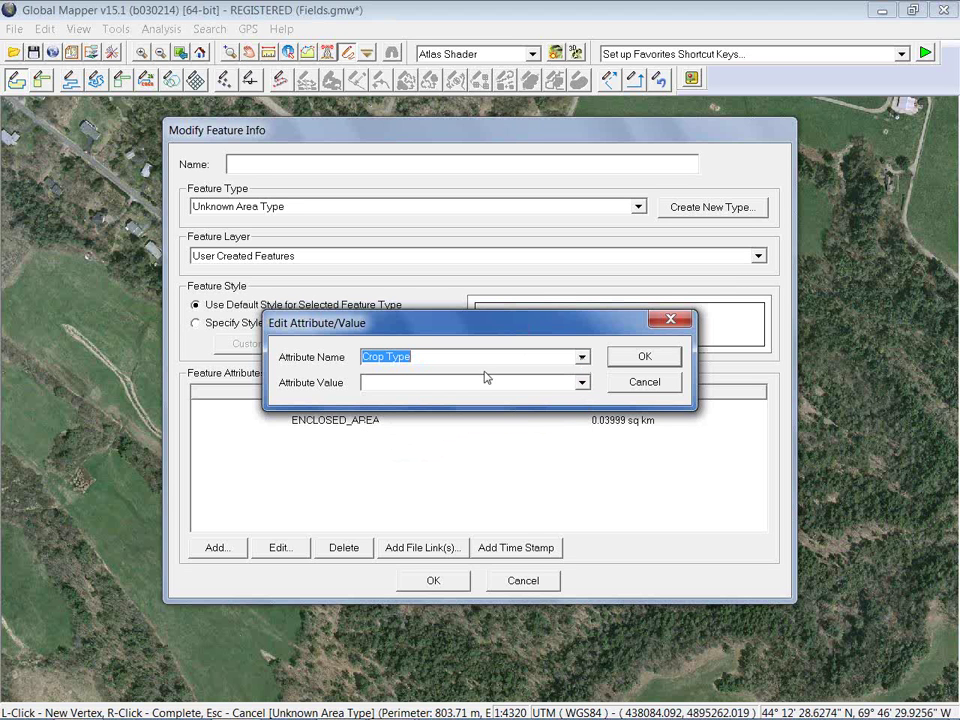
pyautogui.click(418, 382)
pyautogui.write('Corn')
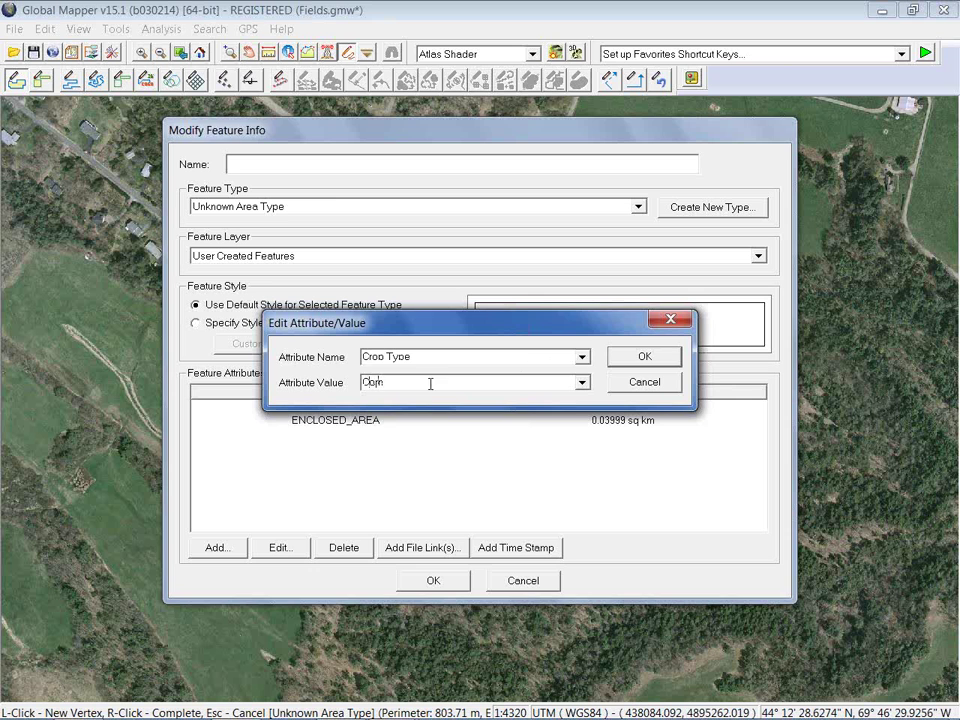
pyautogui.click(656, 362)
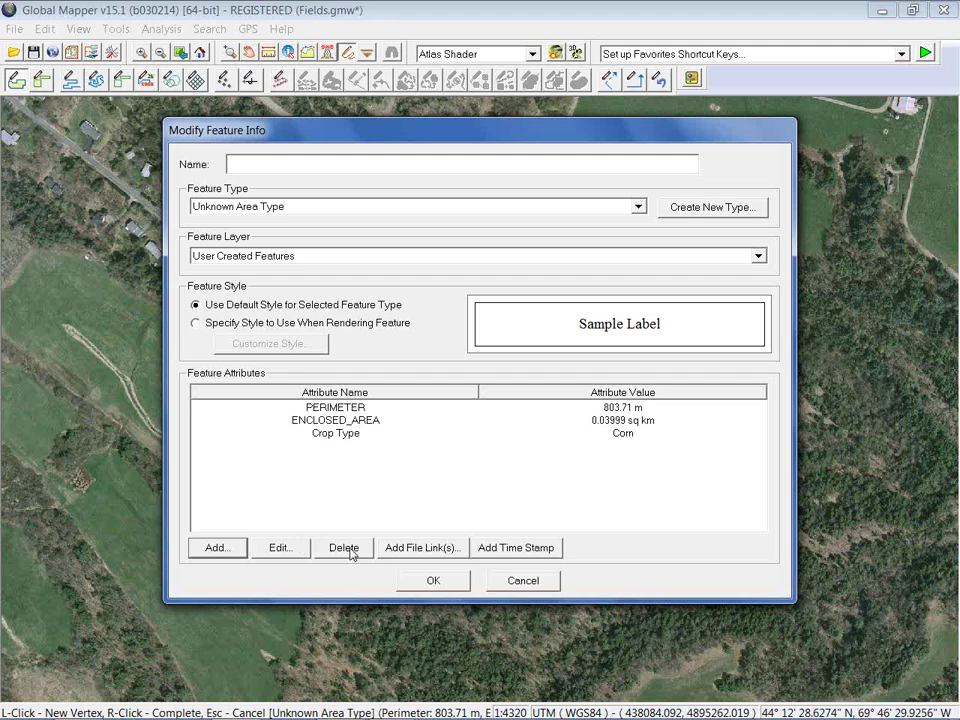
# Step: Add a file link to Corn_Field.jpg from the Webinar_Data\Fields folder to the area feature's attributes
pyautogui.click(422, 548)
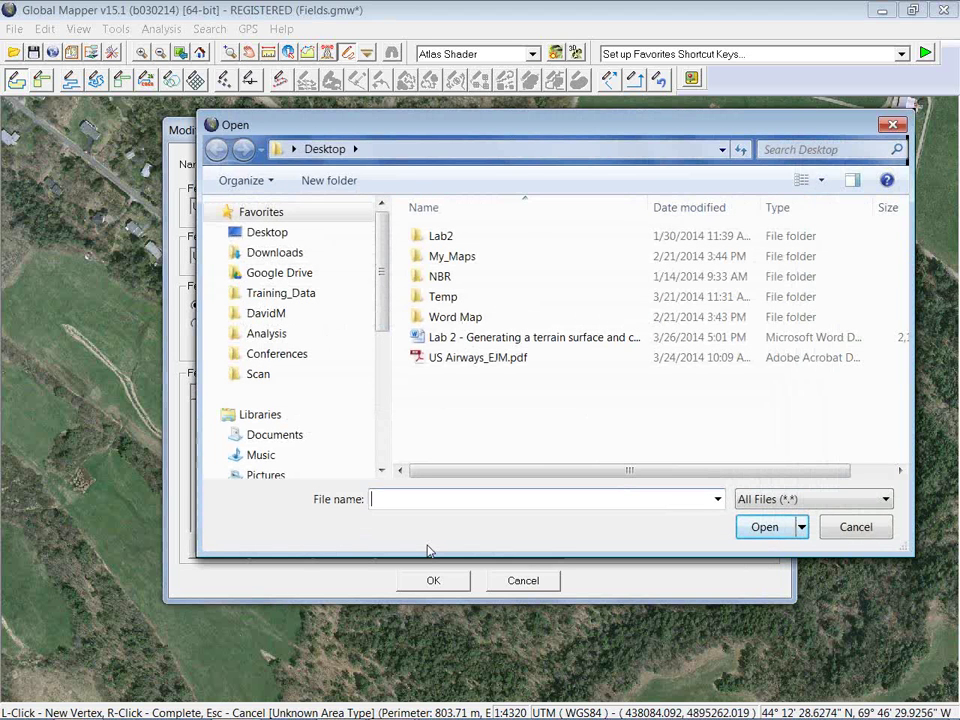
pyautogui.click(268, 232)
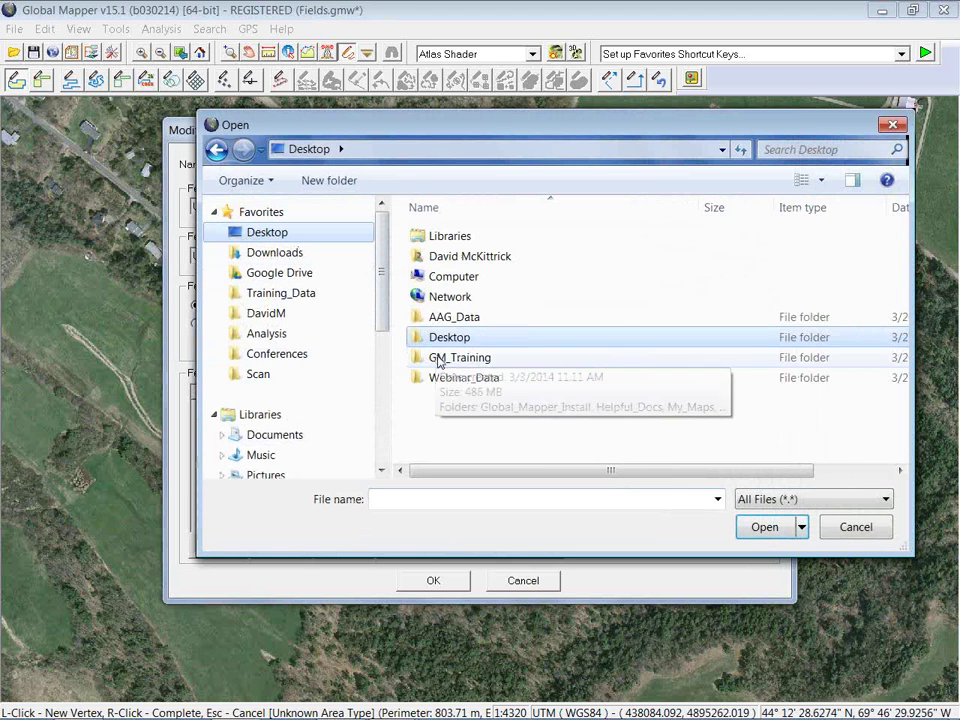
pyautogui.doubleClick(463, 378)
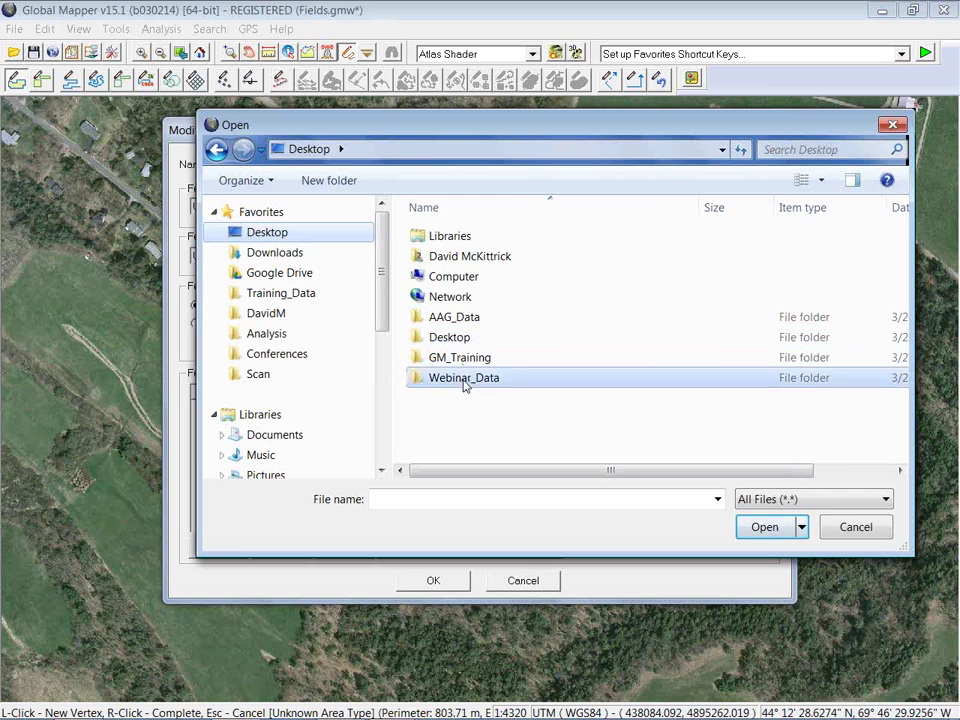
pyautogui.doubleClick(448, 258)
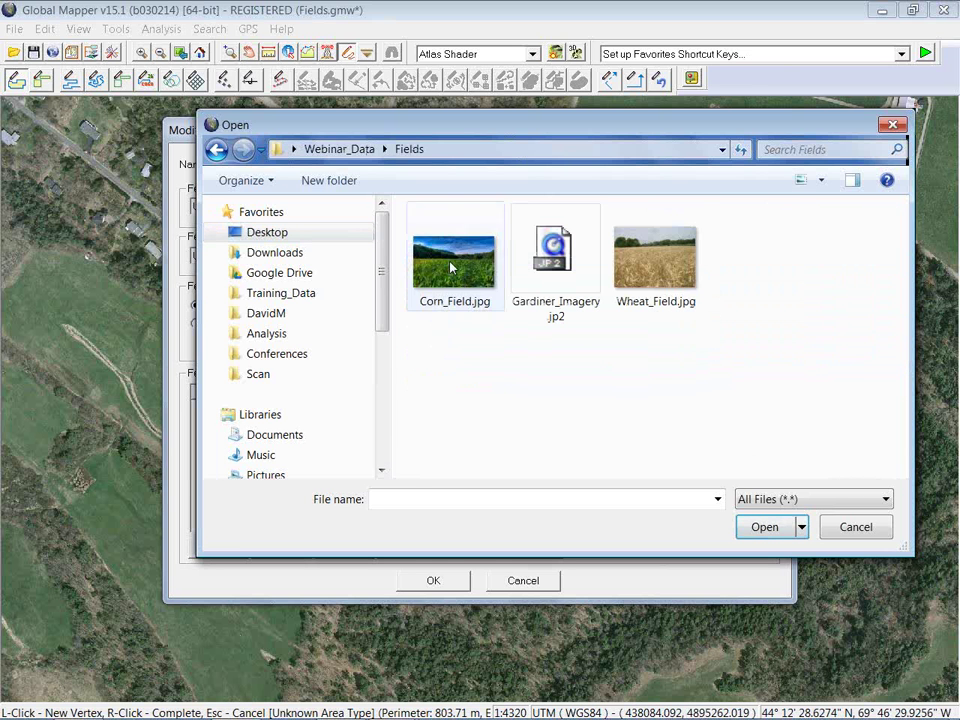
pyautogui.click(452, 275)
pyautogui.moveTo(731, 703)
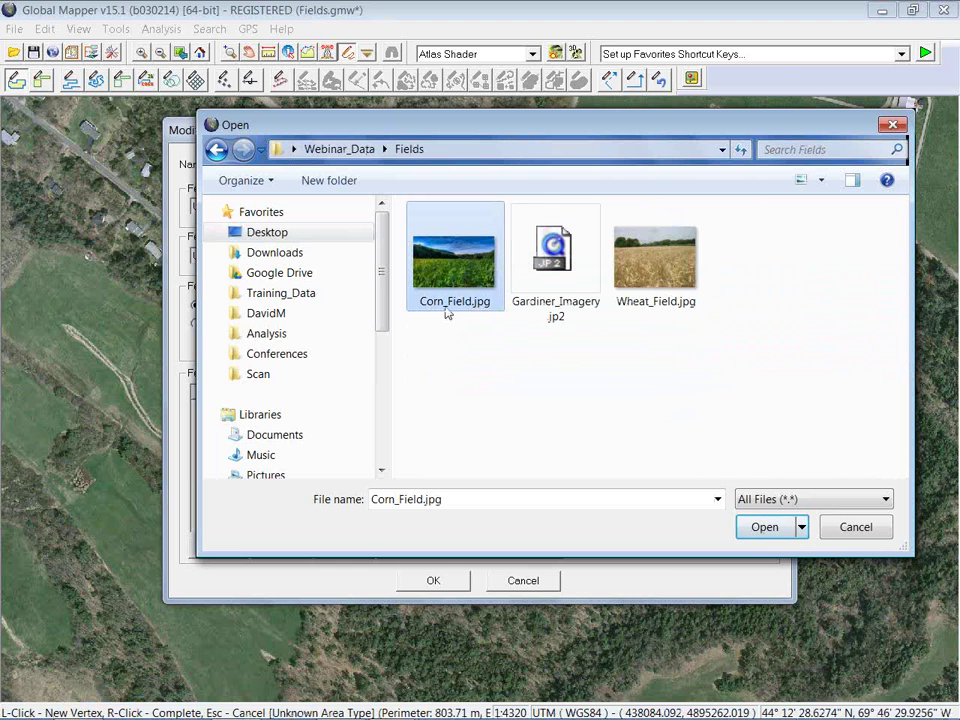
pyautogui.click(756, 536)
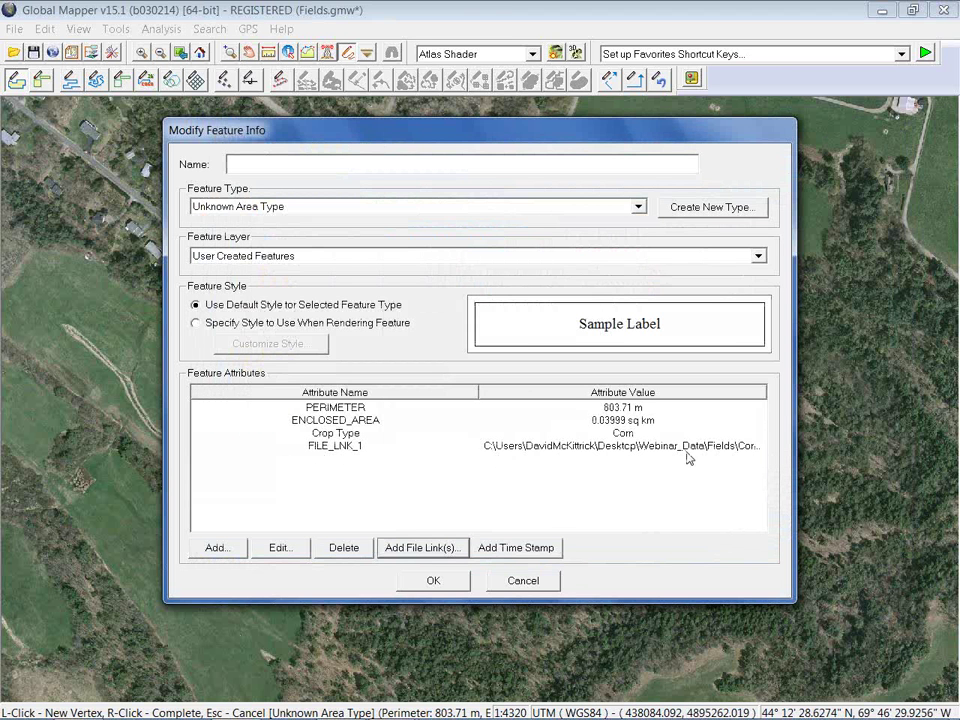
# Step: Add a time stamp attribute to the area feature, accept its feature info, and stop digitizing areas
pyautogui.click(502, 540)
pyautogui.click(539, 555)
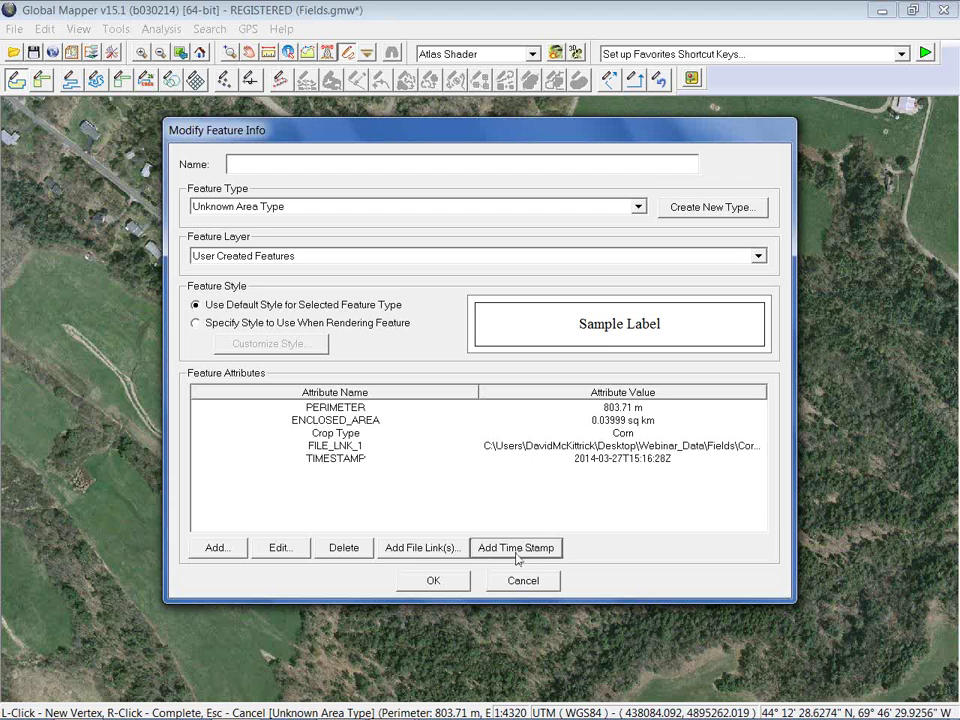
pyautogui.click(433, 581)
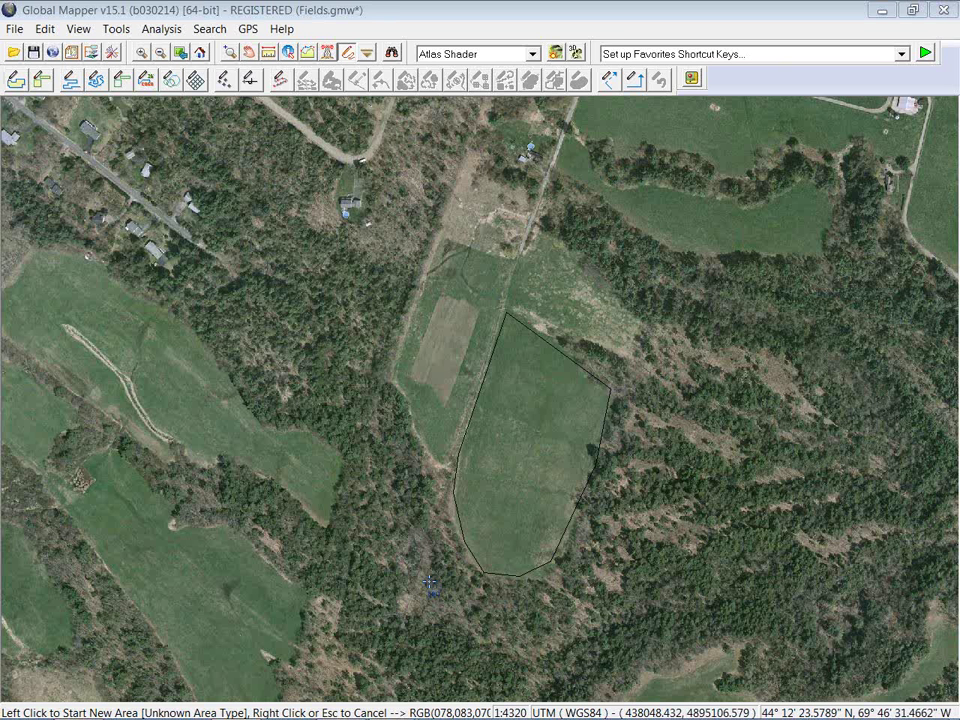
pyautogui.press('Escape')
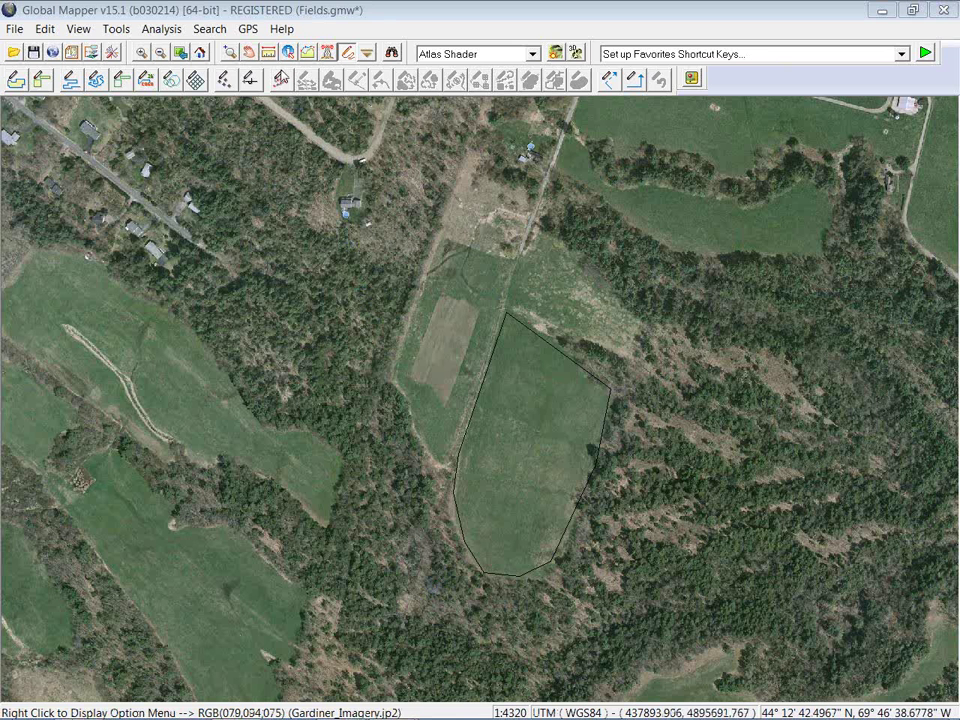
# Step: Query the digitized field with the Feature Info tool, view its linked photo as a file in Windows, and close the viewer
pyautogui.click(288, 54)
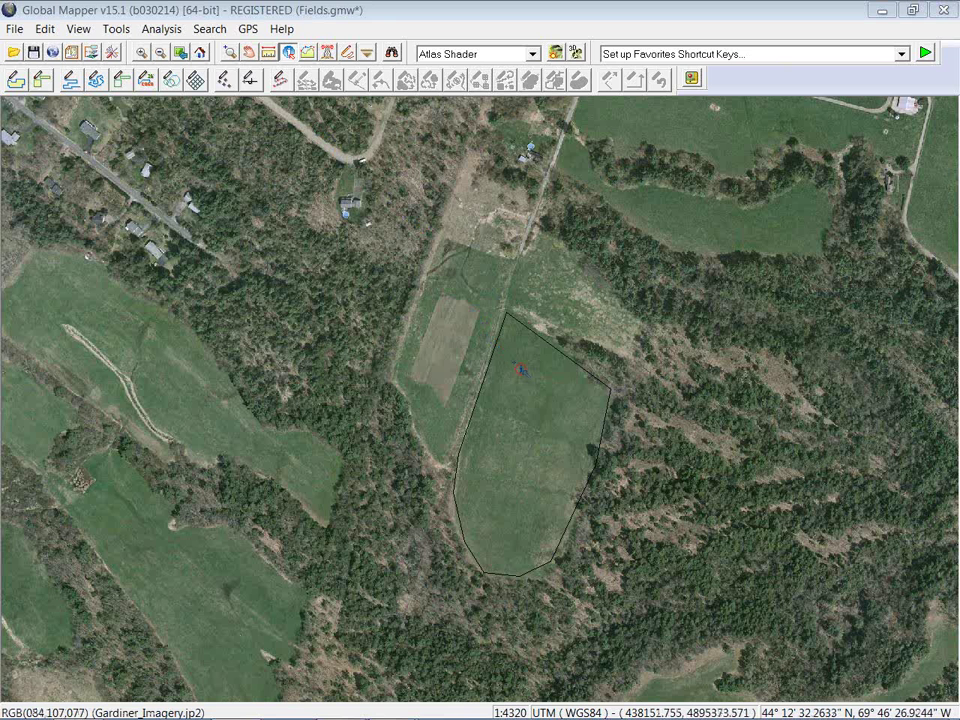
pyautogui.click(517, 373)
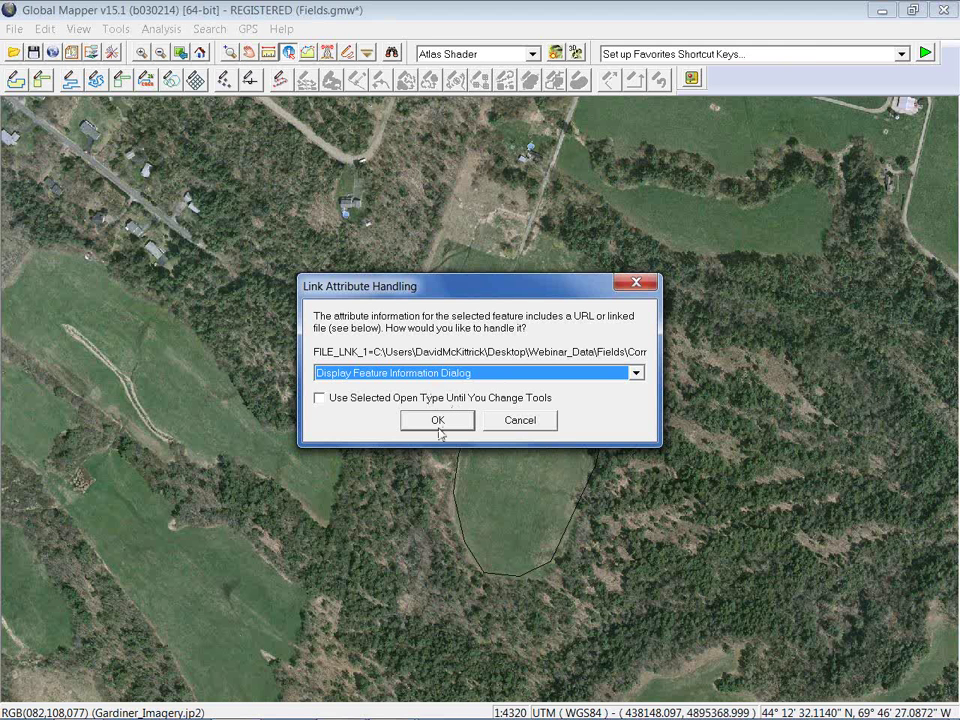
pyautogui.click(583, 377)
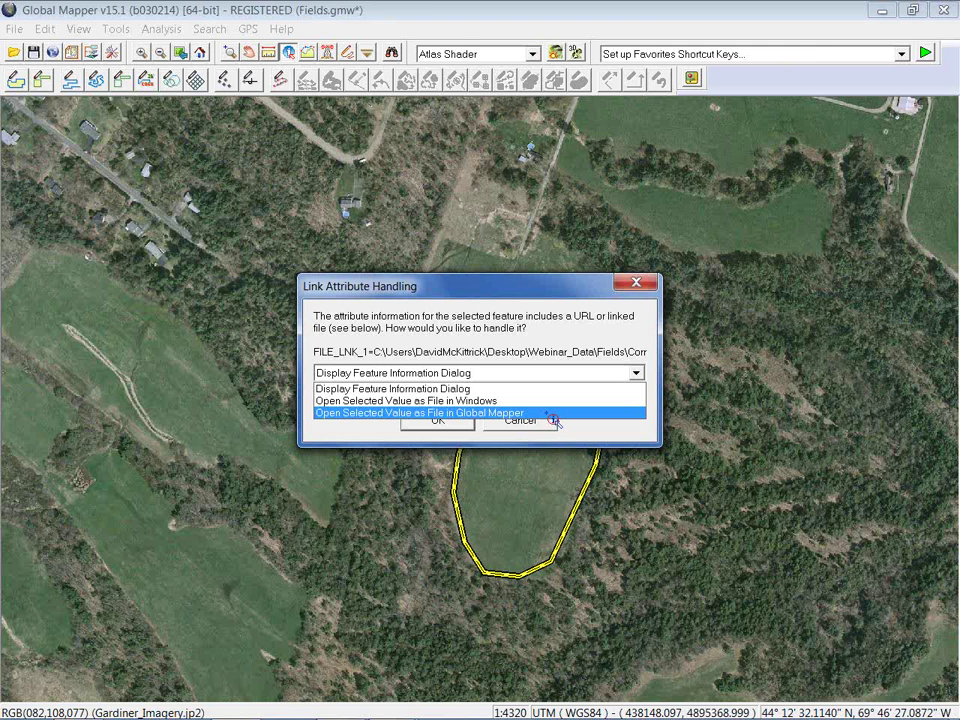
pyautogui.click(512, 401)
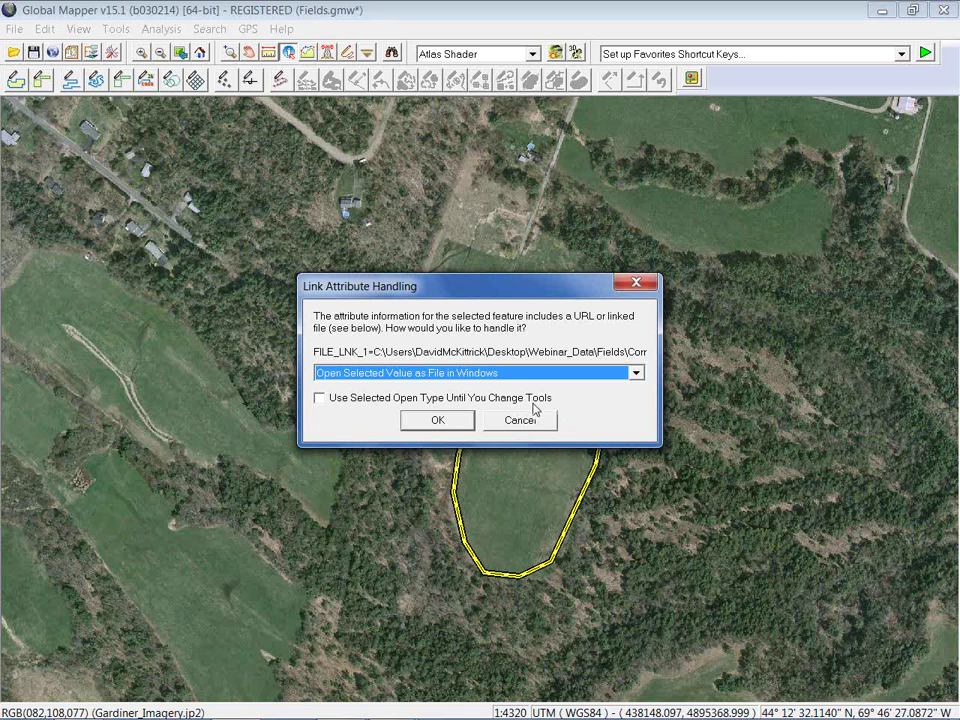
pyautogui.click(433, 420)
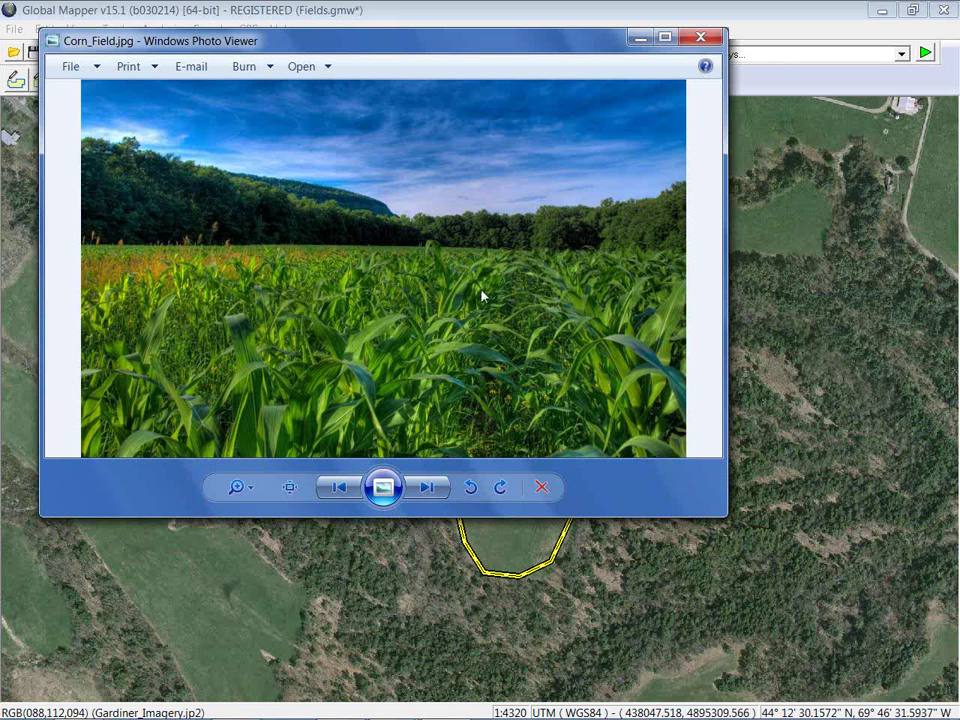
pyautogui.click(710, 42)
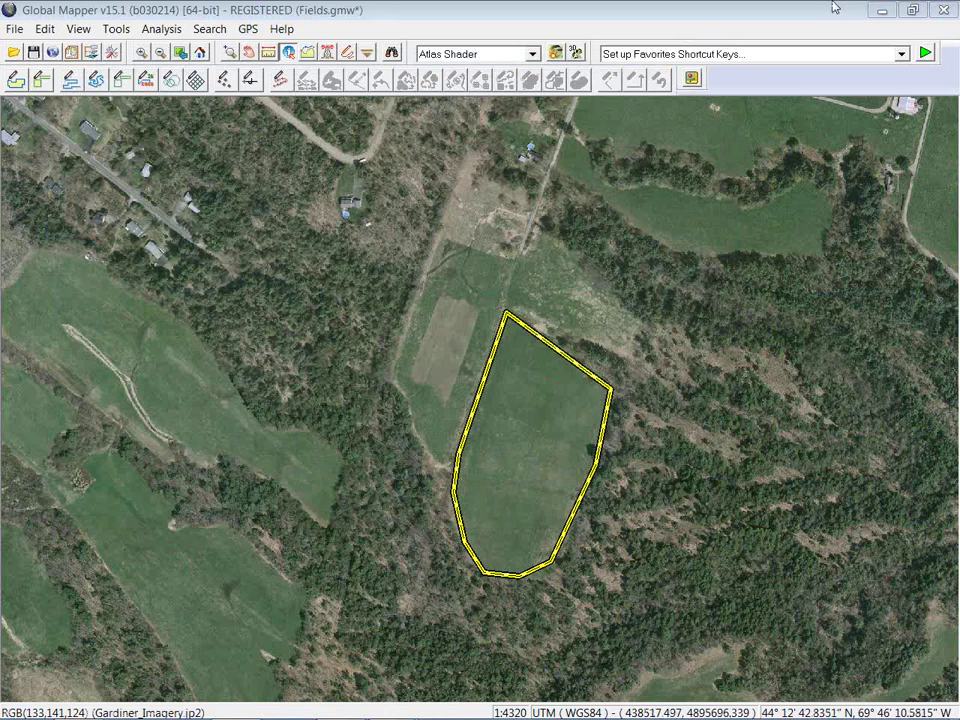
# Step: Unload all data without saving the Fields workspace
pyautogui.hotkey('ctrl', 'u')
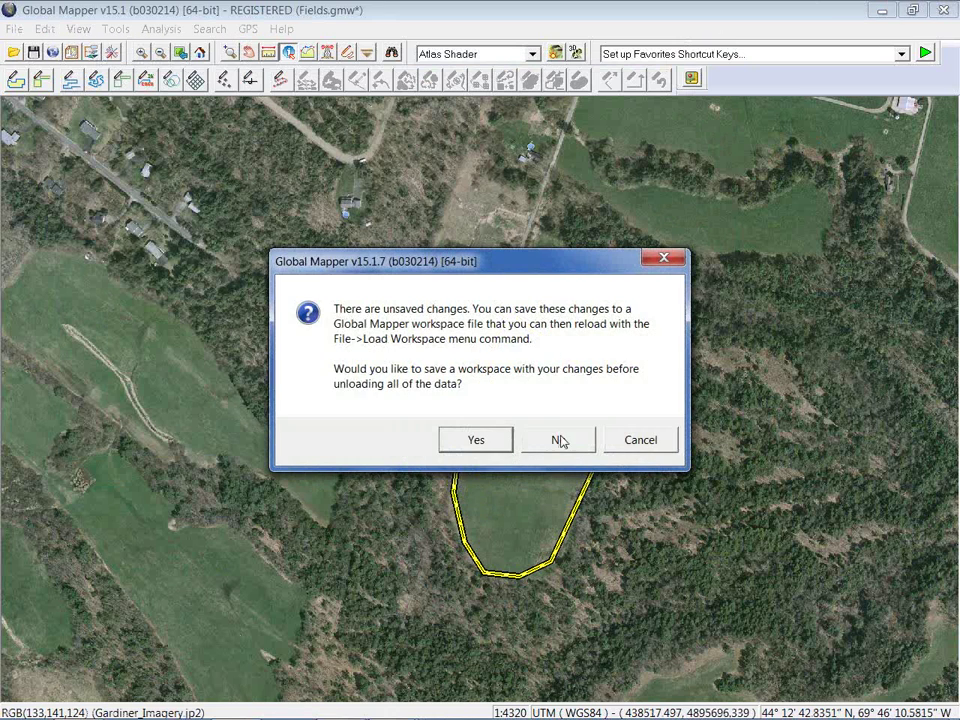
pyautogui.click(561, 441)
# Step: Reopen Global Mapper and dock the separate single-icon toolbar at the end of the digitizer tools row
pyautogui.hotkey('alt', 'Tab')
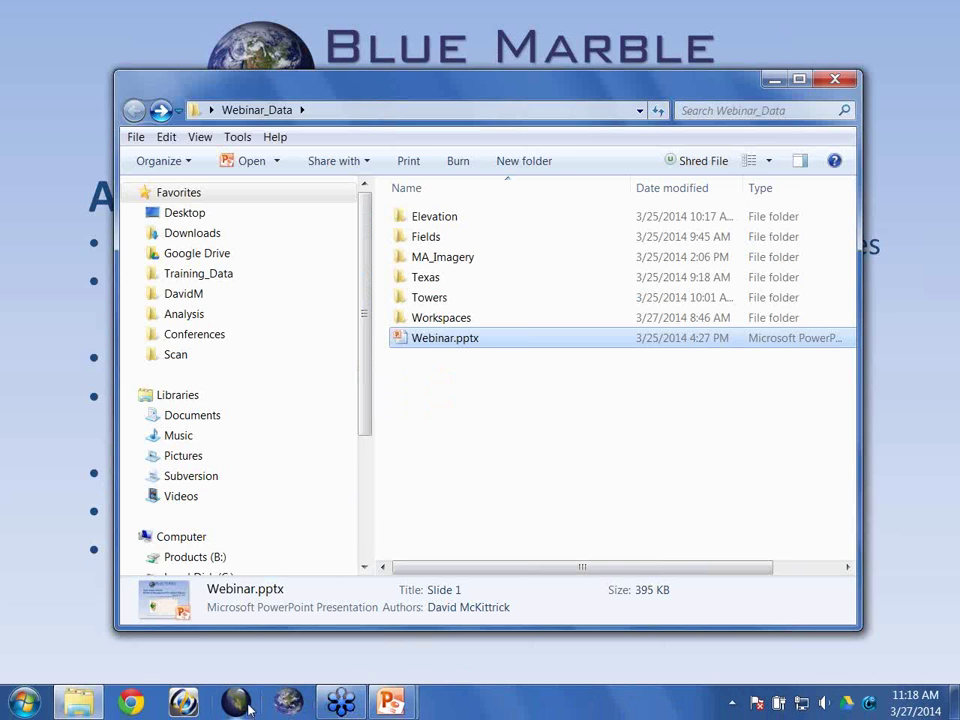
pyautogui.click(250, 708)
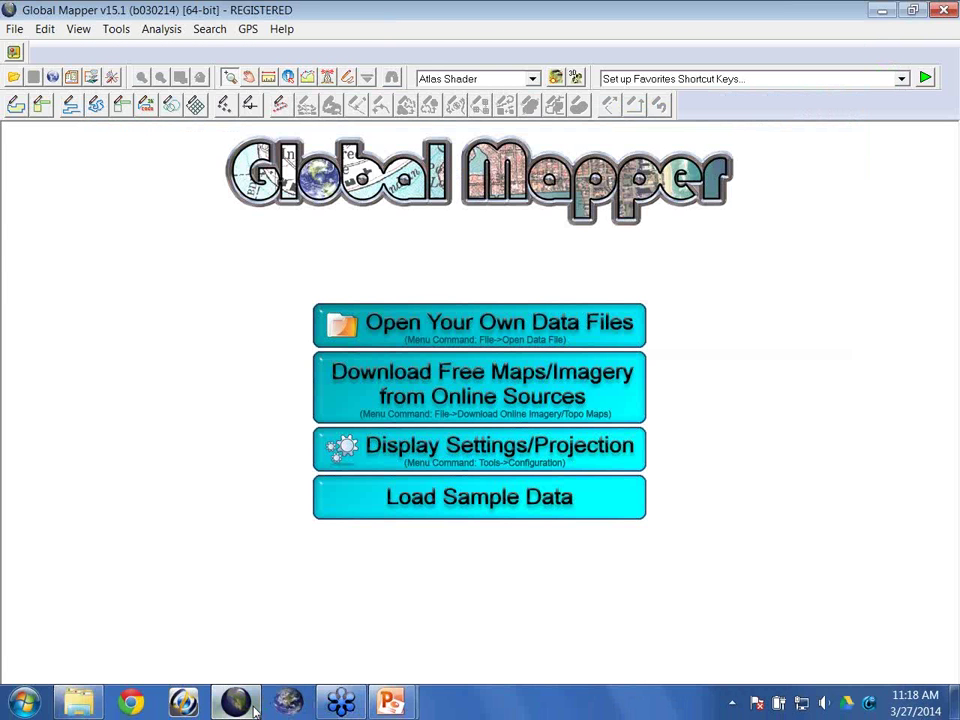
pyautogui.moveTo(80, 58); pyautogui.dragTo(722, 80)
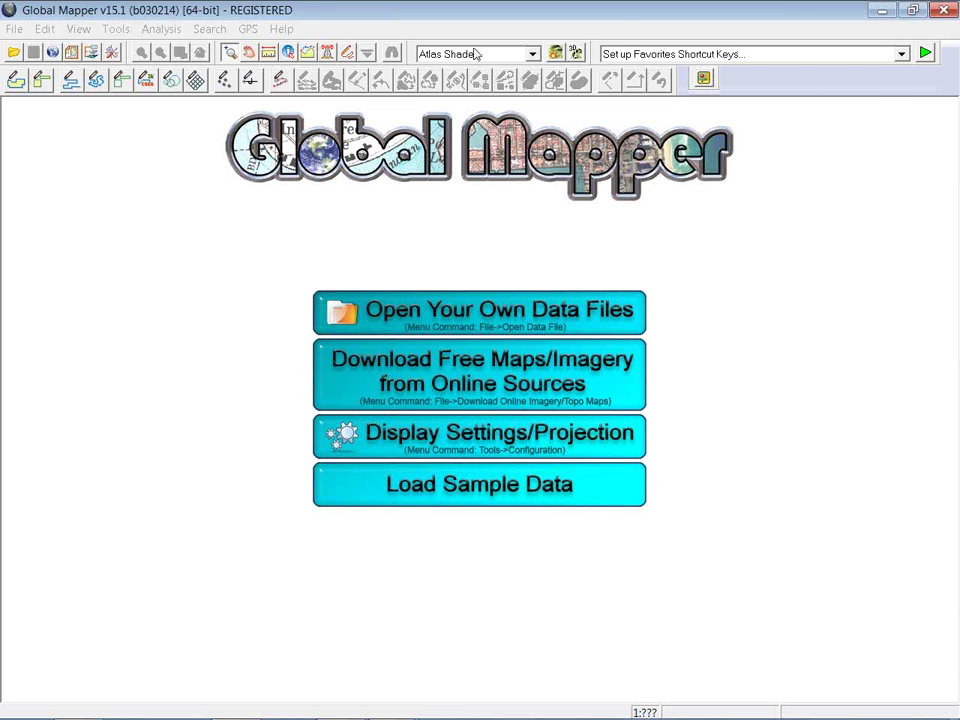
# Step: Create a new area type named Crop Type with a solid bright green fill (RGB 0, 255, 0) in the area style configuration
pyautogui.click(112, 52)
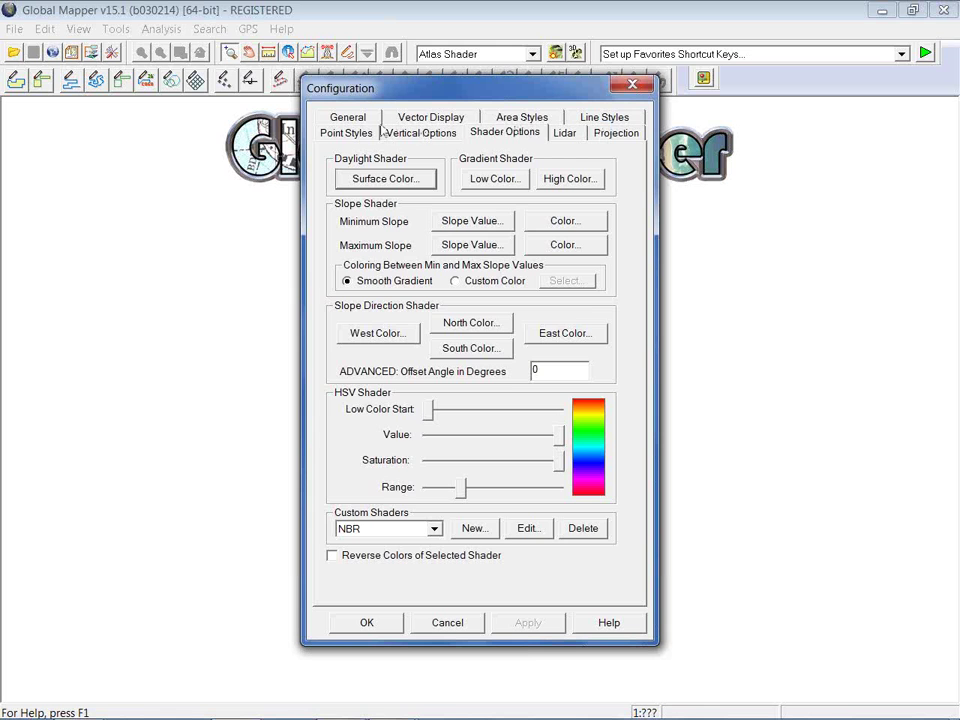
pyautogui.click(510, 118)
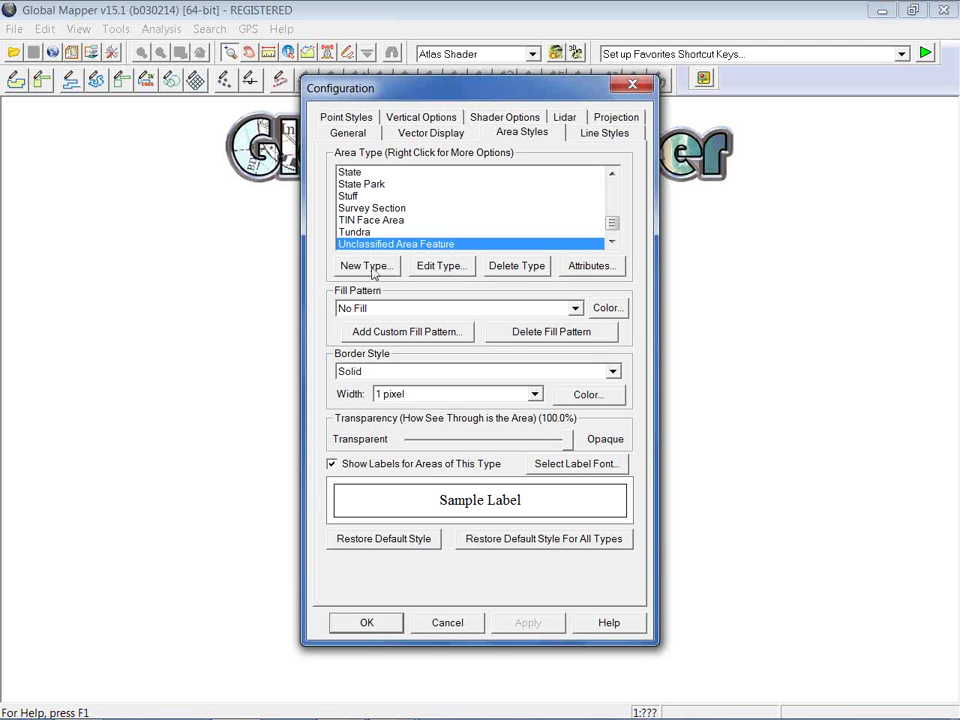
pyautogui.click(366, 266)
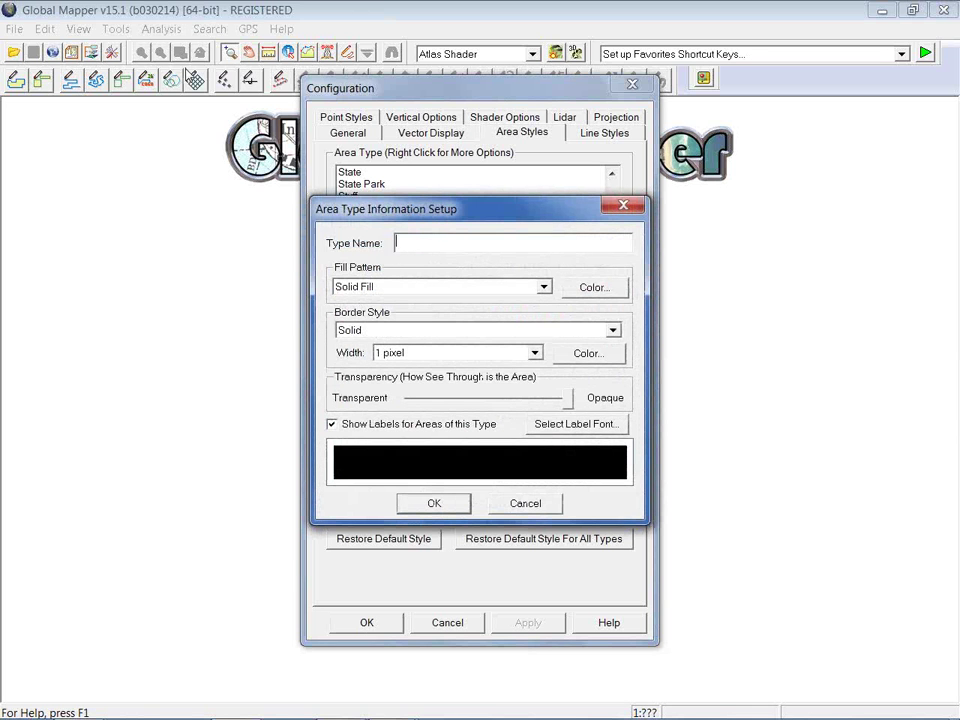
pyautogui.write('Crop Tu')
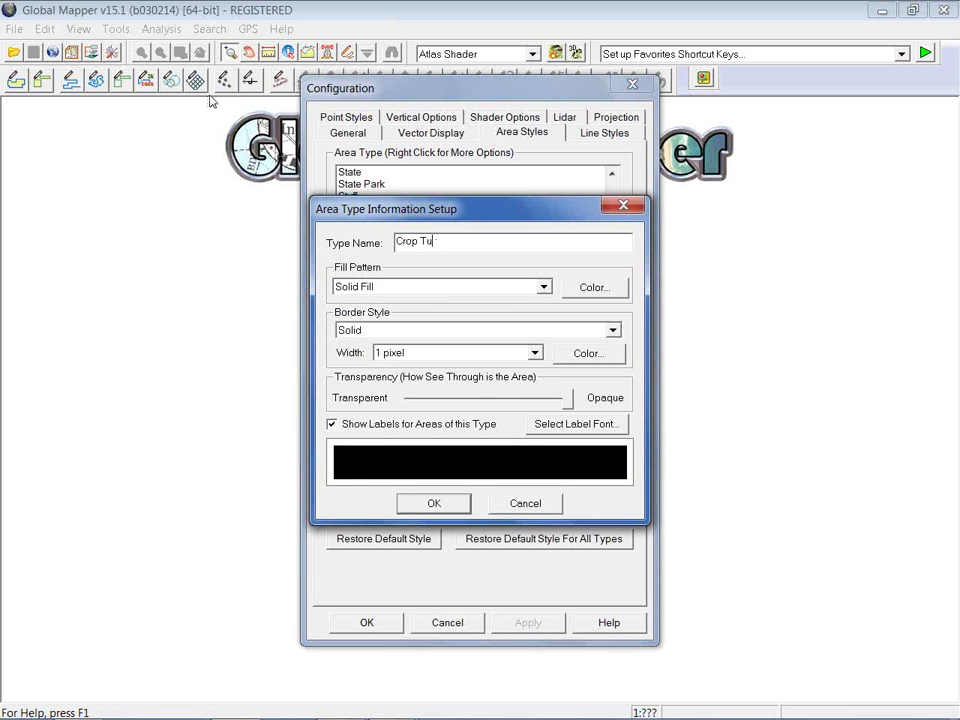
pyautogui.press('BackSpace')
pyautogui.write('ype')
pyautogui.click(592, 291)
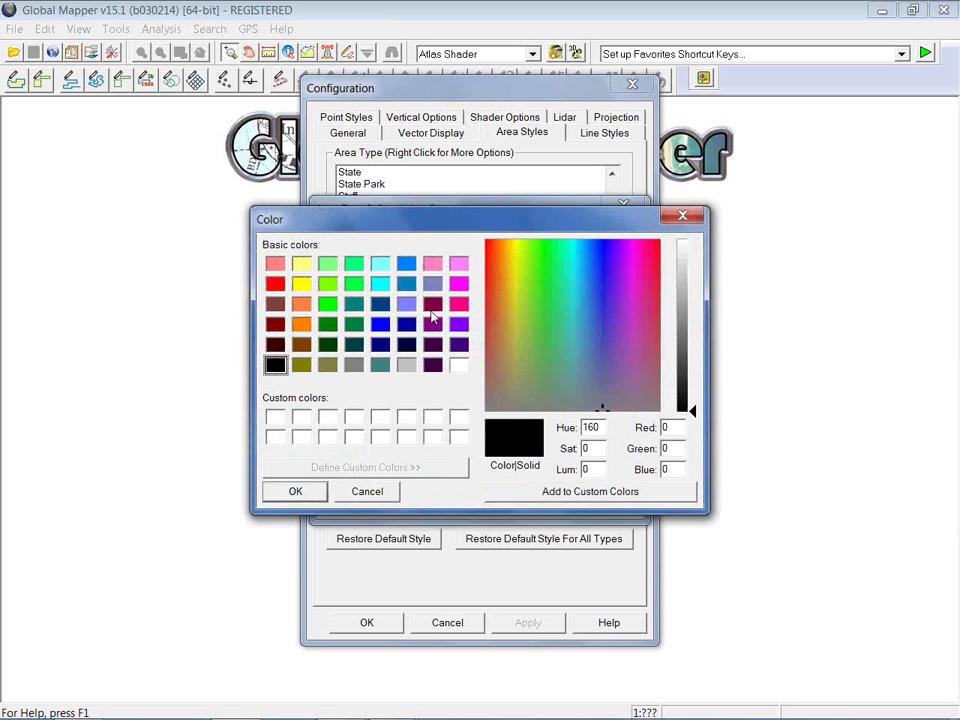
pyautogui.click(328, 304)
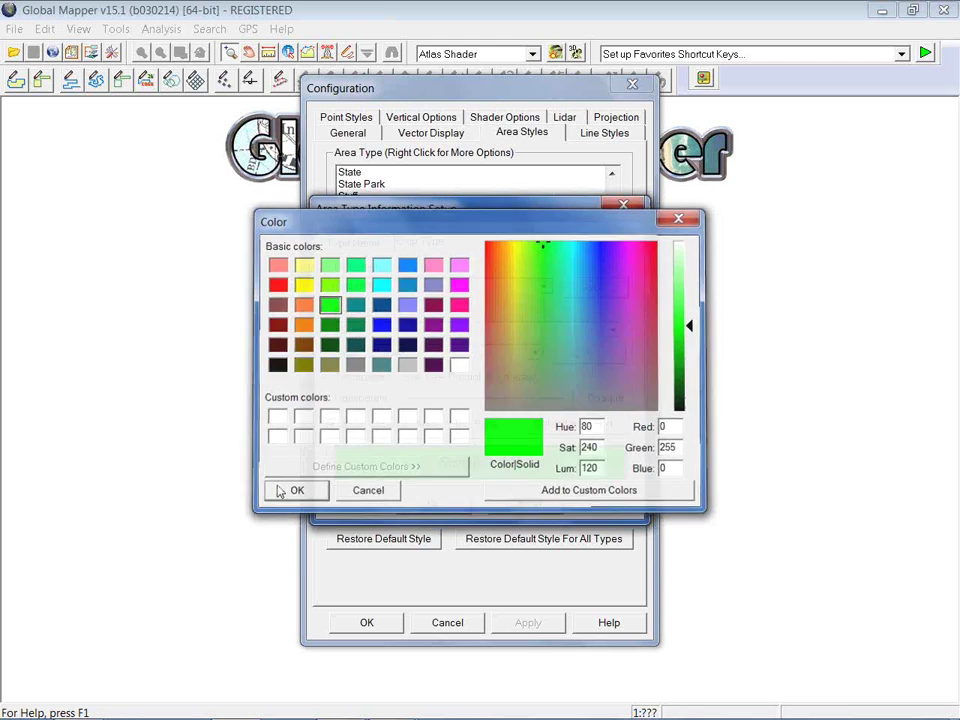
pyautogui.click(281, 491)
pyautogui.click(456, 505)
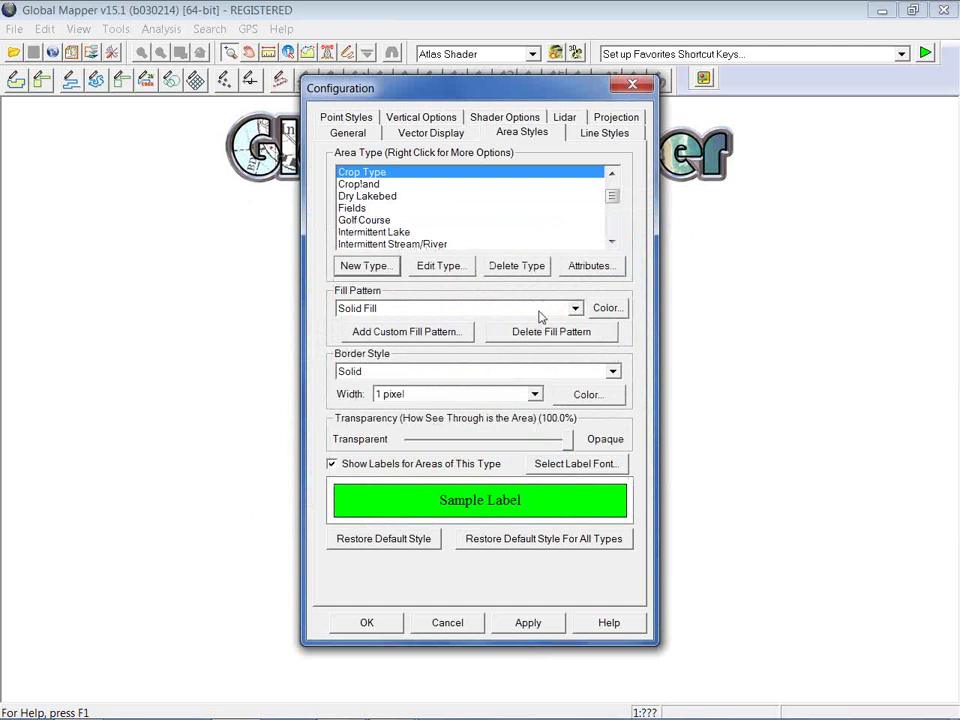
# Step: Add a Crop Type attribute with a blank value to the Crop Type area type's defaults and save the configuration
pyautogui.click(587, 266)
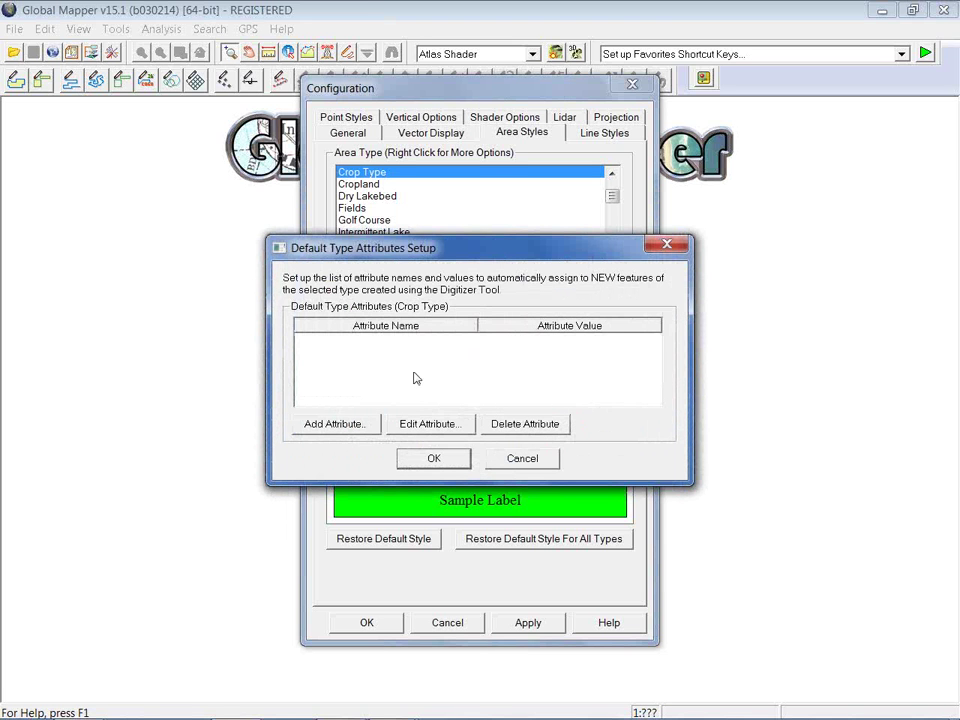
pyautogui.click(355, 428)
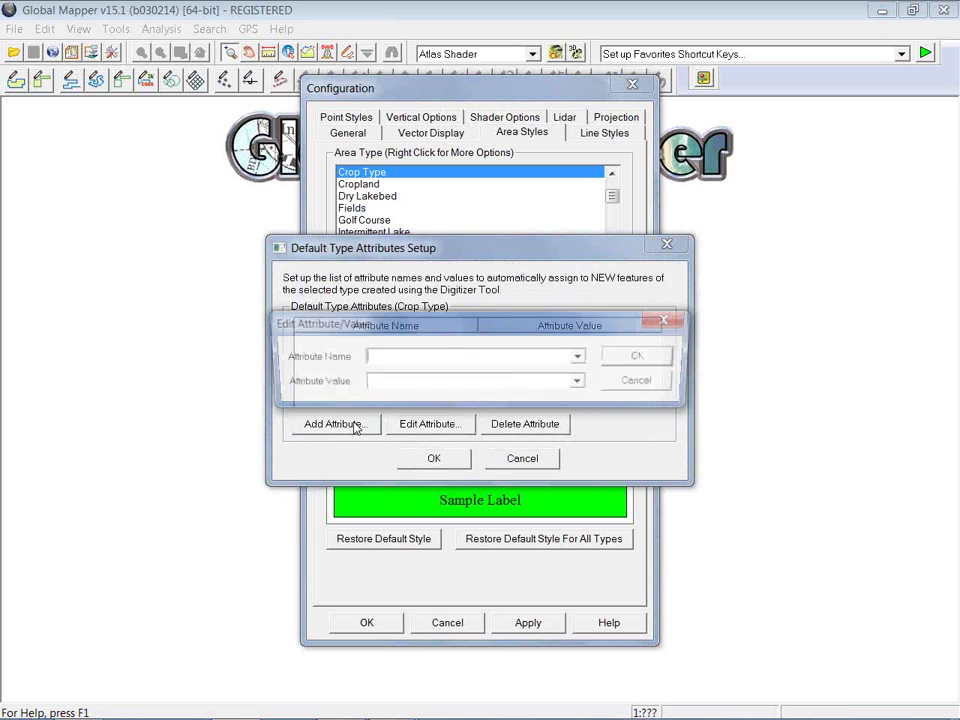
pyautogui.click(581, 358)
pyautogui.click(546, 398)
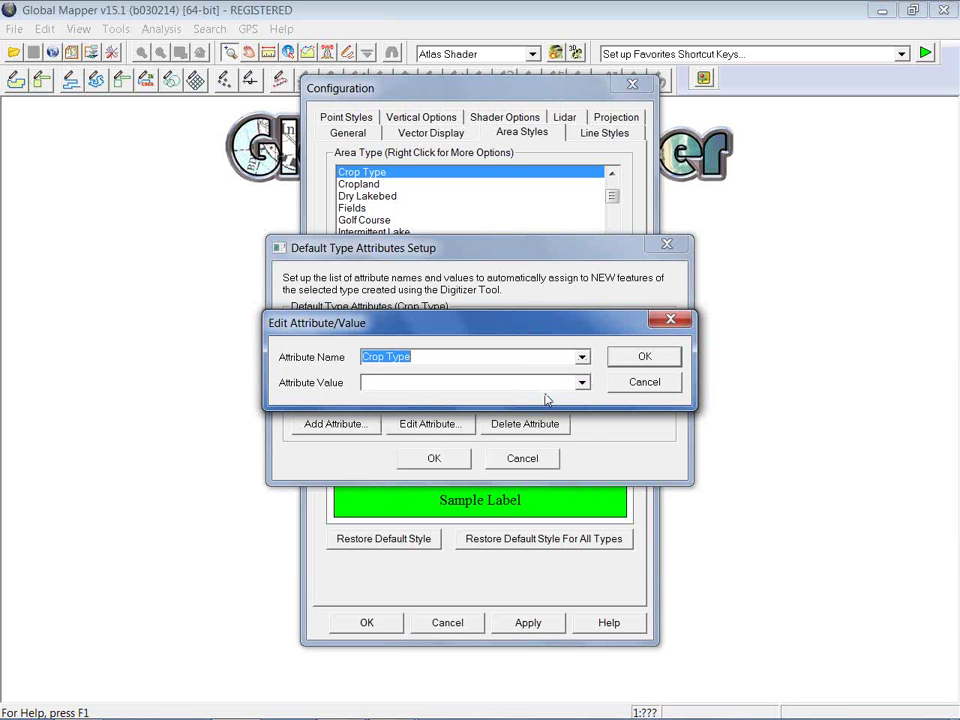
pyautogui.click(512, 382)
pyautogui.click(581, 383)
pyautogui.click(581, 384)
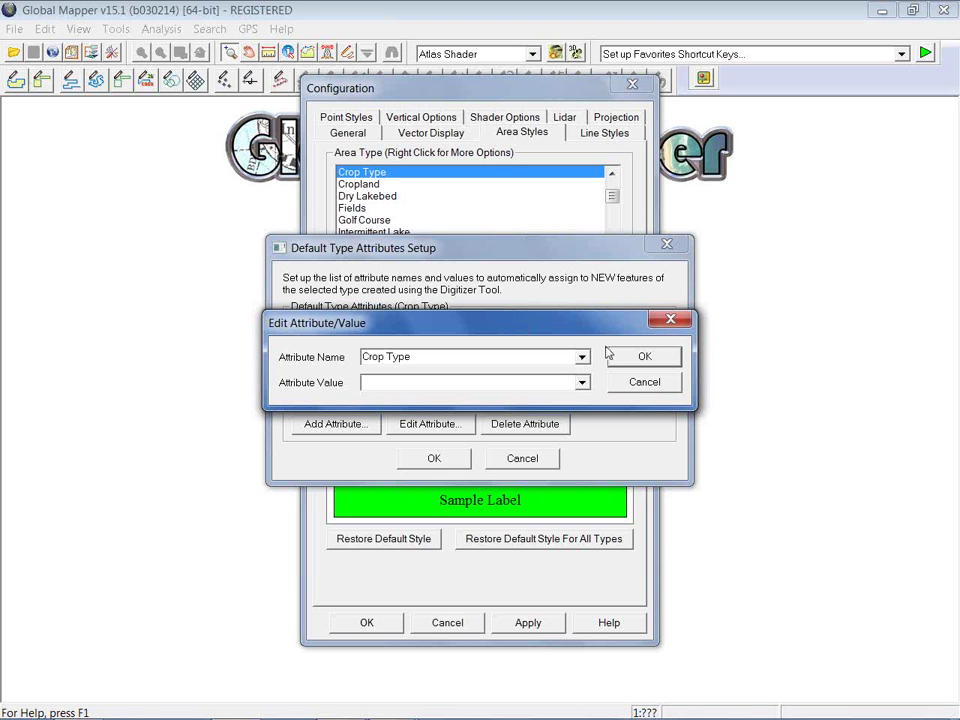
pyautogui.click(624, 362)
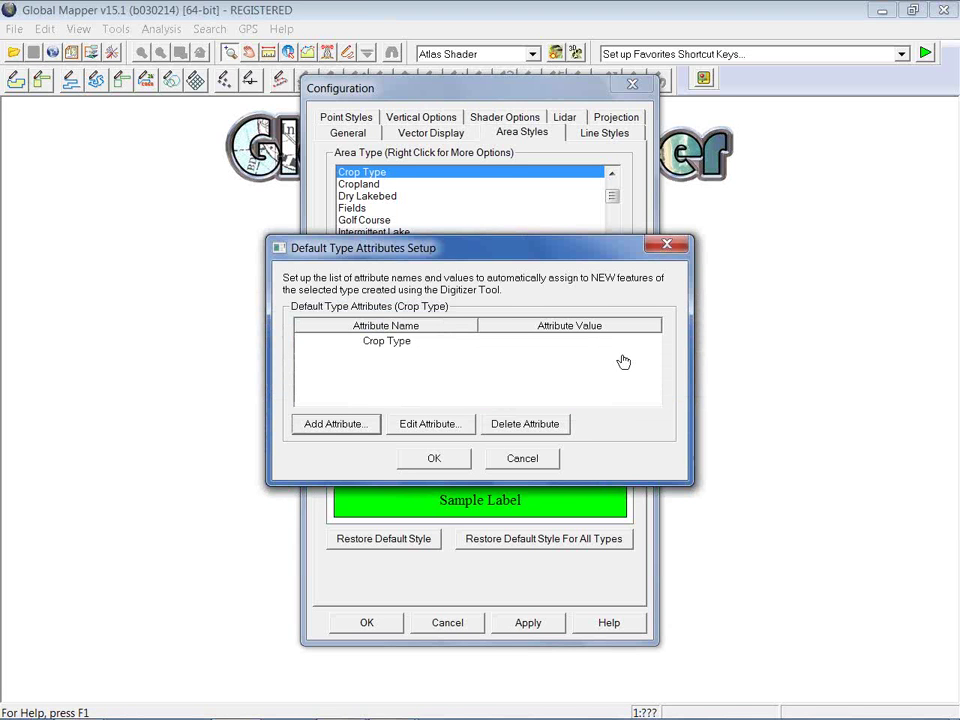
pyautogui.click(433, 458)
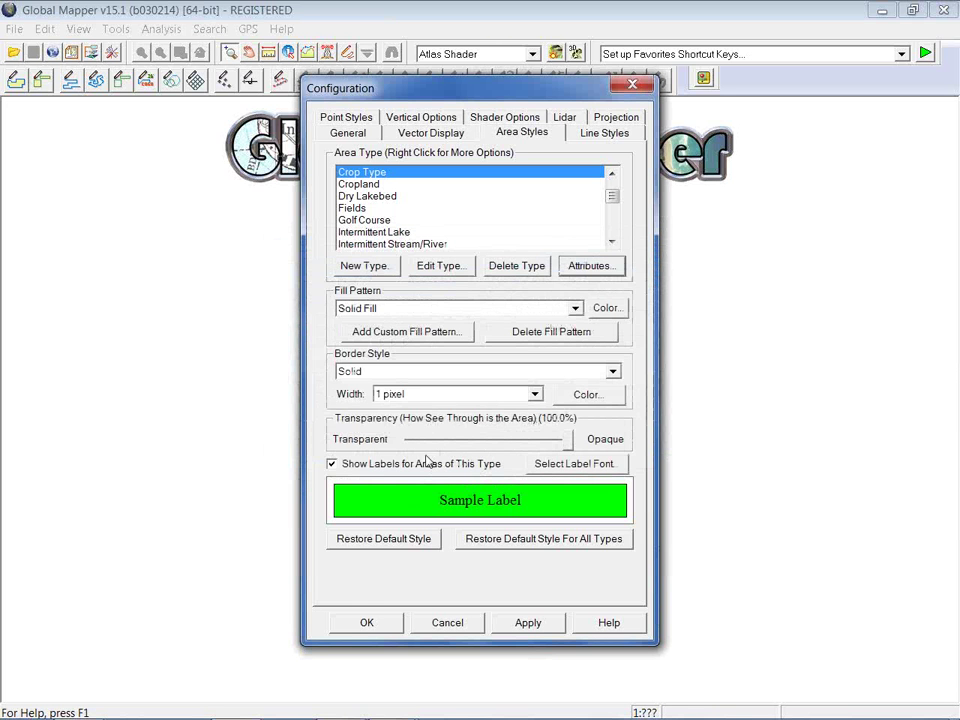
pyautogui.click(366, 624)
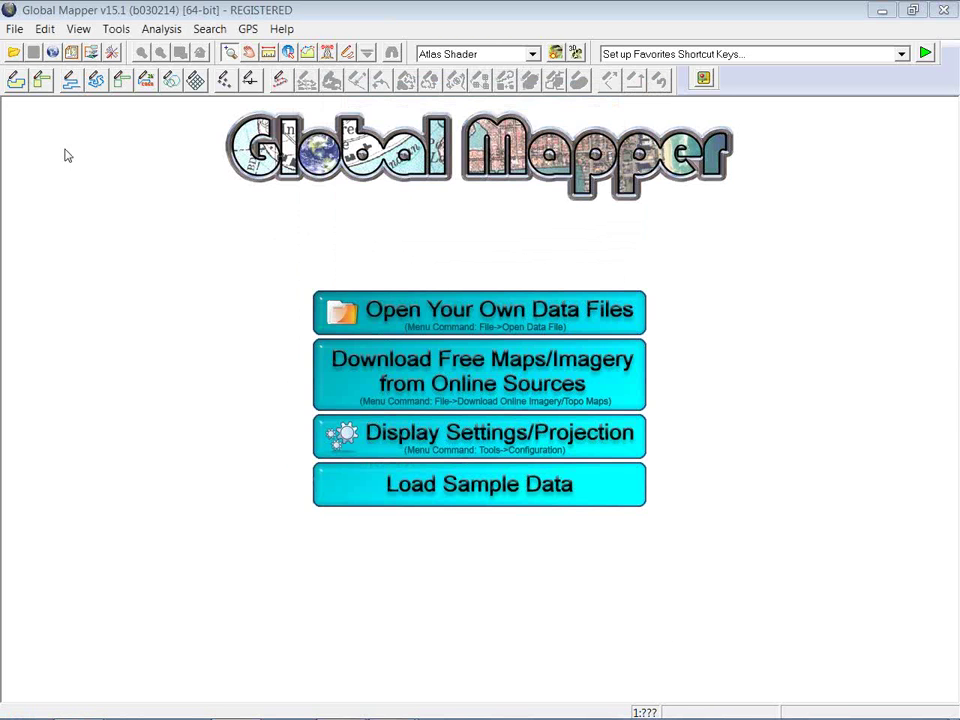
# Step: Reopen the Fields.gmw workspace and digitize an area around the large central field, with a perimeter of about 788 m
pyautogui.click(13, 30)
pyautogui.click(107, 434)
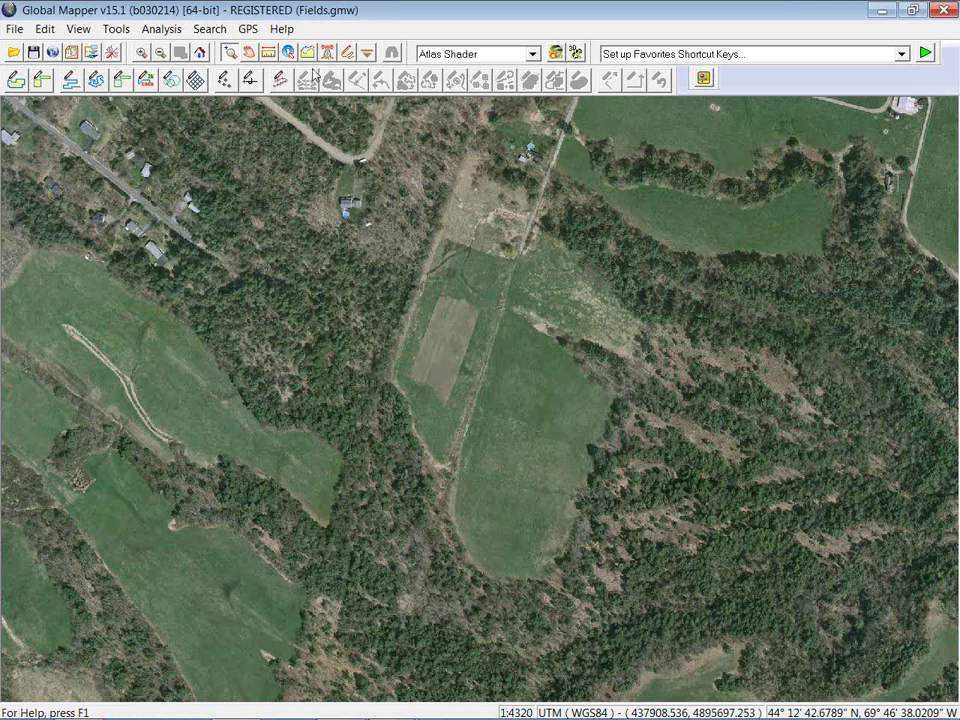
pyautogui.click(22, 82)
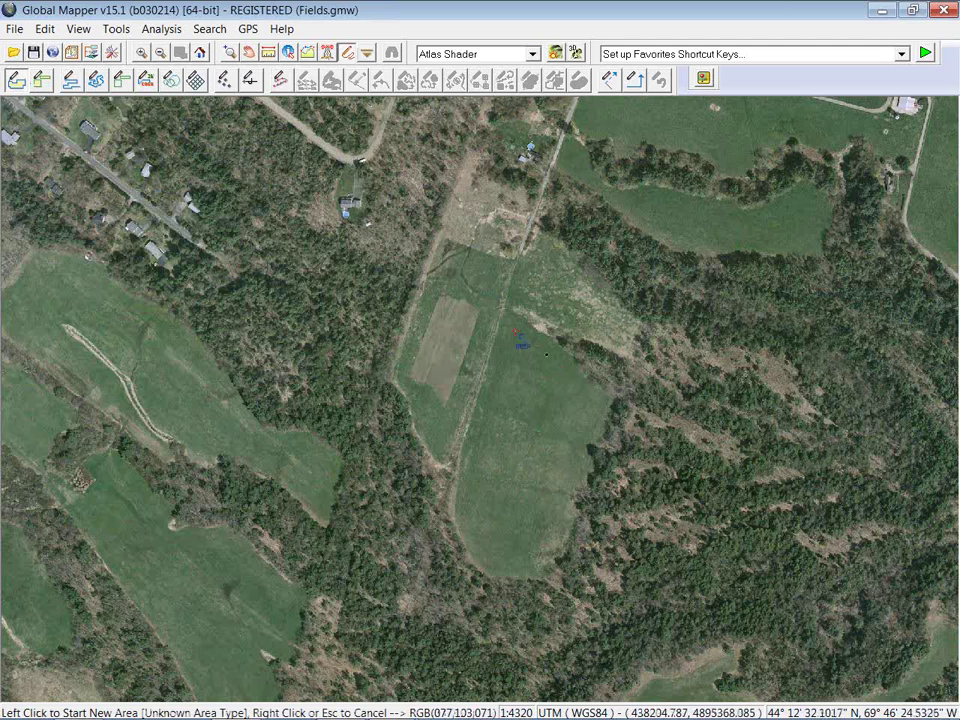
pyautogui.click(505, 310)
pyautogui.click(606, 394)
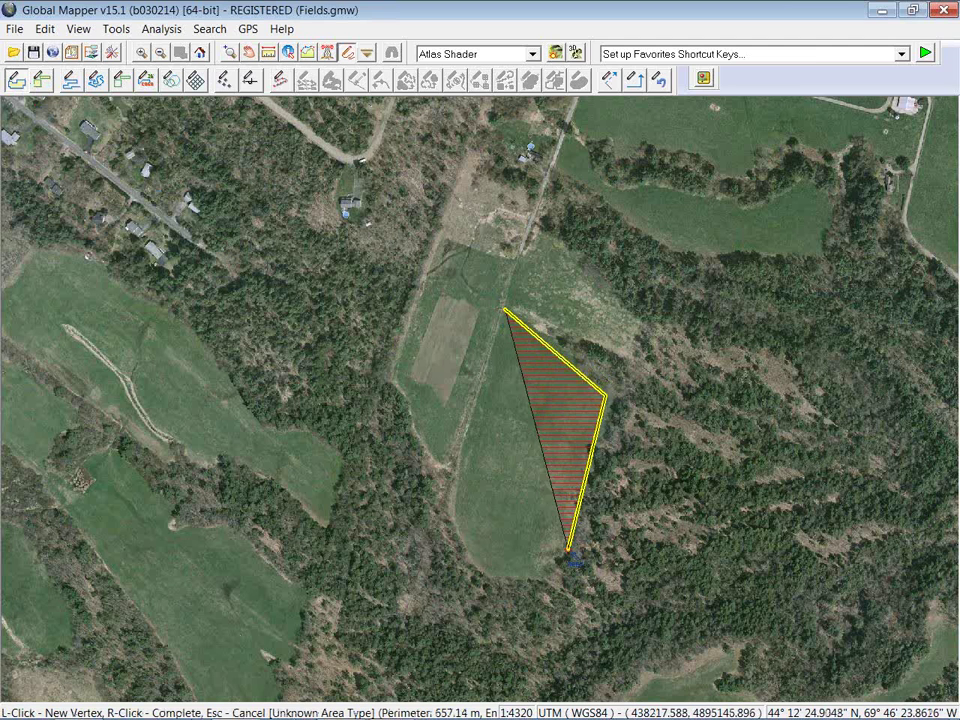
pyautogui.click(565, 552)
pyautogui.click(521, 575)
pyautogui.click(456, 518)
pyautogui.rightClick(456, 461)
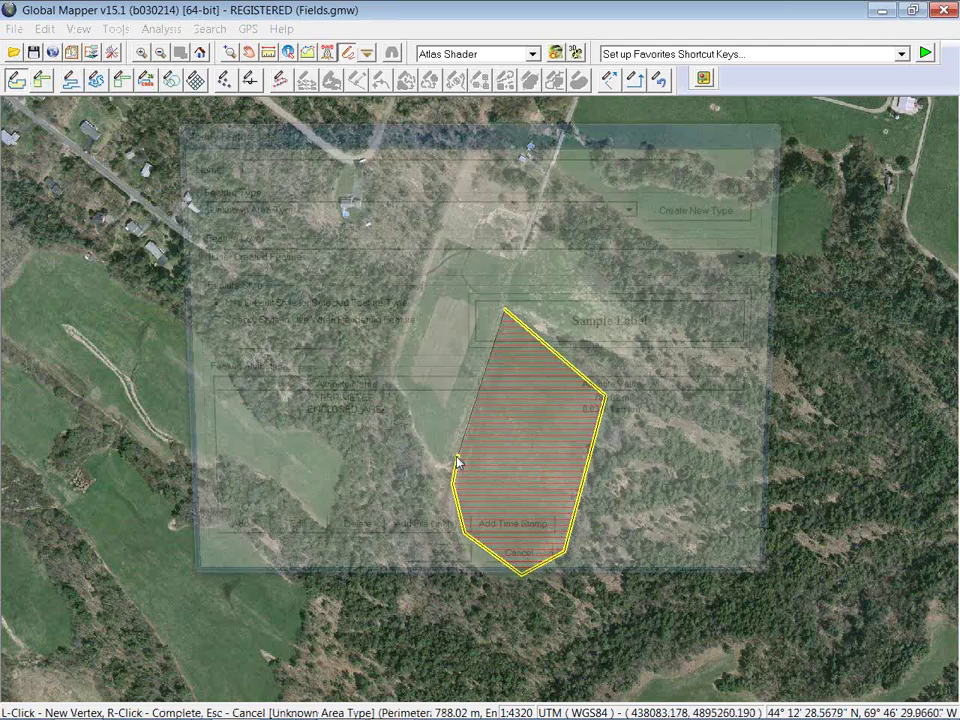
# Step: Assign the Crop Type feature type to the new area, set its Crop Type attribute to Wheat, and create it
pyautogui.click(637, 207)
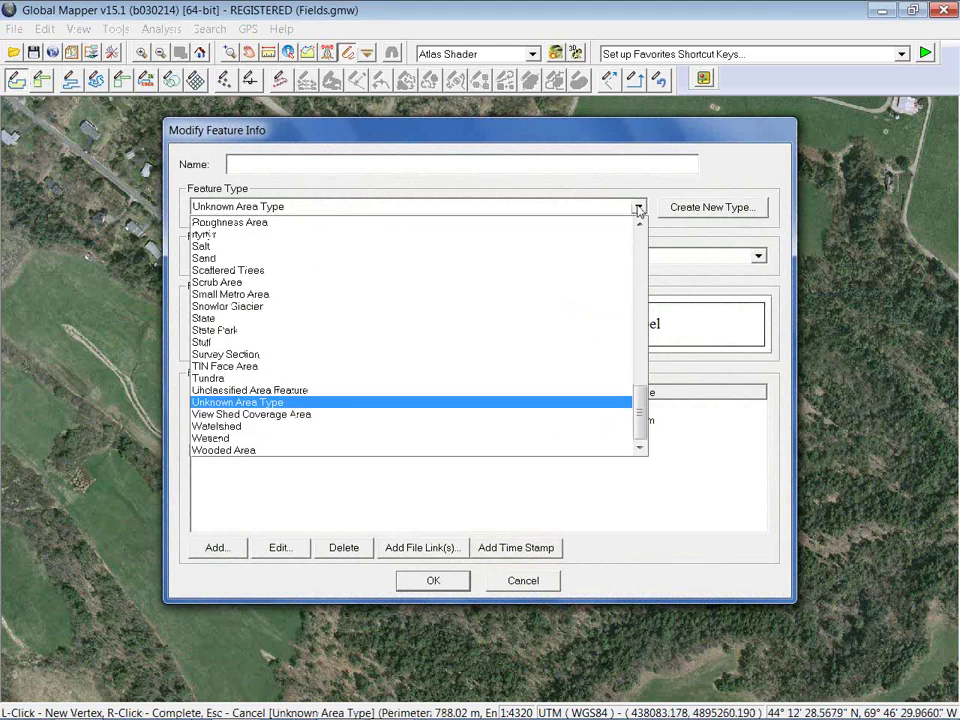
pyautogui.moveTo(639, 406); pyautogui.dragTo(648, 272)
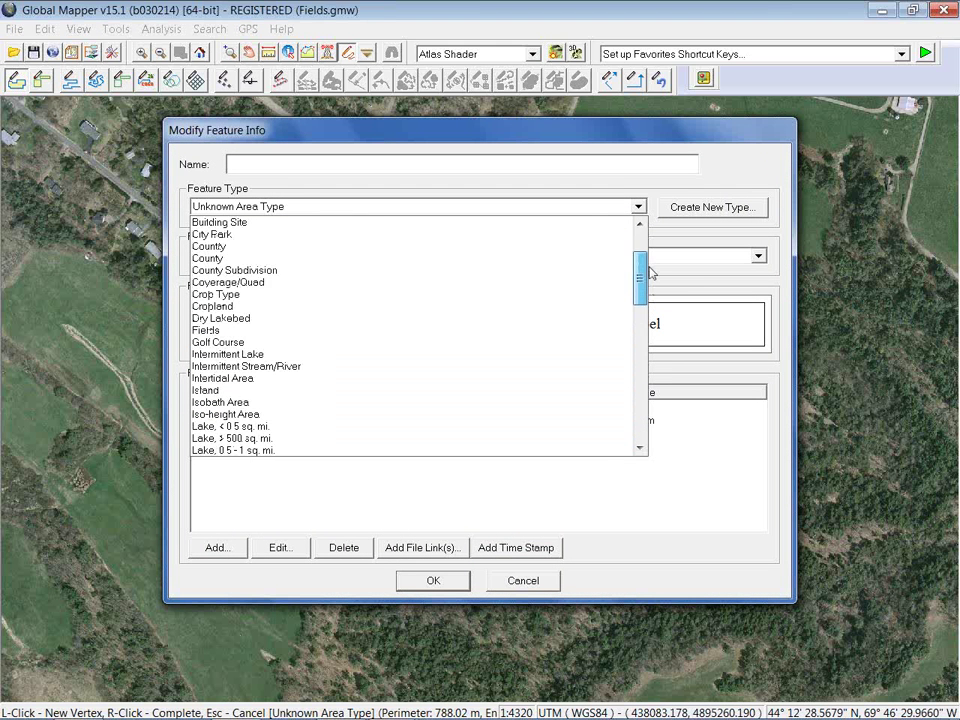
pyautogui.click(547, 296)
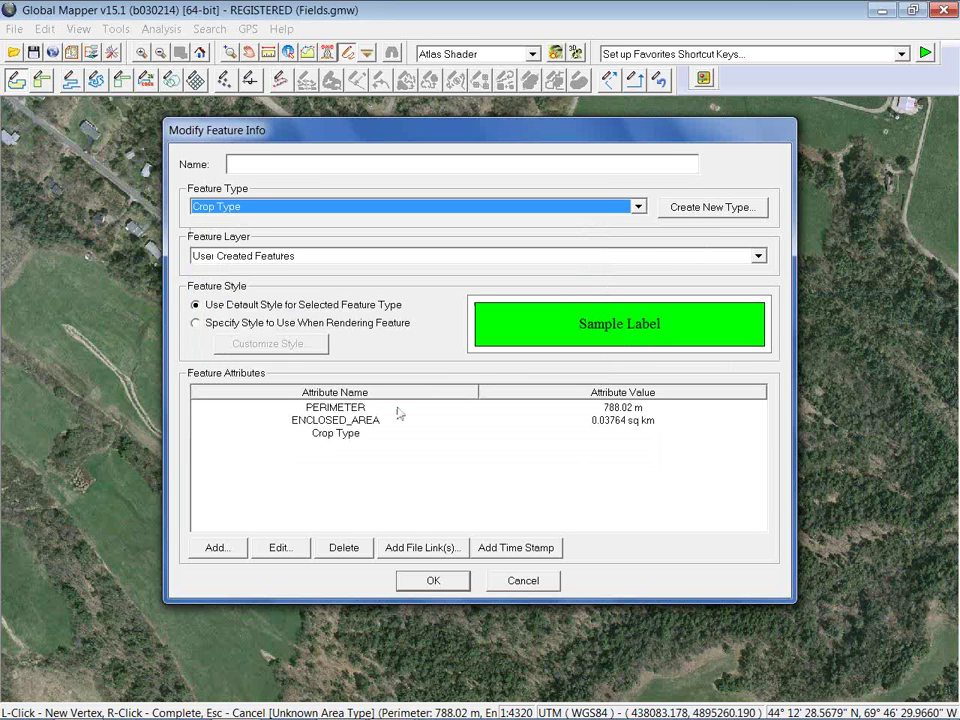
pyautogui.click(343, 436)
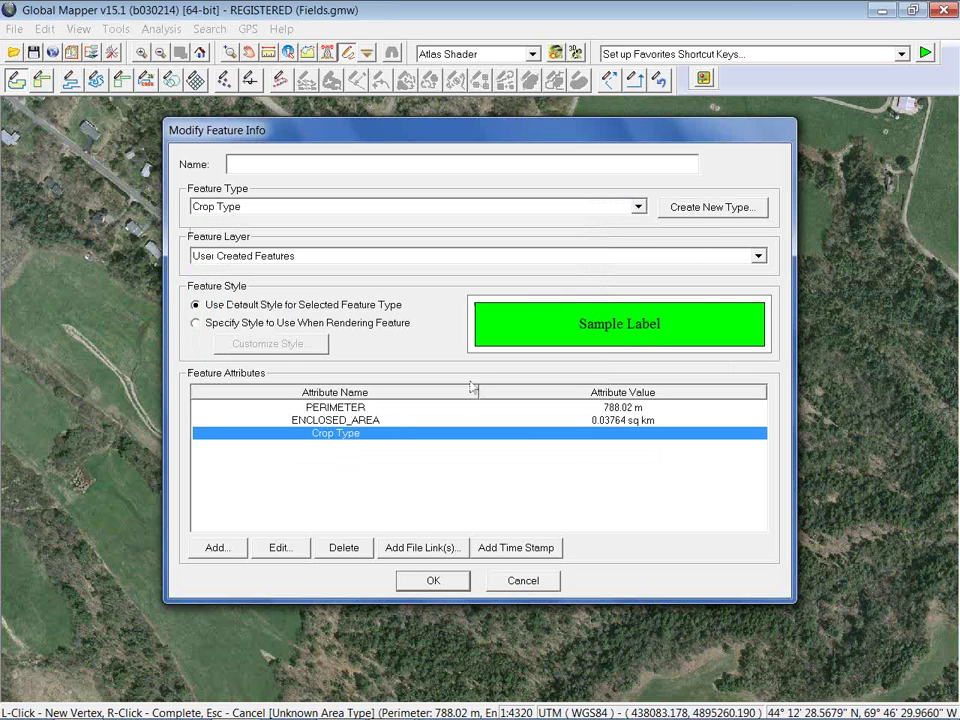
pyautogui.click(277, 548)
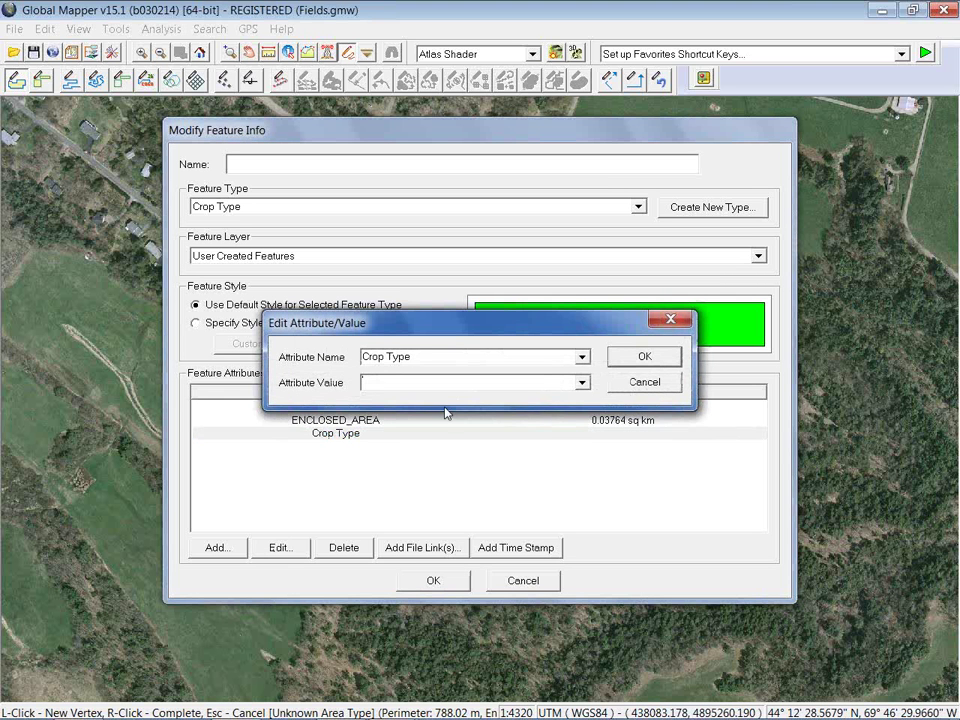
pyautogui.click(581, 383)
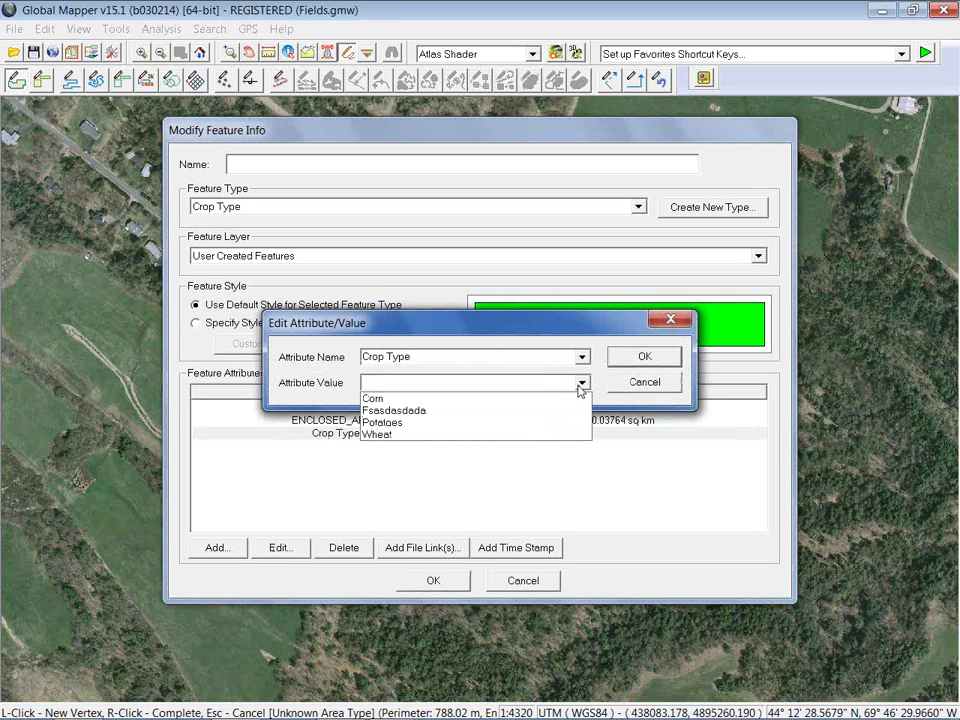
pyautogui.click(551, 434)
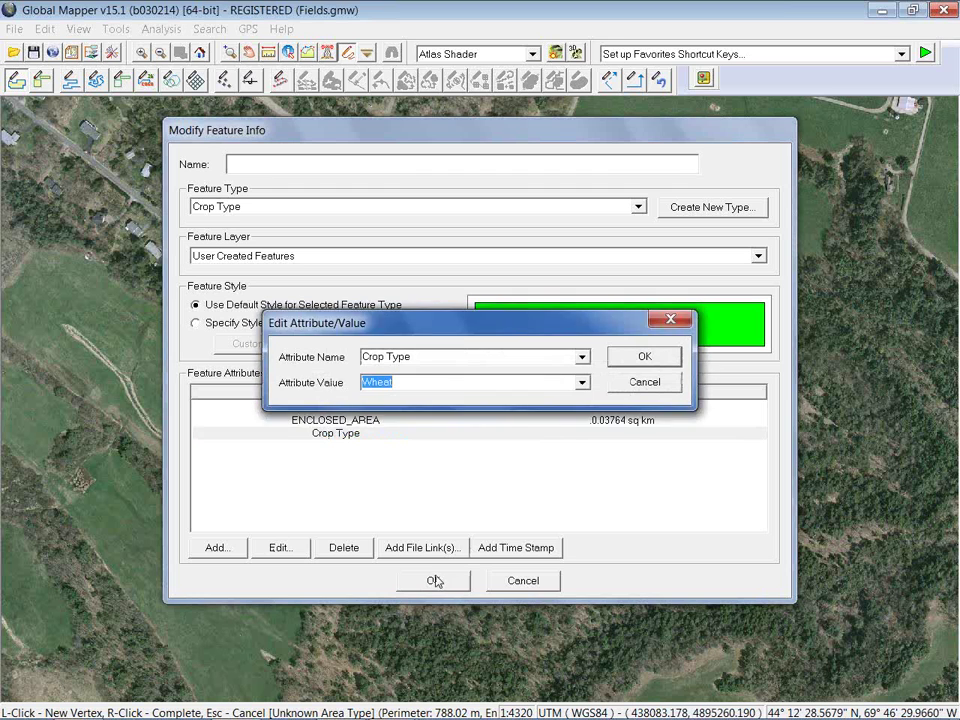
pyautogui.click(640, 360)
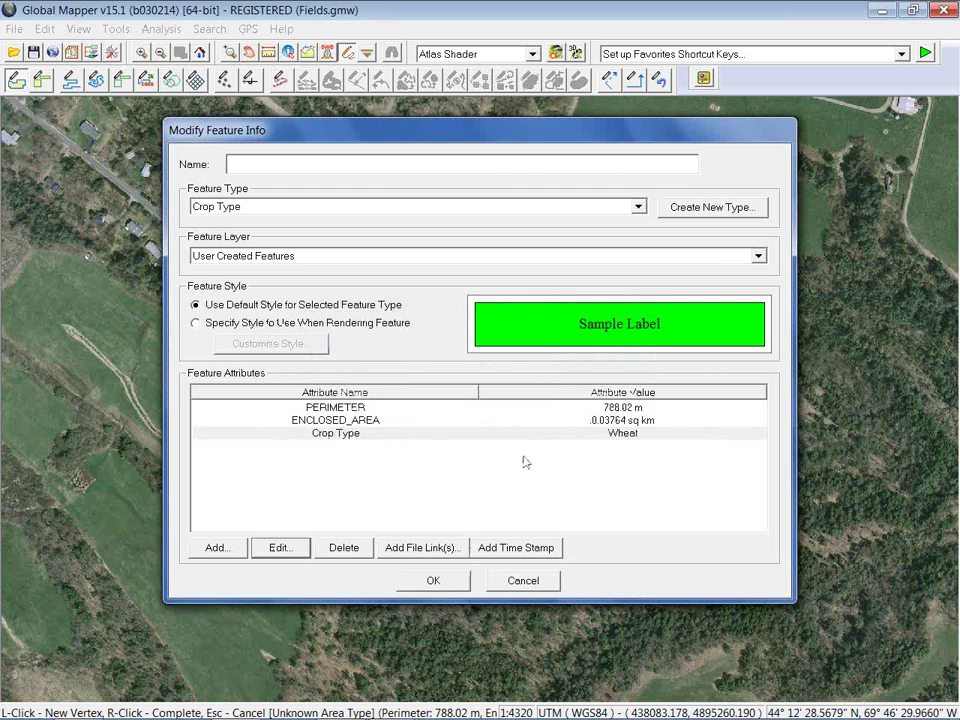
pyautogui.click(435, 584)
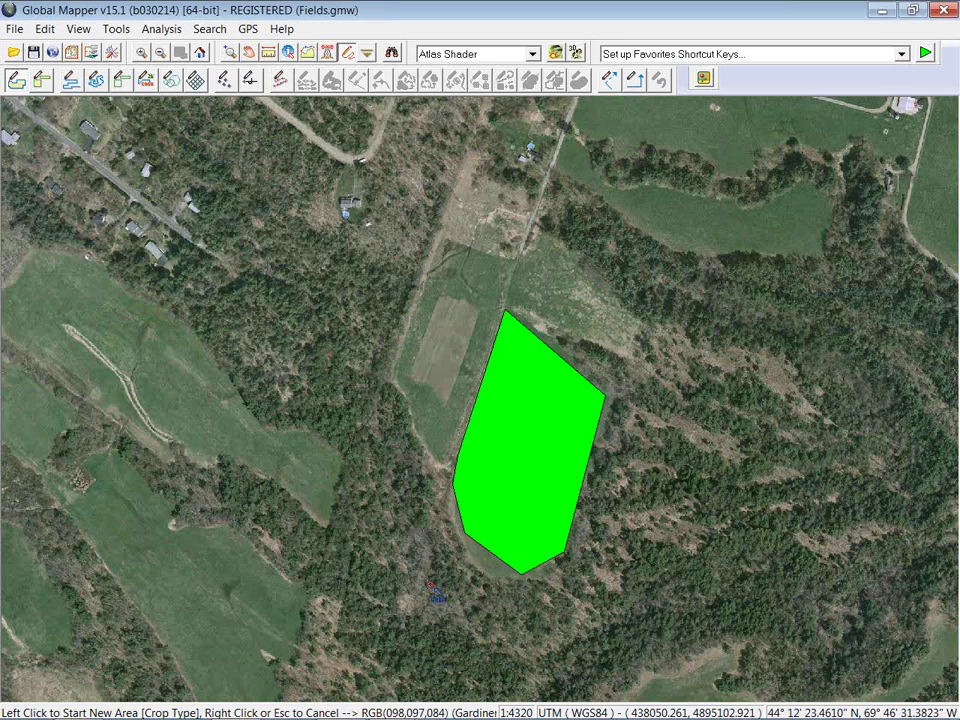
# Step: Check the attributes of the green field area with the Feature Info tool and close its information
pyautogui.click(289, 54)
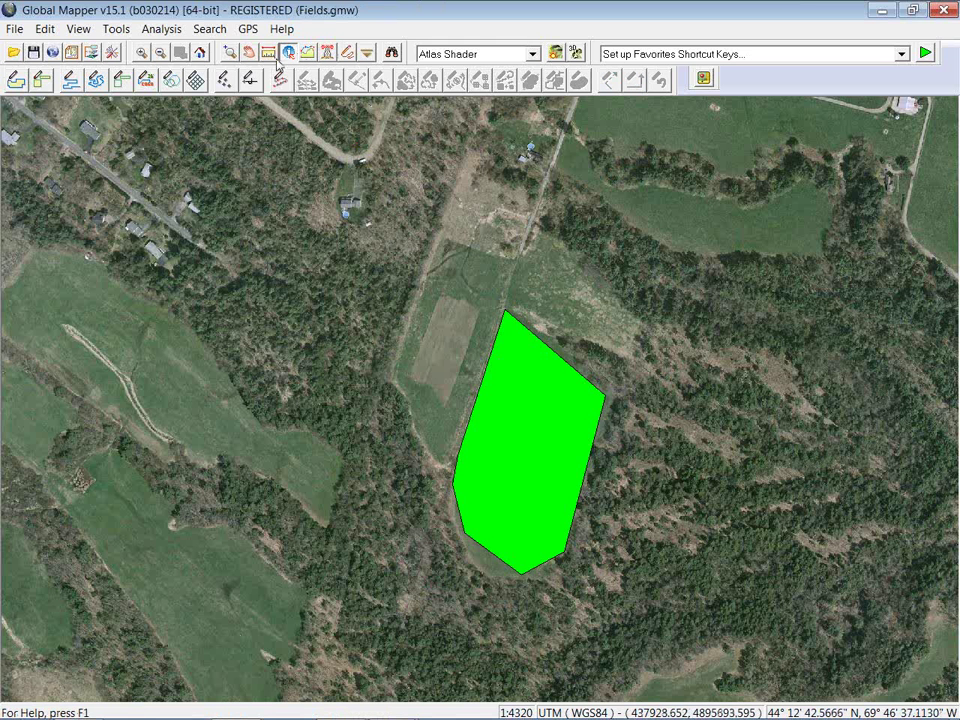
pyautogui.click(471, 446)
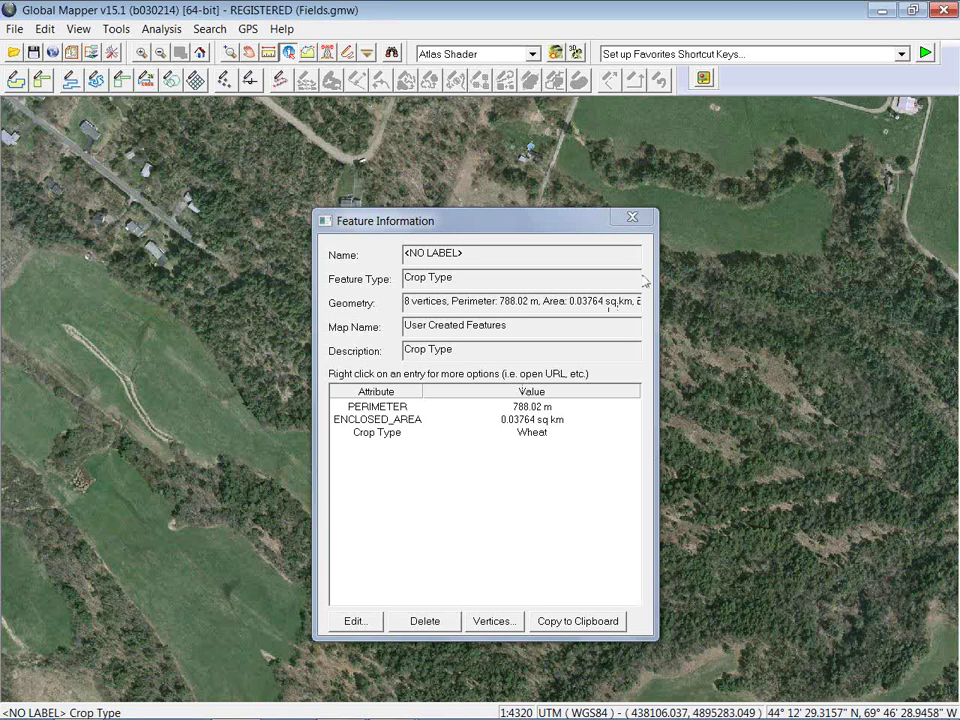
pyautogui.press('Escape')
pyautogui.click(479, 265)
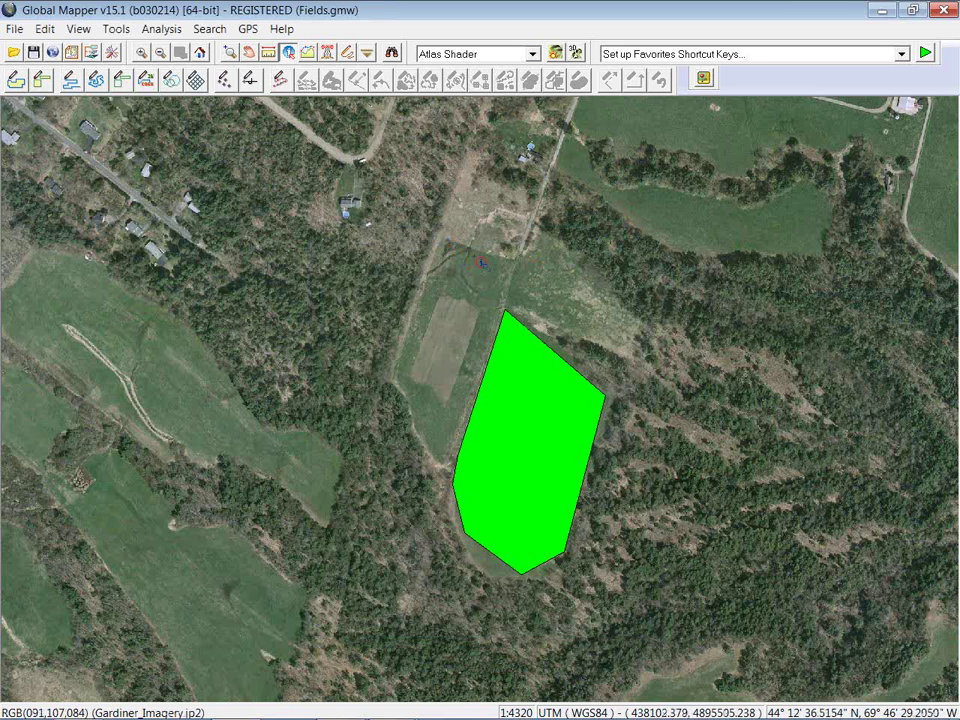
# Step: Digitize a smaller Crop Type area over the woods west of the green field, with a perimeter of about 352 m
pyautogui.click(15, 80)
pyautogui.click(358, 281)
pyautogui.click(364, 300)
pyautogui.click(366, 353)
pyautogui.click(309, 378)
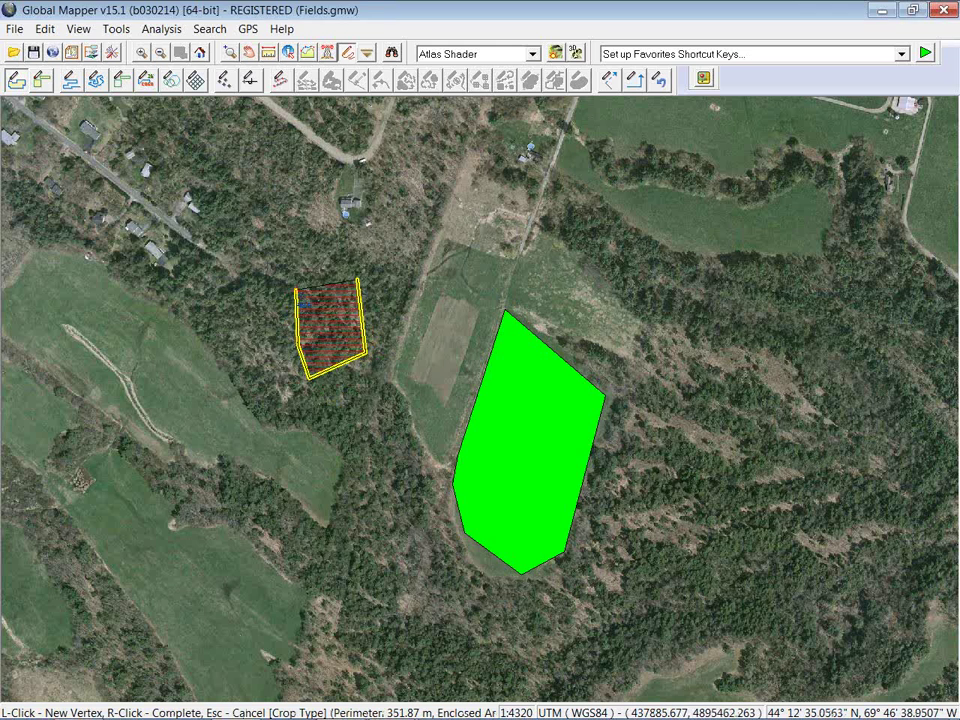
pyautogui.rightClick(302, 302)
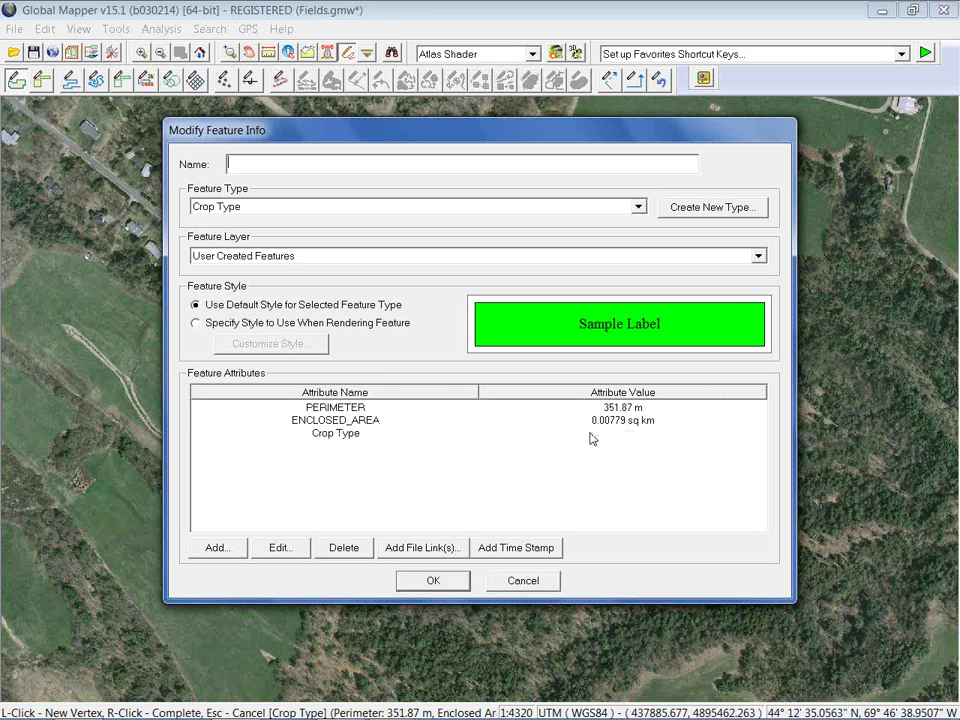
# Step: Set the smaller area's Crop Type attribute value to Potatoes
pyautogui.click(343, 435)
pyautogui.click(289, 549)
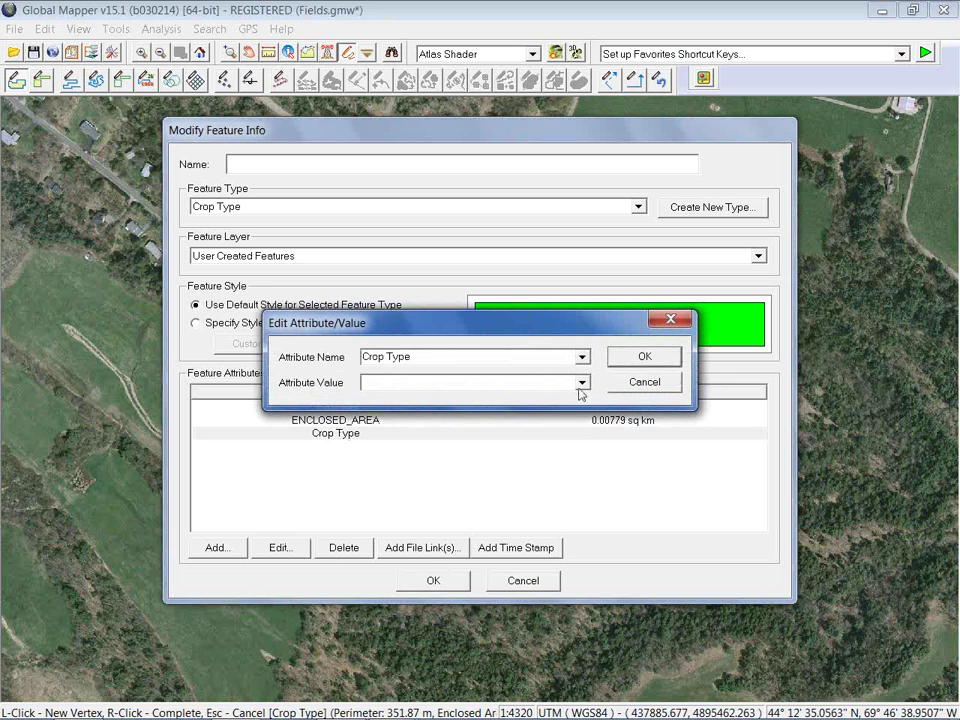
pyautogui.click(581, 384)
pyautogui.click(553, 427)
pyautogui.click(647, 358)
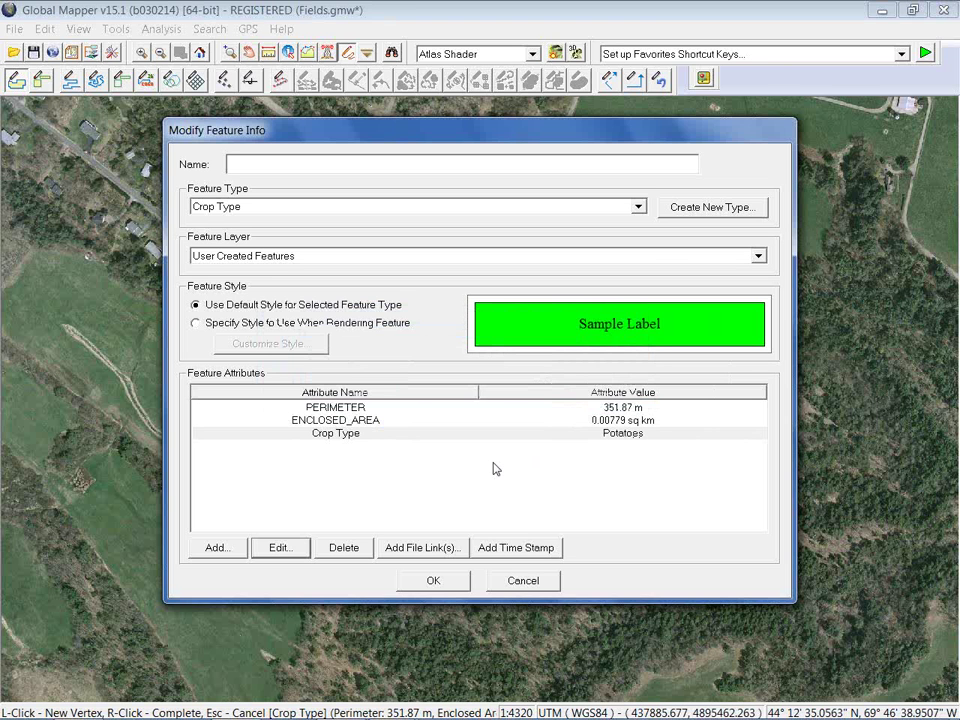
# Step: Browse the available feature types for the smaller area, then cancel its creation
pyautogui.click(638, 208)
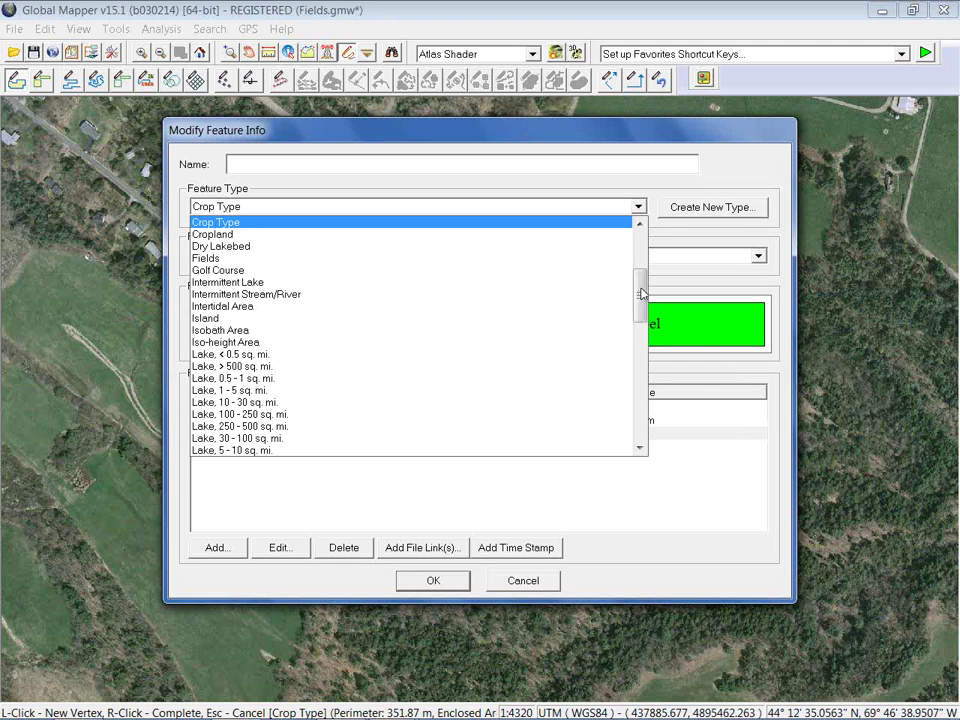
pyautogui.moveTo(641, 293); pyautogui.dragTo(644, 350)
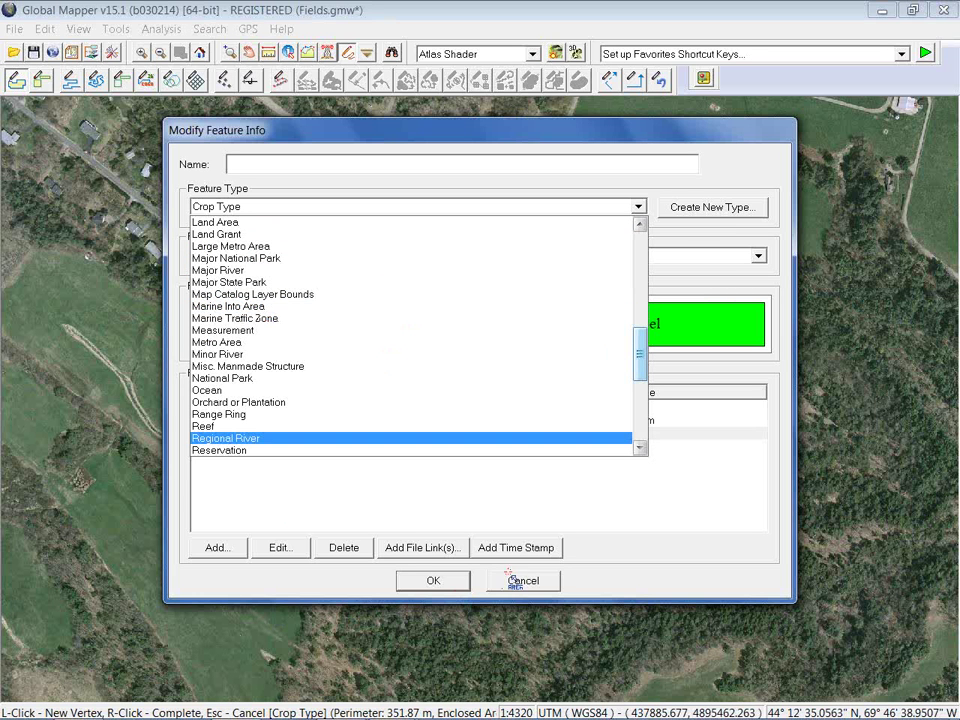
pyautogui.click(556, 591)
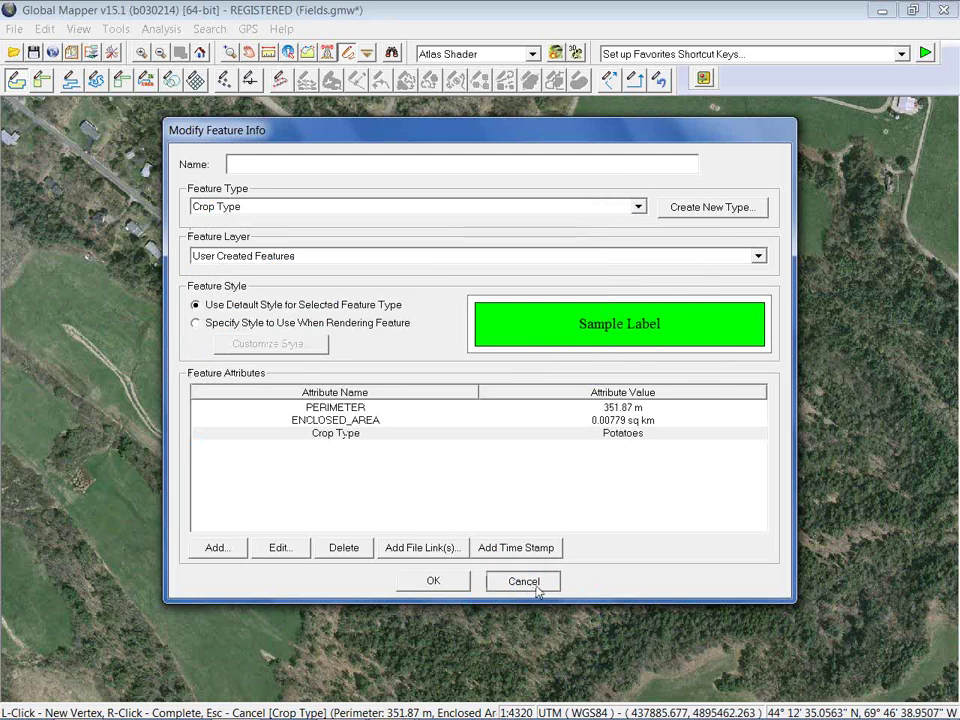
pyautogui.click(540, 585)
pyautogui.click(565, 426)
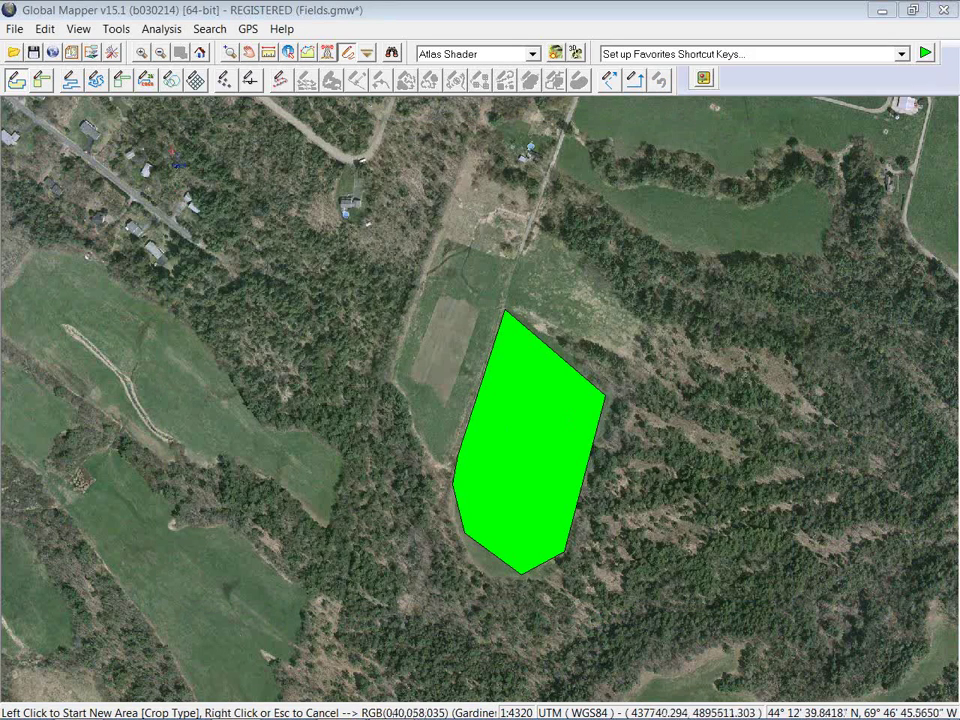
# Step: Review the area feature type filter in the vector display configuration, then cancel without changing anything
pyautogui.click(112, 57)
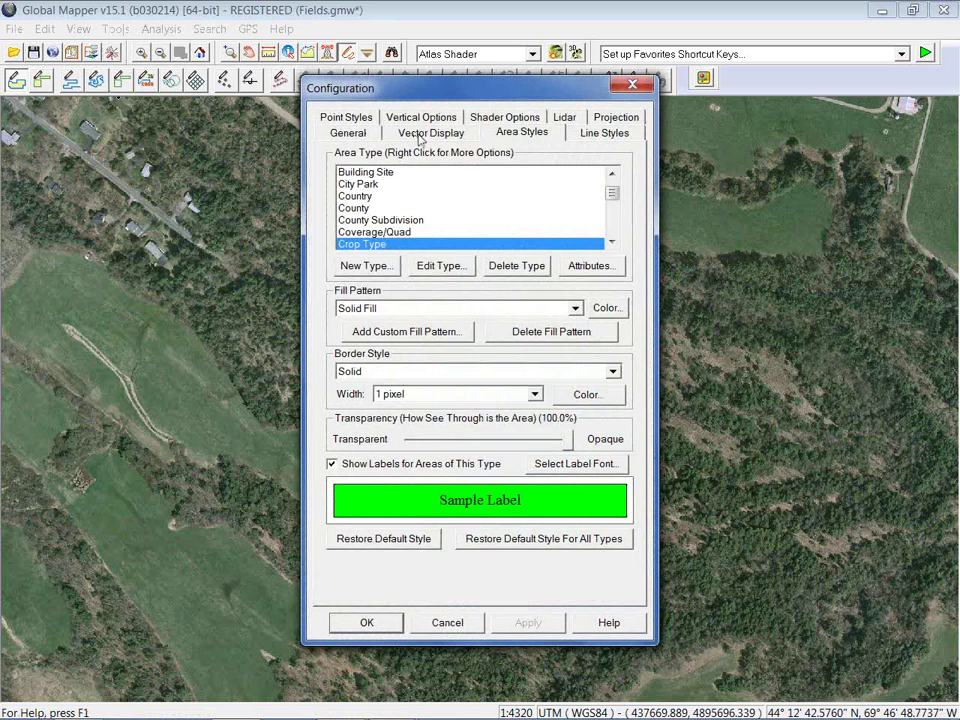
pyautogui.click(415, 137)
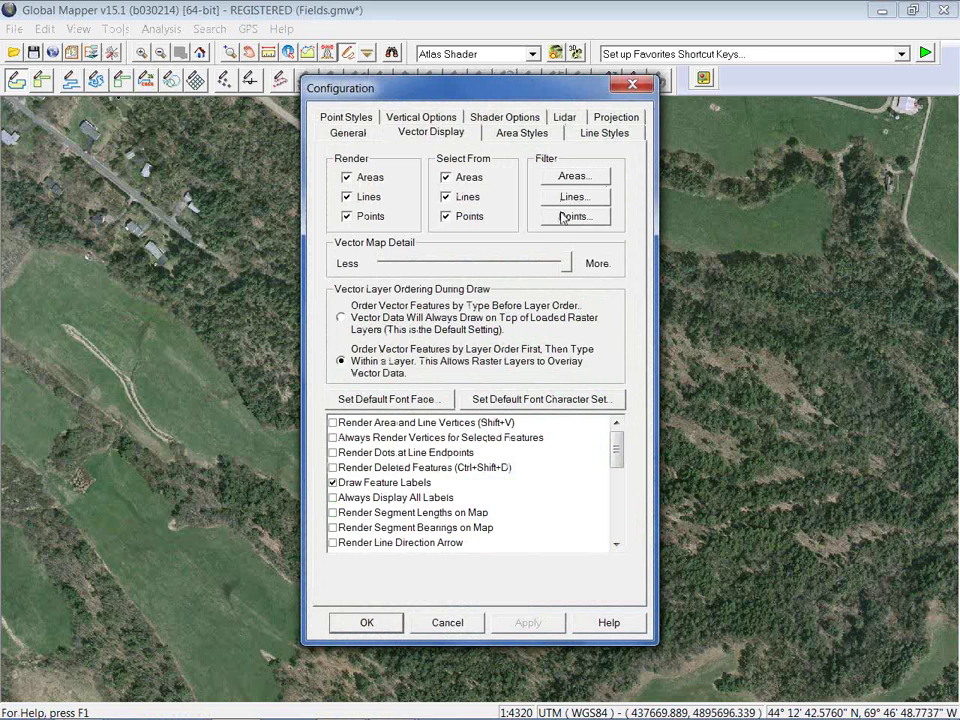
pyautogui.click(575, 177)
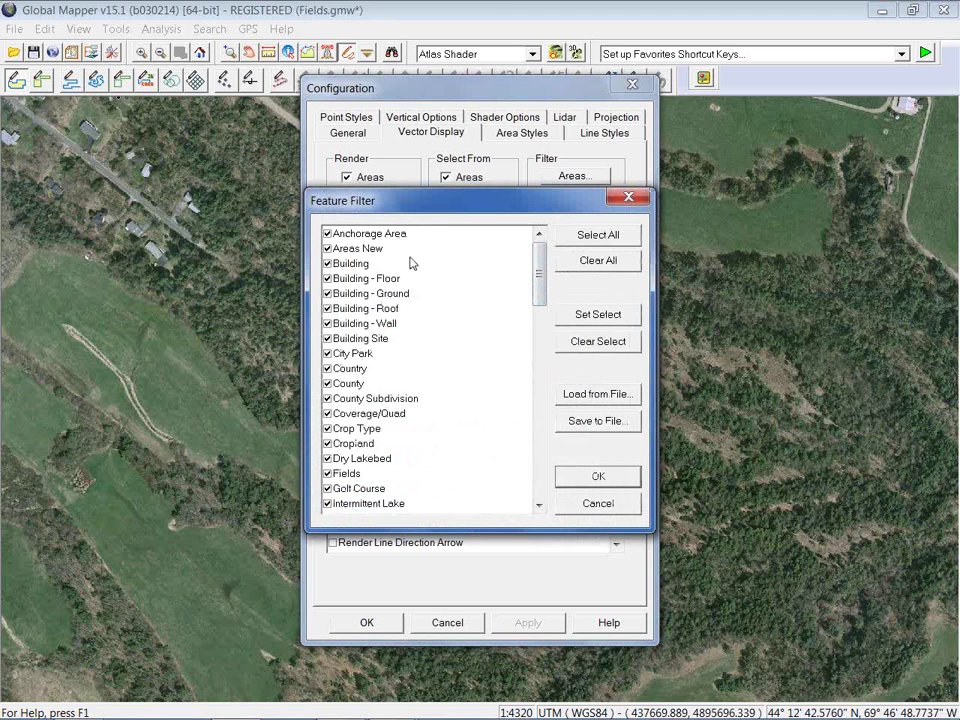
pyautogui.moveTo(538, 290); pyautogui.dragTo(538, 320)
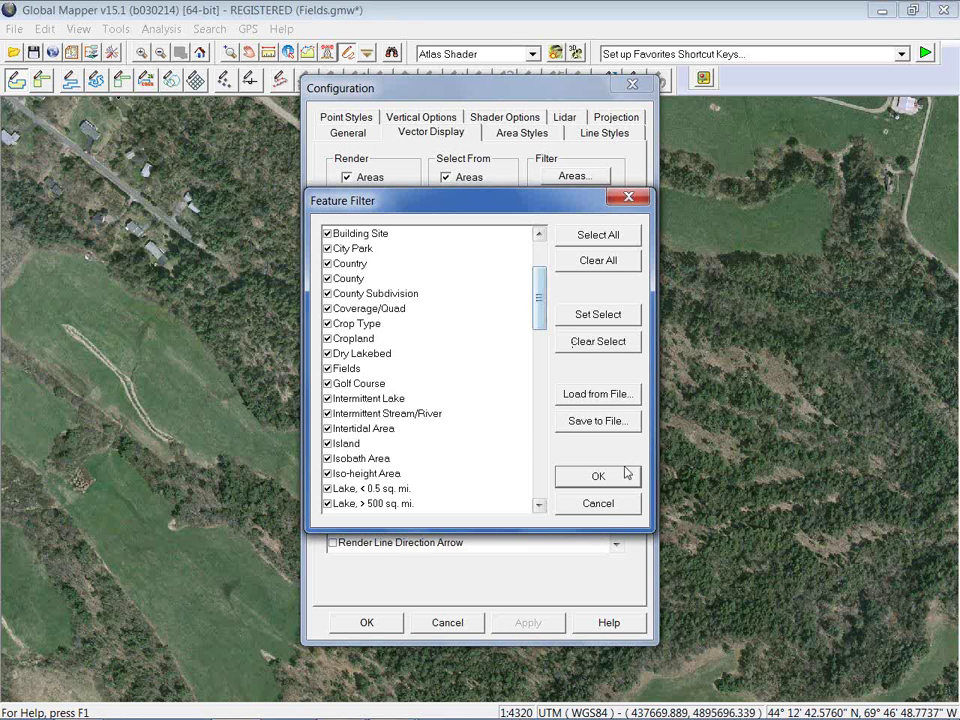
pyautogui.click(608, 503)
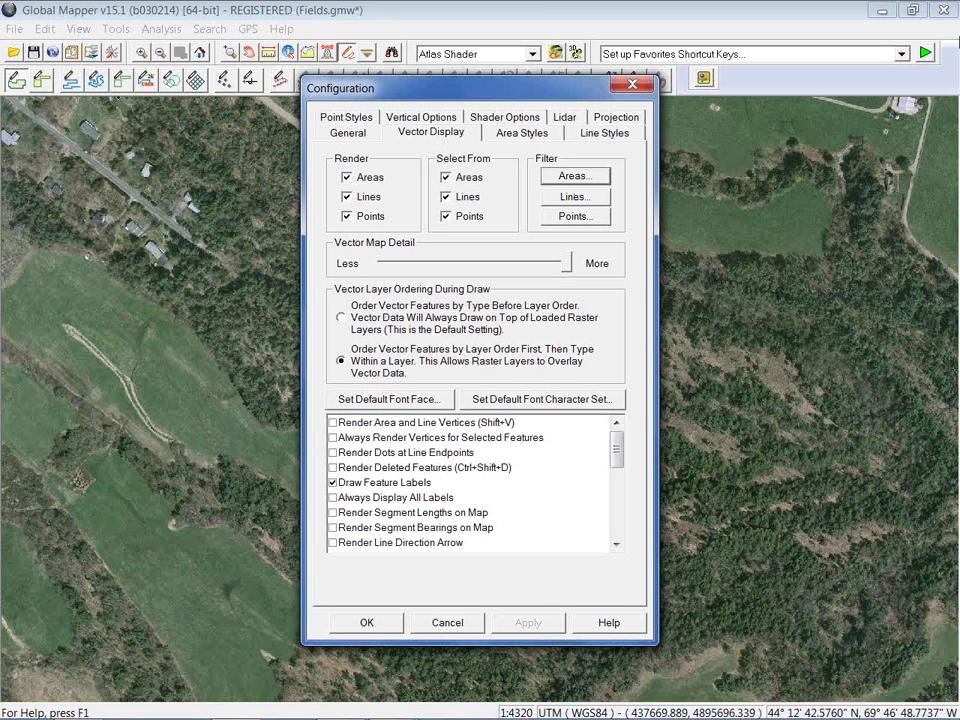
pyautogui.click(450, 624)
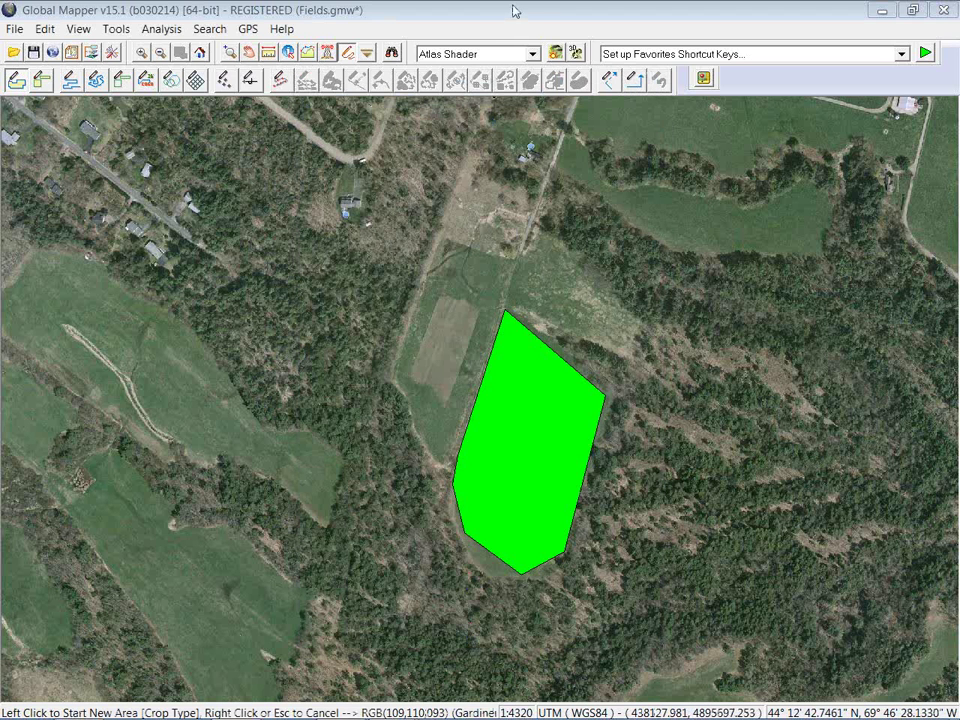
# Step: Unload all data without saving the changes and load the Towers.gmw workspace
pyautogui.hotkey('ctrl', 'u')
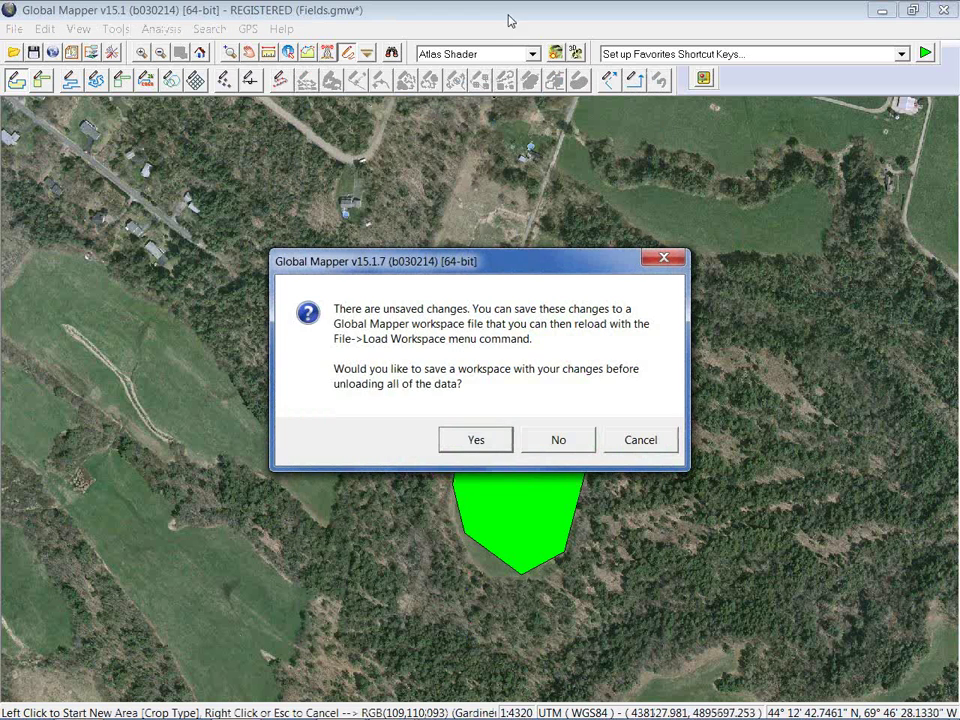
pyautogui.click(553, 442)
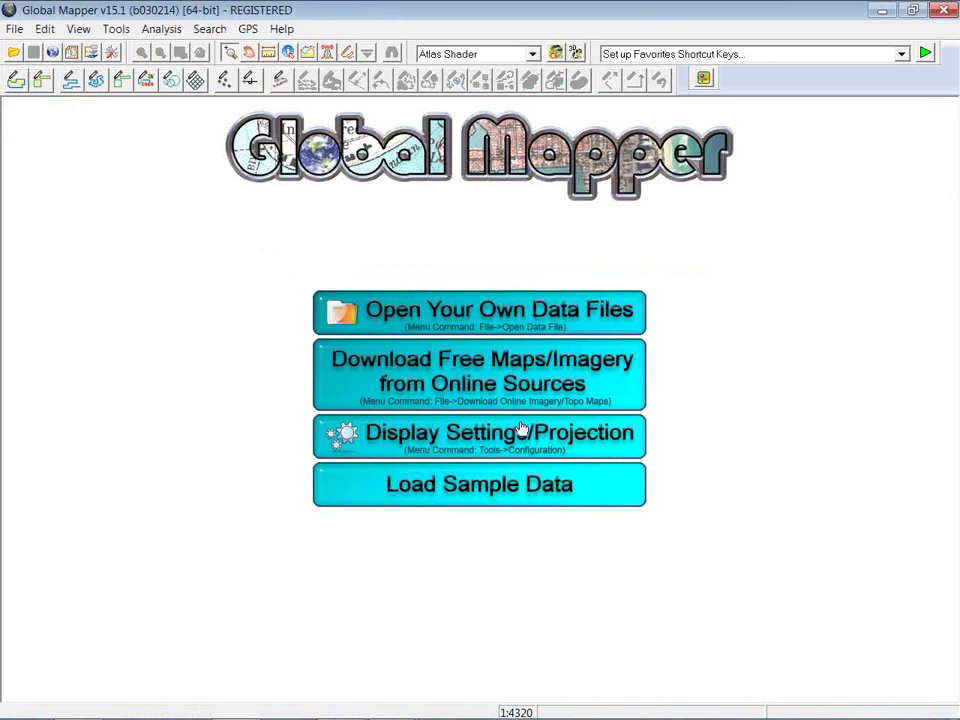
pyautogui.click(14, 28)
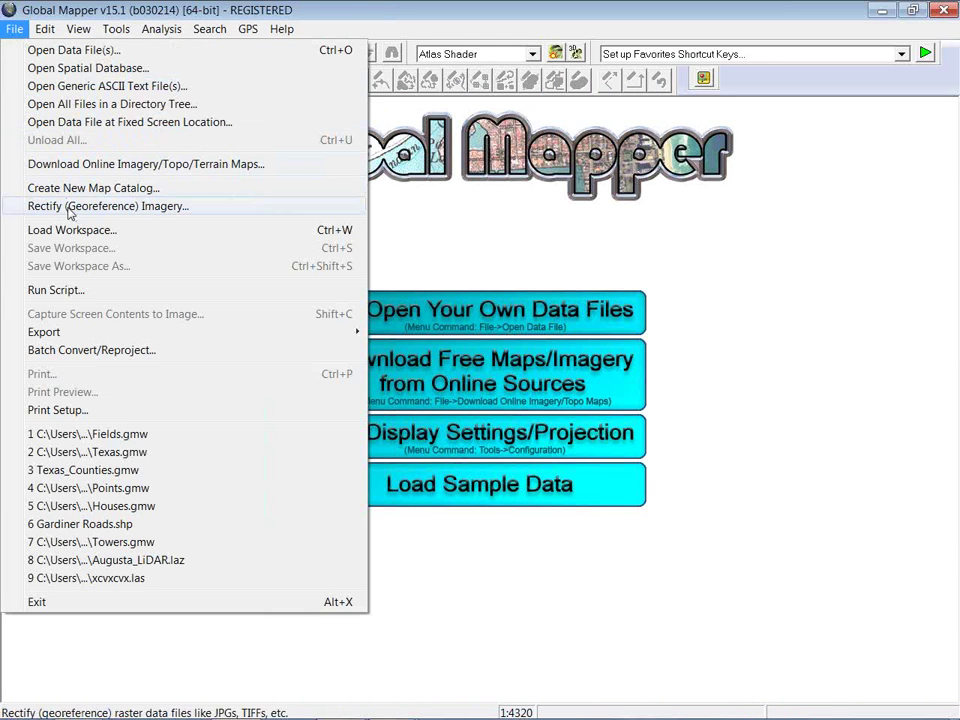
pyautogui.click(71, 230)
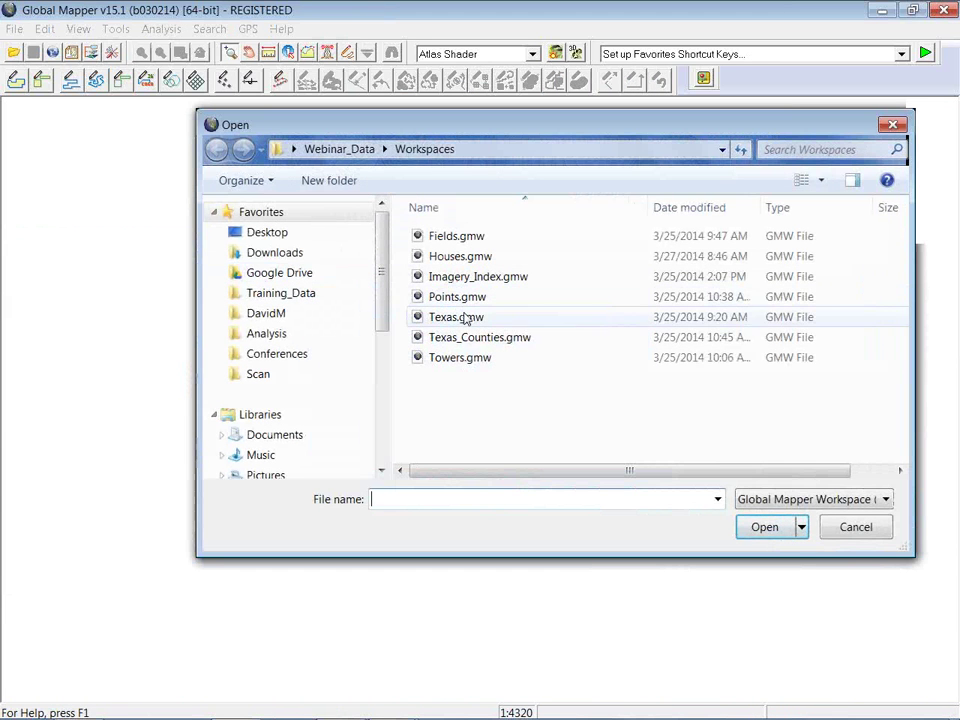
pyautogui.click(460, 357)
pyautogui.click(770, 529)
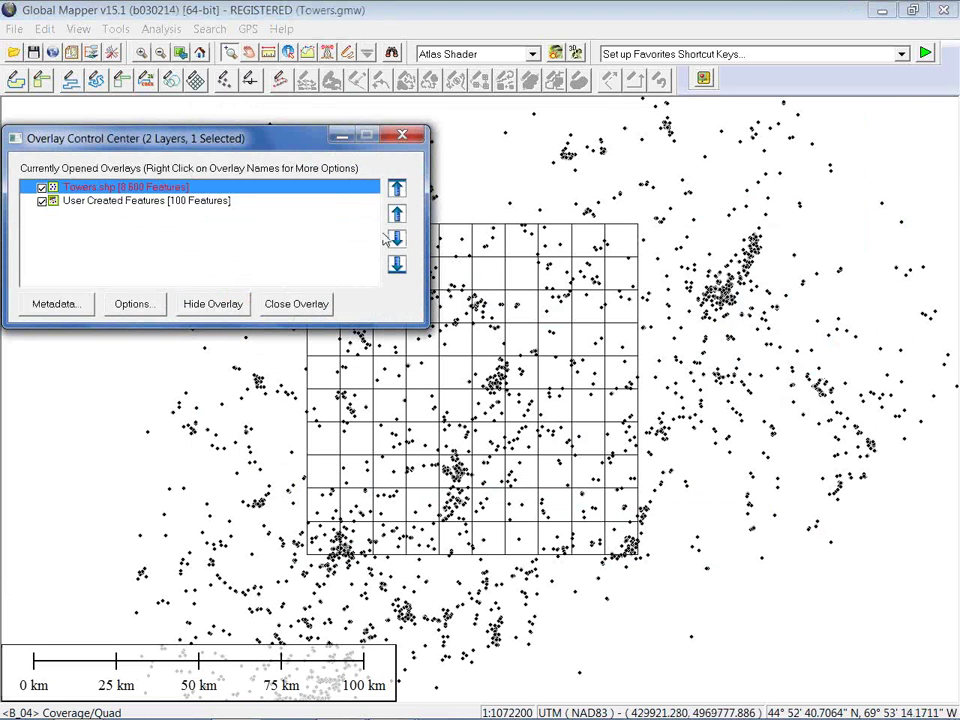
pyautogui.moveTo(260, 136); pyautogui.dragTo(263, 43)
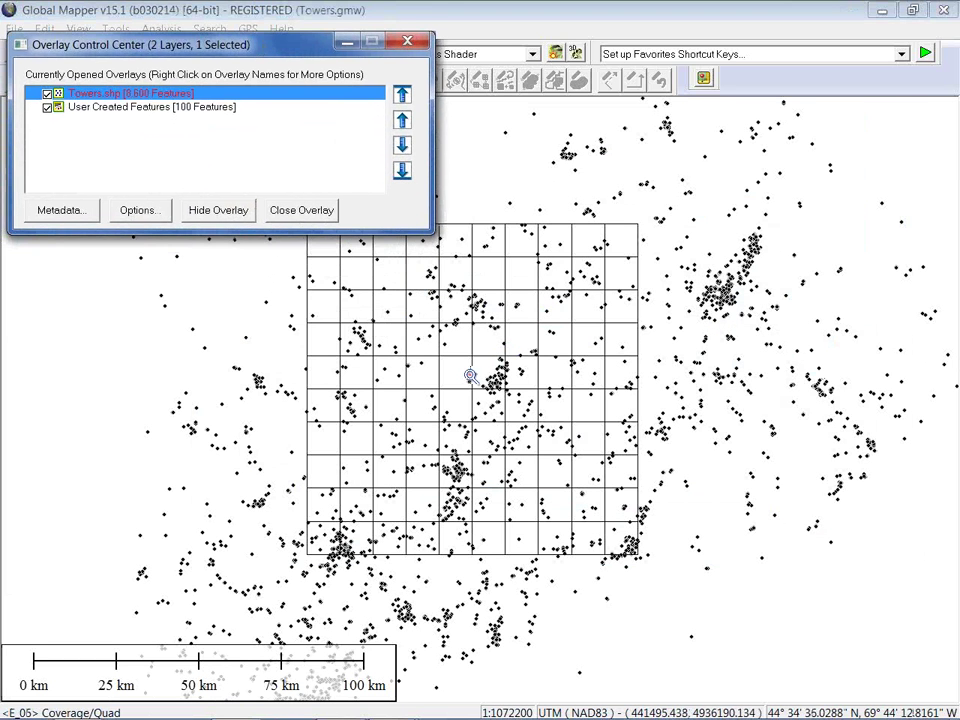
# Step: Add attributes with the count of points and lines to all the grid squares, then clear the selection
pyautogui.moveTo(469, 375); pyautogui.dragTo(596, 366)
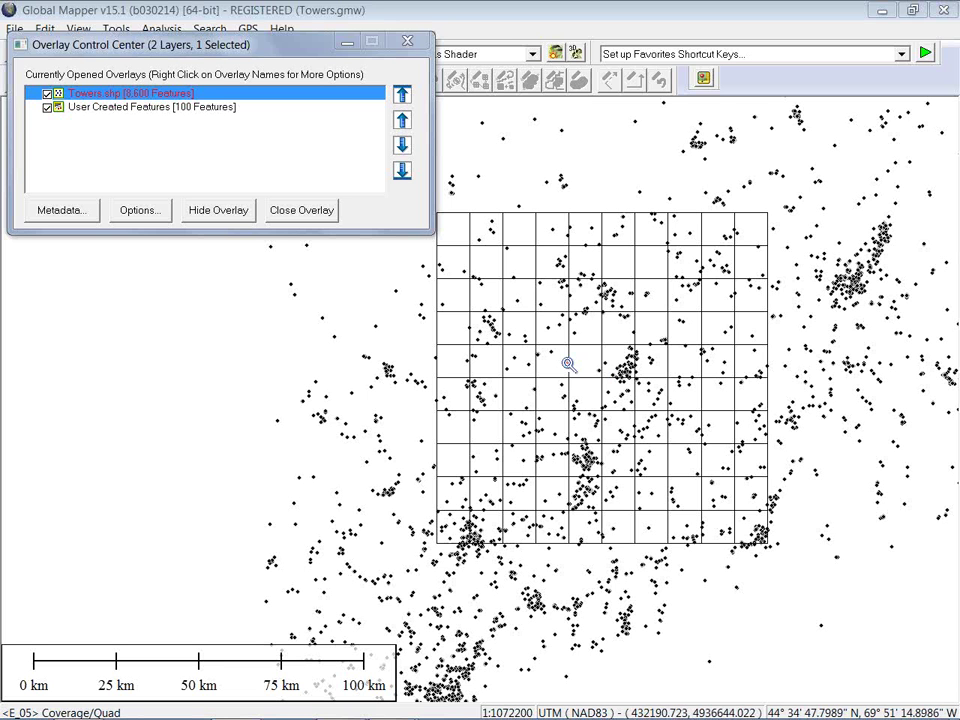
pyautogui.moveTo(596, 381); pyautogui.dragTo(644, 365)
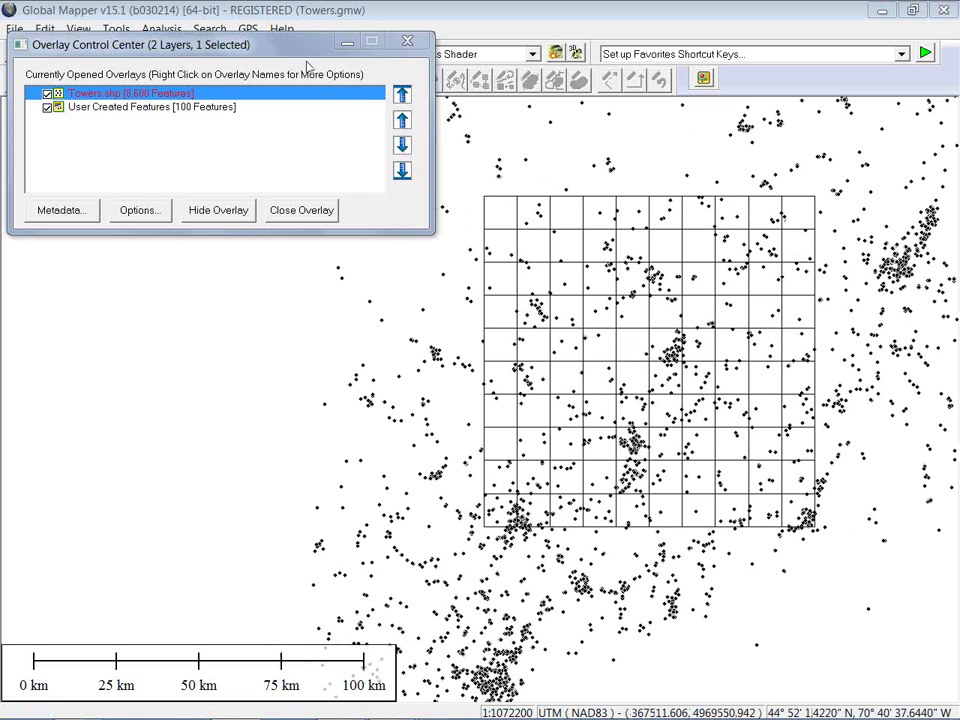
pyautogui.moveTo(285, 44); pyautogui.dragTo(269, 95)
pyautogui.click(346, 54)
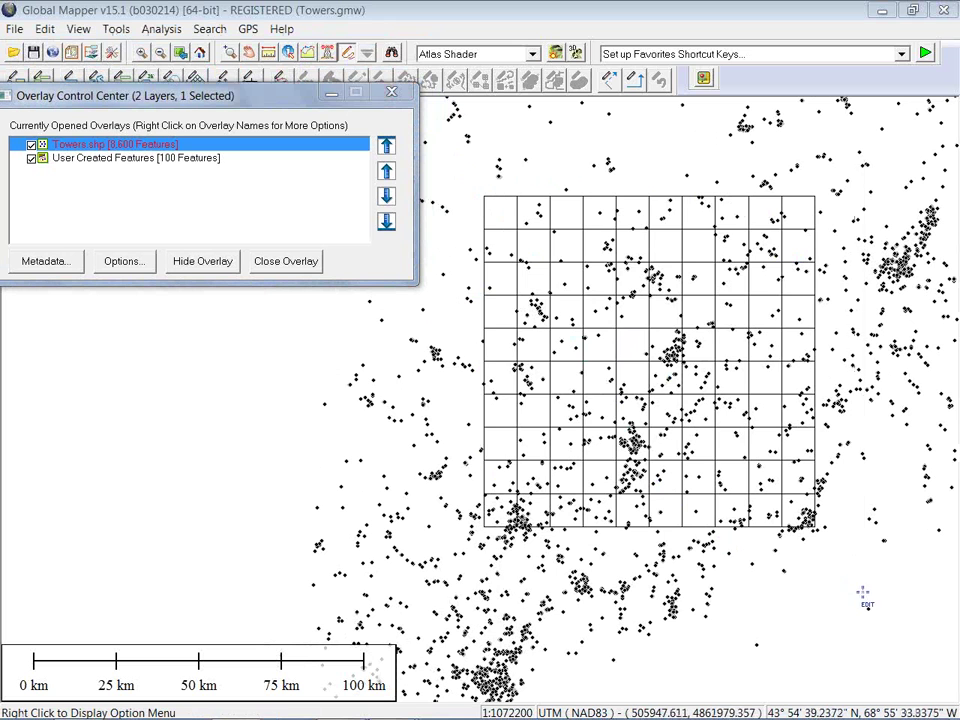
pyautogui.hotkey('ctrl', 'a')
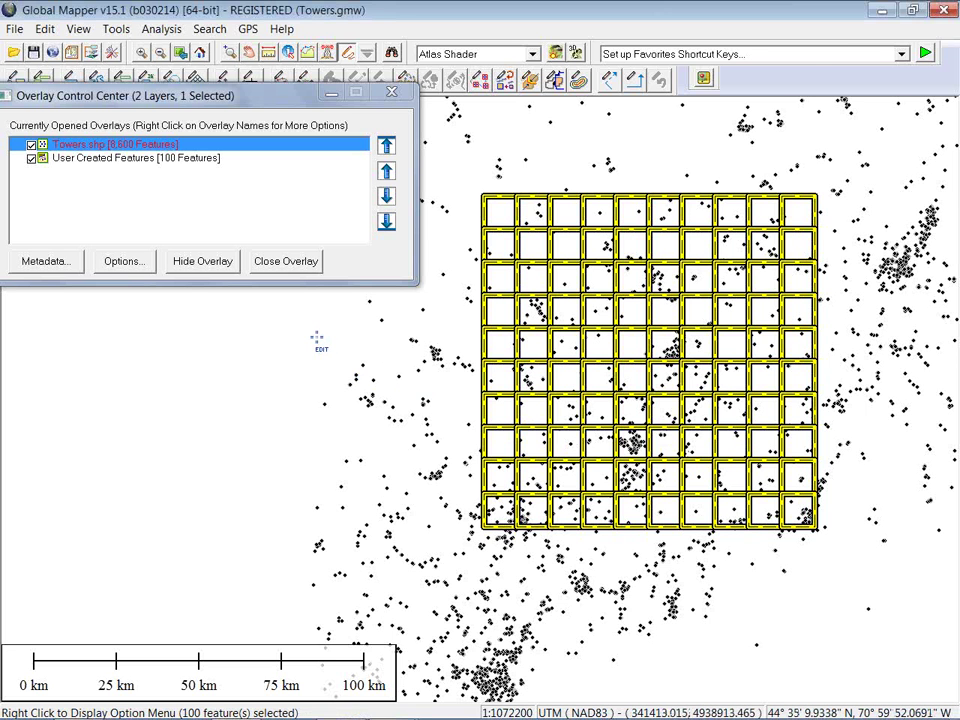
pyautogui.rightClick(316, 337)
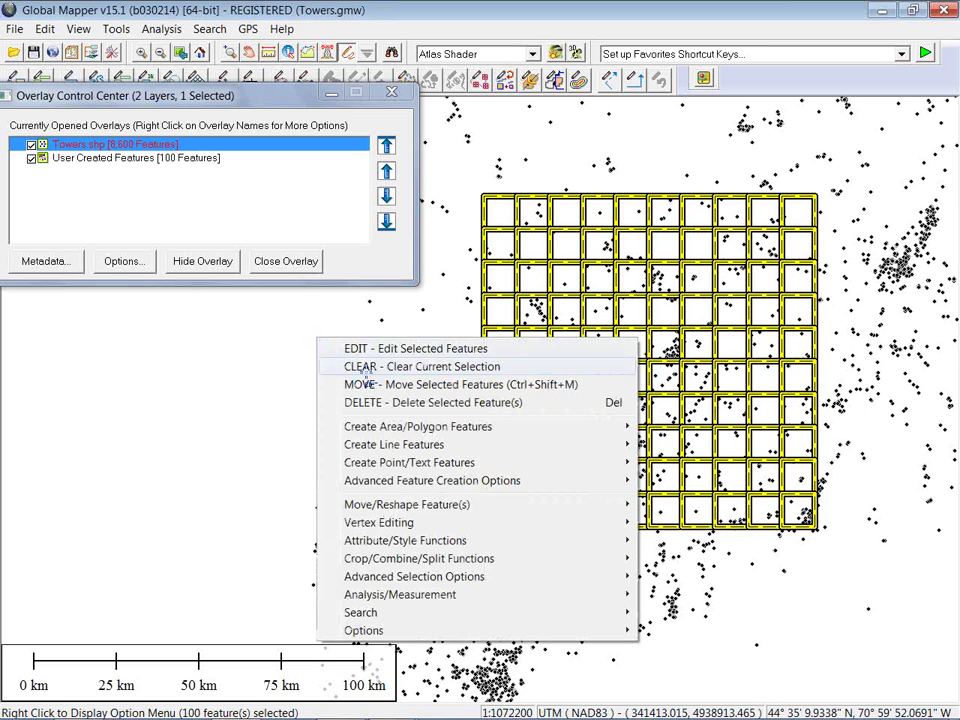
pyautogui.moveTo(424, 485)
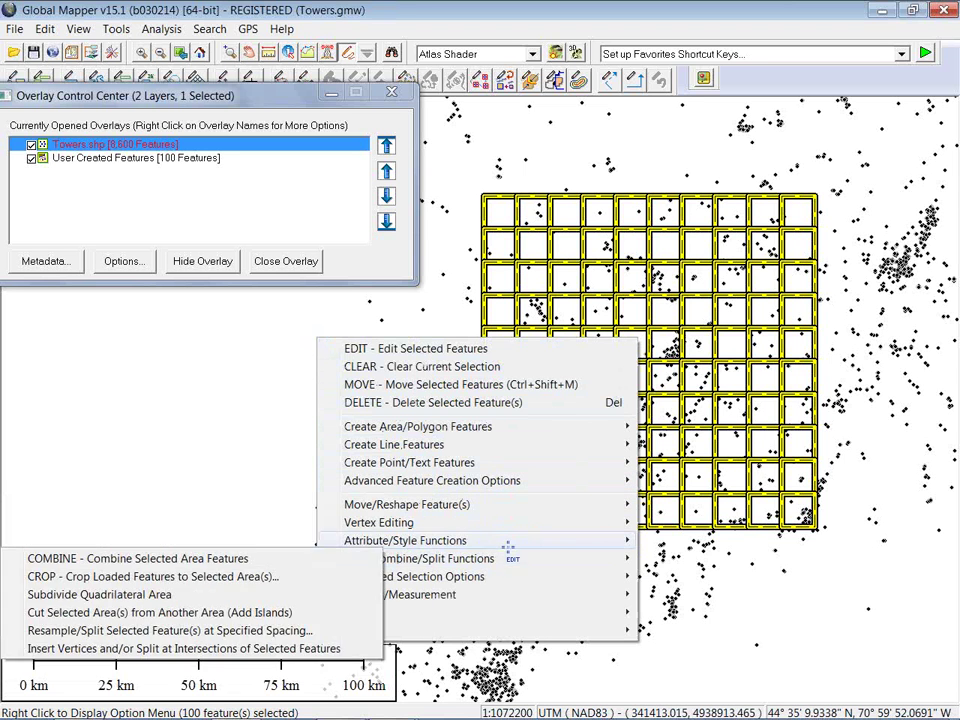
pyautogui.moveTo(510, 541)
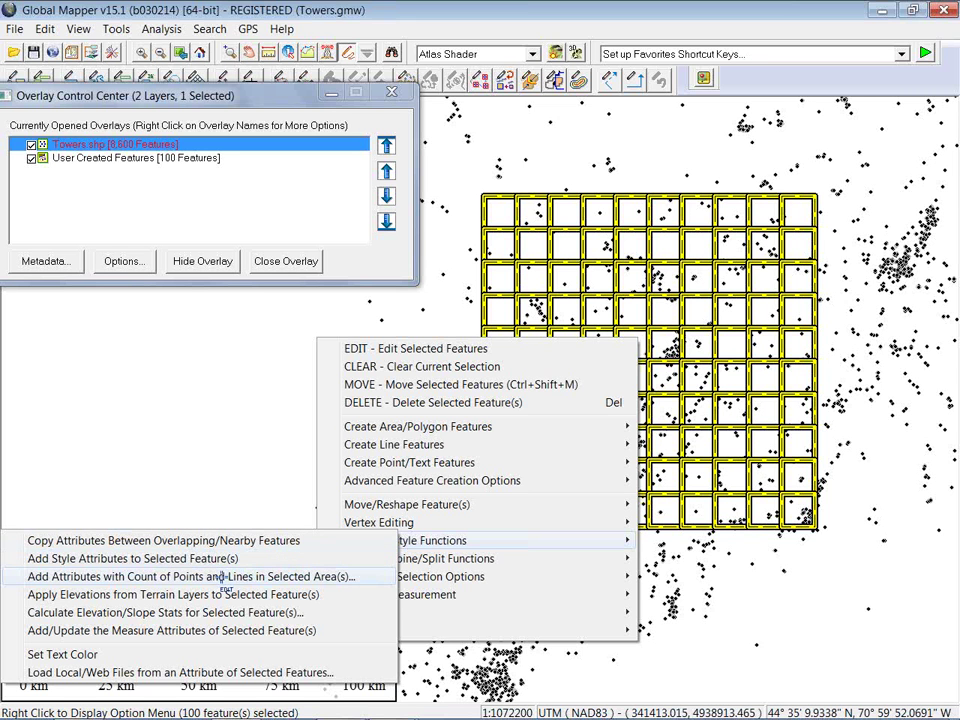
pyautogui.click(295, 578)
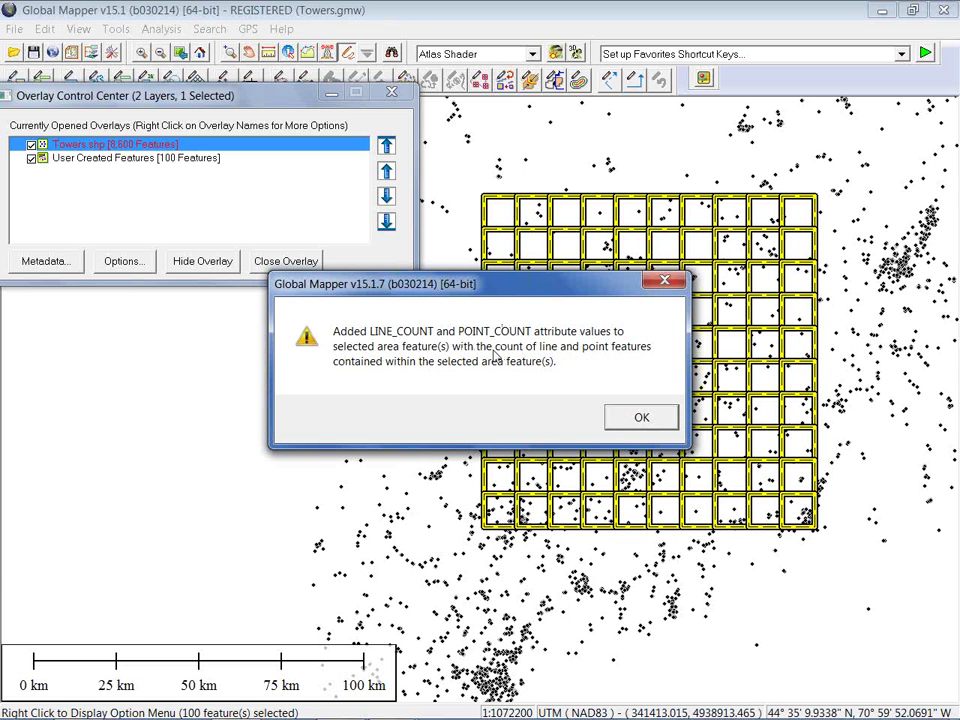
pyautogui.click(640, 419)
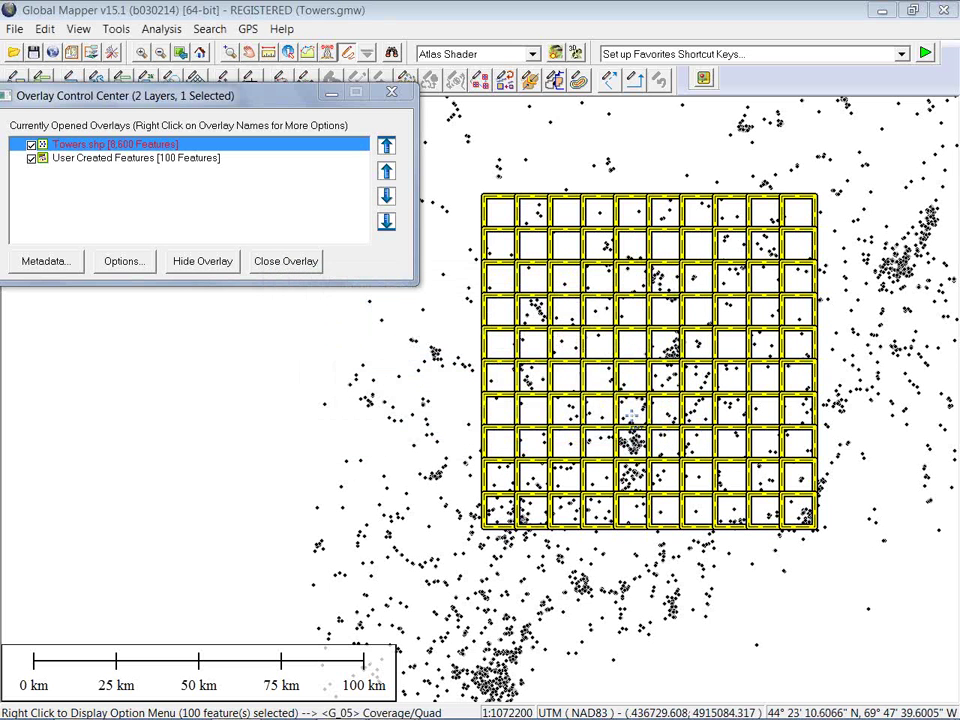
pyautogui.click(557, 145)
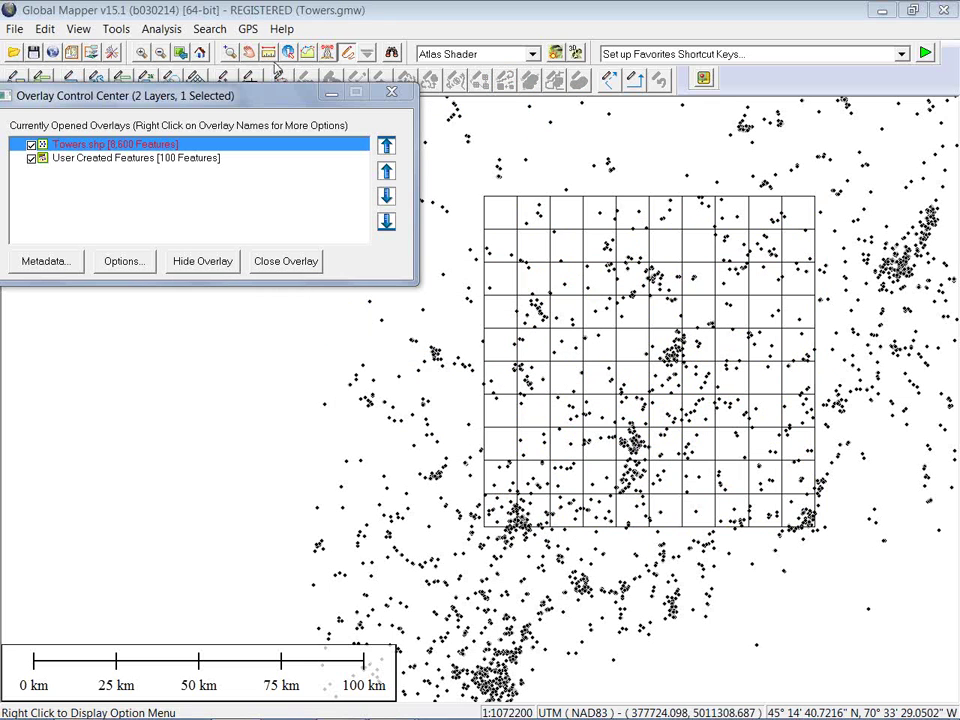
# Step: Check the point count attribute of grid squares E_06, H_05 and H_07 with the Feature Info tool and close the information
pyautogui.click(290, 52)
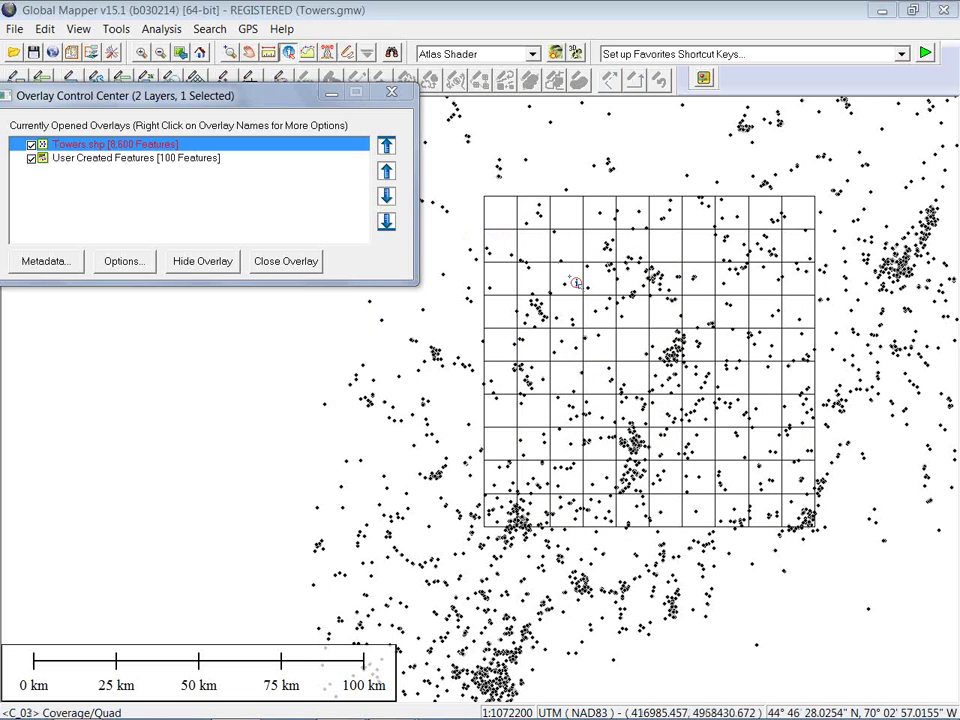
pyautogui.click(665, 348)
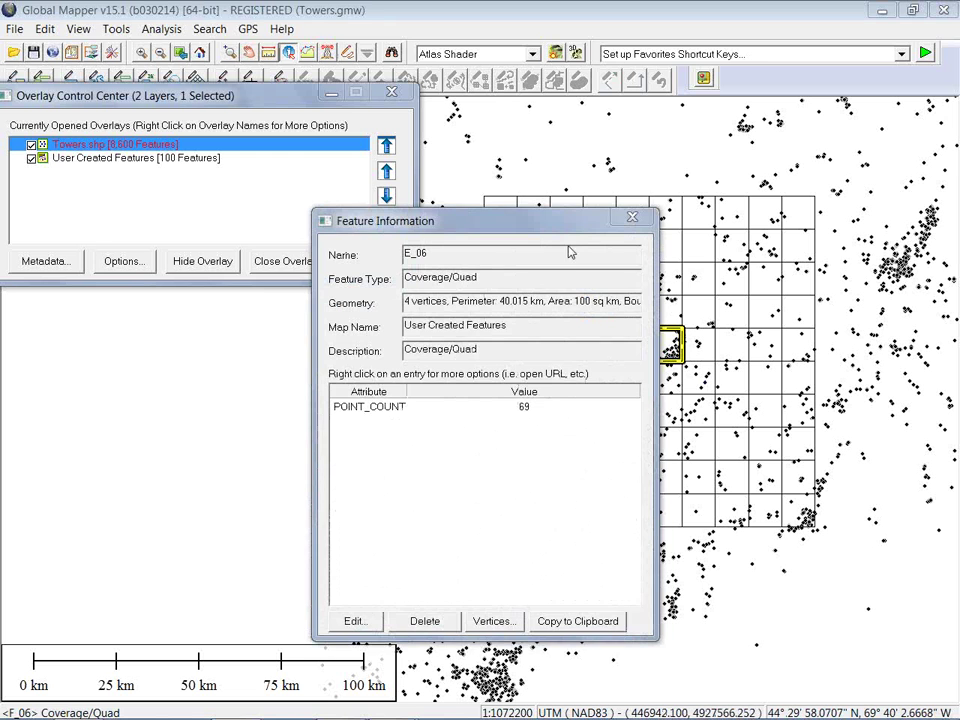
pyautogui.moveTo(539, 228); pyautogui.dragTo(408, 209)
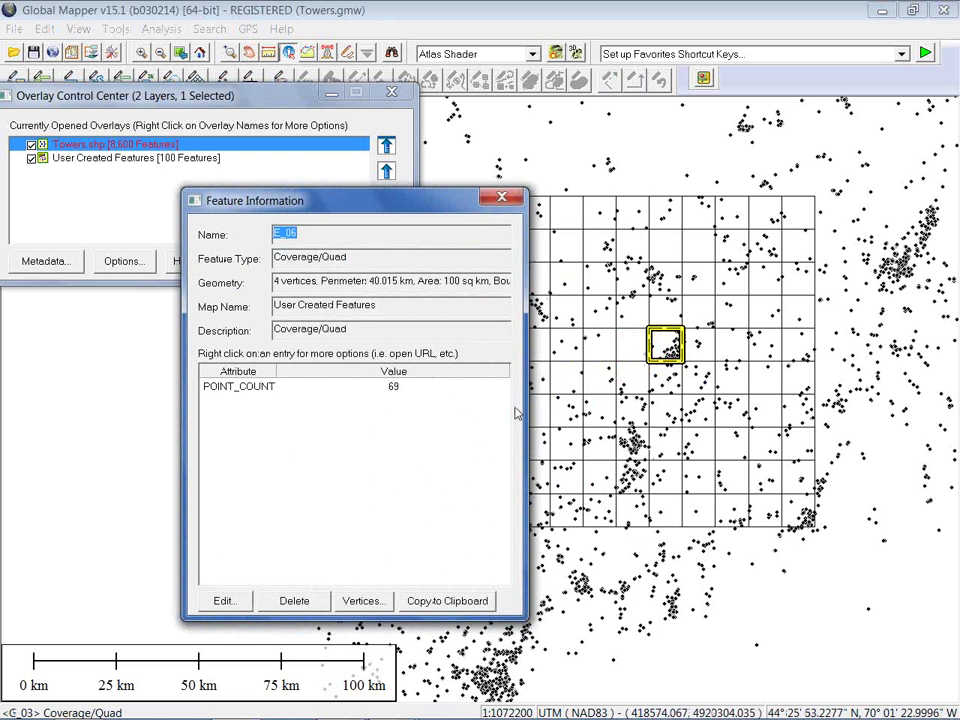
pyautogui.click(682, 450)
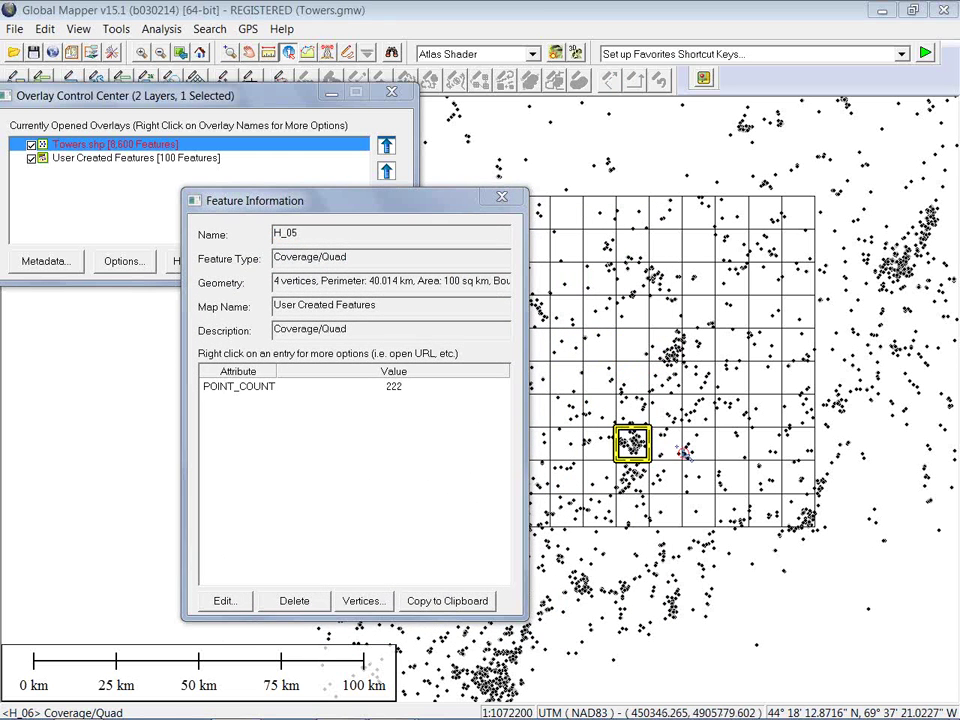
pyautogui.click(690, 450)
pyautogui.click(706, 445)
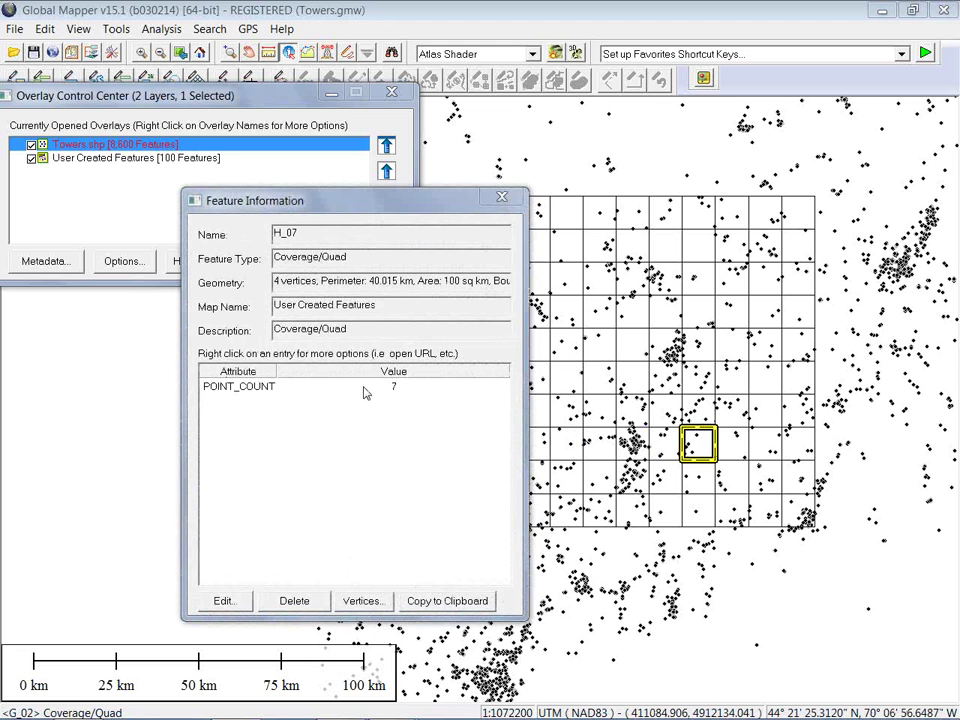
pyautogui.click(513, 200)
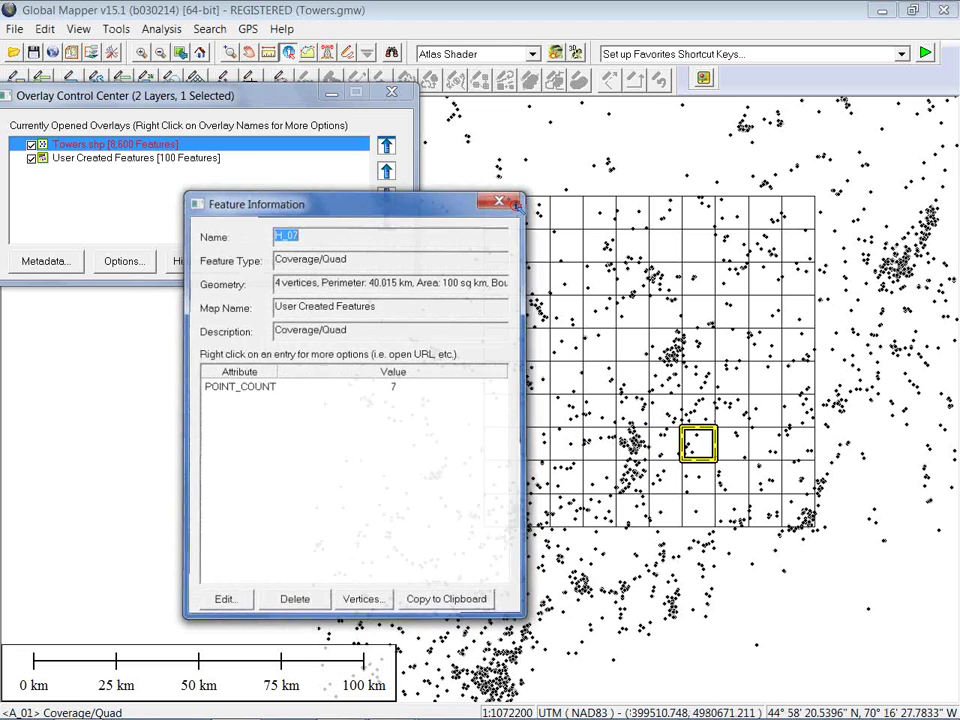
# Step: Unload the tower data without saving the changes and load the Points.gmw workspace
pyautogui.hotkey('ctrl', 'u')
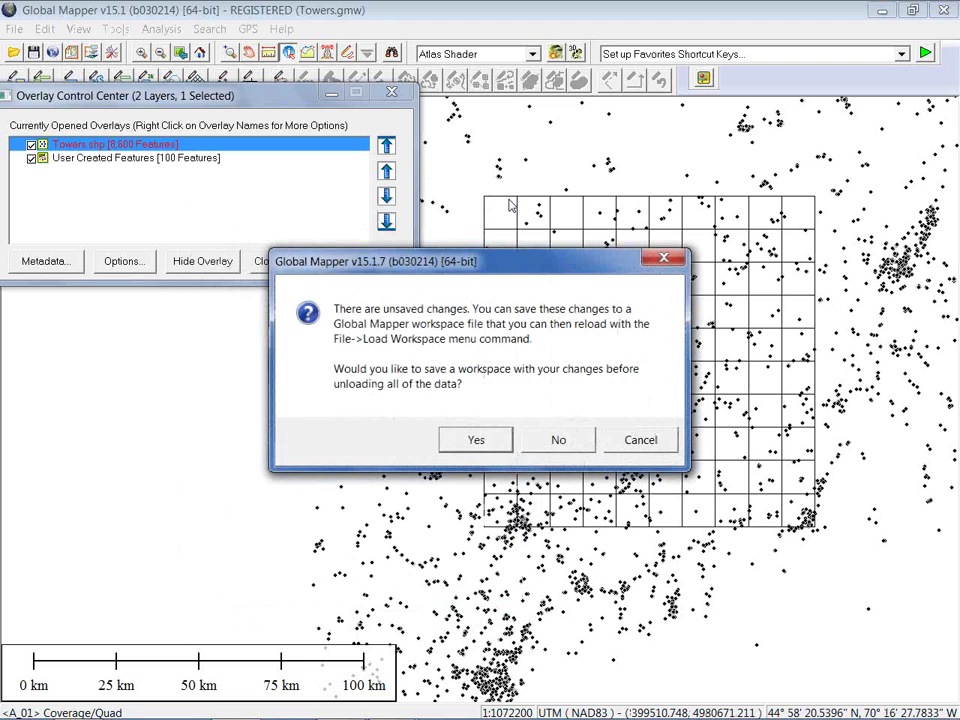
pyautogui.click(555, 442)
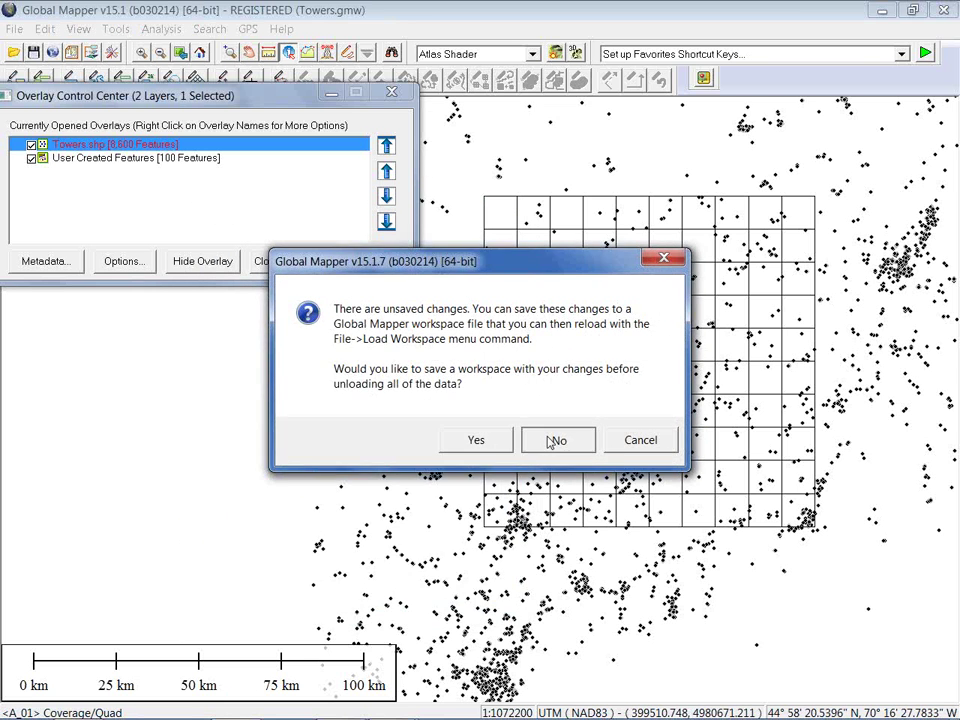
pyautogui.click(14, 29)
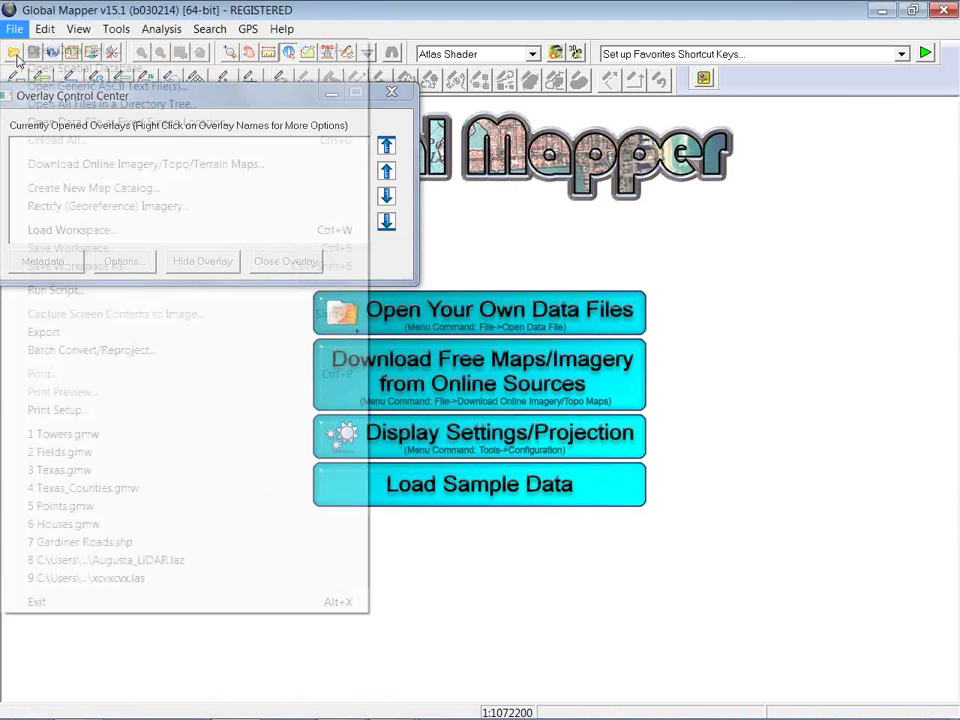
pyautogui.click(60, 229)
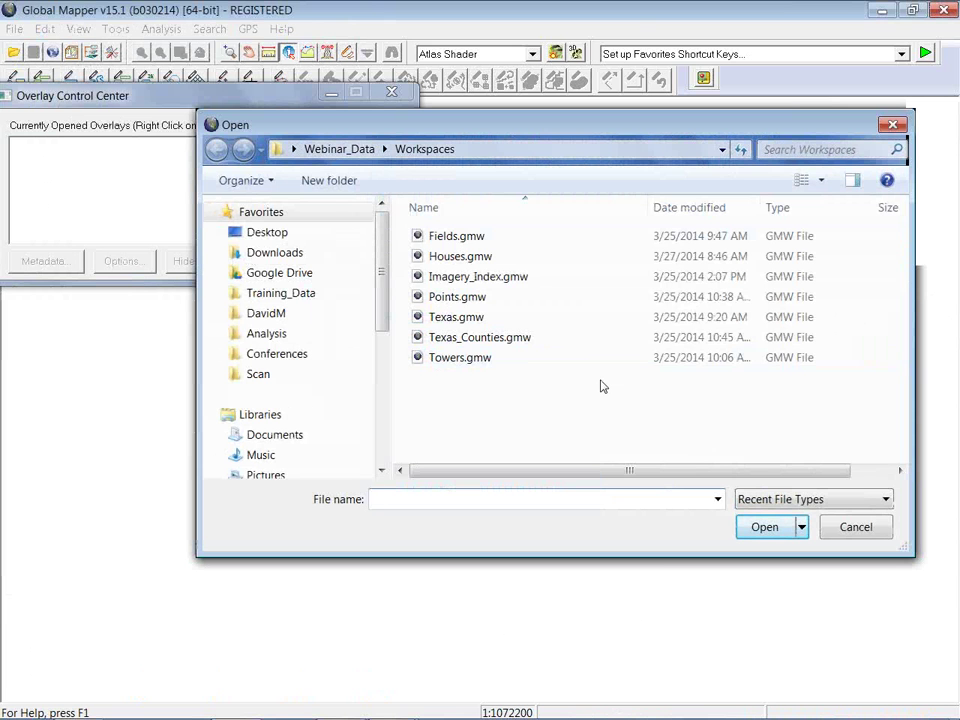
pyautogui.click(474, 297)
pyautogui.click(765, 532)
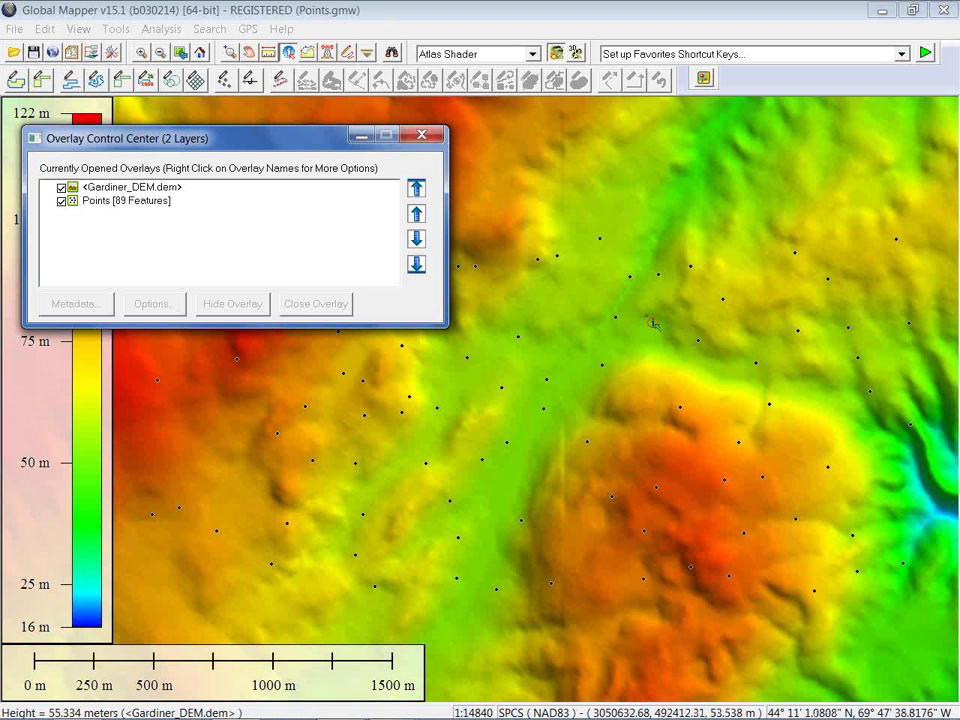
# Step: Apply elevations from the terrain layer to all features of the Points layer with unit labels appended, then clear the selection
pyautogui.moveTo(239, 140); pyautogui.dragTo(213, 101)
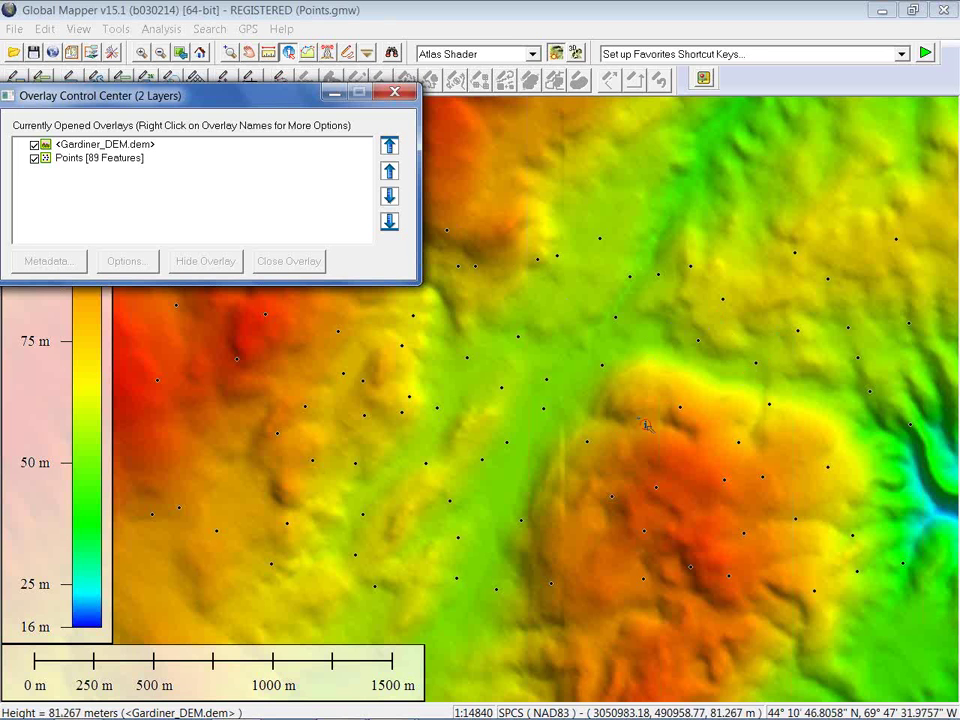
pyautogui.click(138, 160)
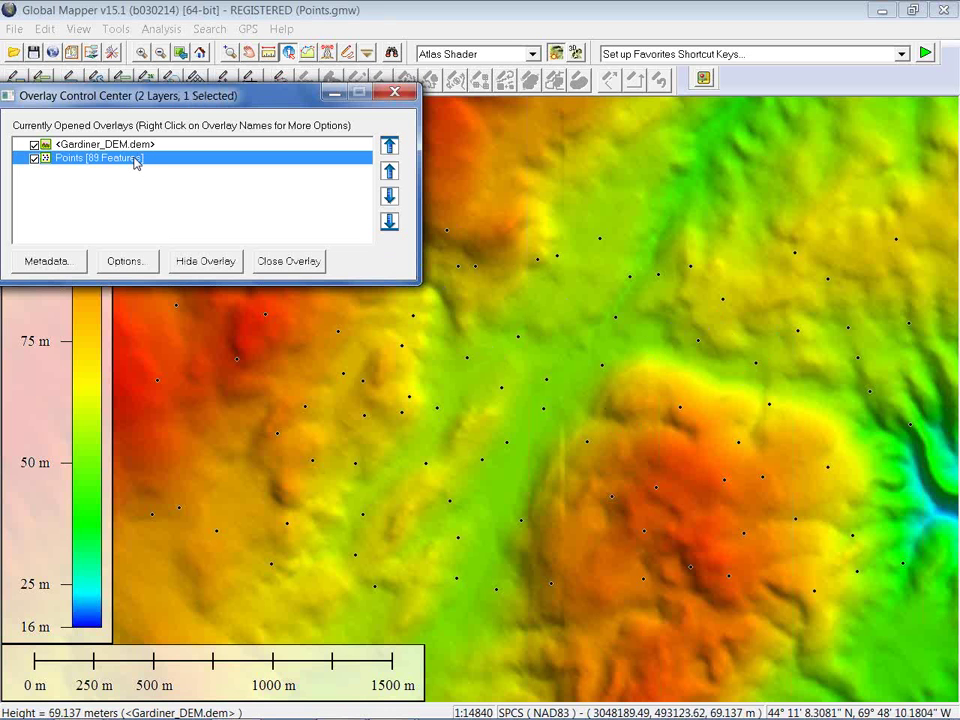
pyautogui.rightClick(137, 162)
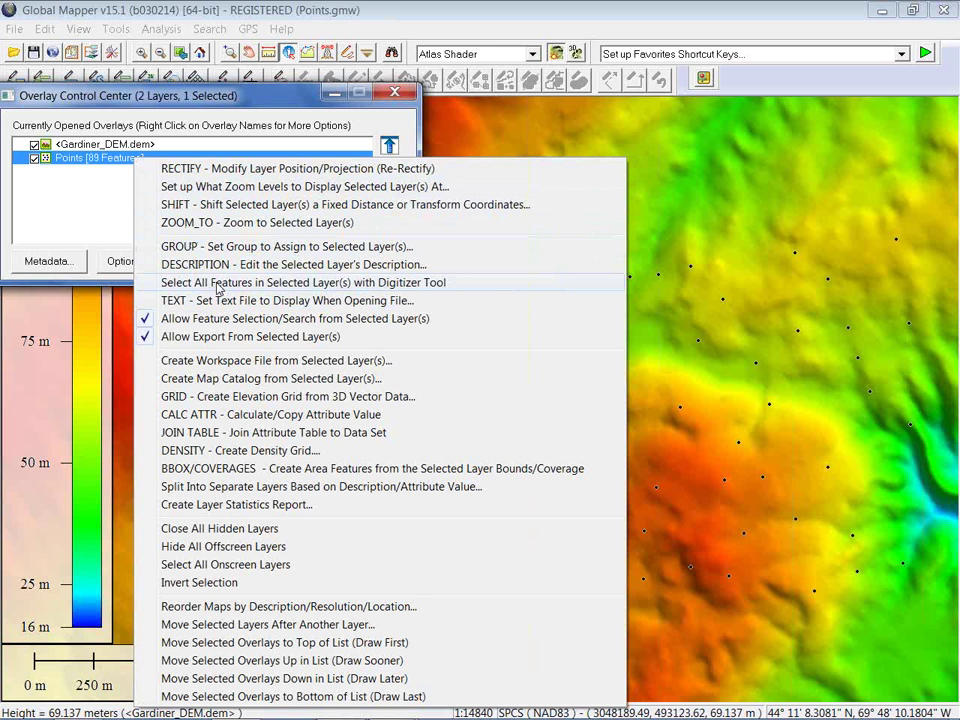
pyautogui.click(217, 287)
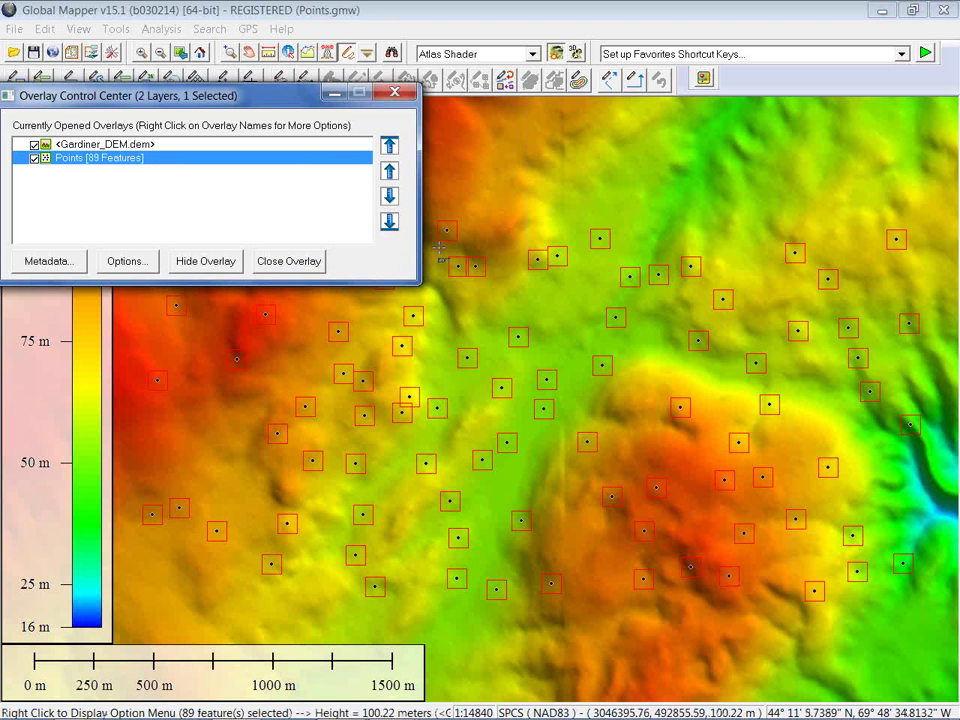
pyautogui.rightClick(619, 172)
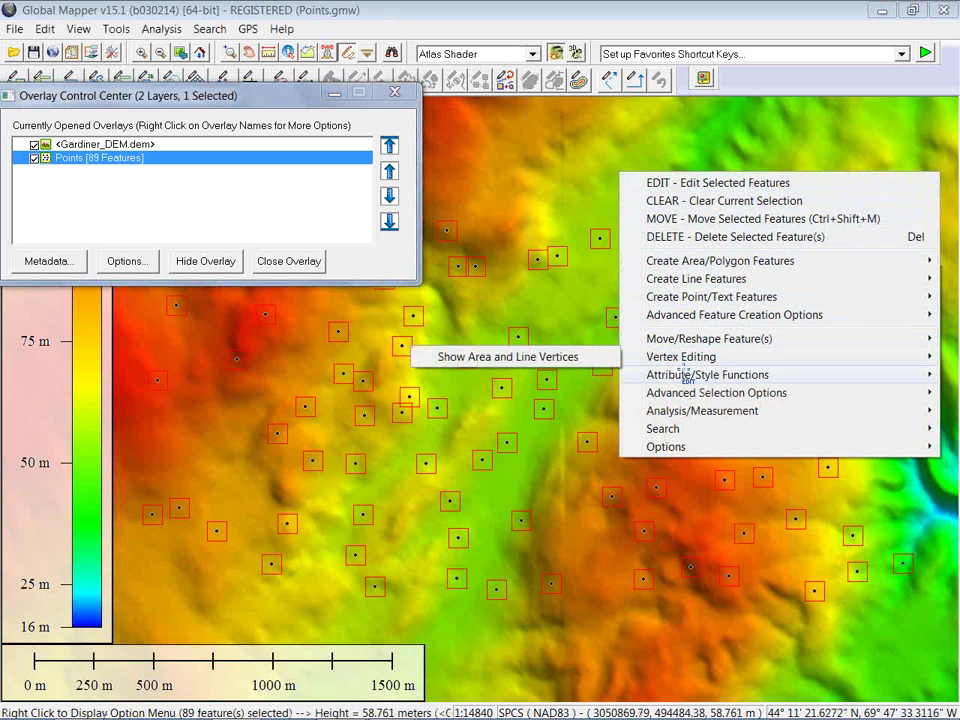
pyautogui.moveTo(686, 375)
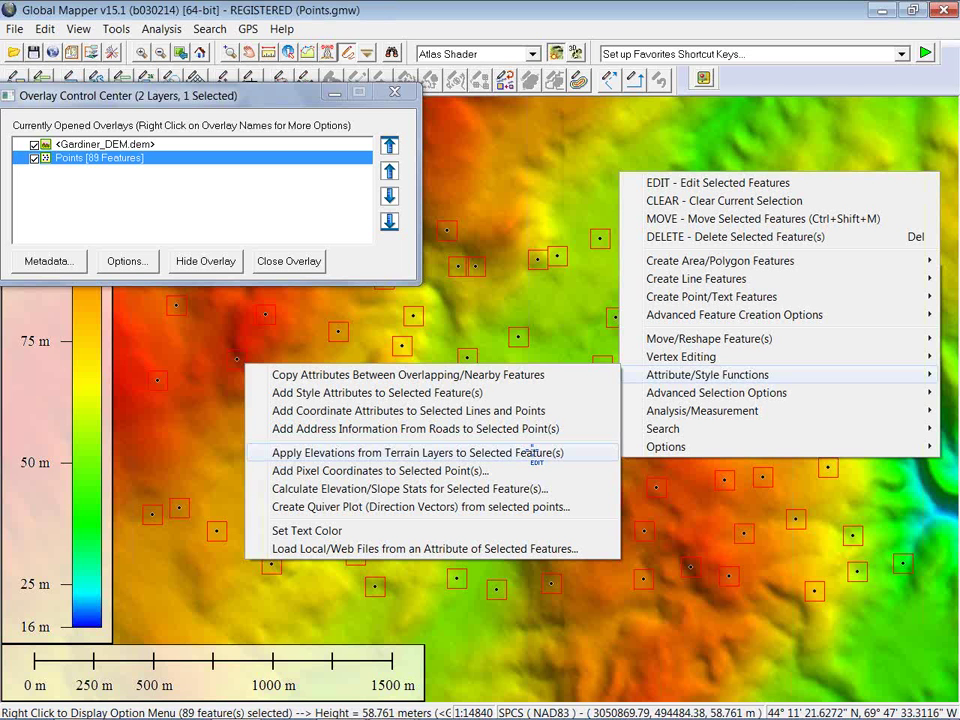
pyautogui.click(533, 452)
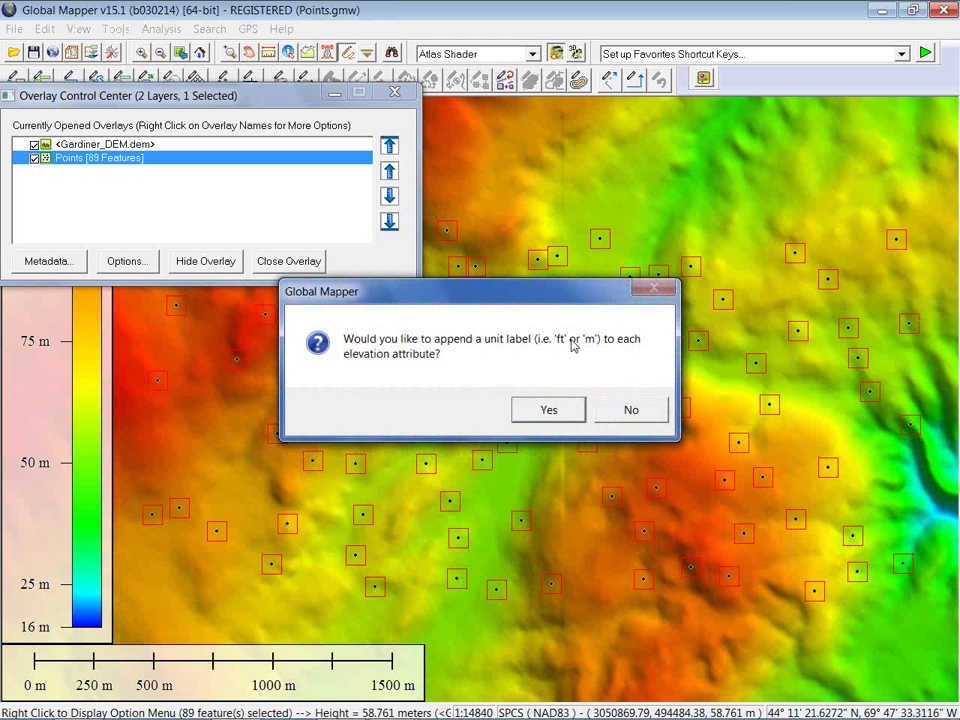
pyautogui.click(556, 412)
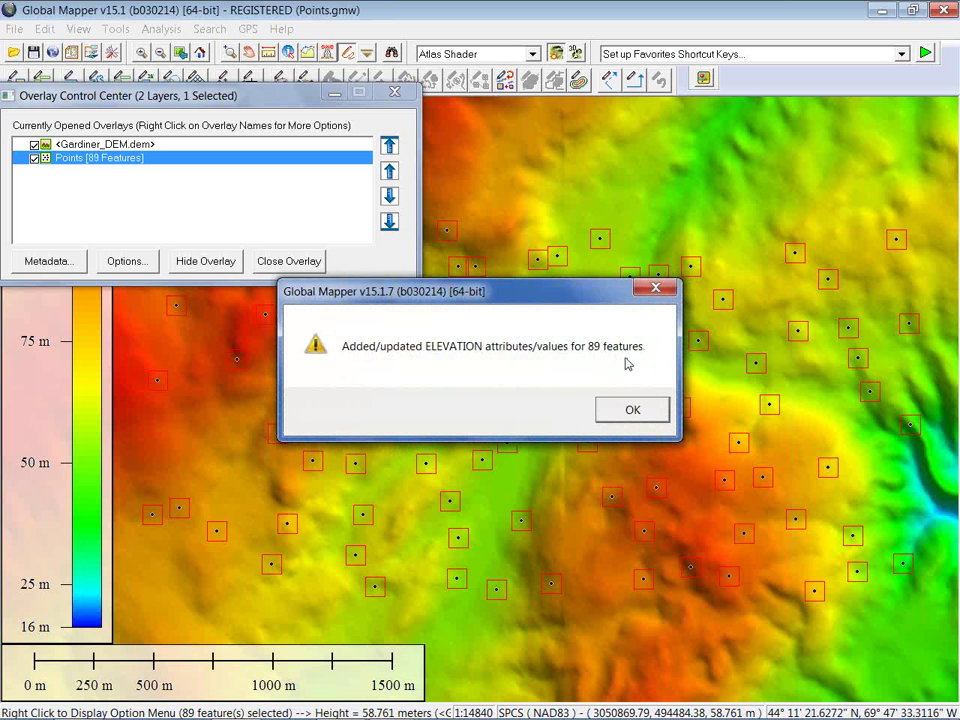
pyautogui.click(634, 407)
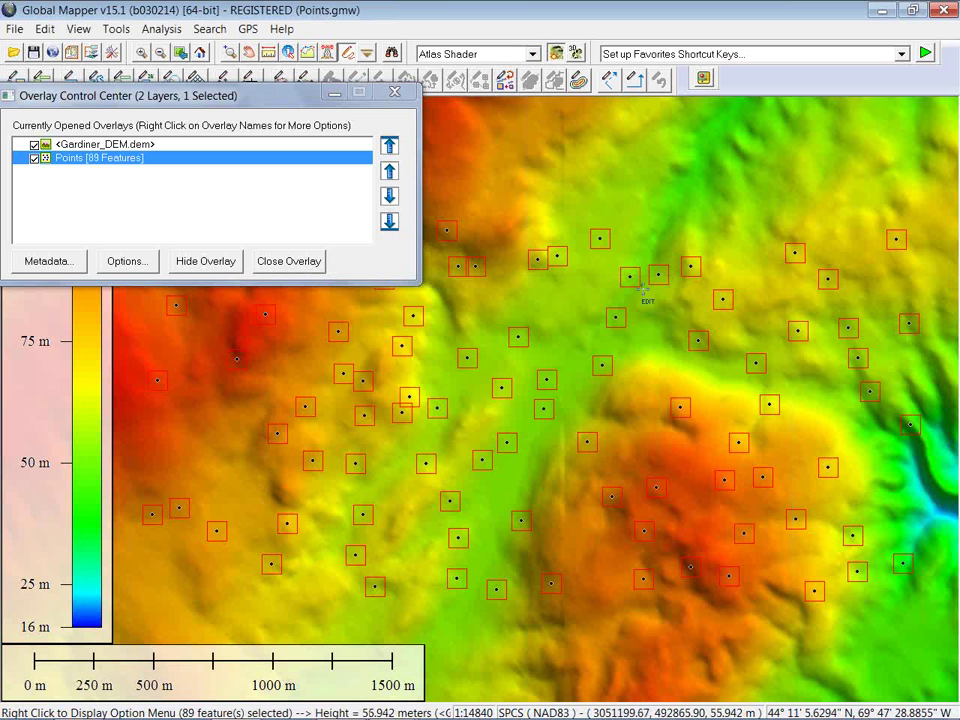
pyautogui.click(650, 336)
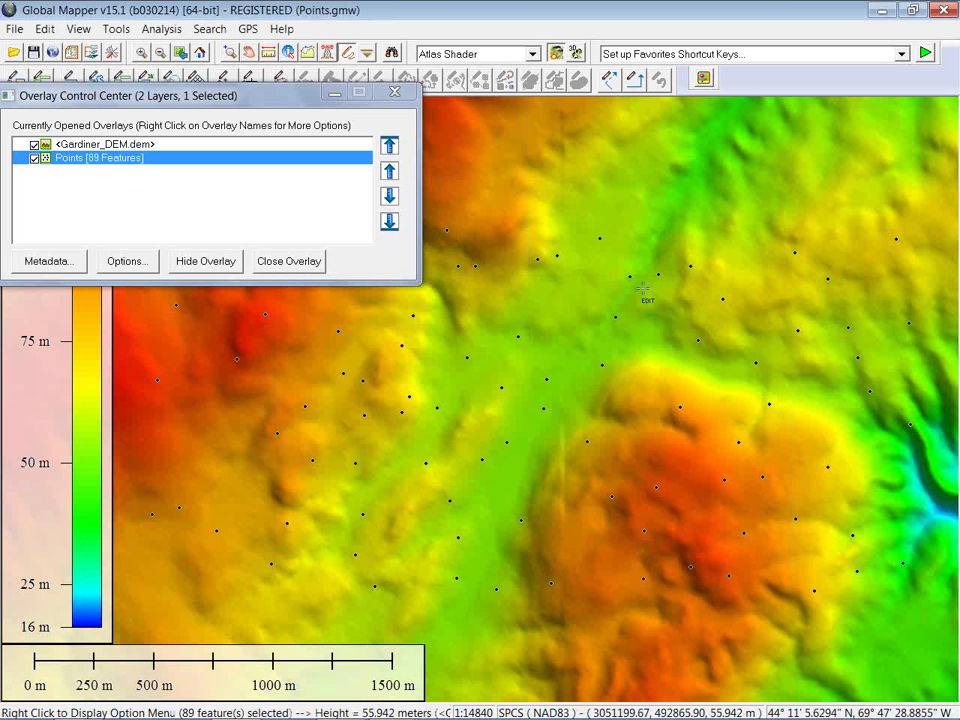
# Step: Check the elevation and slope direction attributes of a point in the upper middle of the terrain with the Feature Info tool, then close the information
pyautogui.click(288, 53)
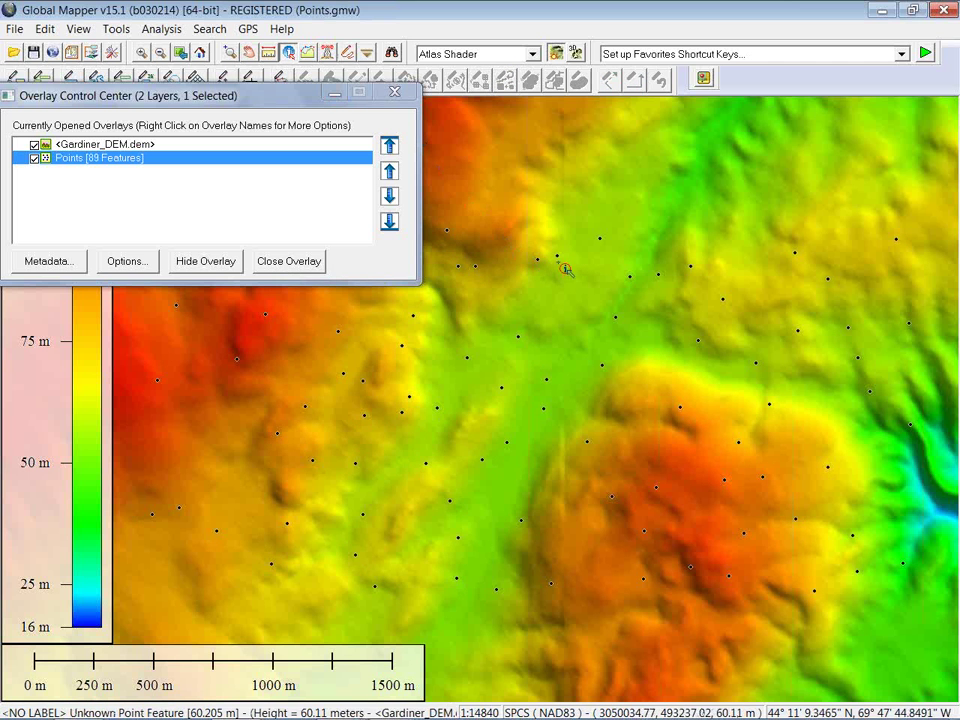
pyautogui.click(553, 260)
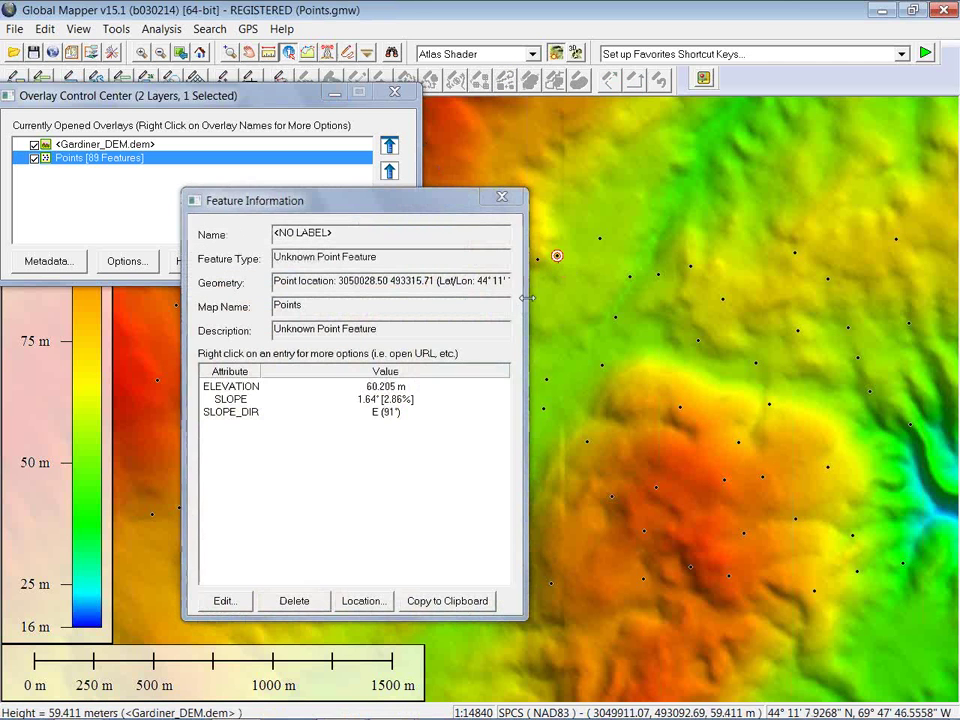
pyautogui.click(260, 387)
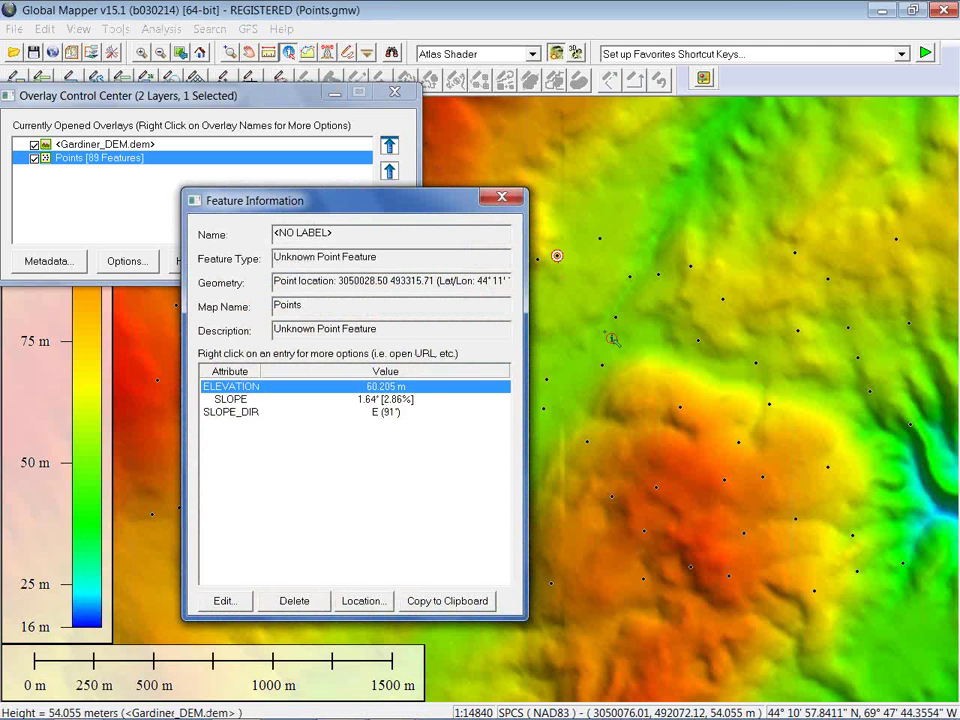
pyautogui.click(258, 413)
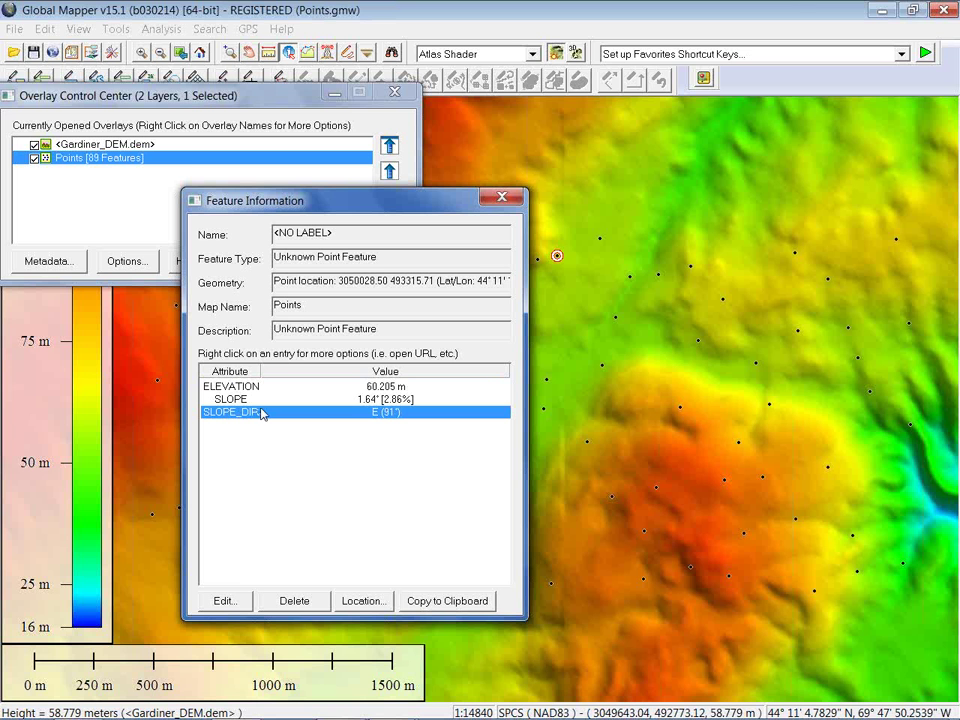
pyautogui.click(503, 200)
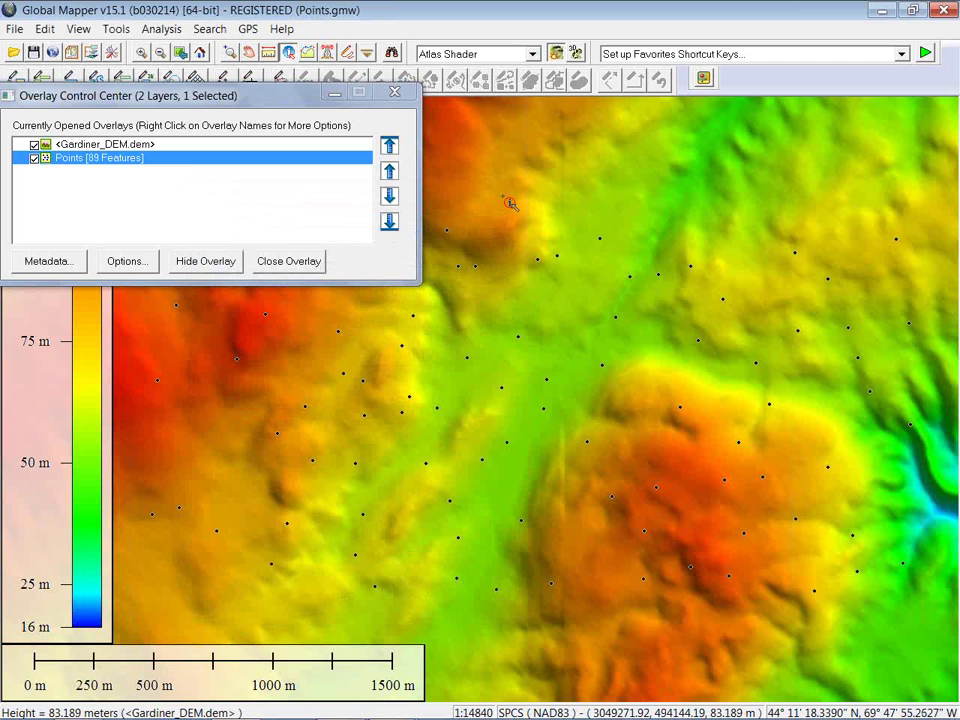
# Step: Unload the terrain and point data without saving the changes and load the Houses.gmw workspace
pyautogui.hotkey('ctrl', 'u')
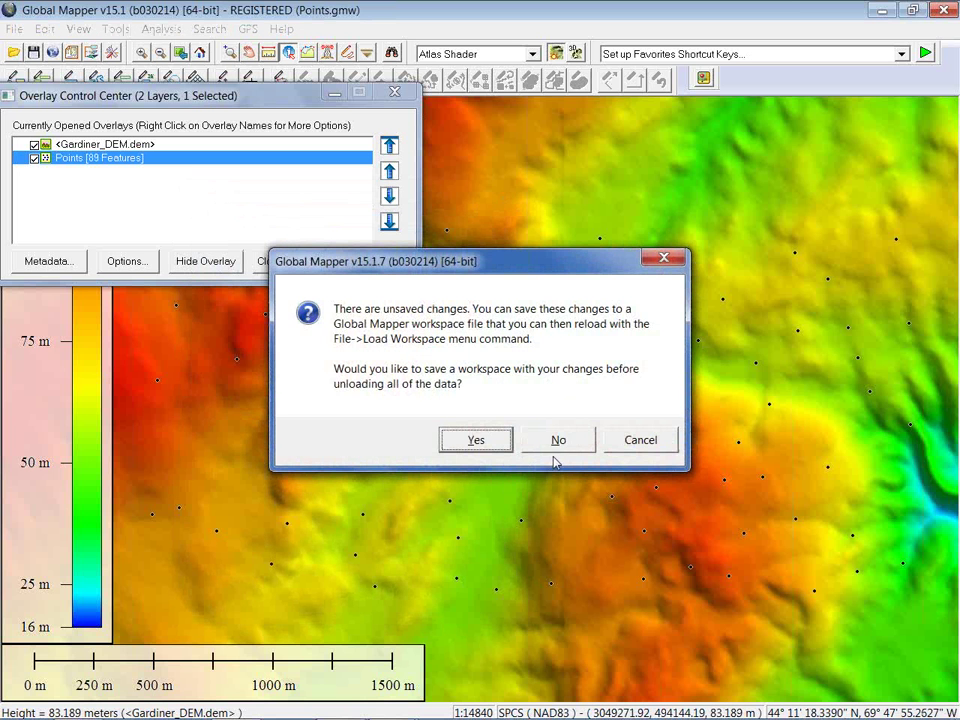
pyautogui.click(555, 441)
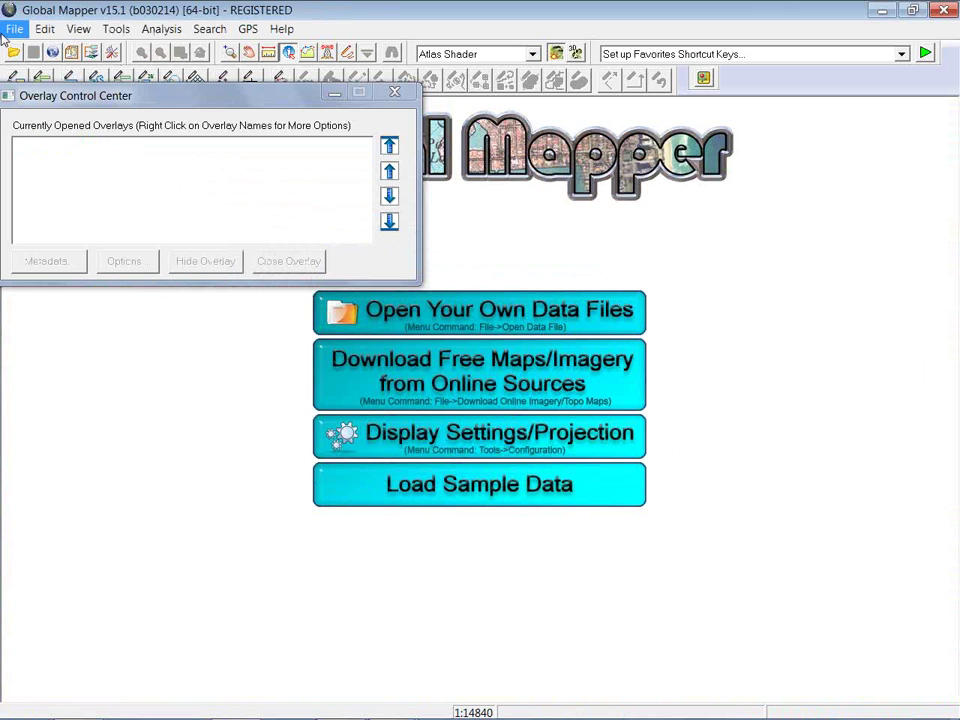
pyautogui.click(10, 29)
pyautogui.click(61, 230)
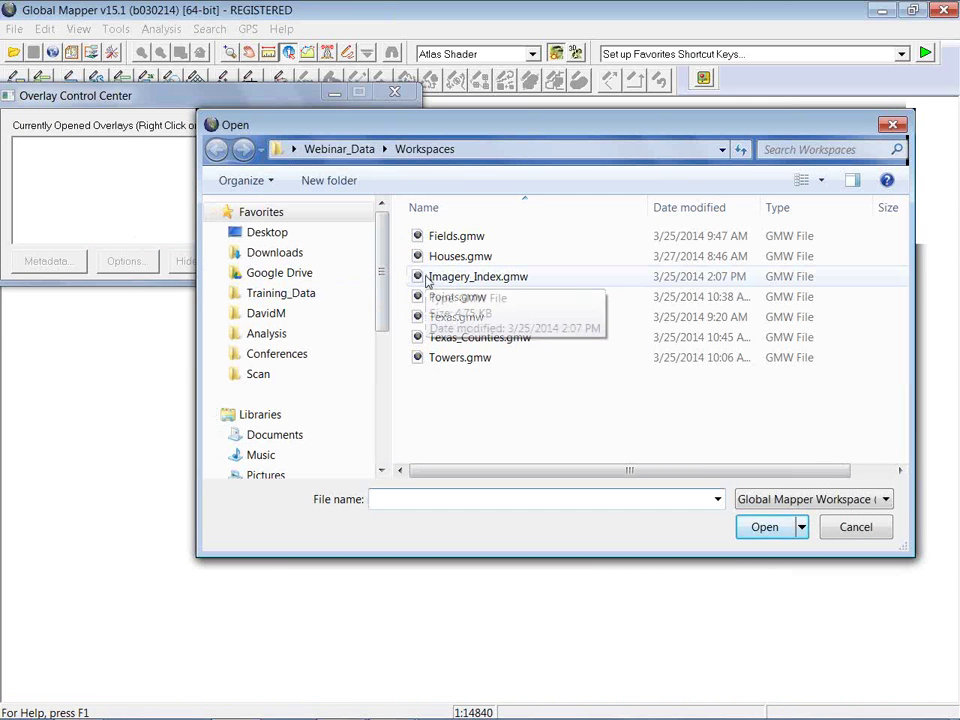
pyautogui.click(450, 257)
pyautogui.click(748, 528)
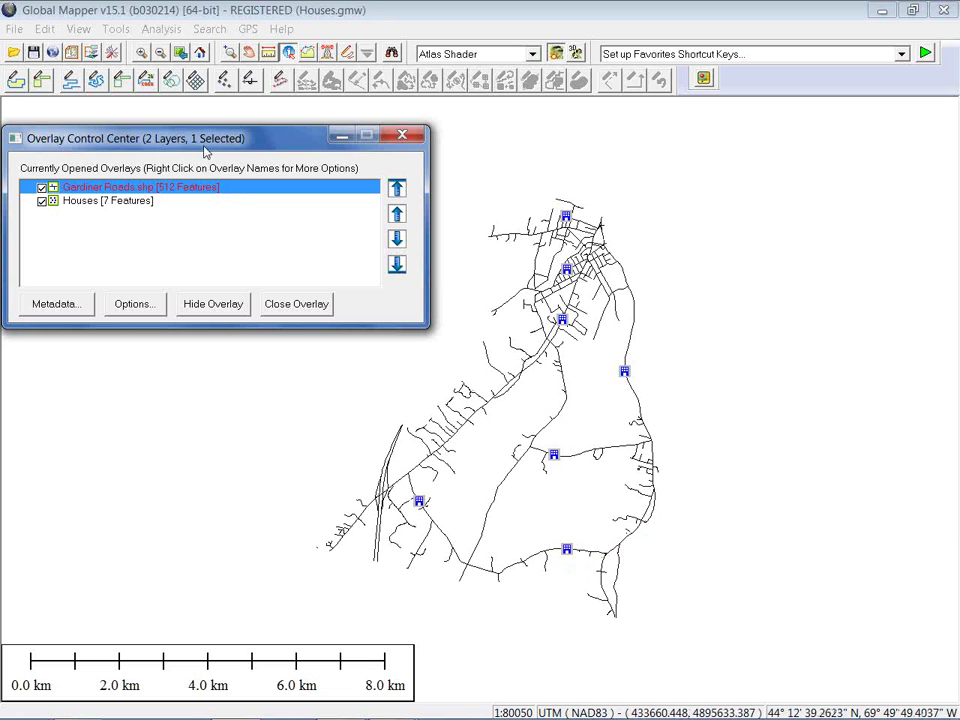
# Step: Inspect the attributes of the house point on the eastern road and close the feature information
pyautogui.moveTo(208, 138); pyautogui.dragTo(183, 112)
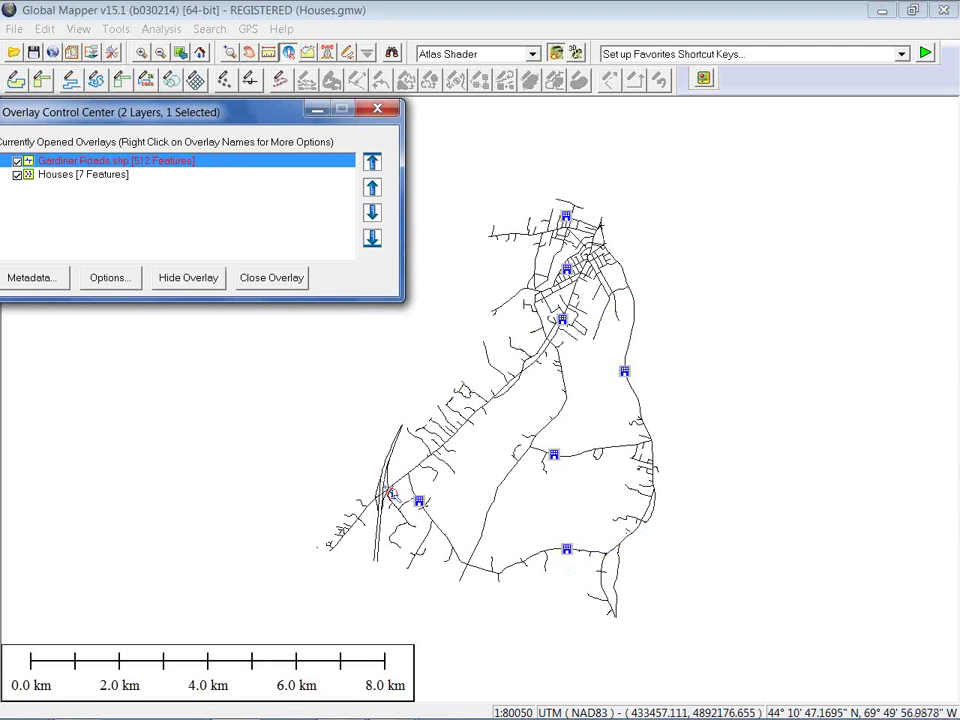
pyautogui.click(640, 379)
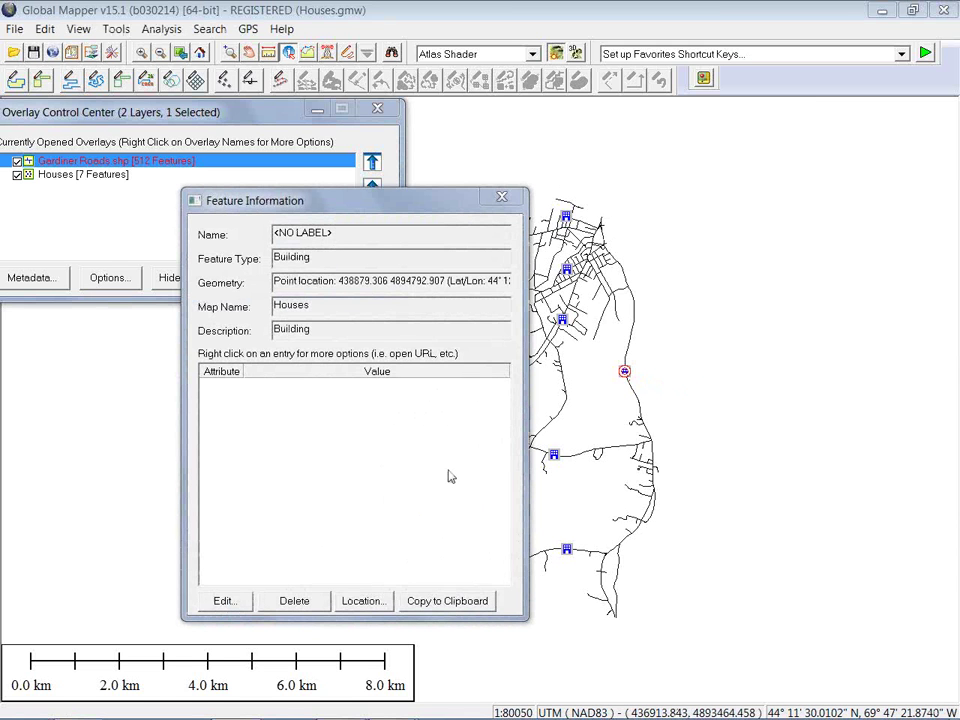
pyautogui.click(498, 198)
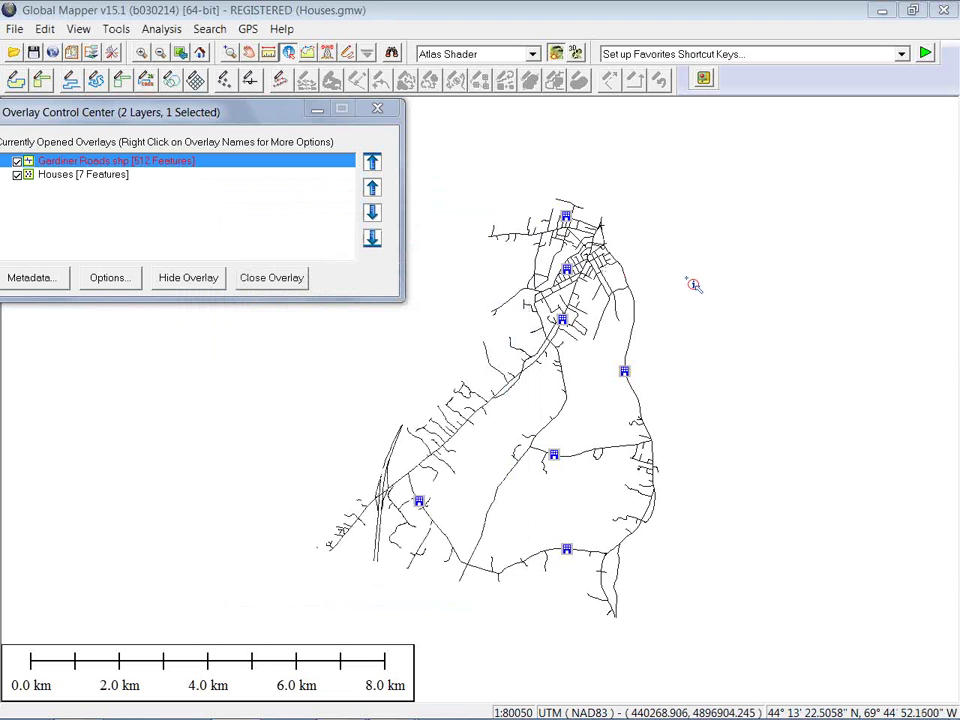
# Step: Add address information from the roads to all the house points using a maximum distance of 50 meters, then clear the selection
pyautogui.click(347, 52)
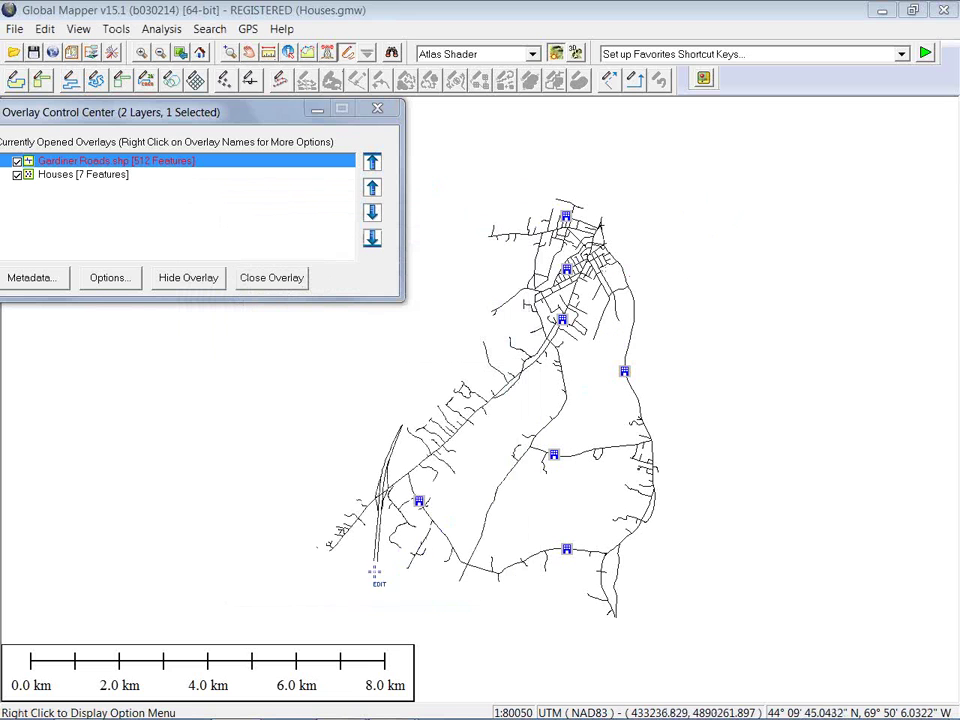
pyautogui.moveTo(375, 573); pyautogui.dragTo(375, 596)
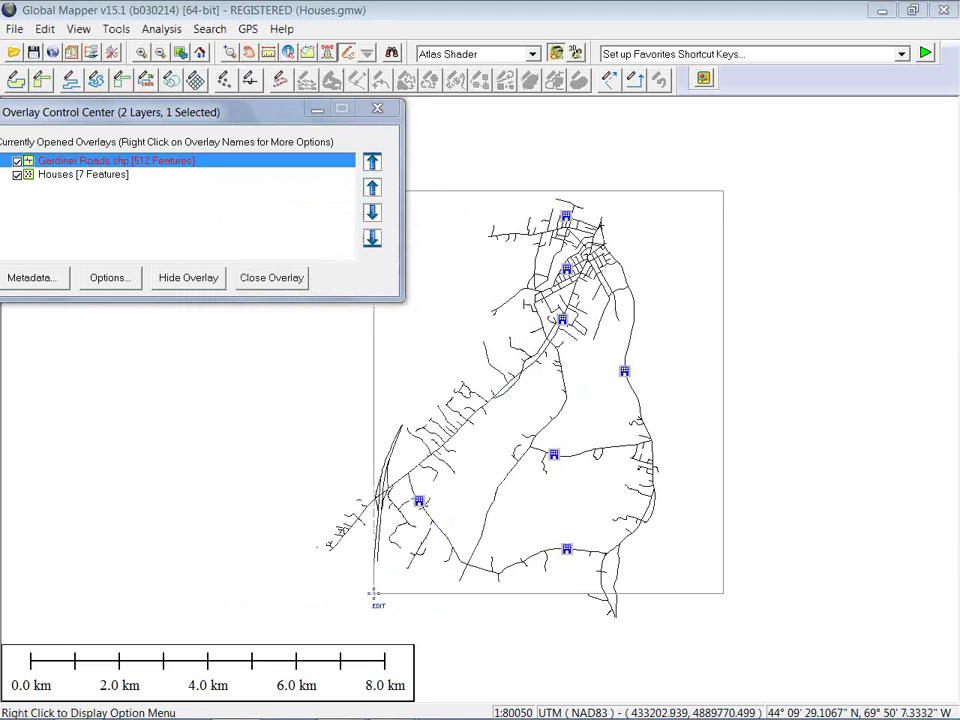
pyautogui.rightClick(636, 168)
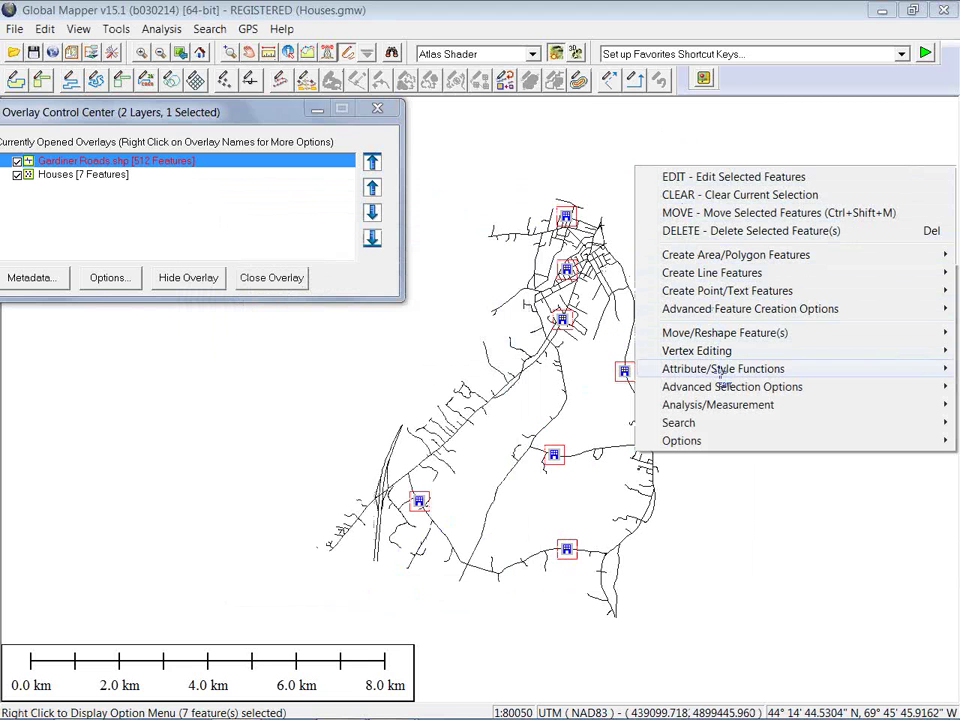
pyautogui.moveTo(722, 372)
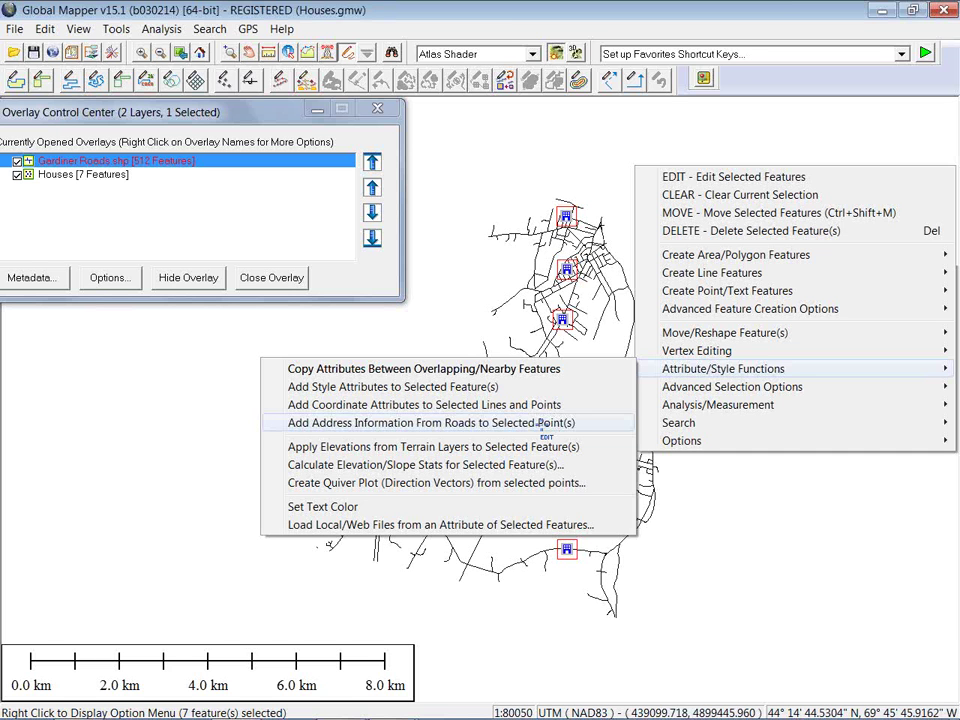
pyautogui.click(541, 424)
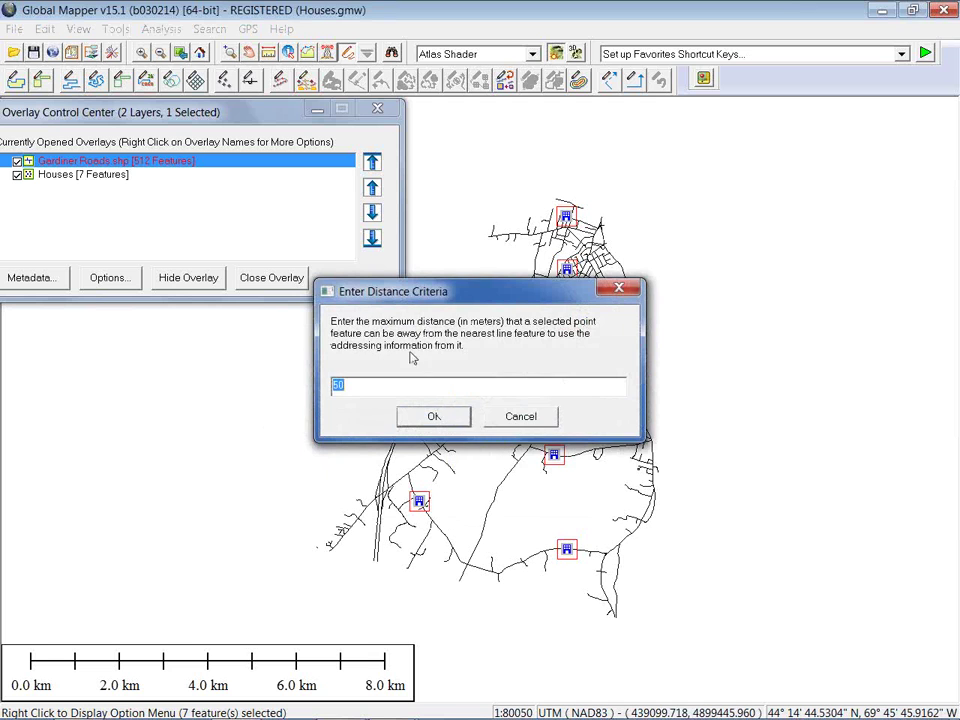
pyautogui.moveTo(400, 291); pyautogui.dragTo(546, 281)
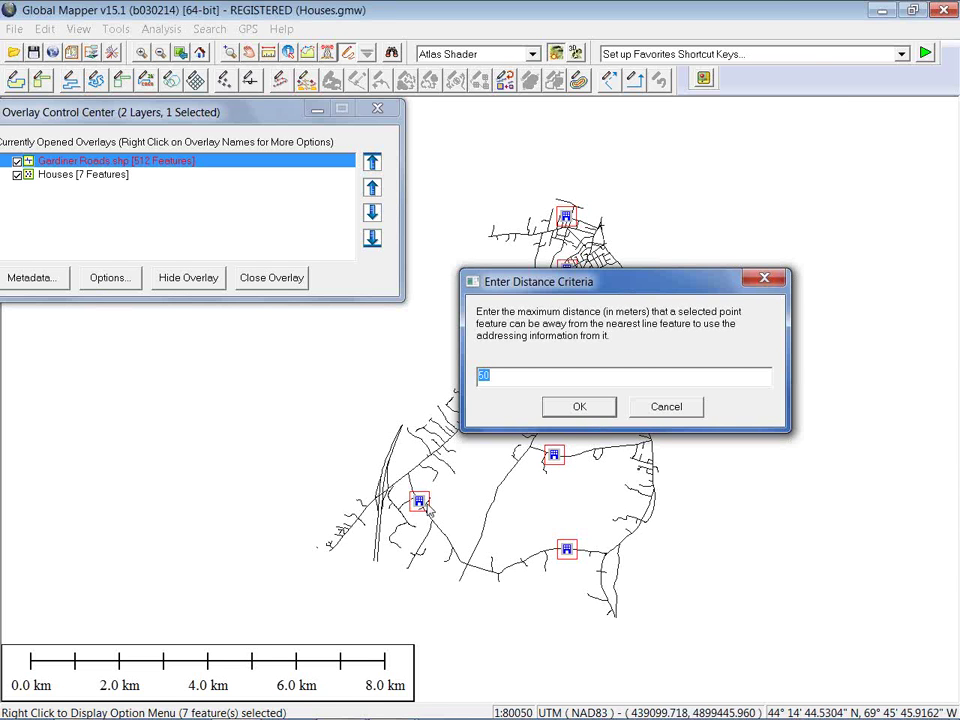
pyautogui.click(546, 378)
pyautogui.click(592, 409)
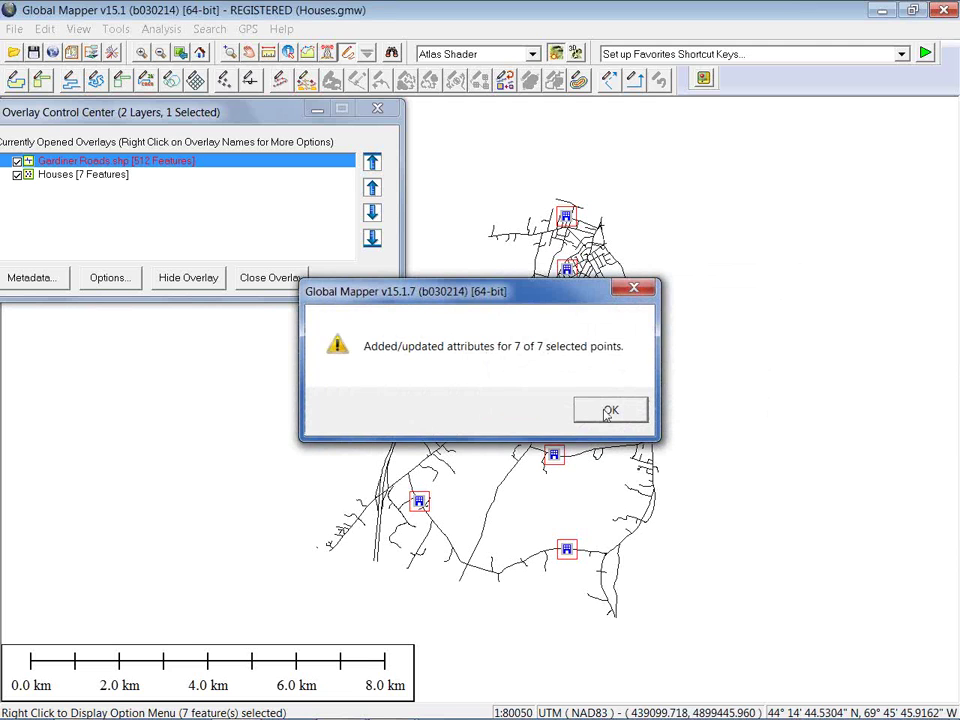
pyautogui.click(608, 409)
pyautogui.click(737, 343)
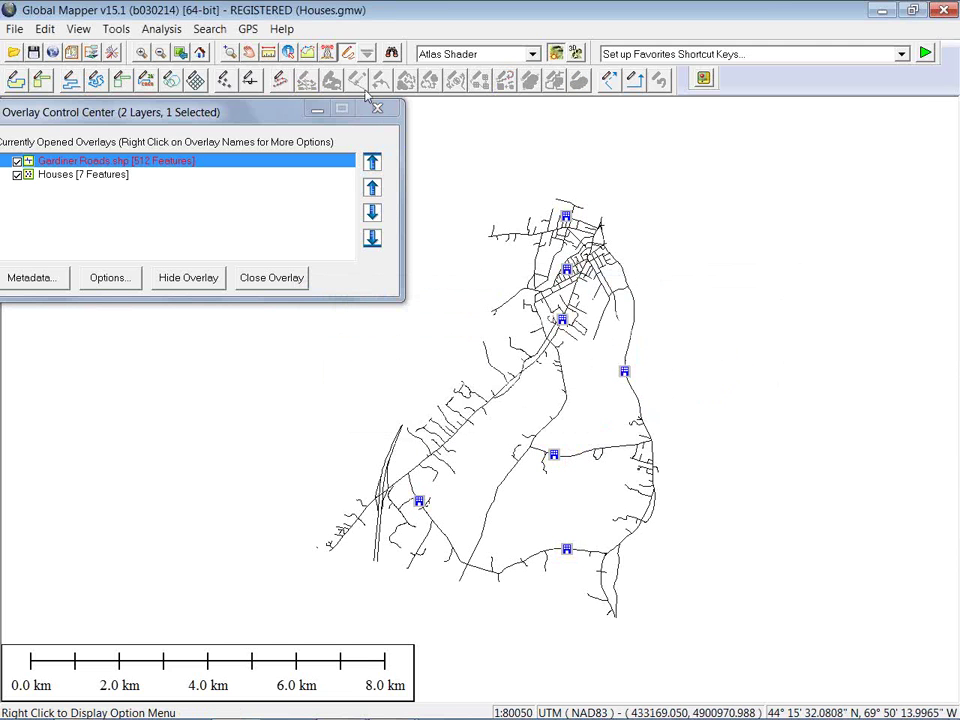
# Step: Check the address attributes of the second house from the north with the Feature Info tool and close the information
pyautogui.click(289, 54)
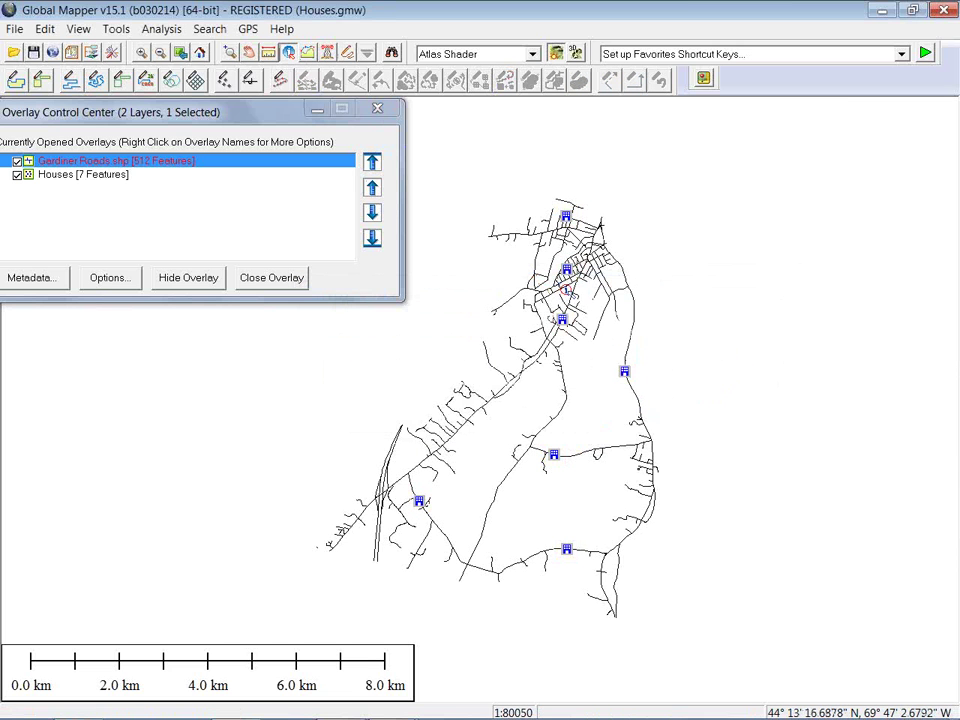
pyautogui.click(570, 275)
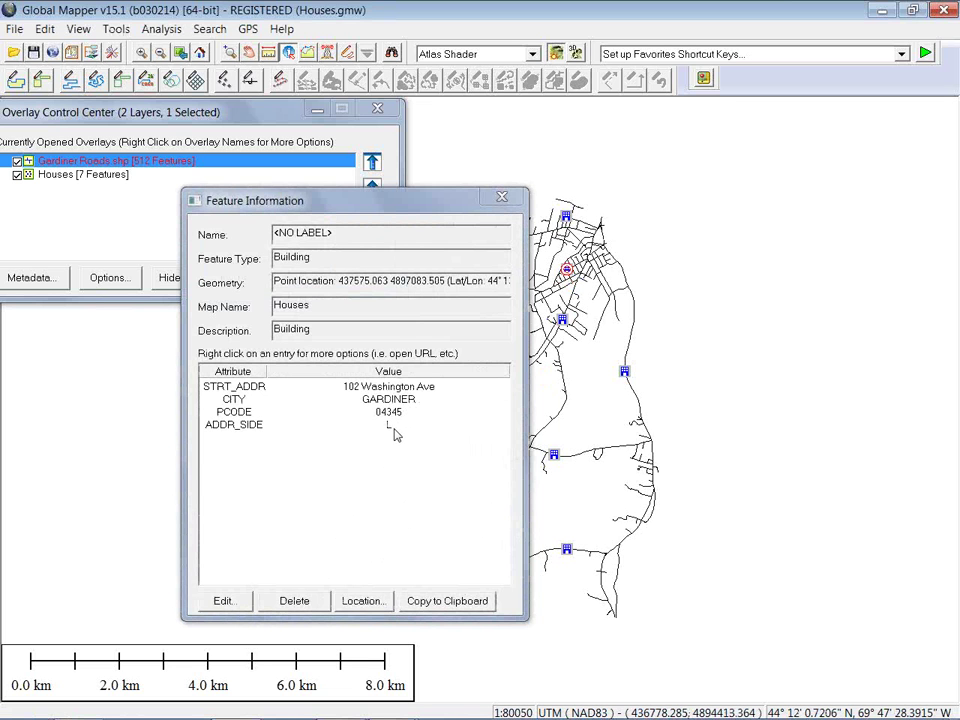
pyautogui.moveTo(371, 203); pyautogui.dragTo(276, 178)
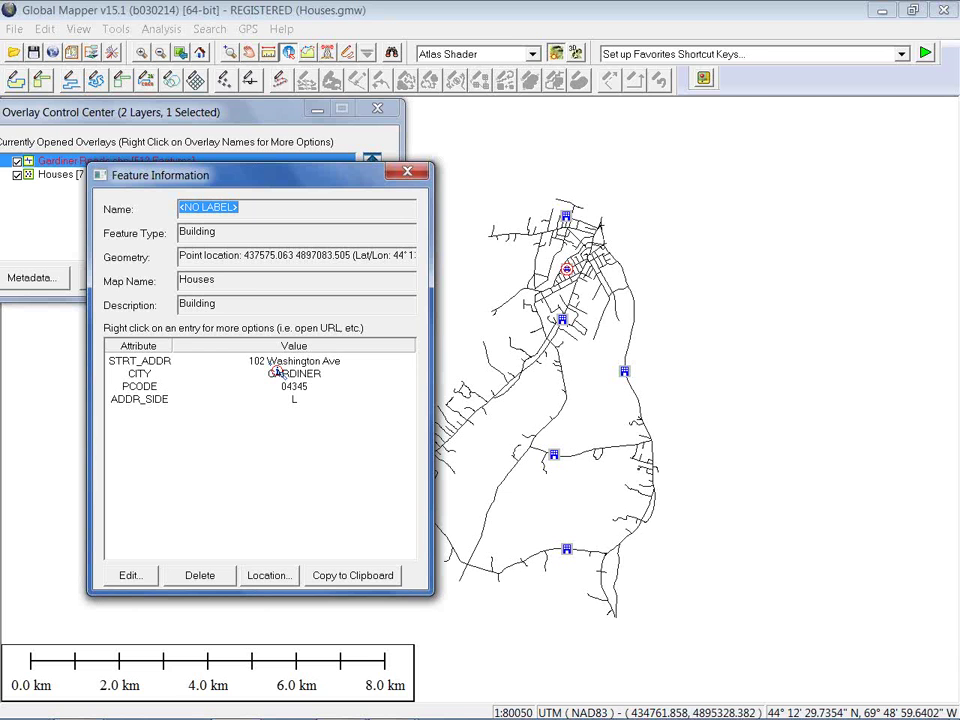
pyautogui.click(406, 172)
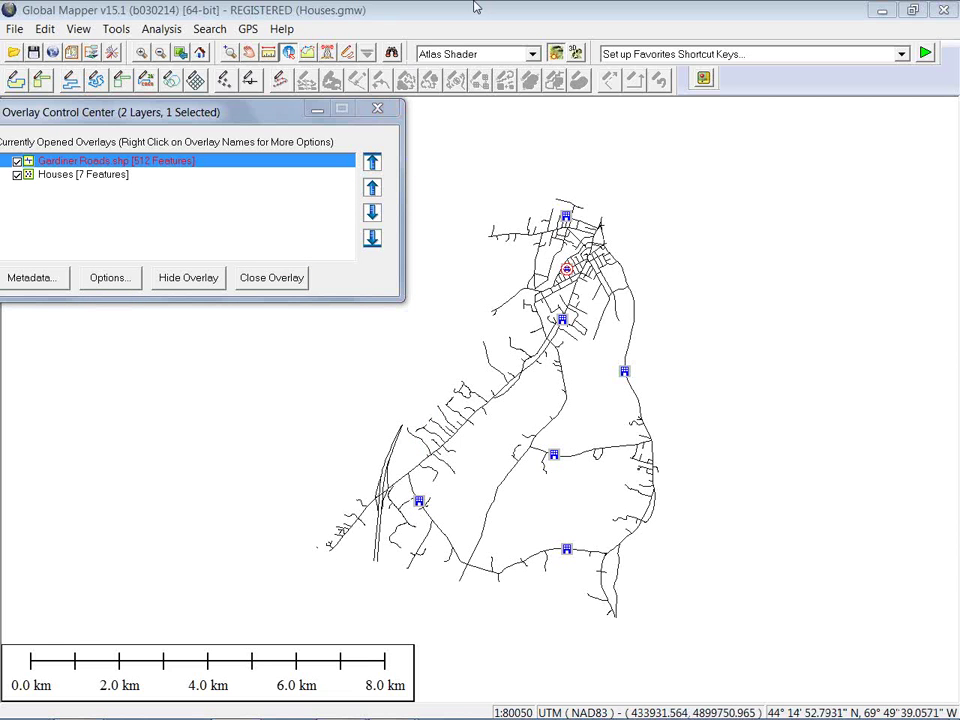
# Step: Unload the house and road data without saving the changes and load the Texas_Counties.gmw workspace
pyautogui.hotkey('ctrl', 'u')
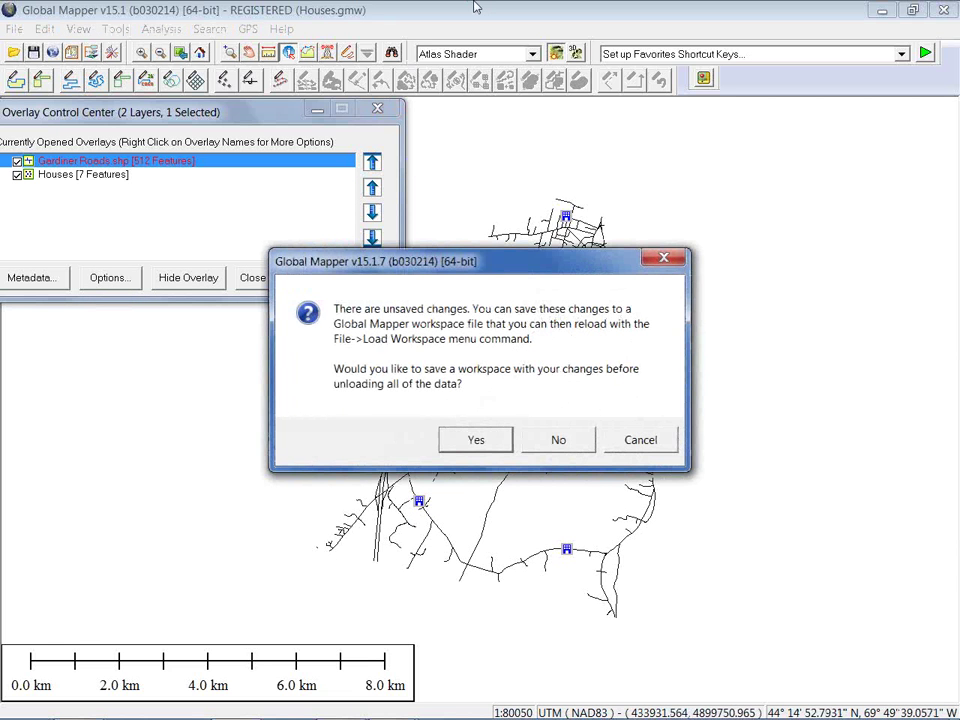
pyautogui.click(577, 440)
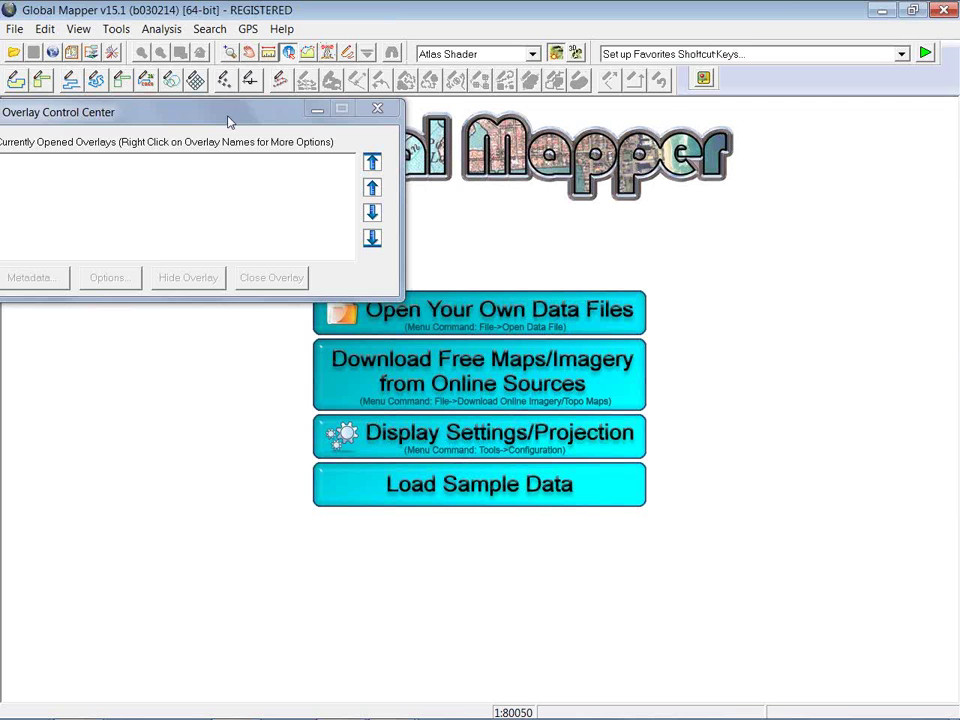
pyautogui.moveTo(228, 121); pyautogui.dragTo(352, 171)
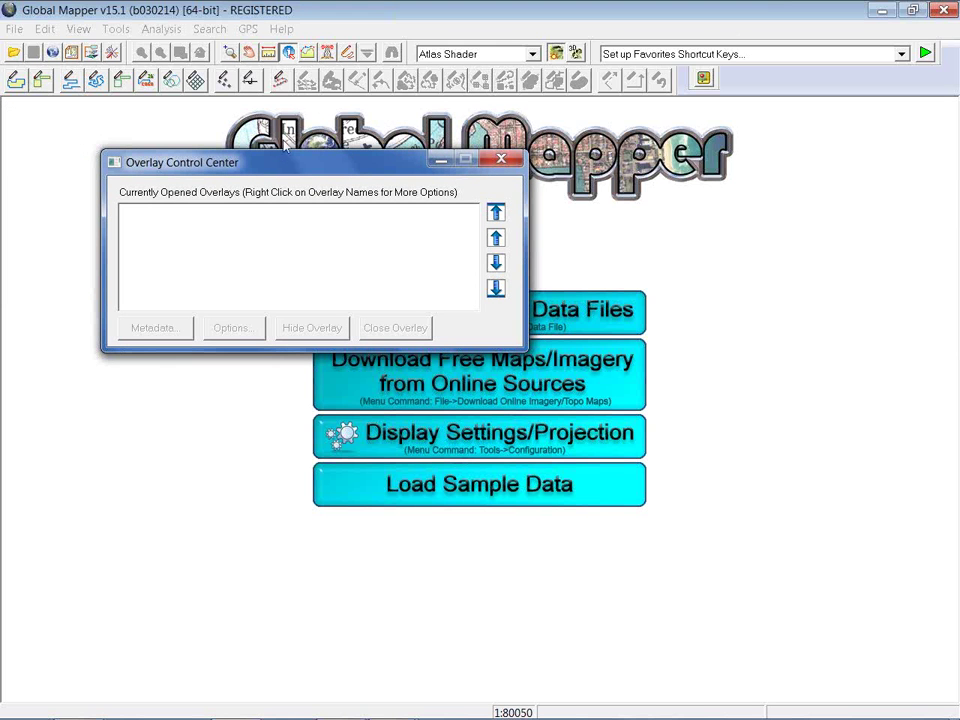
pyautogui.click(15, 55)
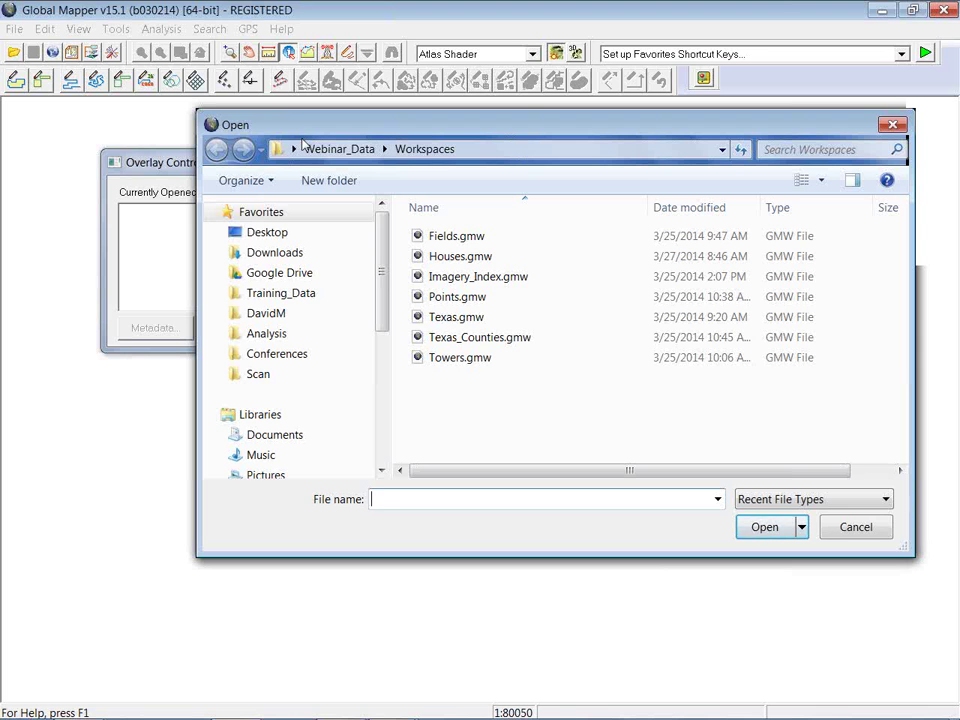
pyautogui.click(438, 338)
pyautogui.click(762, 531)
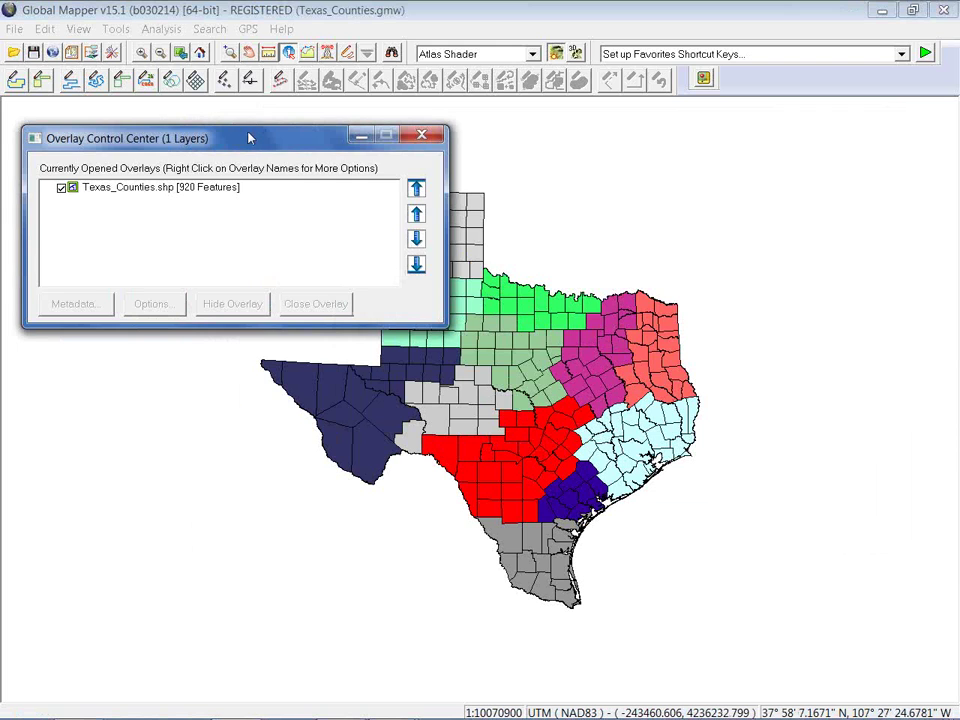
pyautogui.moveTo(261, 139); pyautogui.dragTo(756, 147)
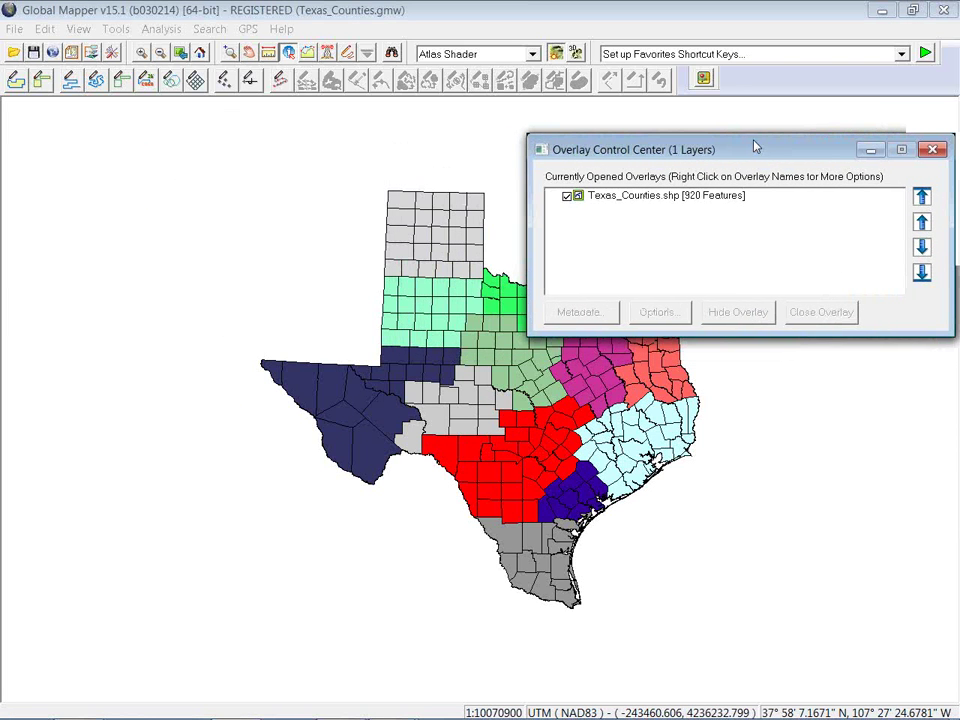
# Step: Inspect Hemphill county's attributes and its editable feature settings, then close them without making changes
pyautogui.click(483, 221)
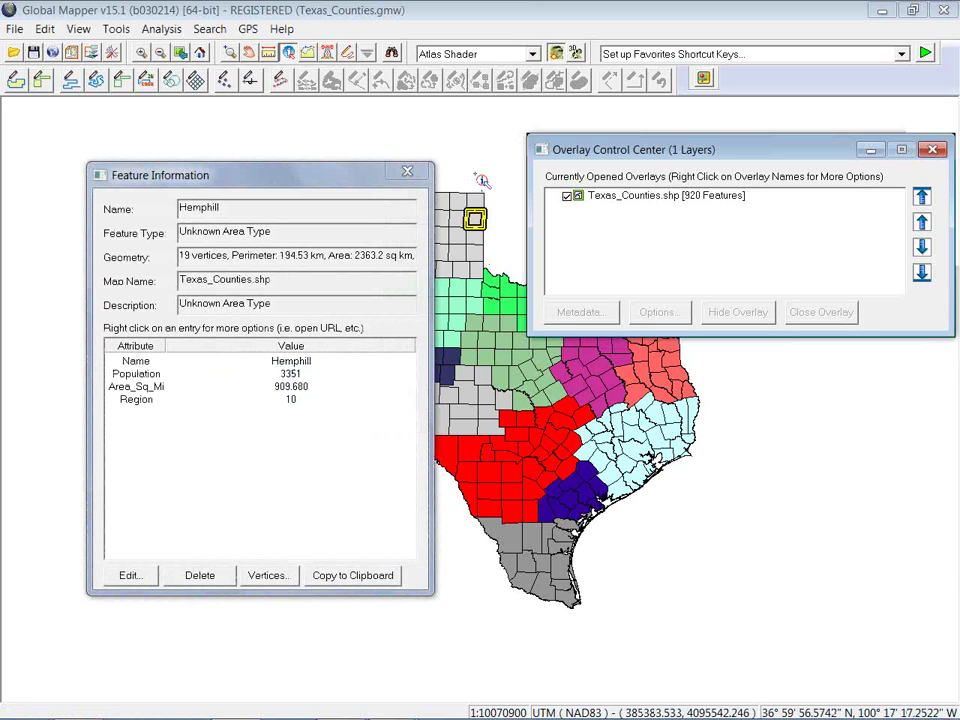
pyautogui.click(408, 176)
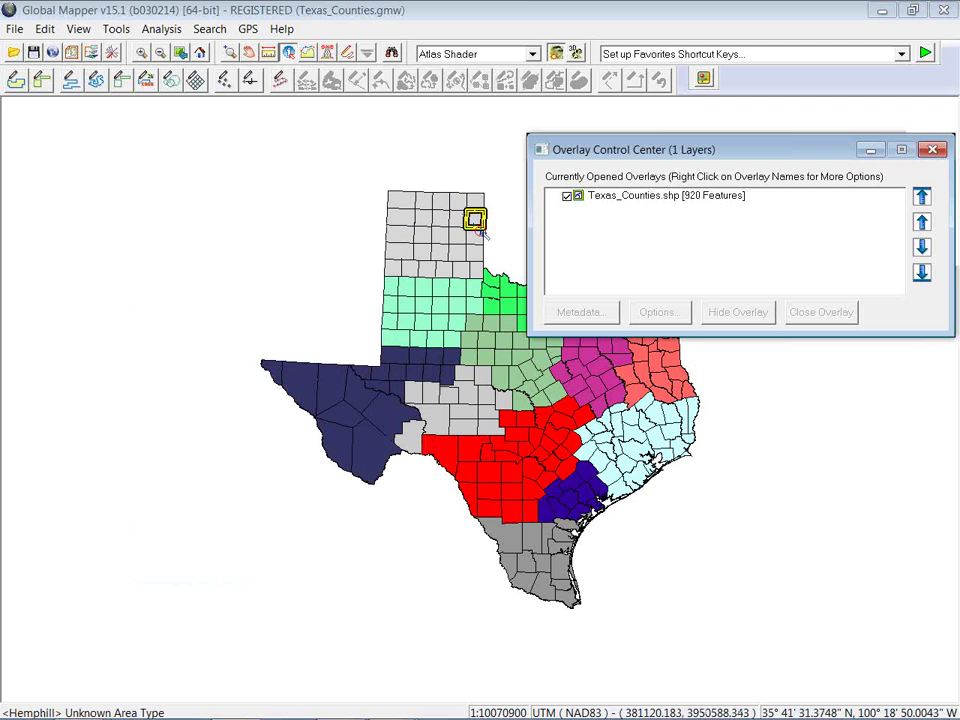
pyautogui.click(475, 219)
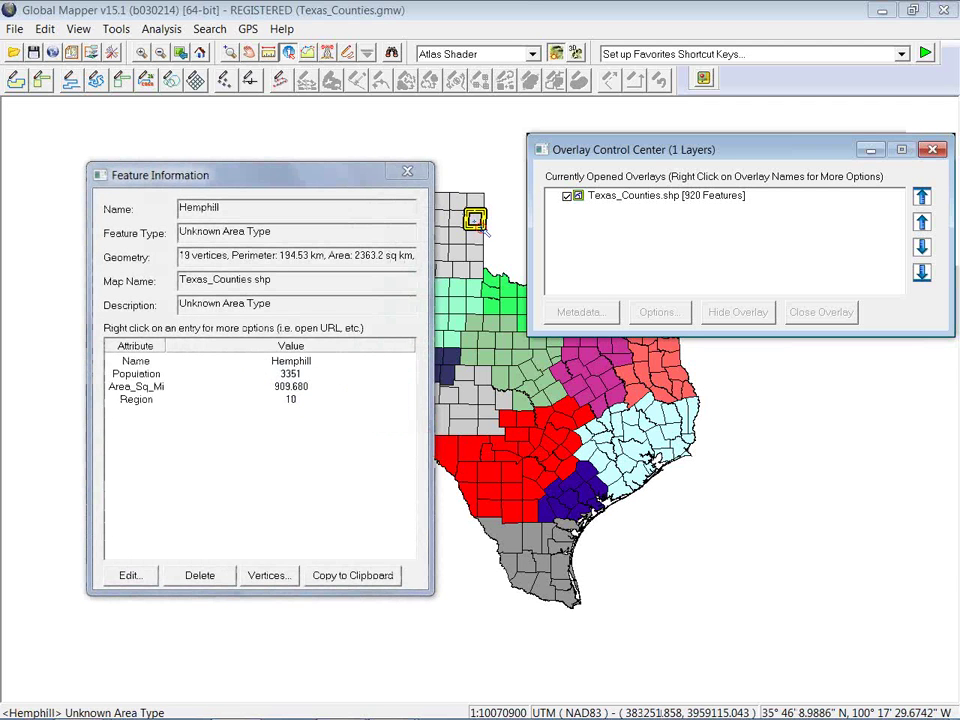
pyautogui.click(131, 577)
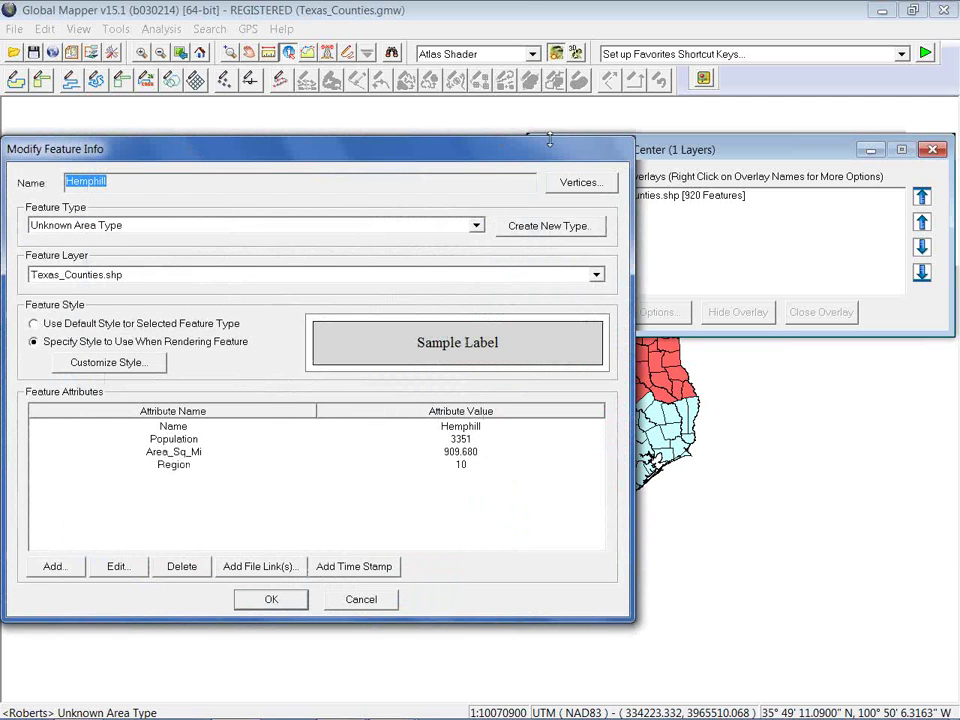
pyautogui.moveTo(589, 157); pyautogui.dragTo(588, 137)
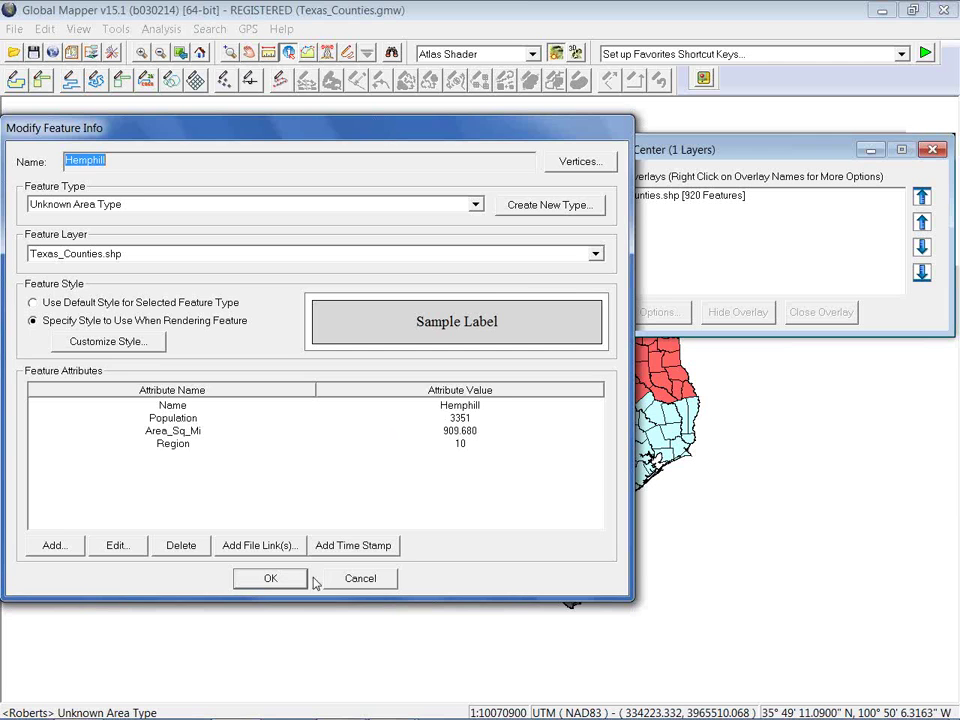
pyautogui.click(357, 580)
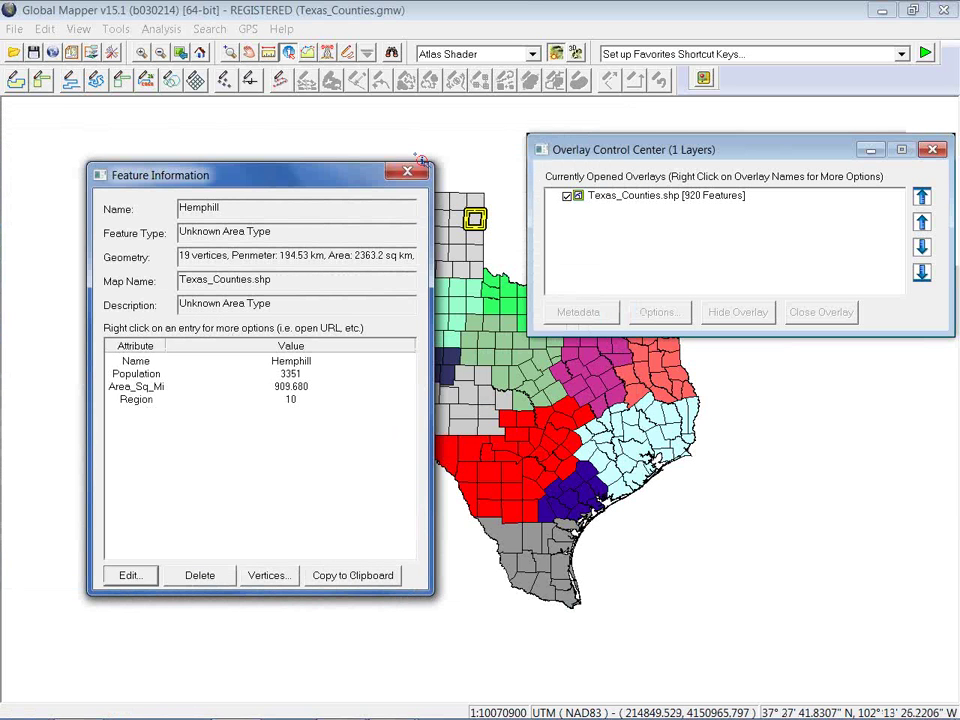
pyautogui.press('Escape')
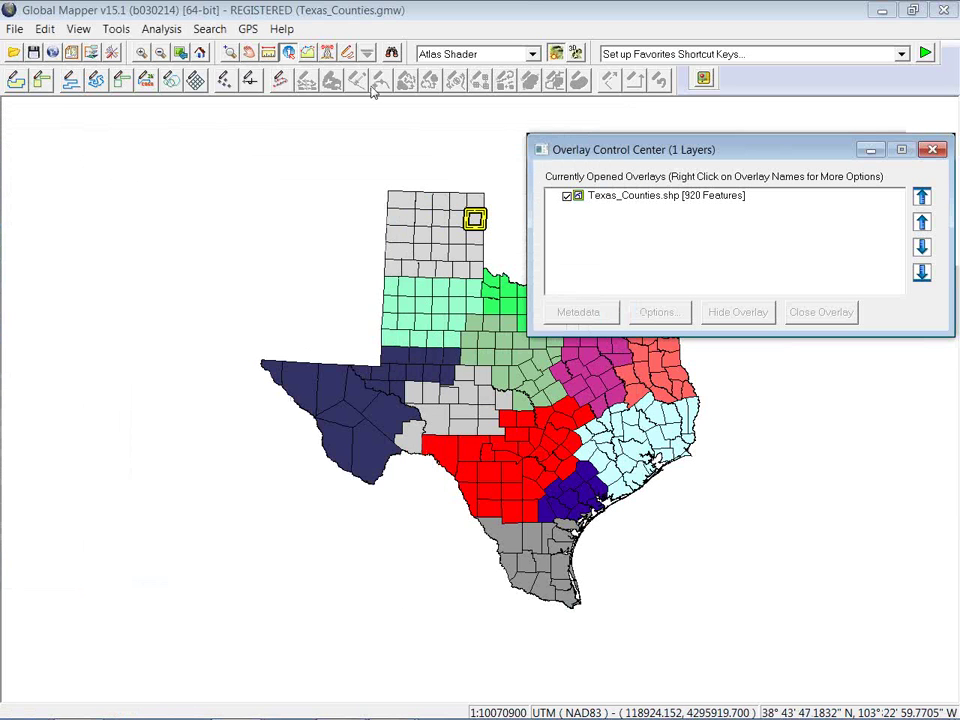
# Step: Set the Region attribute of Wheeler county to 5 and deselect the county
pyautogui.click(347, 53)
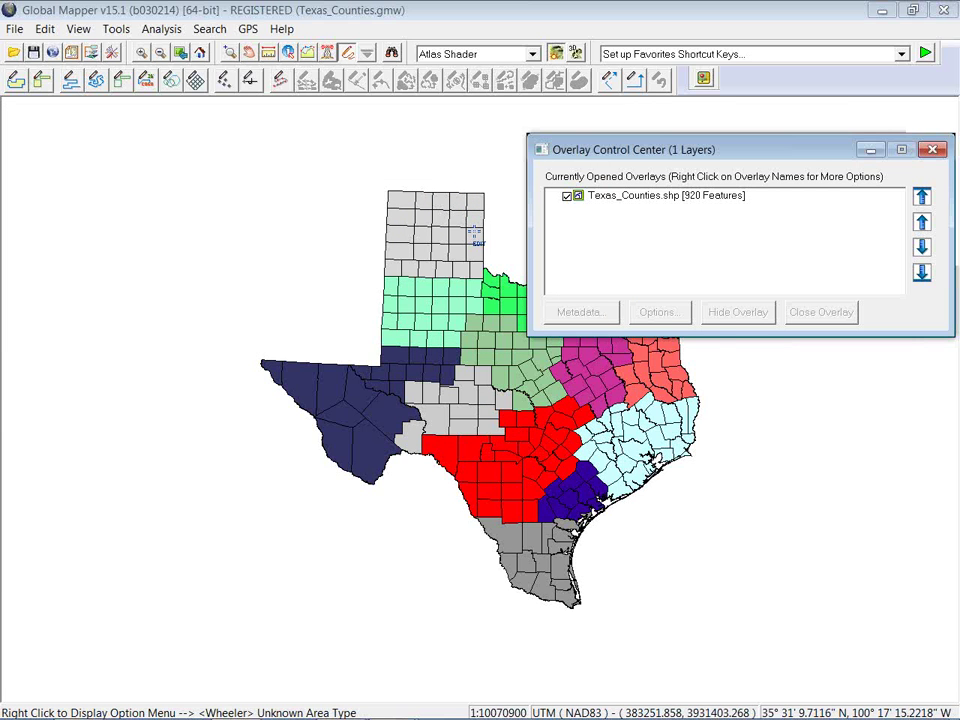
pyautogui.click(475, 236)
pyautogui.rightClick(475, 236)
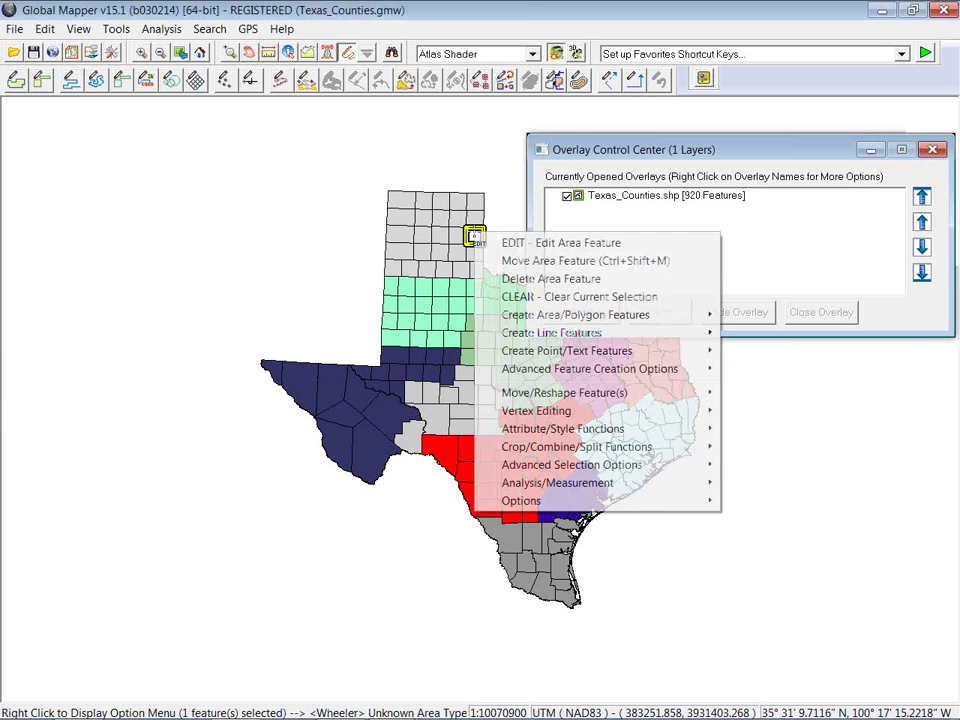
pyautogui.click(528, 244)
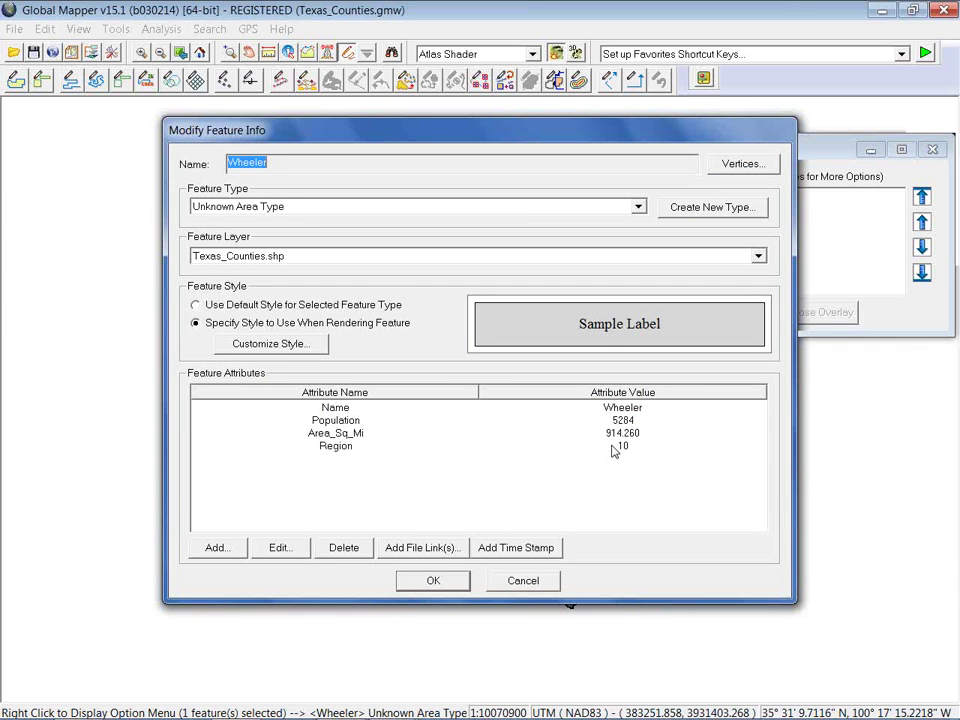
pyautogui.click(623, 450)
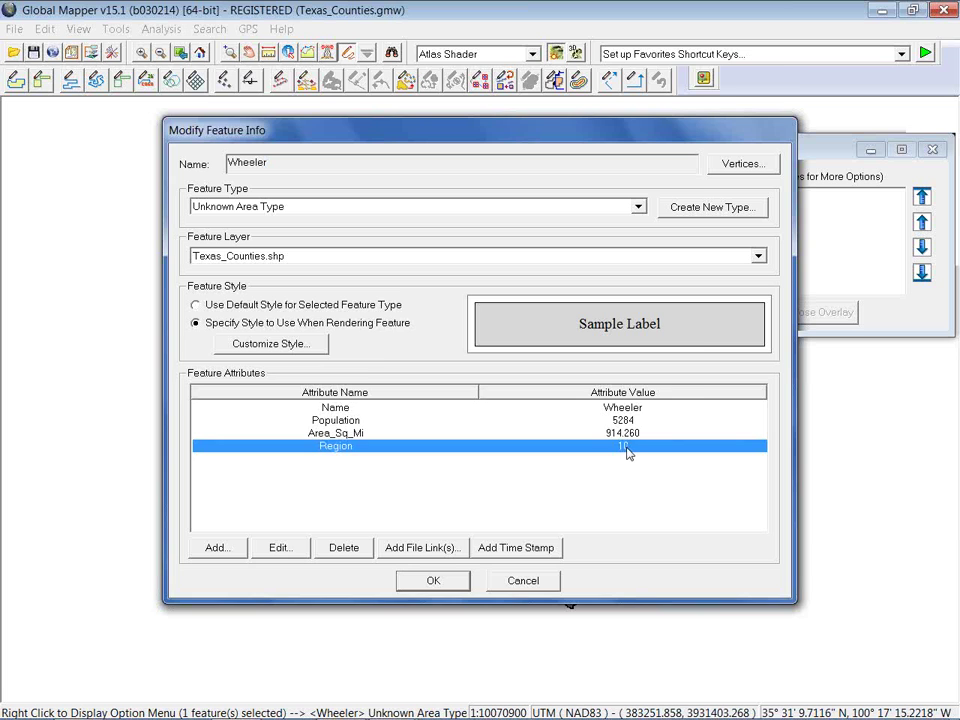
pyautogui.doubleClick(627, 450)
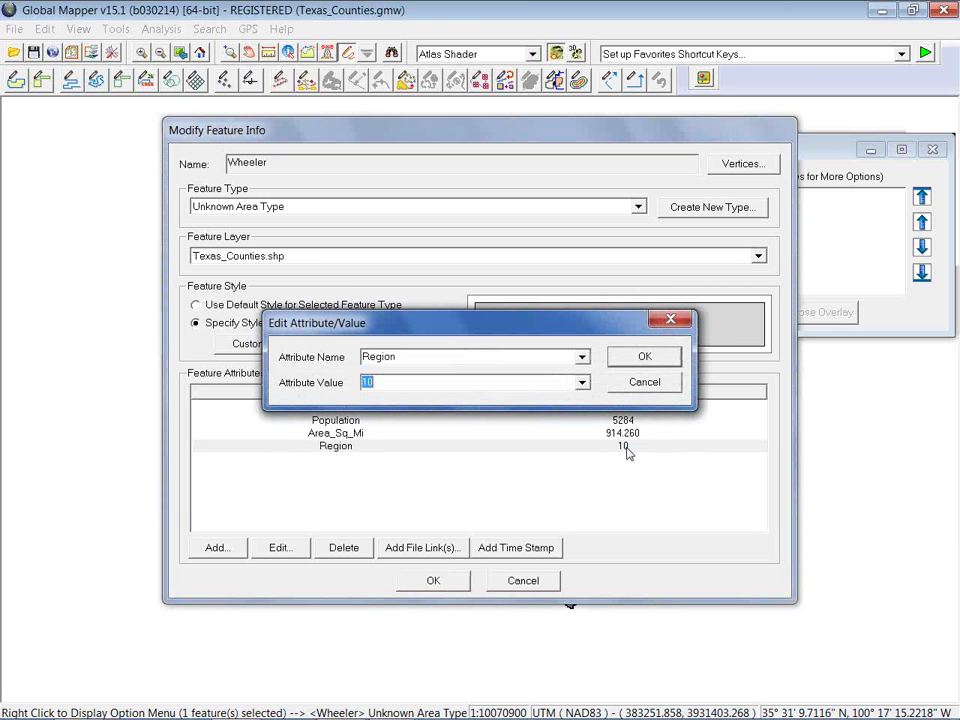
pyautogui.click(581, 383)
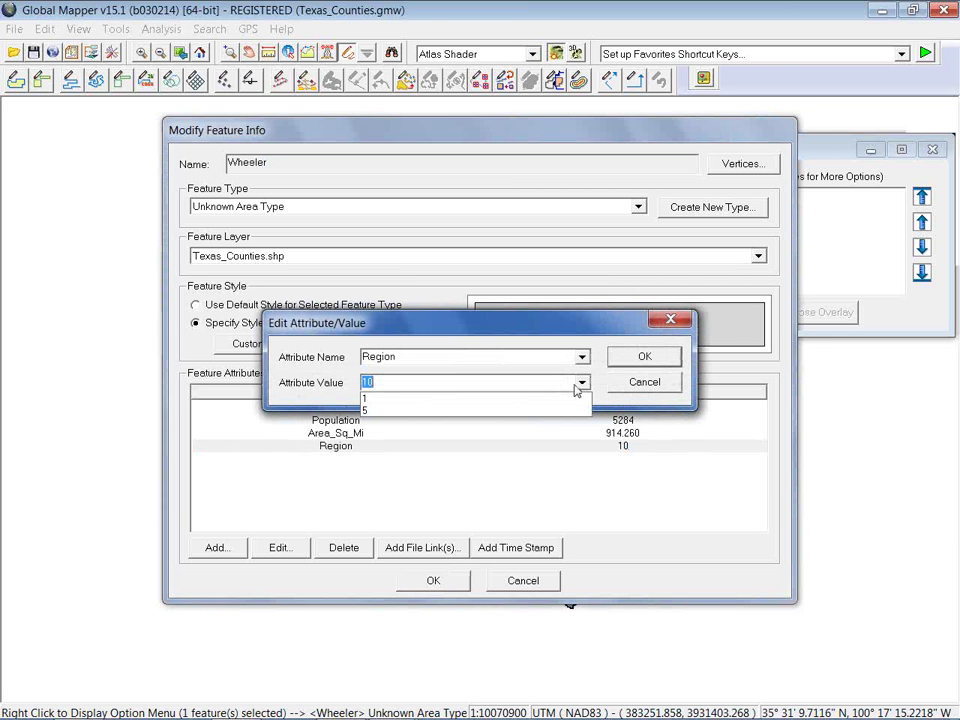
pyautogui.click(401, 411)
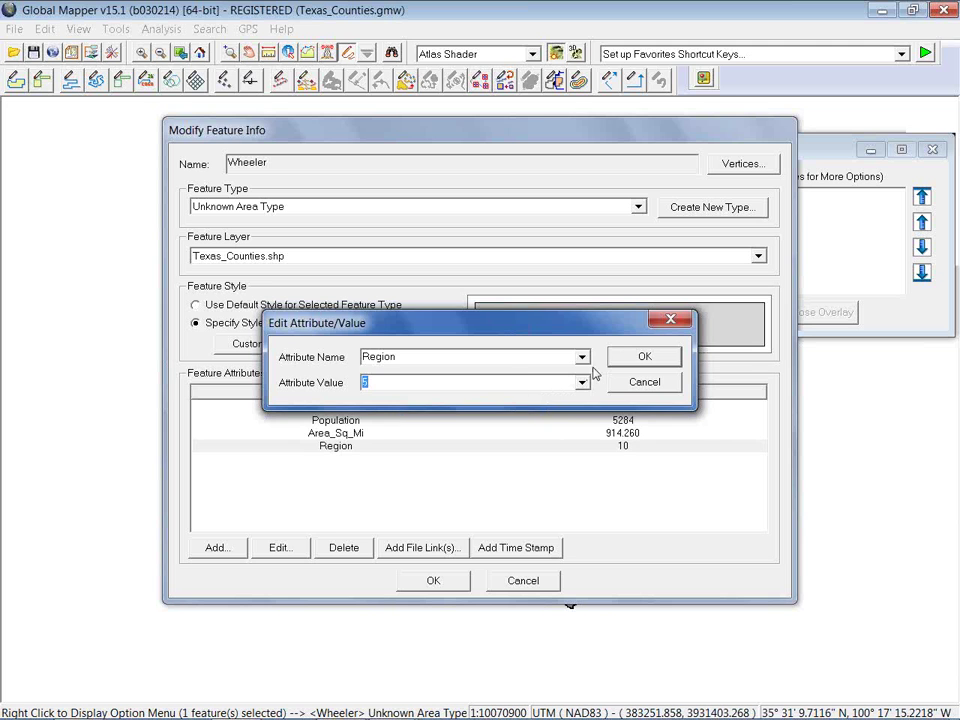
pyautogui.click(632, 360)
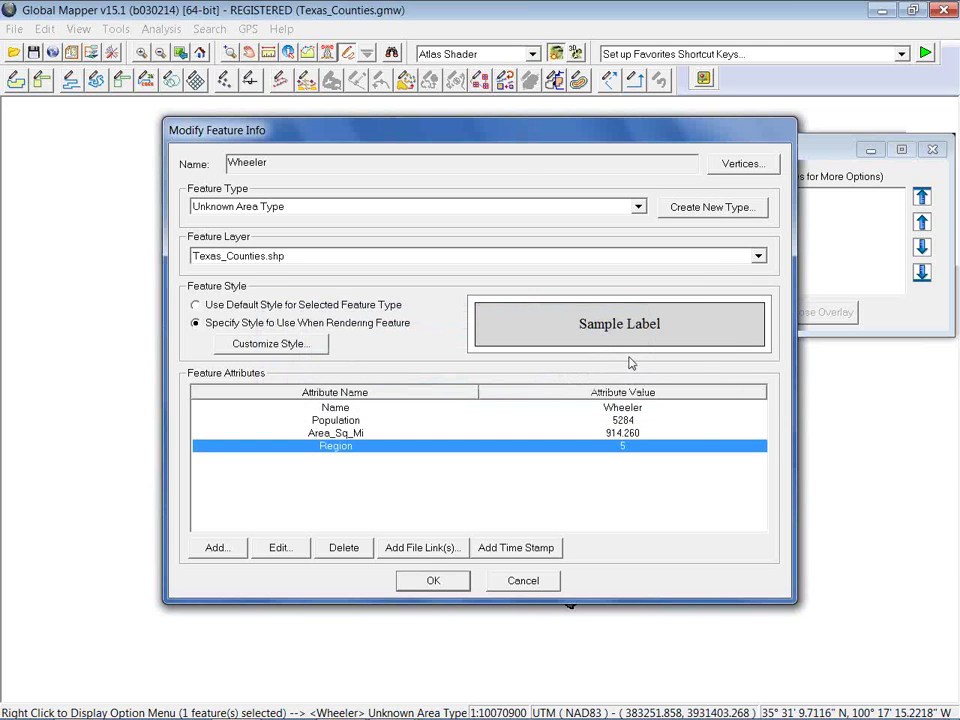
pyautogui.click(435, 584)
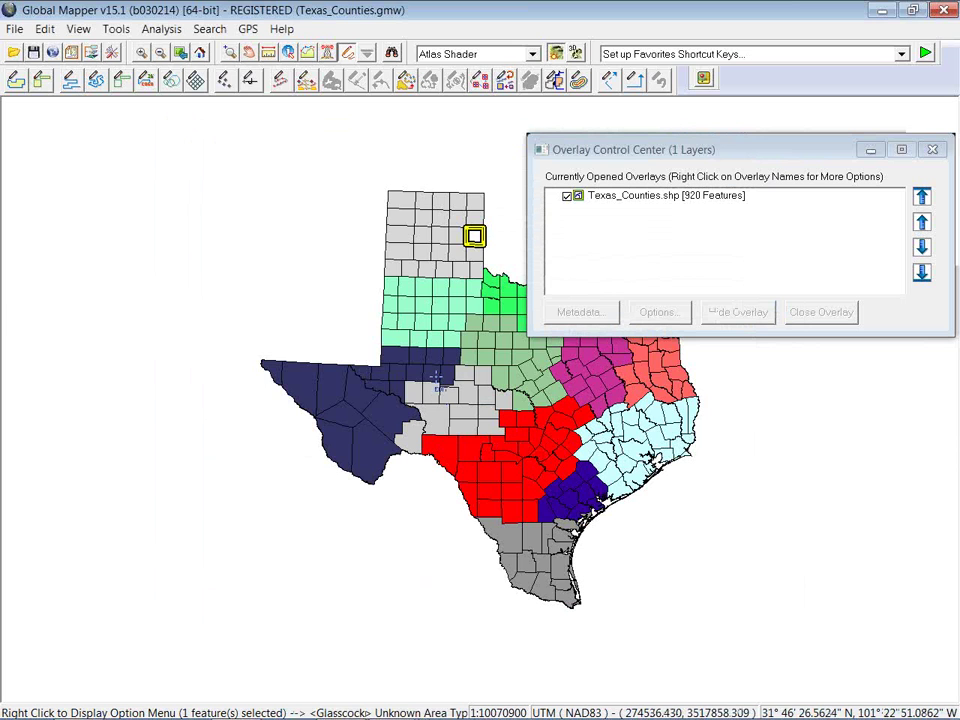
pyautogui.click(476, 270)
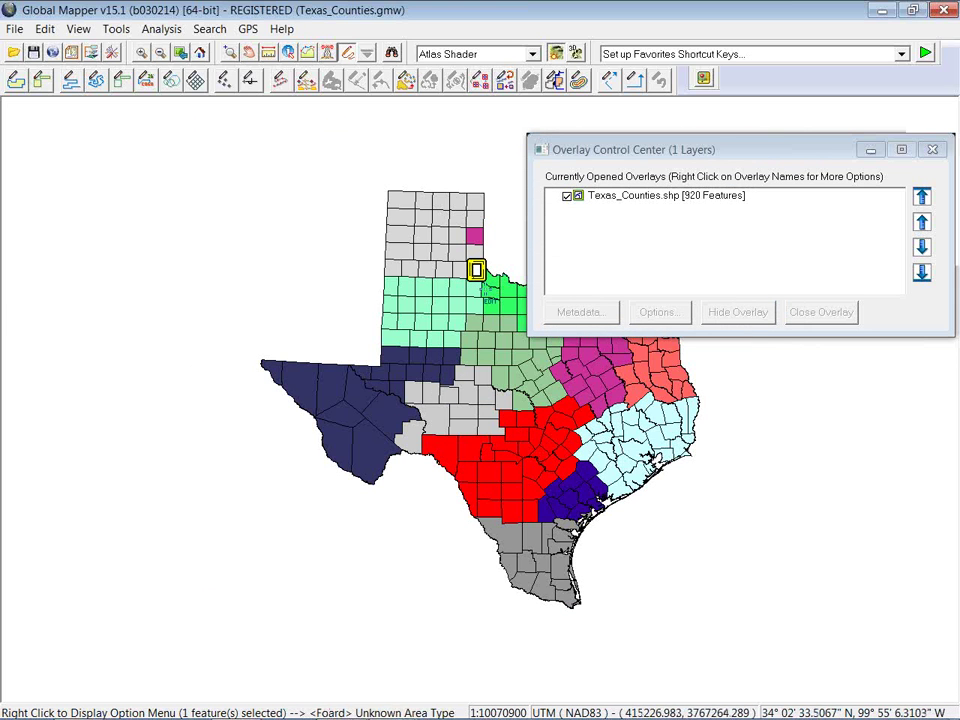
# Step: Set the Region attribute to 5 for the block of six counties at the northwest corner of the Panhandle and deselect them
pyautogui.click(598, 198)
pyautogui.moveTo(744, 156); pyautogui.dragTo(101, 135)
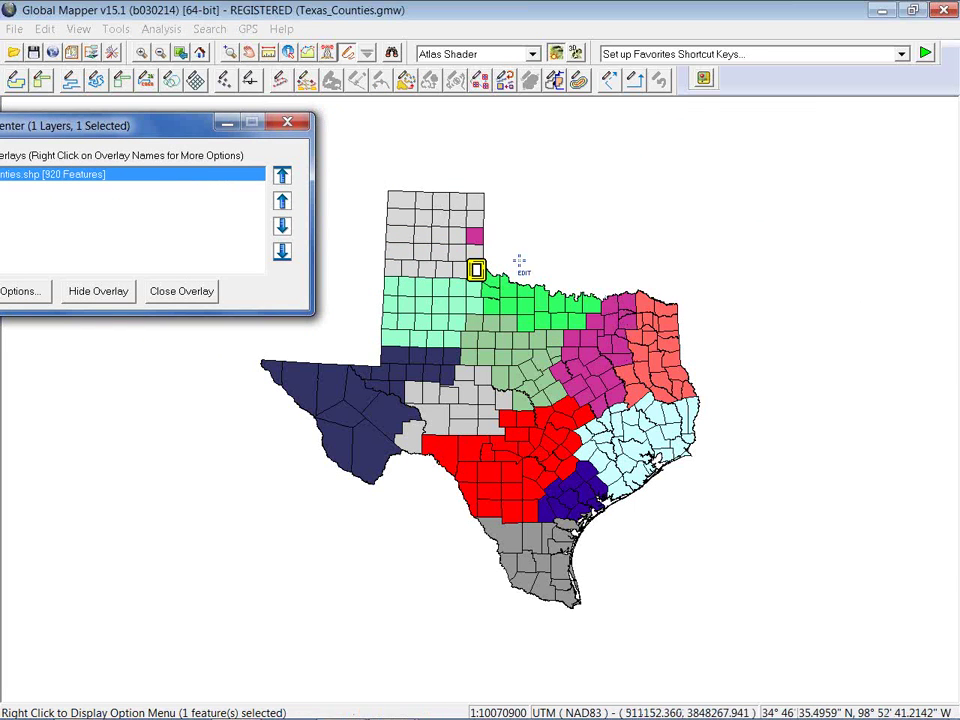
pyautogui.moveTo(372, 183); pyautogui.dragTo(429, 241)
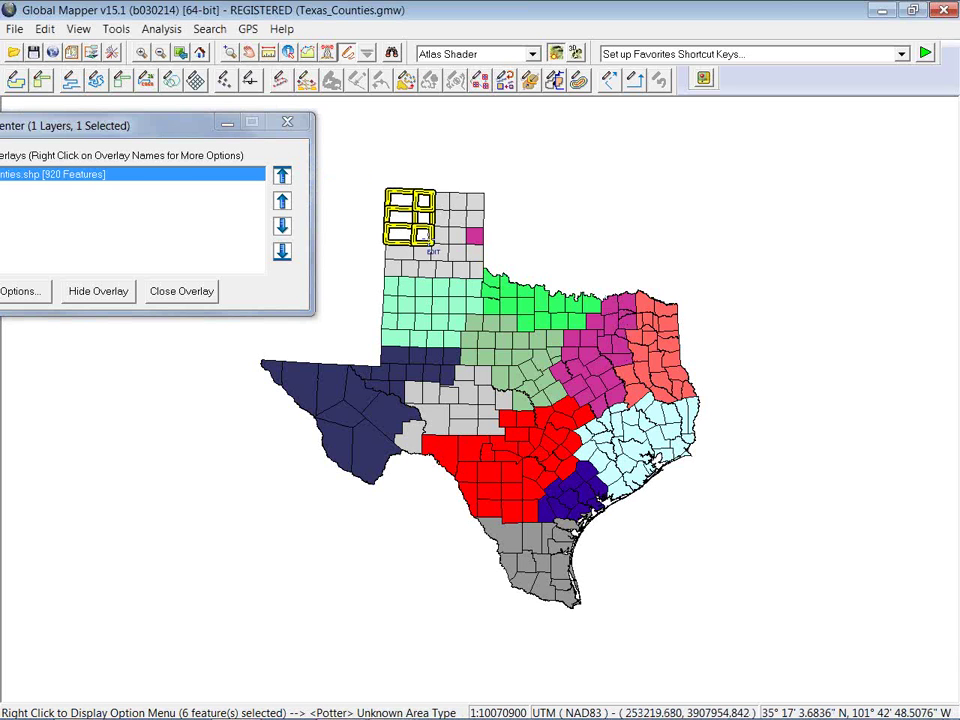
pyautogui.rightClick(401, 217)
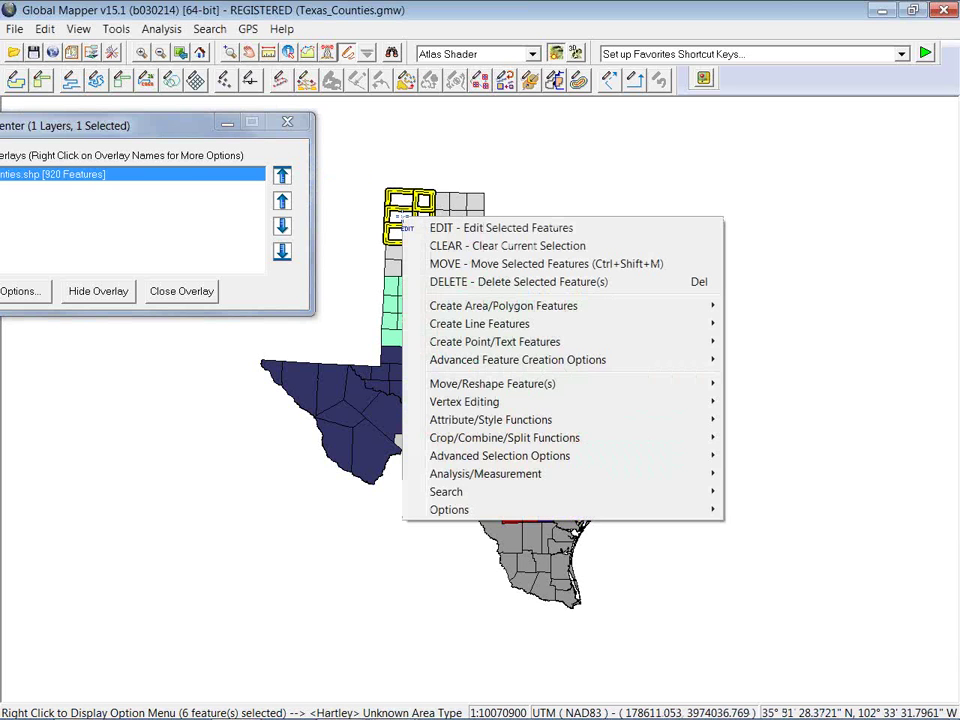
pyautogui.click(462, 229)
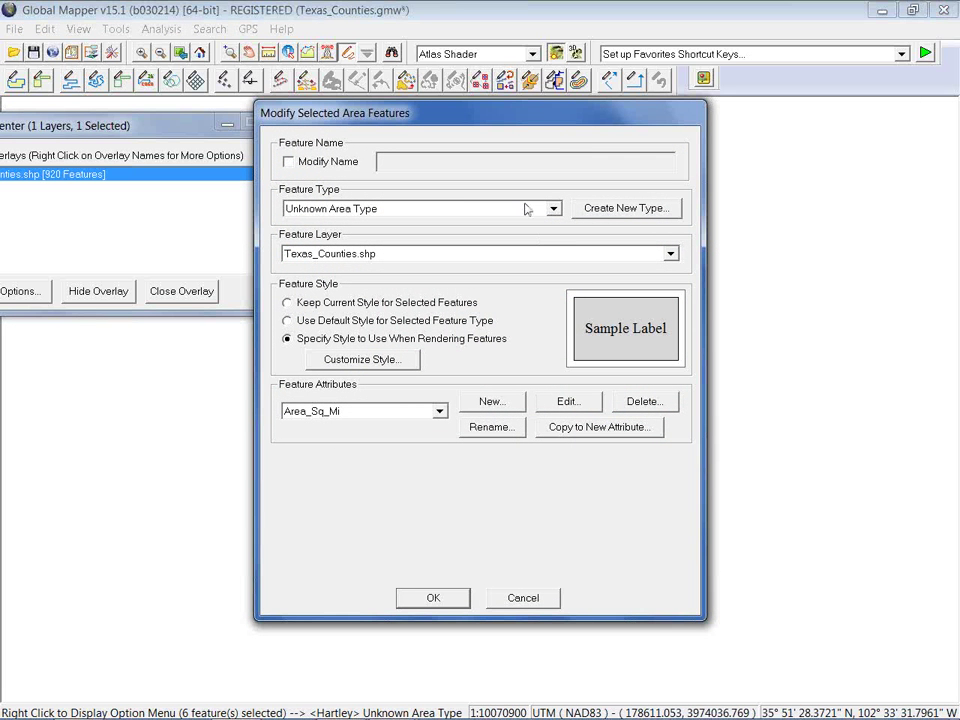
pyautogui.moveTo(543, 127); pyautogui.dragTo(581, 134)
pyautogui.click(477, 410)
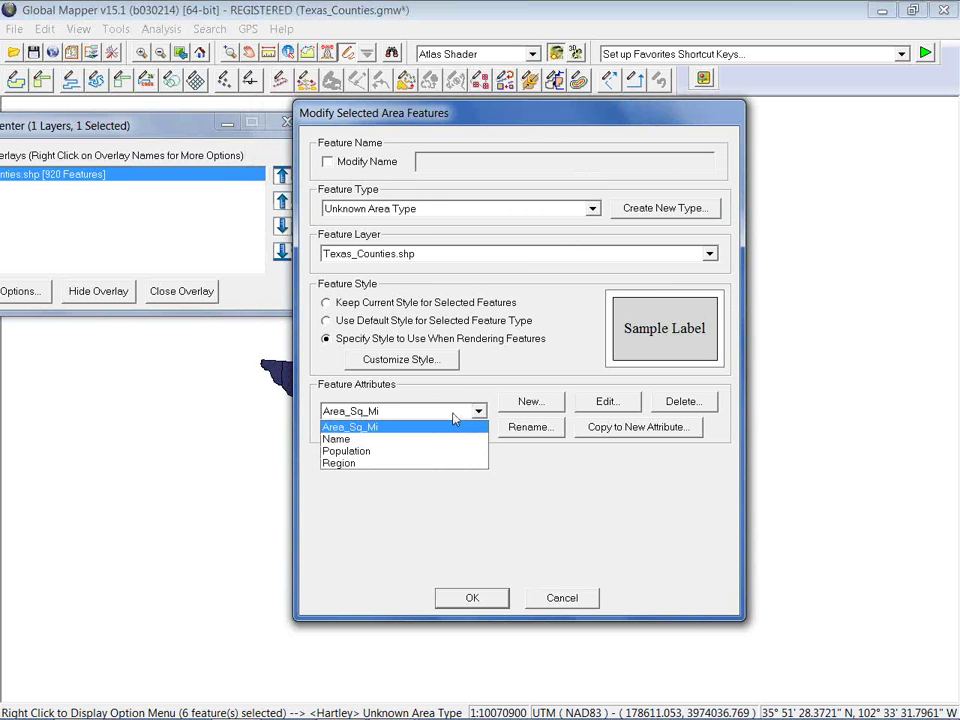
pyautogui.click(364, 463)
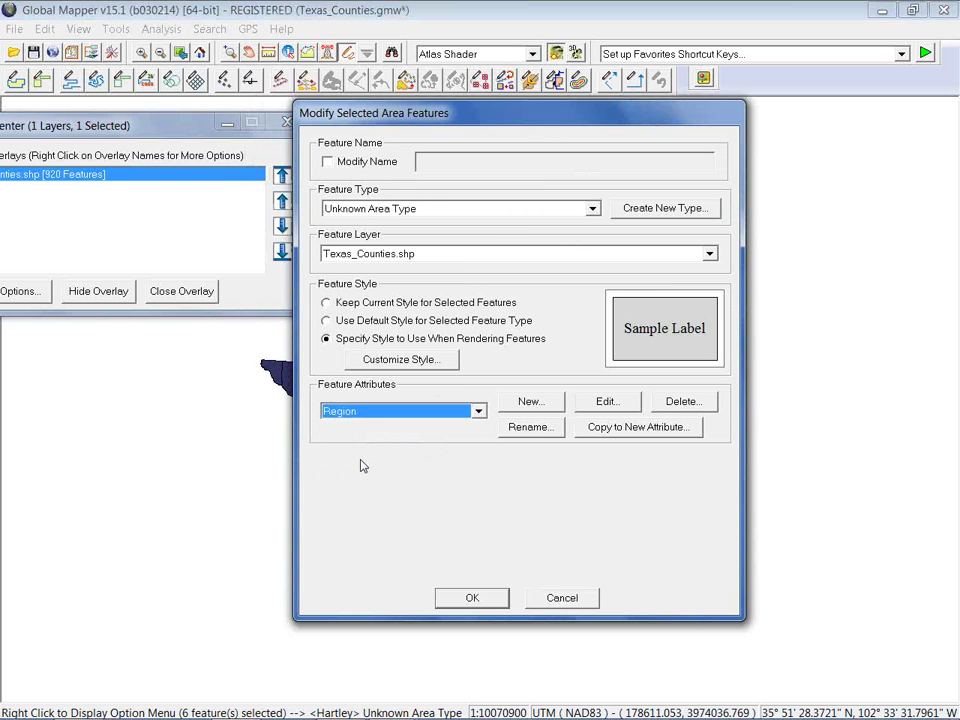
pyautogui.click(606, 404)
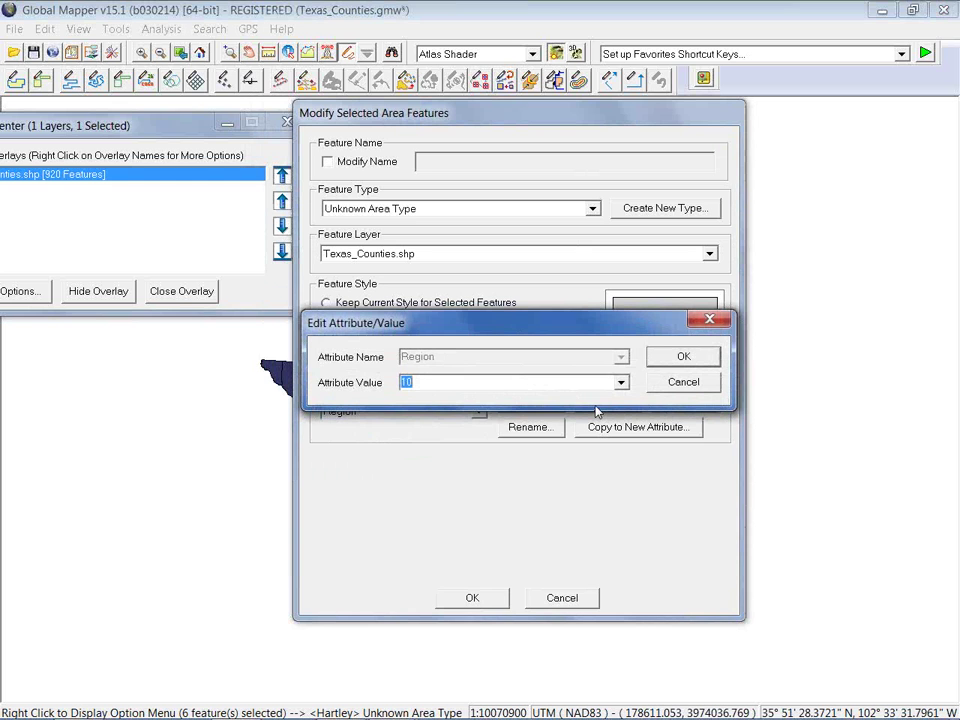
pyautogui.click(621, 383)
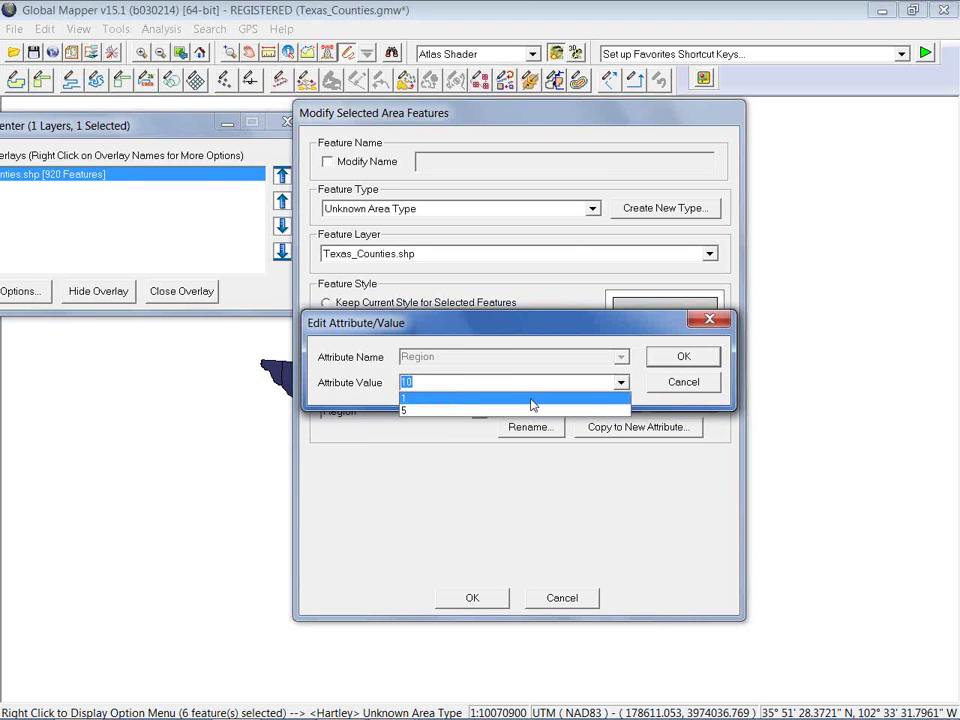
pyautogui.click(456, 410)
pyautogui.click(681, 358)
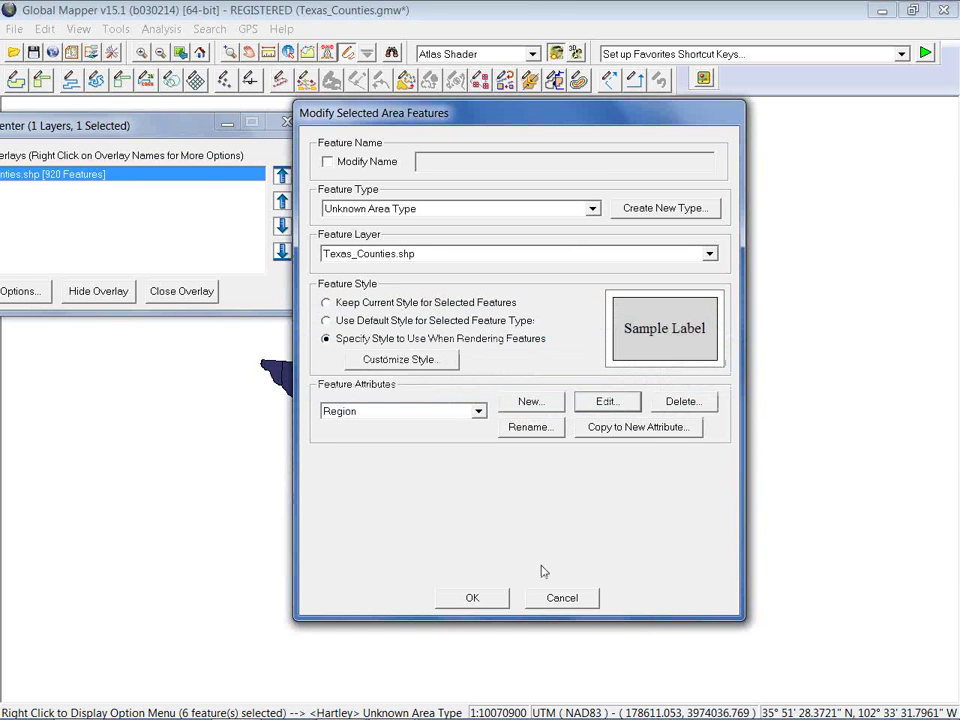
pyautogui.click(484, 598)
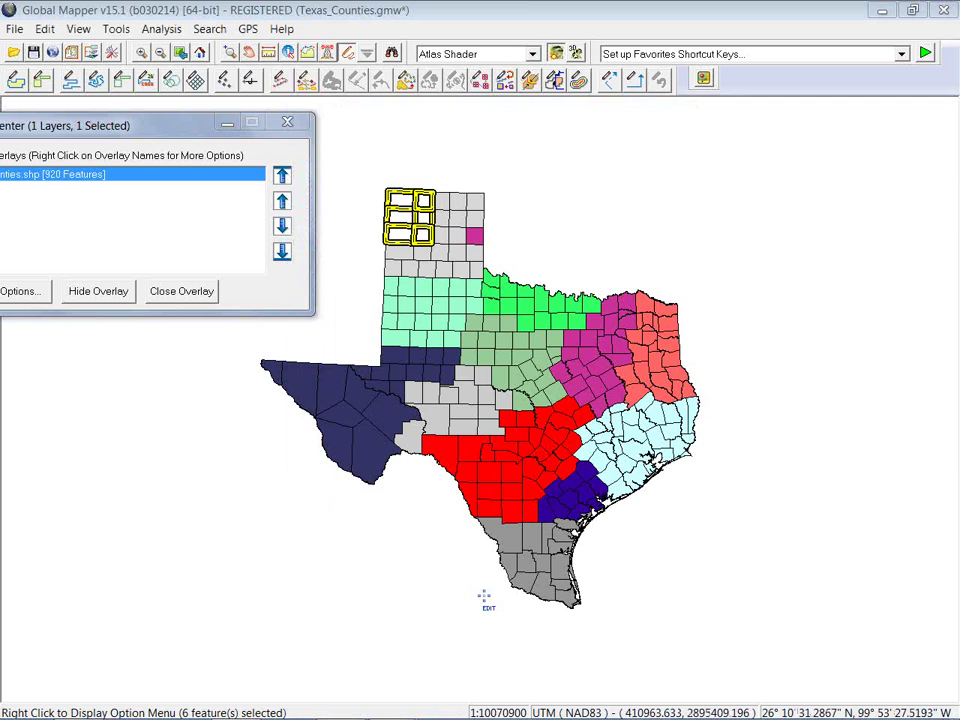
pyautogui.click(461, 270)
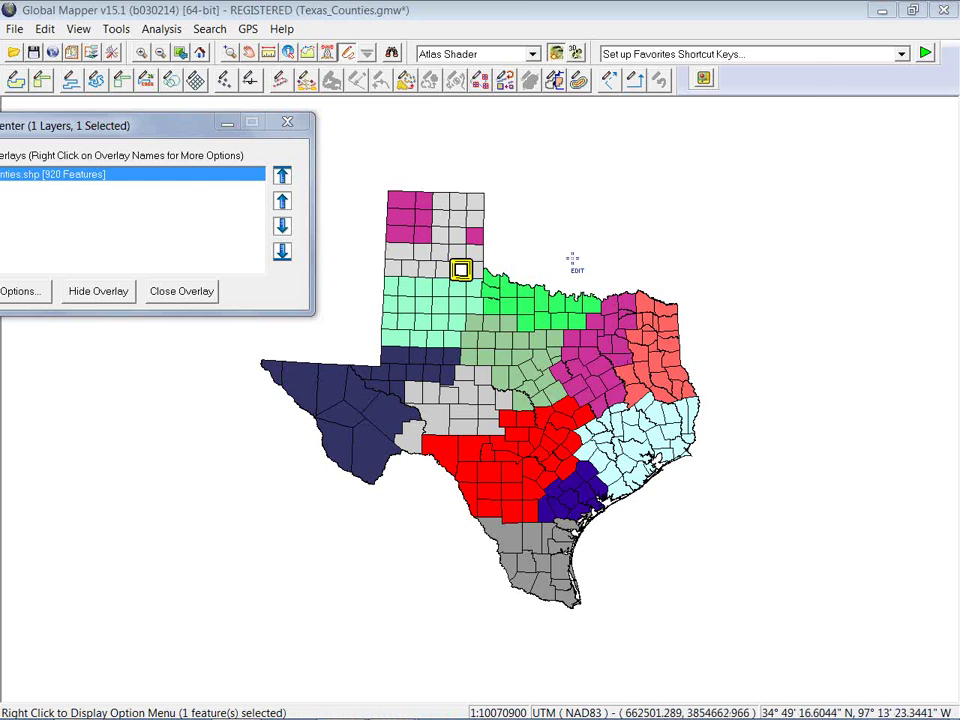
# Step: Search the vector data for all features whose REGION attribute equals 8A
pyautogui.click(393, 53)
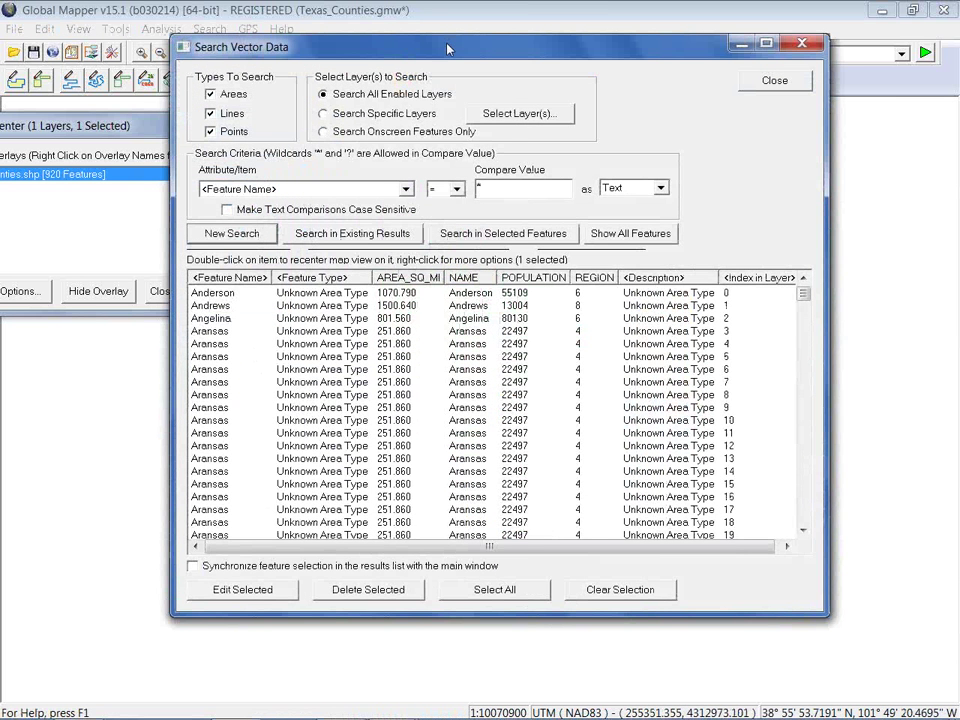
pyautogui.moveTo(398, 58); pyautogui.dragTo(433, 58)
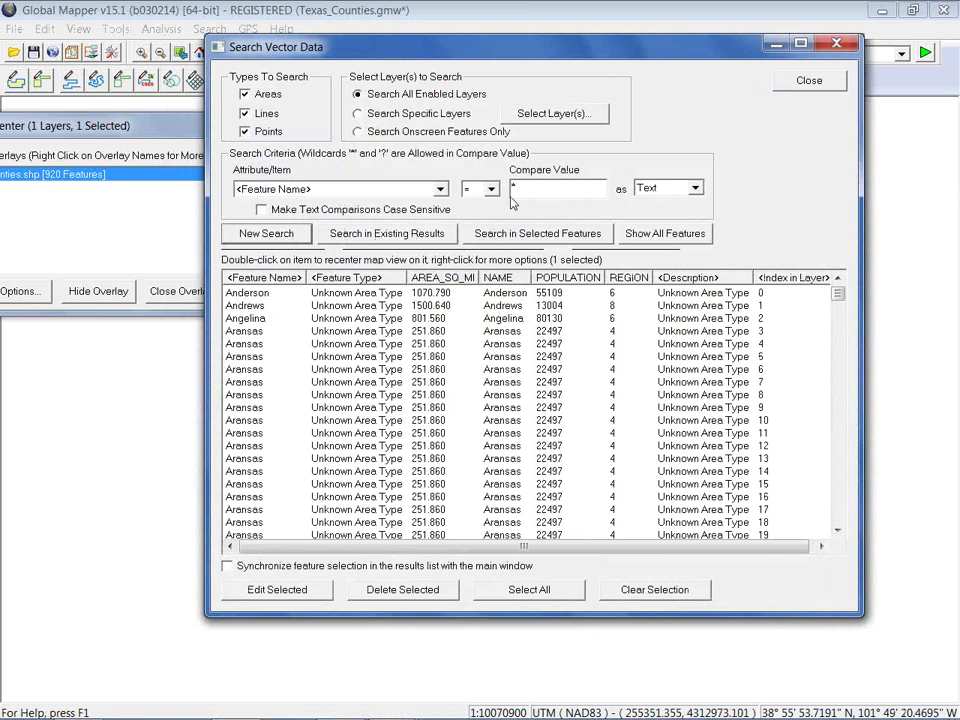
pyautogui.click(440, 190)
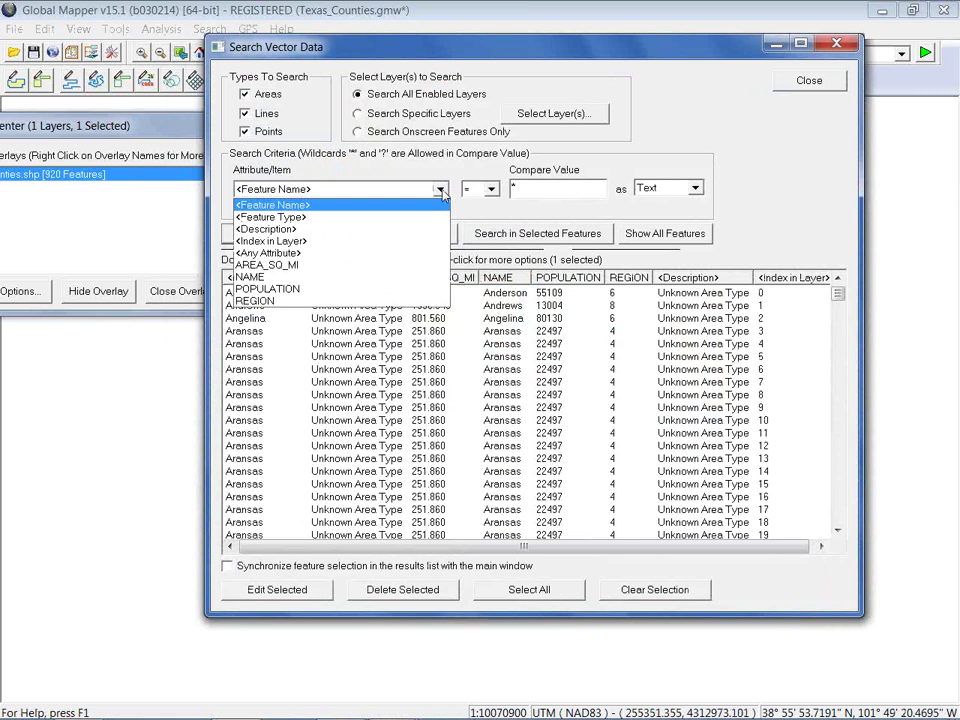
pyautogui.click(272, 301)
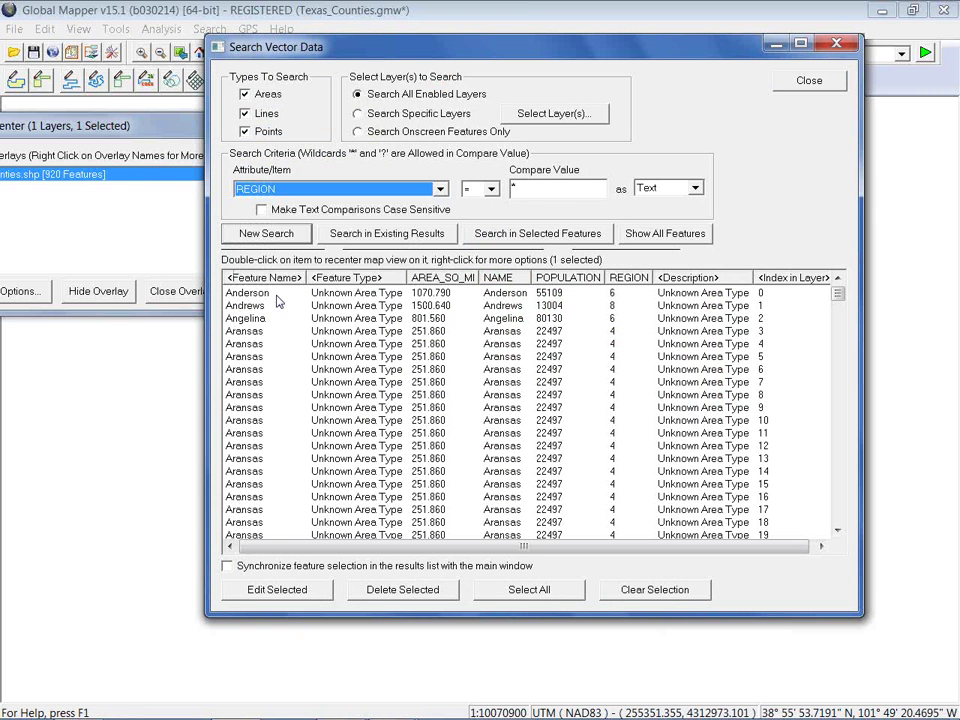
pyautogui.click(540, 187)
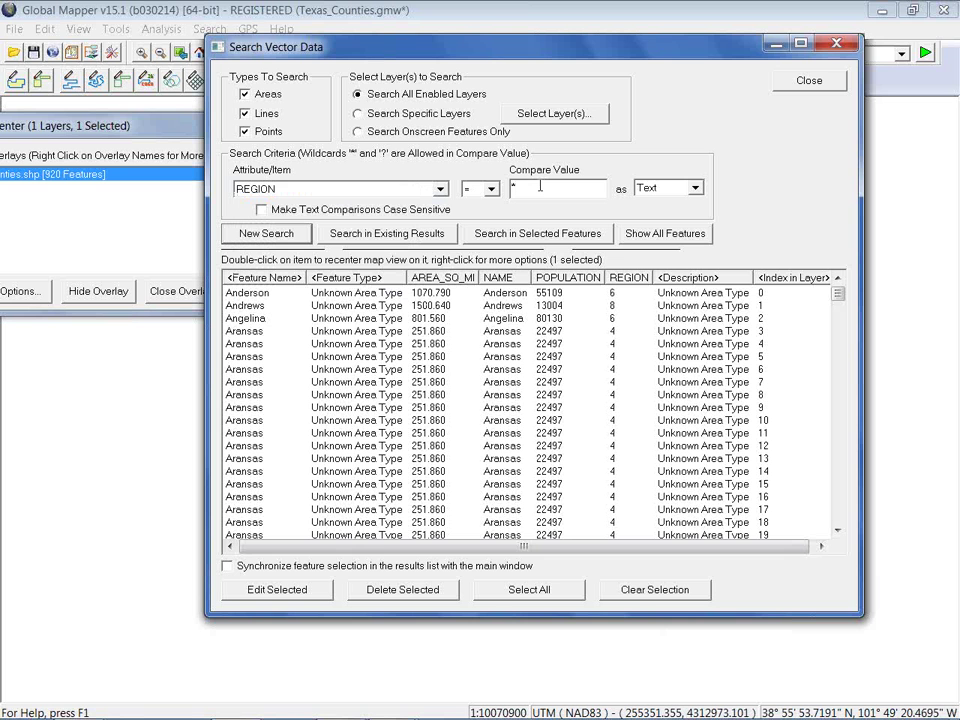
pyautogui.press('BackSpace')
pyautogui.write('8A')
pyautogui.press('Return')
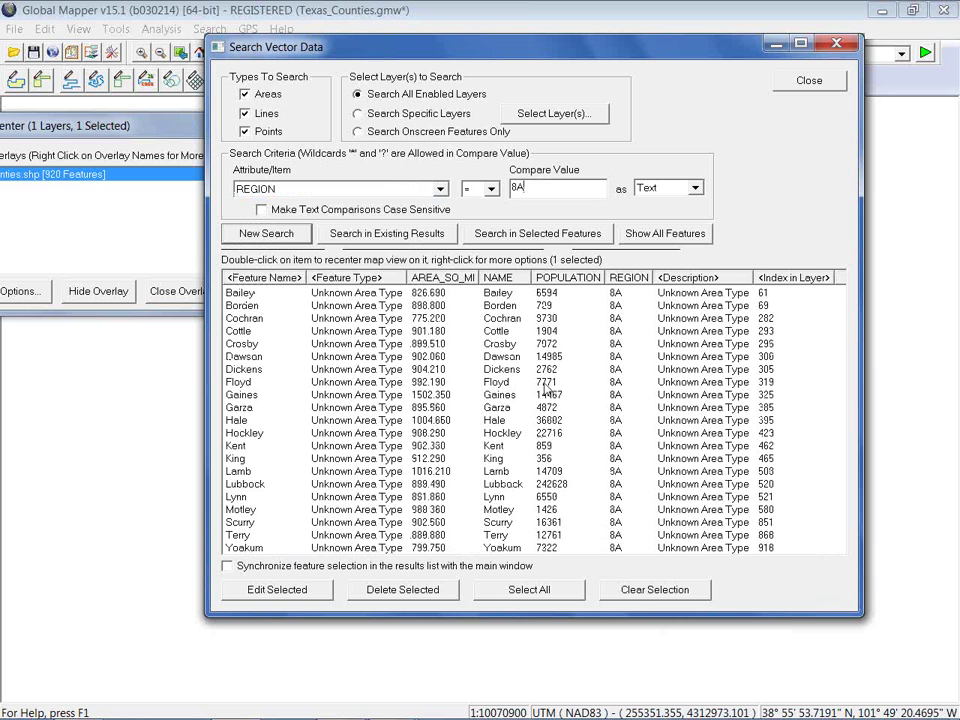
# Step: Set the Region attribute to 8 for all counties in the search results, close the search and clear the map selection
pyautogui.click(556, 292)
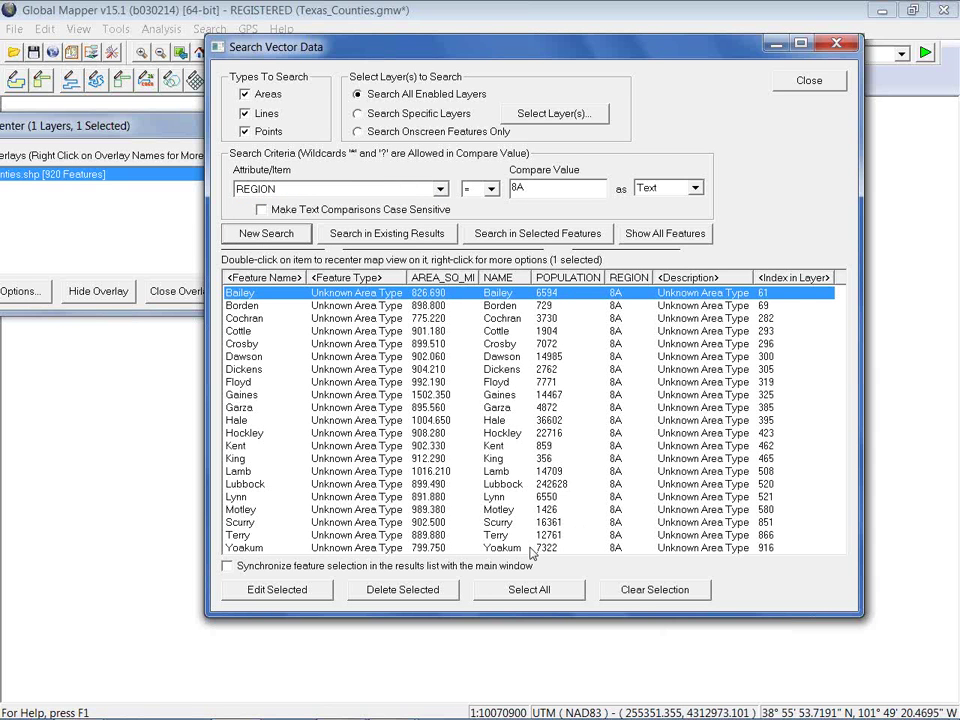
pyautogui.click(528, 590)
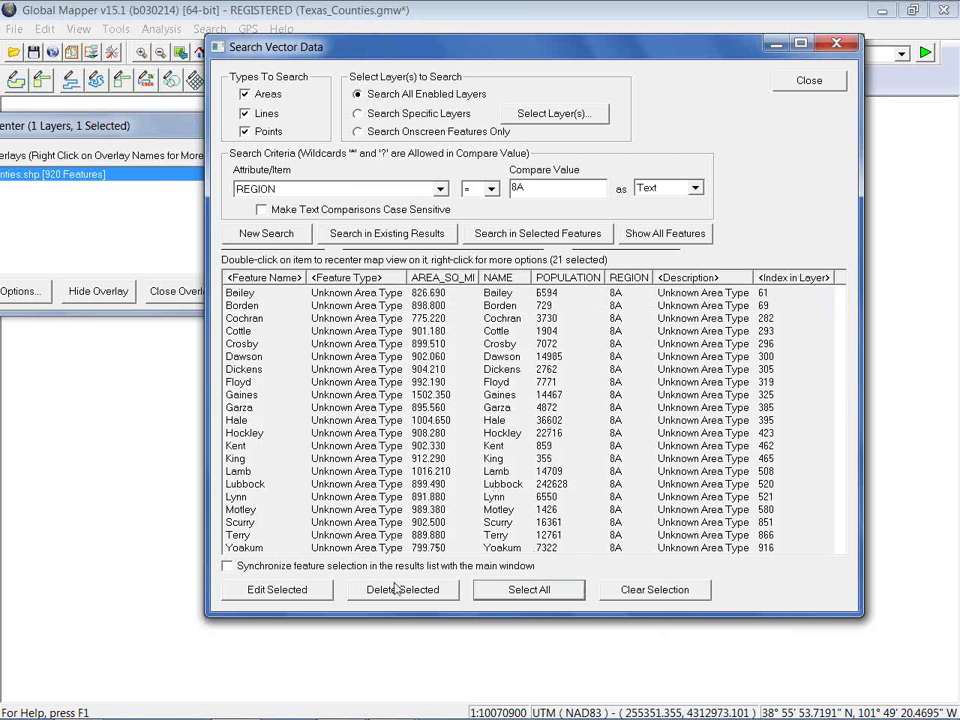
pyautogui.click(280, 590)
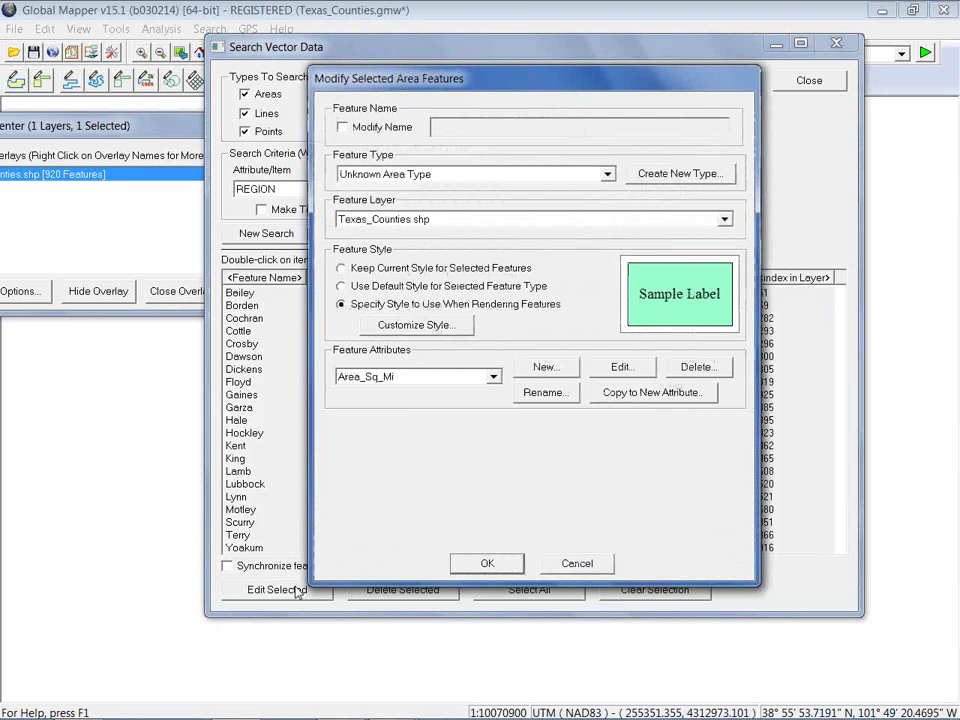
pyautogui.click(492, 376)
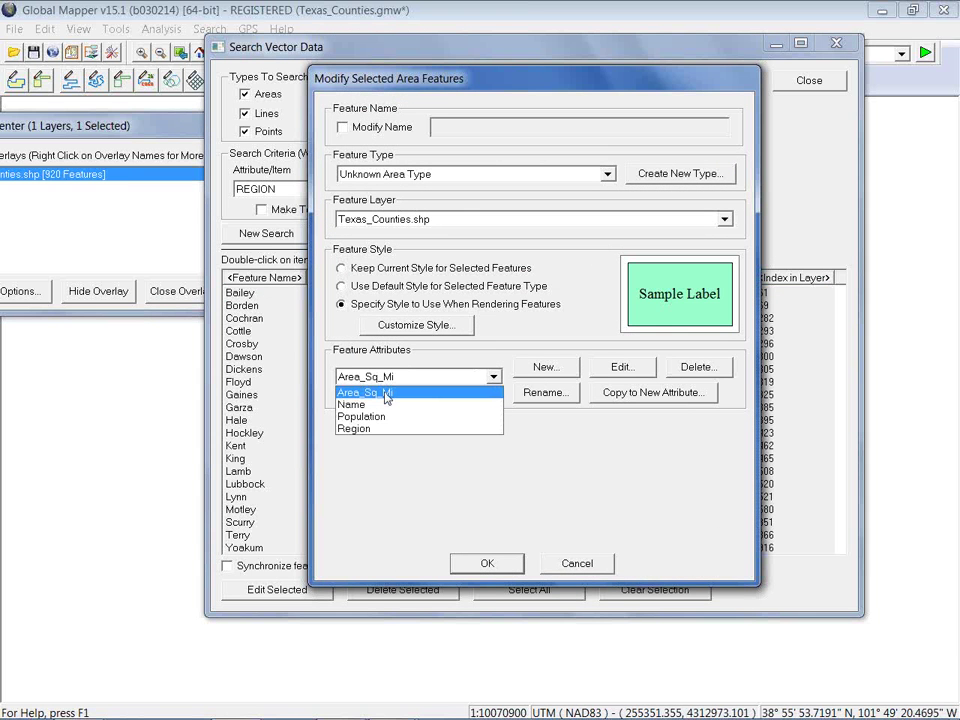
pyautogui.click(366, 429)
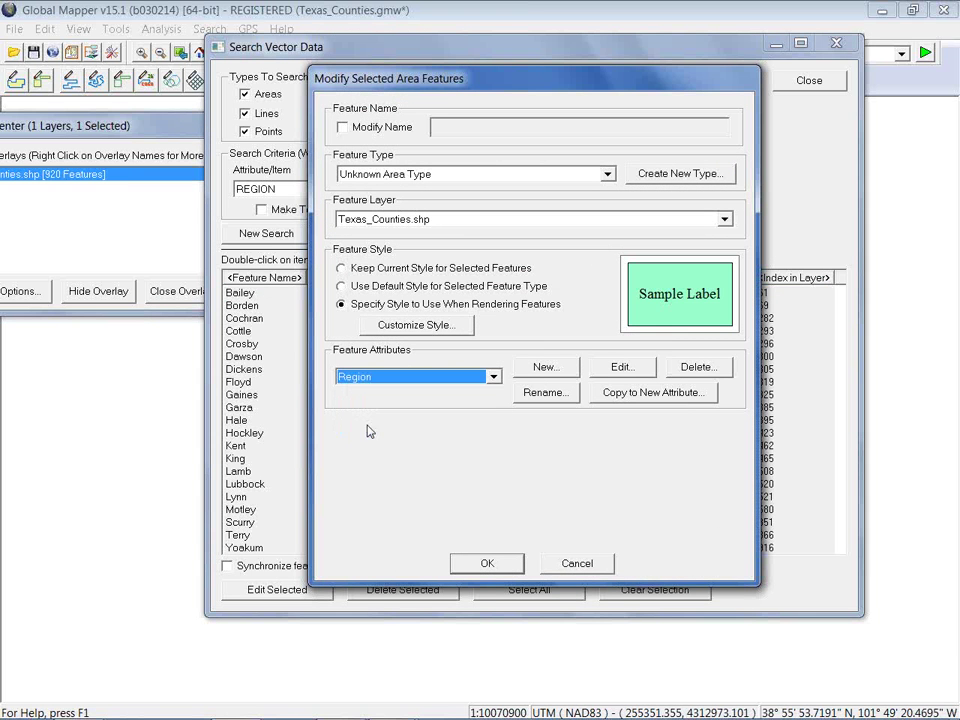
pyautogui.click(620, 368)
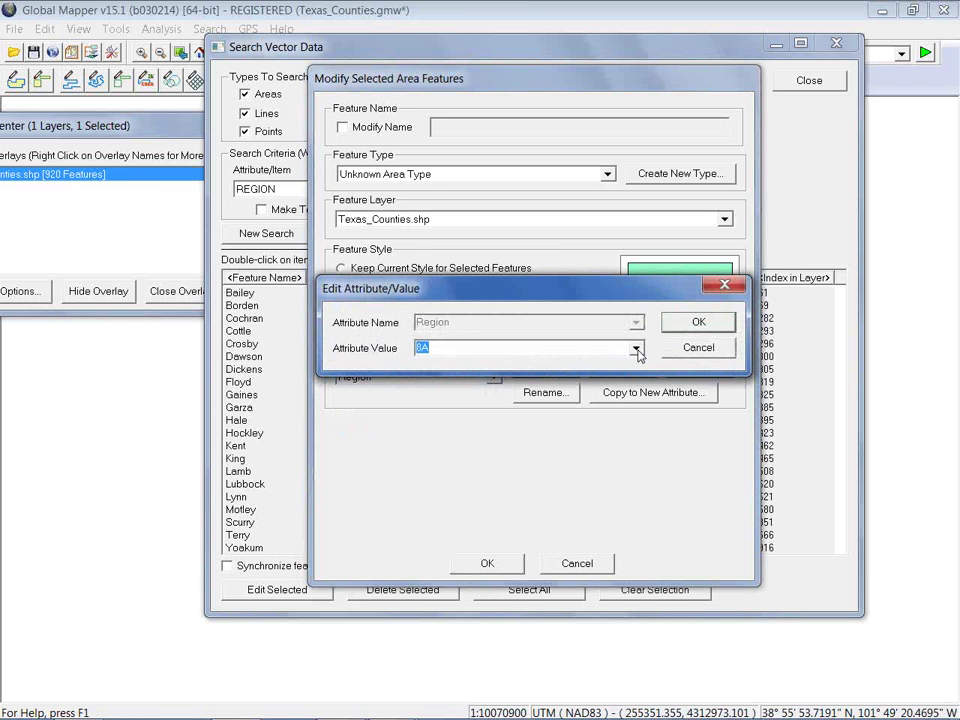
pyautogui.click(636, 349)
pyautogui.write('8')
pyautogui.click(698, 324)
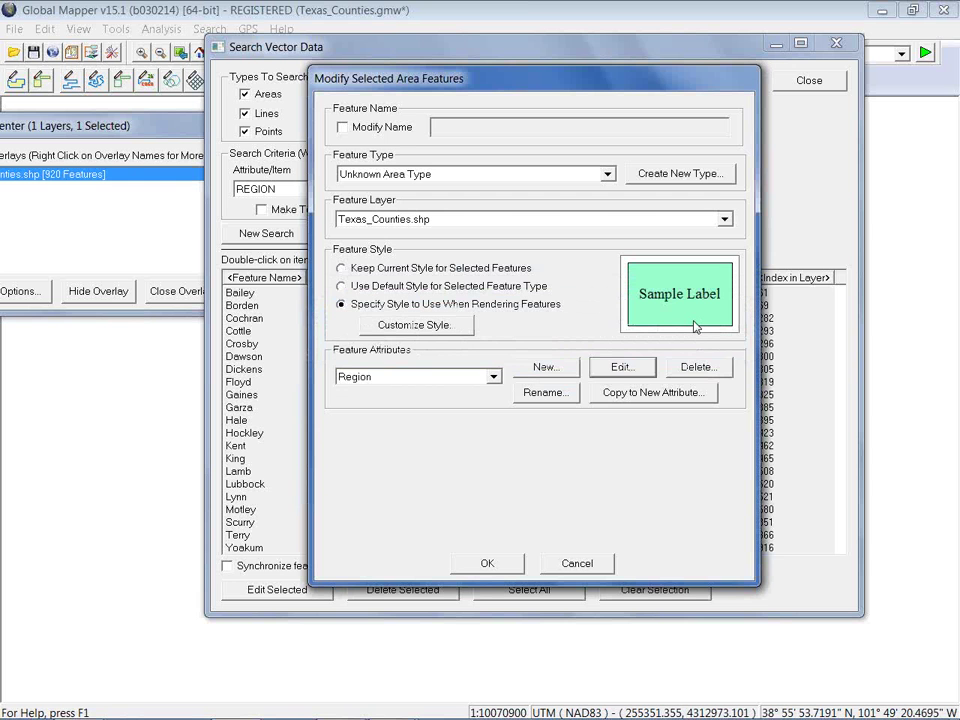
pyautogui.click(488, 564)
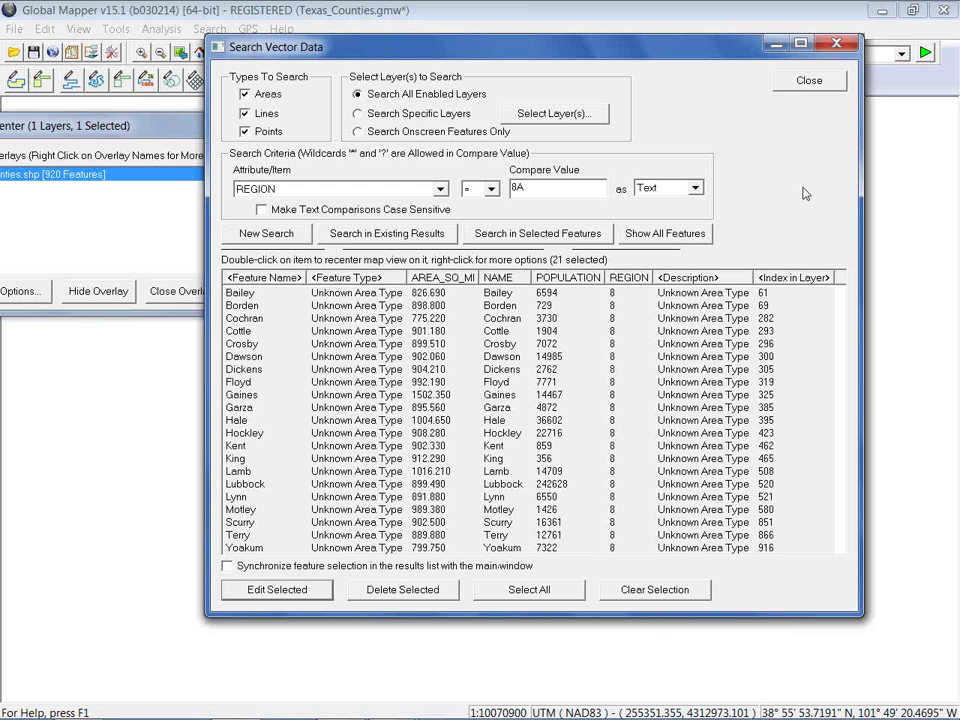
pyautogui.click(809, 84)
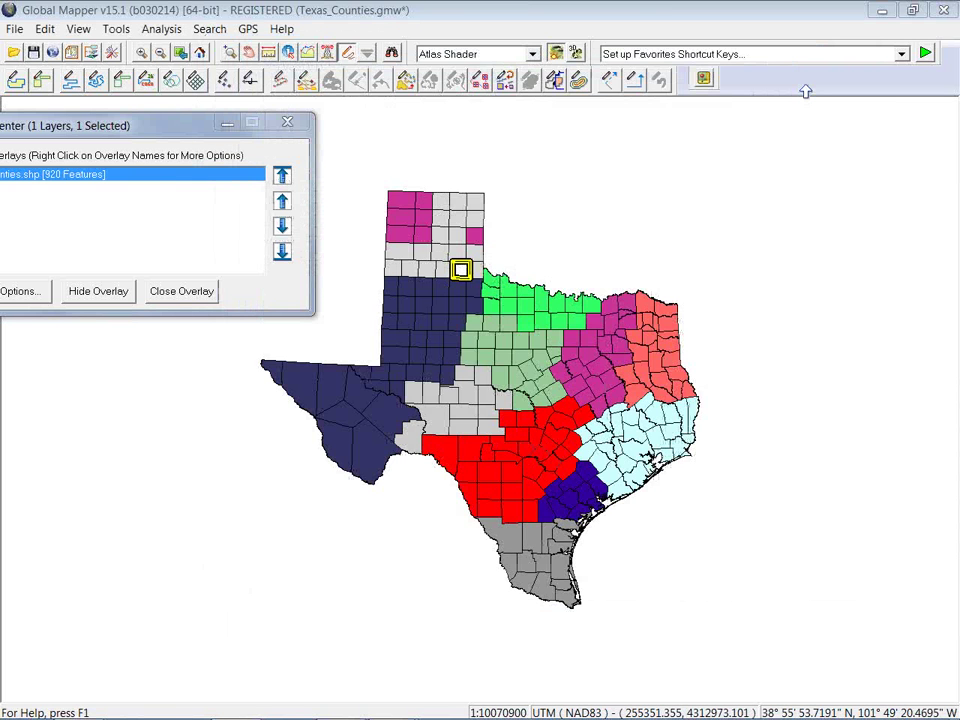
pyautogui.click(797, 211)
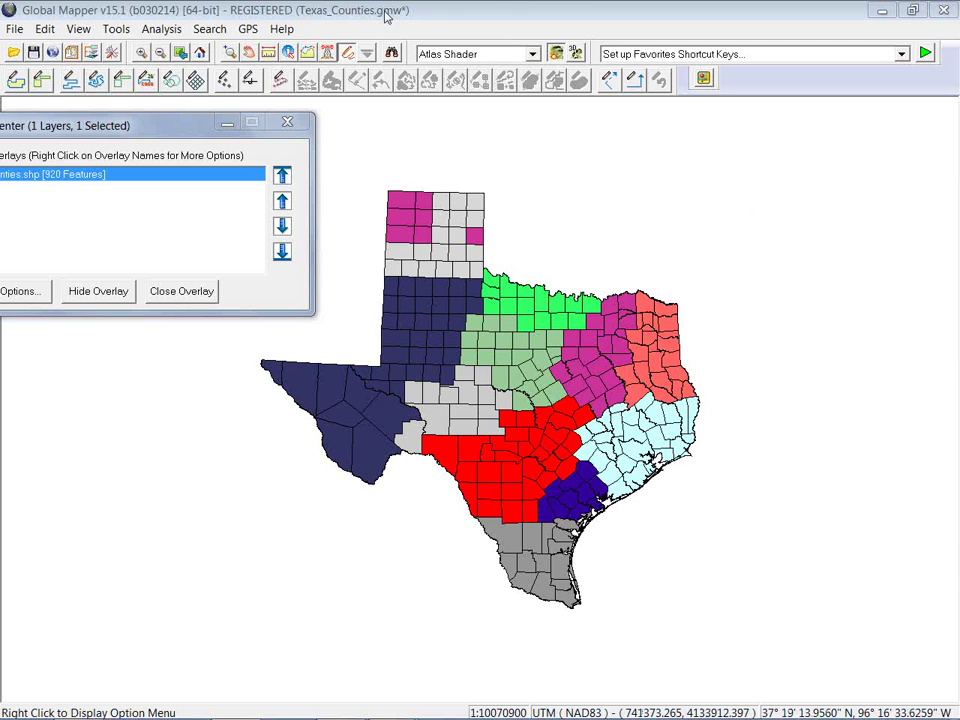
# Step: Search and replace the REGION value 2 with 1 across all features, and close the Search and Replace dialog
pyautogui.click(208, 29)
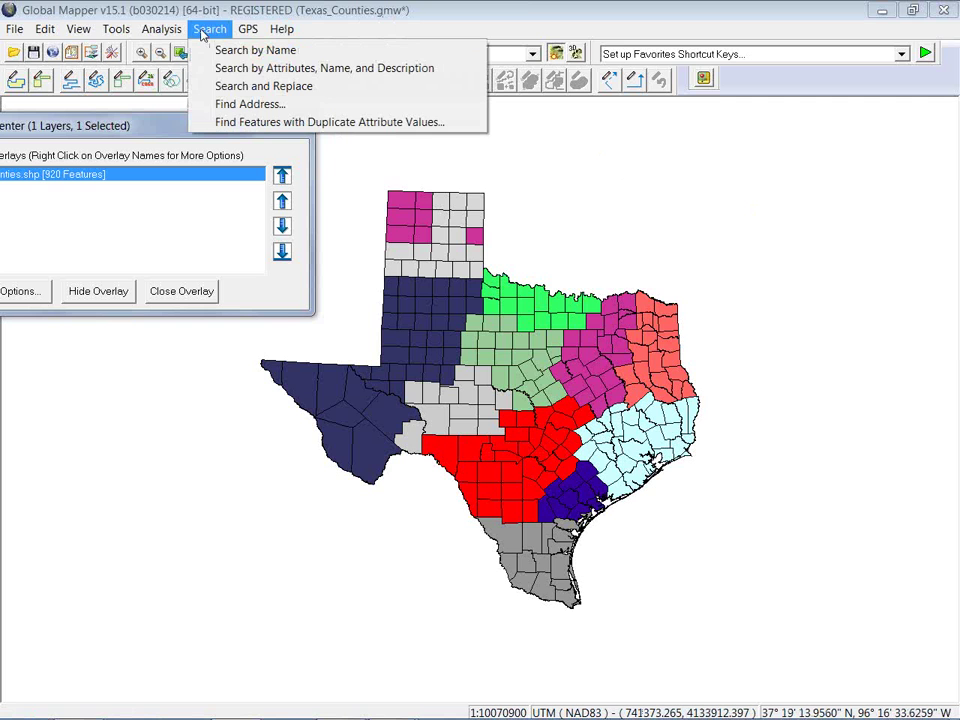
pyautogui.click(248, 87)
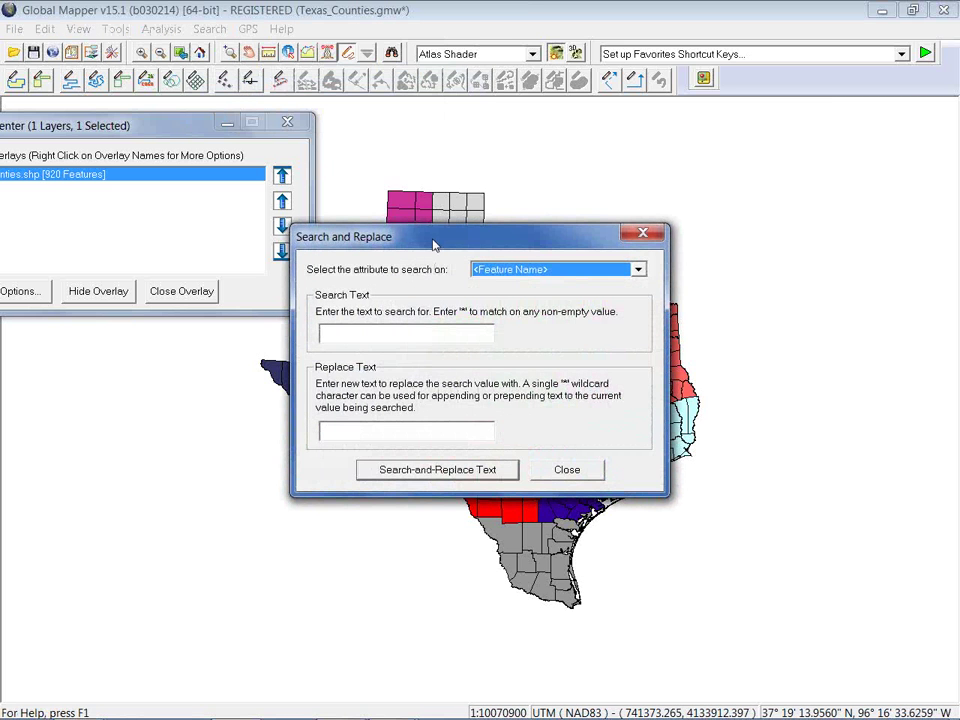
pyautogui.moveTo(434, 245); pyautogui.dragTo(444, 207)
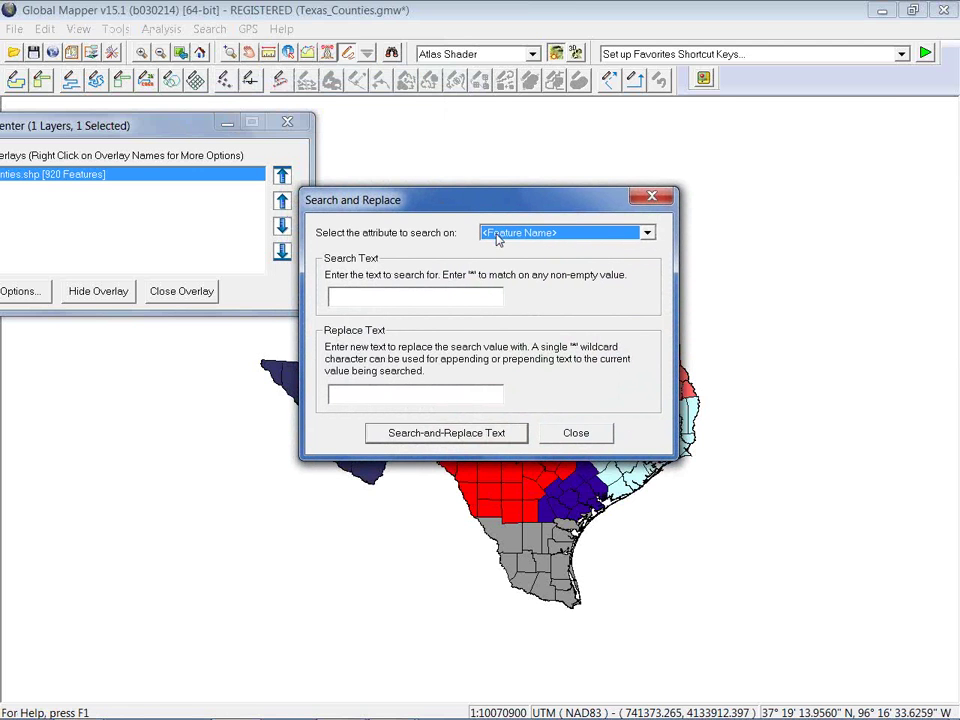
pyautogui.click(647, 233)
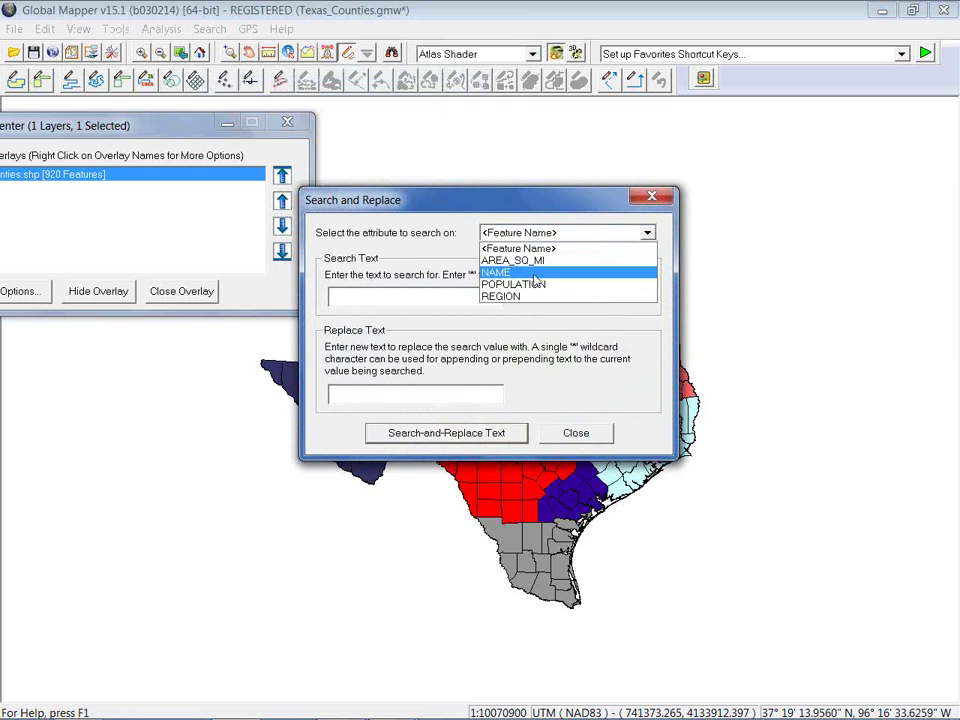
pyautogui.click(553, 297)
pyautogui.click(402, 297)
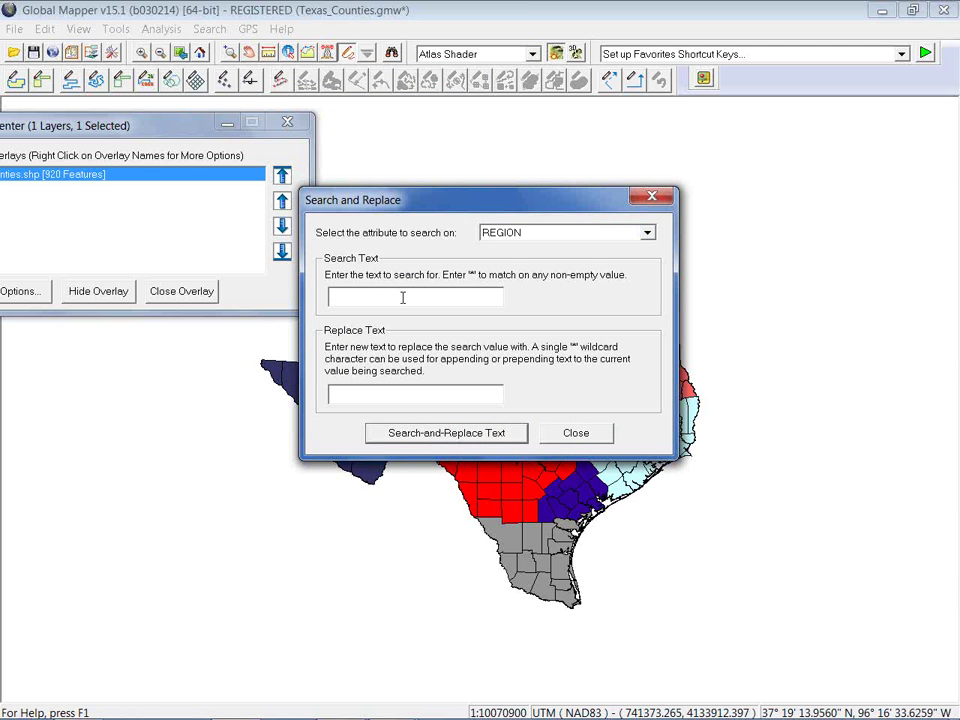
pyautogui.write('2')
pyautogui.moveTo(484, 206)
pyautogui.mouseDown()
pyautogui.moveTo(476, 204)
pyautogui.moveTo(482, 188)
pyautogui.mouseUp()
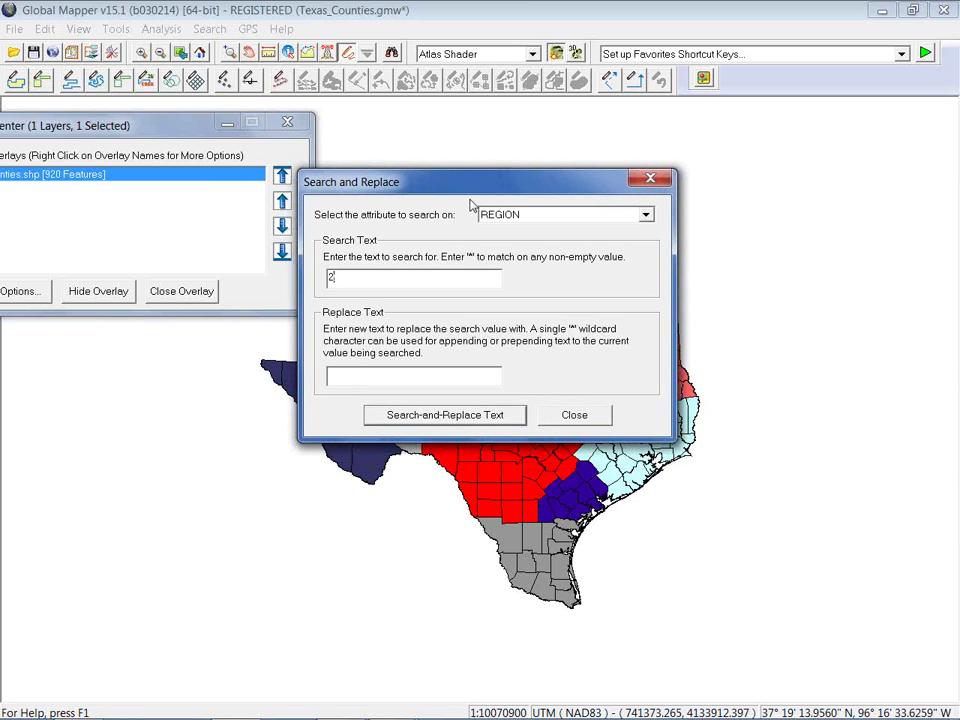
pyautogui.click(390, 374)
pyautogui.write('1')
pyautogui.click(467, 416)
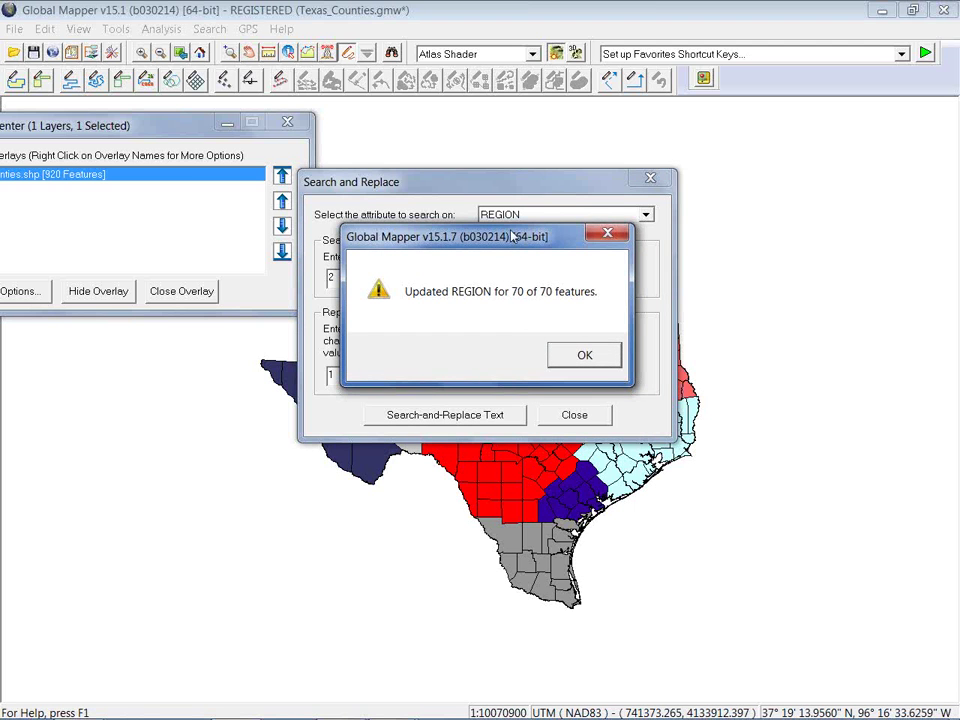
pyautogui.moveTo(513, 237); pyautogui.dragTo(500, 254)
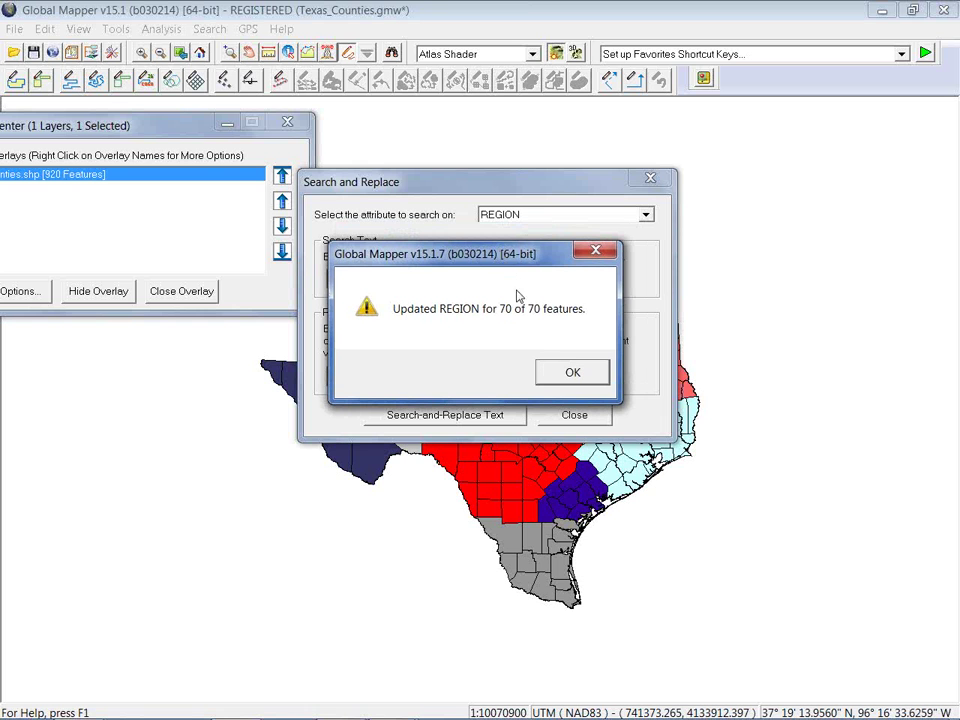
pyautogui.click(556, 372)
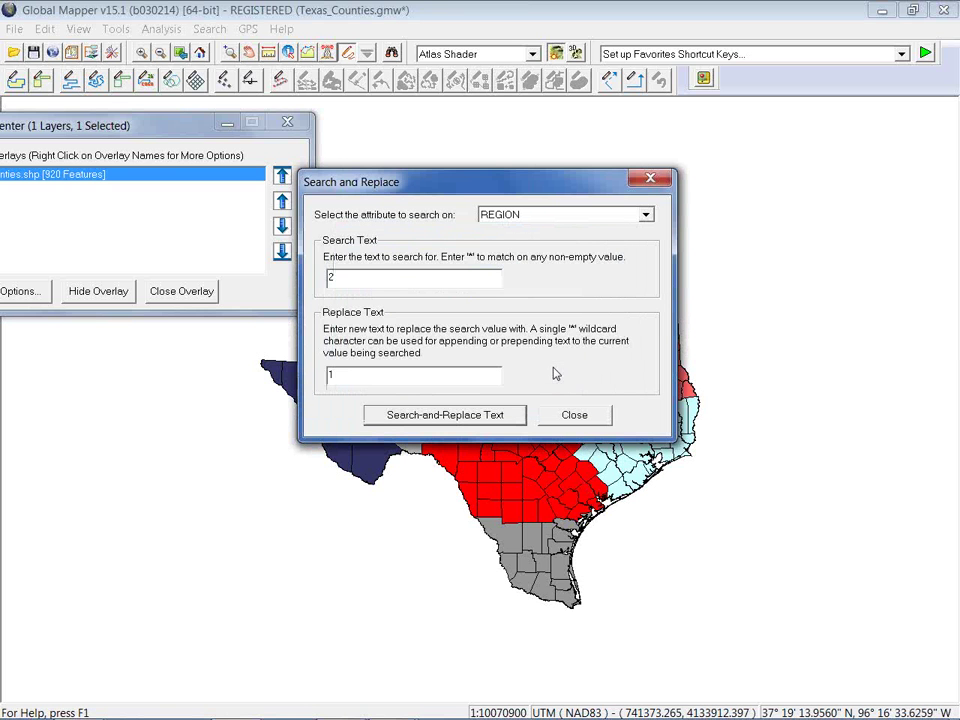
pyautogui.click(574, 414)
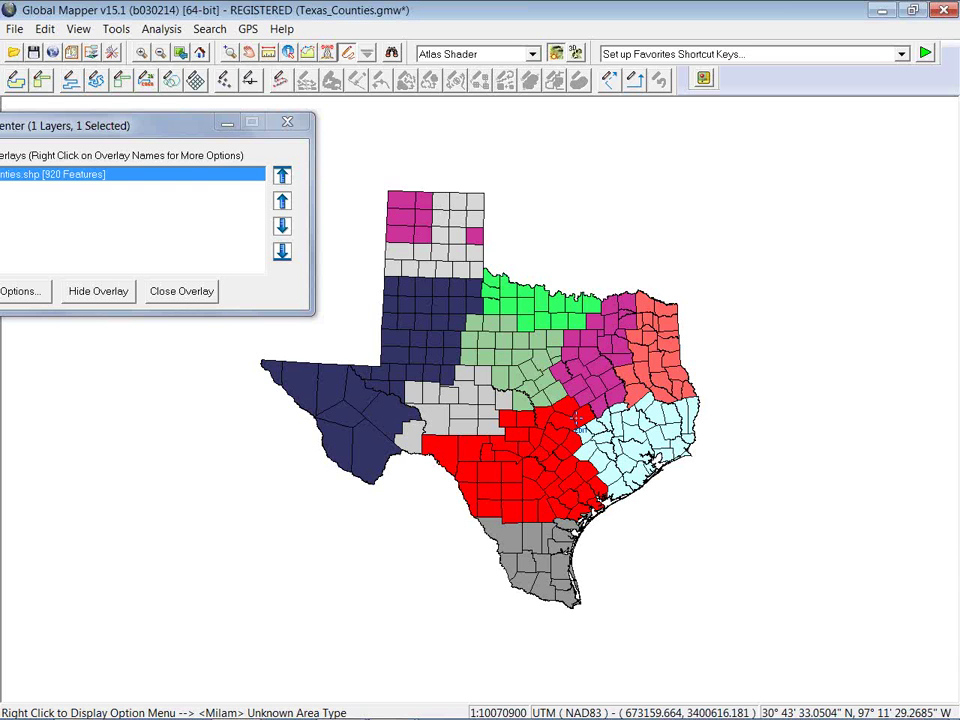
# Step: Inspect the Region attribute in Hansford county's editable feature information and close it without making changes
pyautogui.click(165, 120)
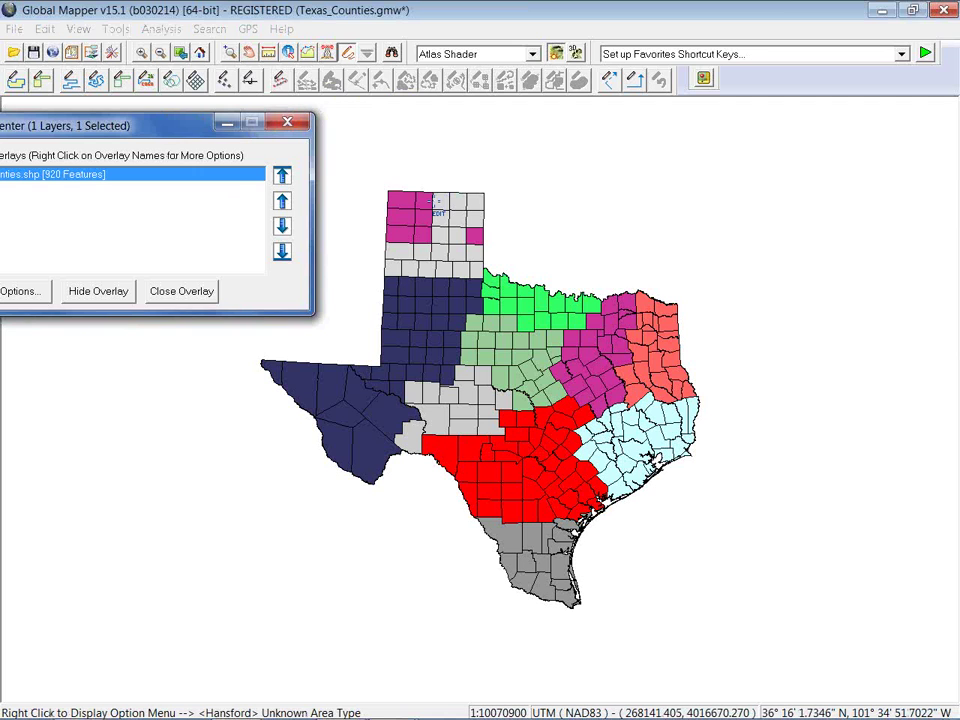
pyautogui.click(436, 208)
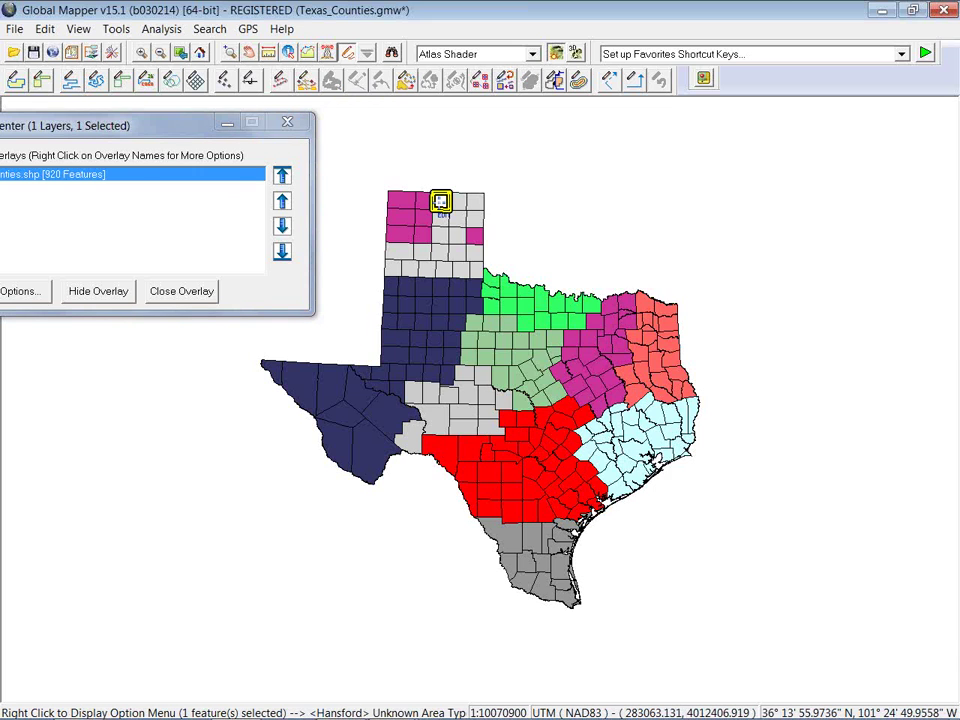
pyautogui.rightClick(437, 199)
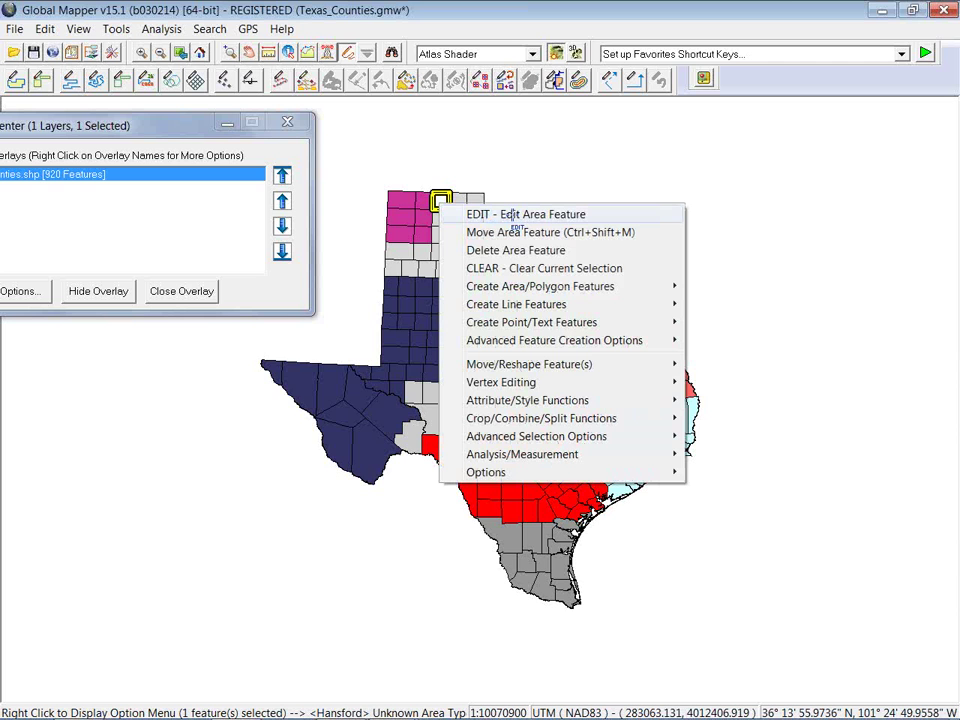
pyautogui.click(513, 216)
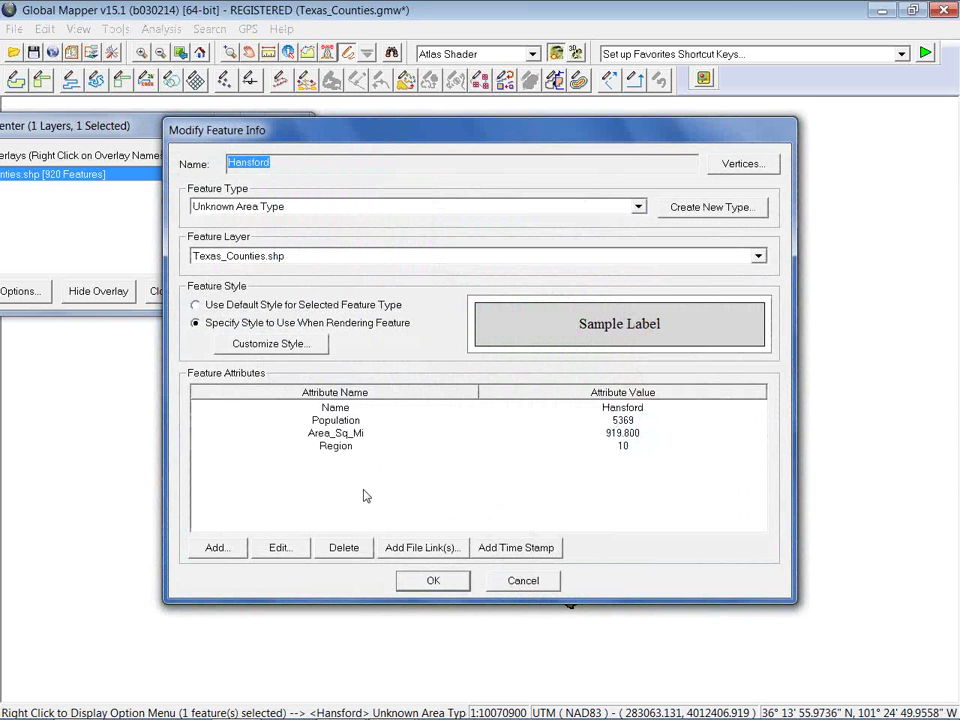
pyautogui.click(338, 447)
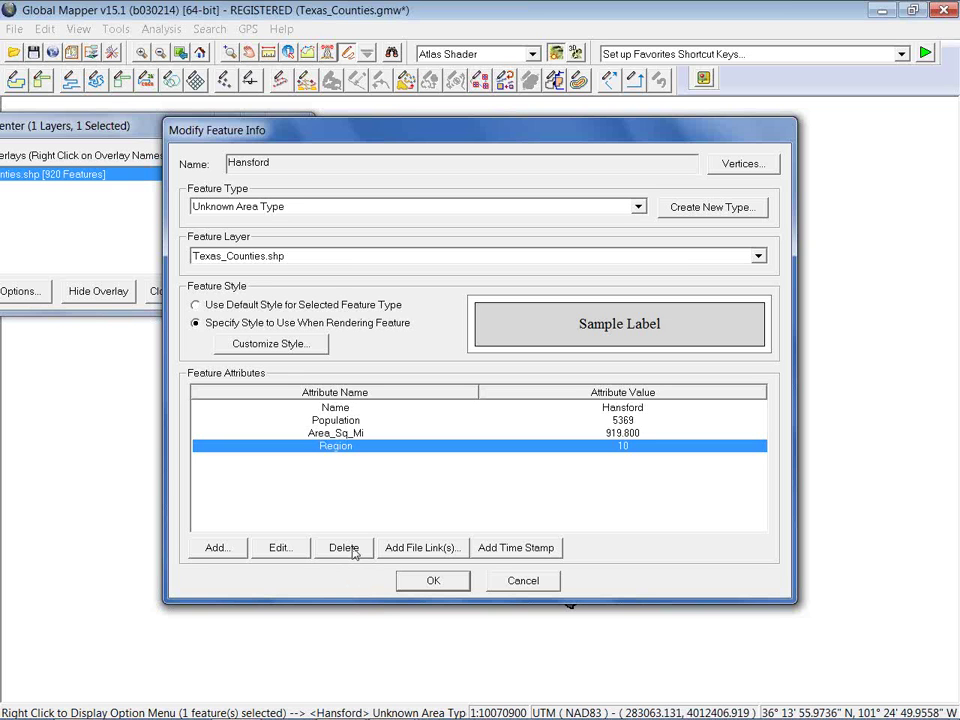
pyautogui.click(521, 582)
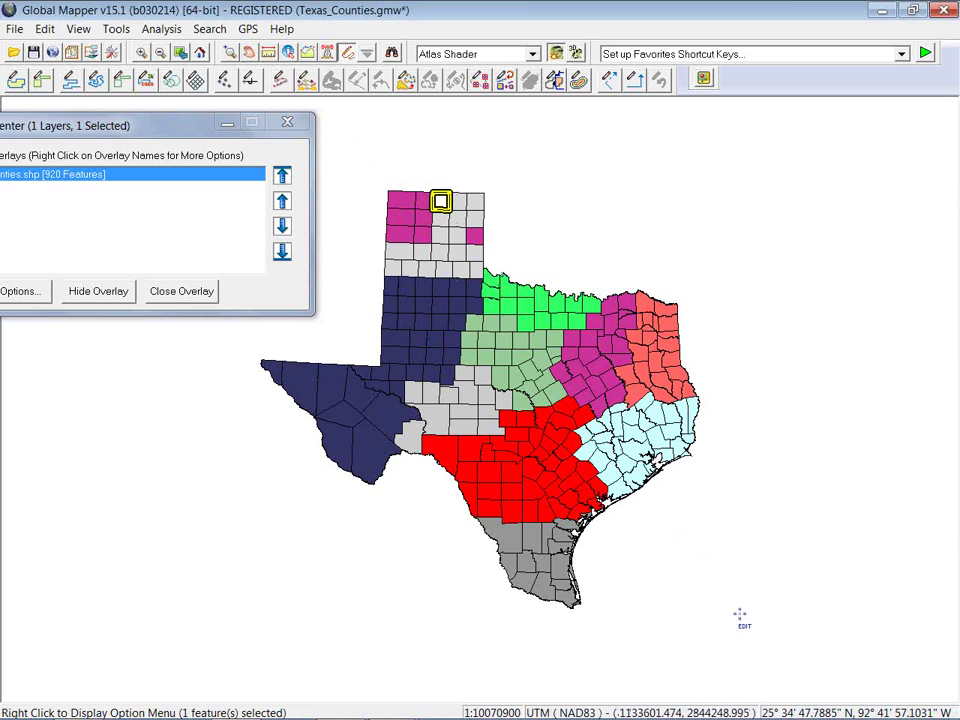
# Step: Select nearly all counties, review which attributes can be deleted from them, cancel without deleting any, and clear the selection
pyautogui.moveTo(740, 616); pyautogui.dragTo(748, 632)
pyautogui.rightClick(566, 217)
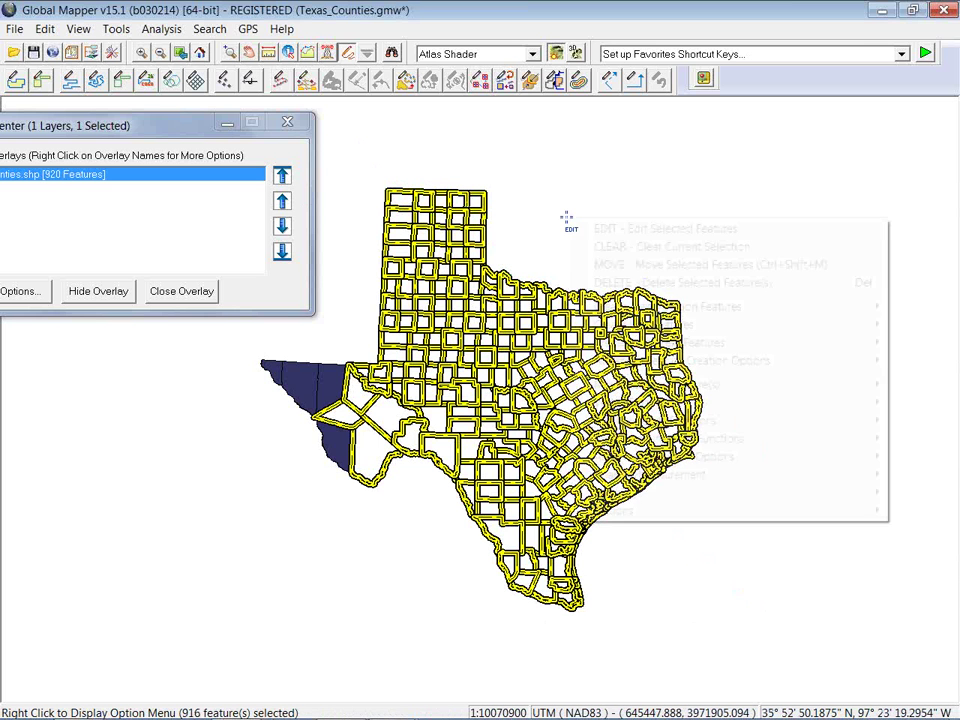
pyautogui.click(604, 229)
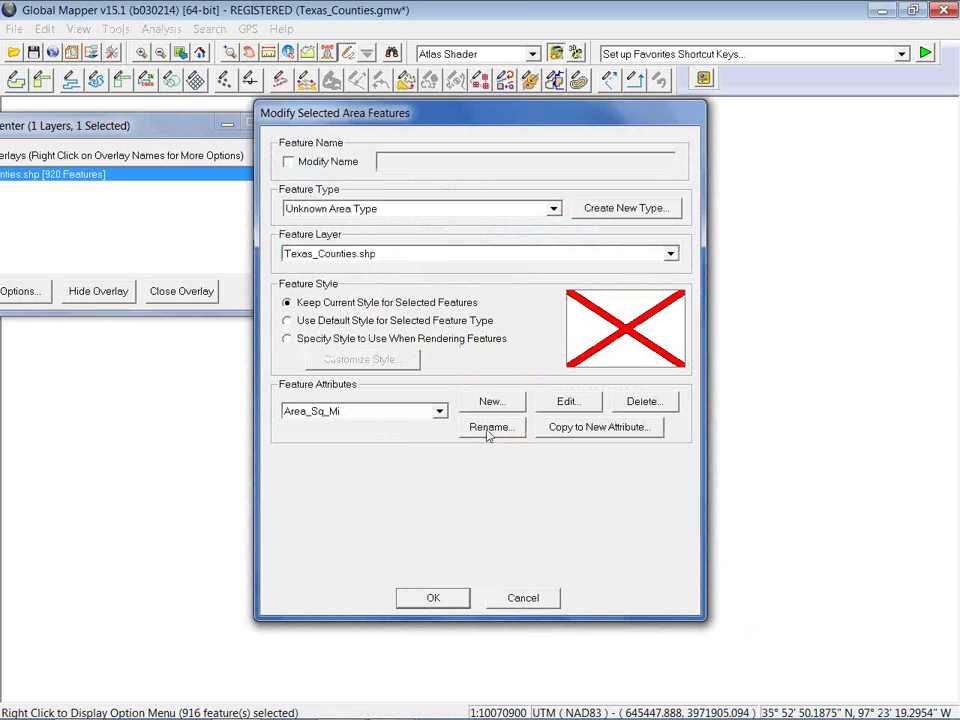
pyautogui.click(640, 401)
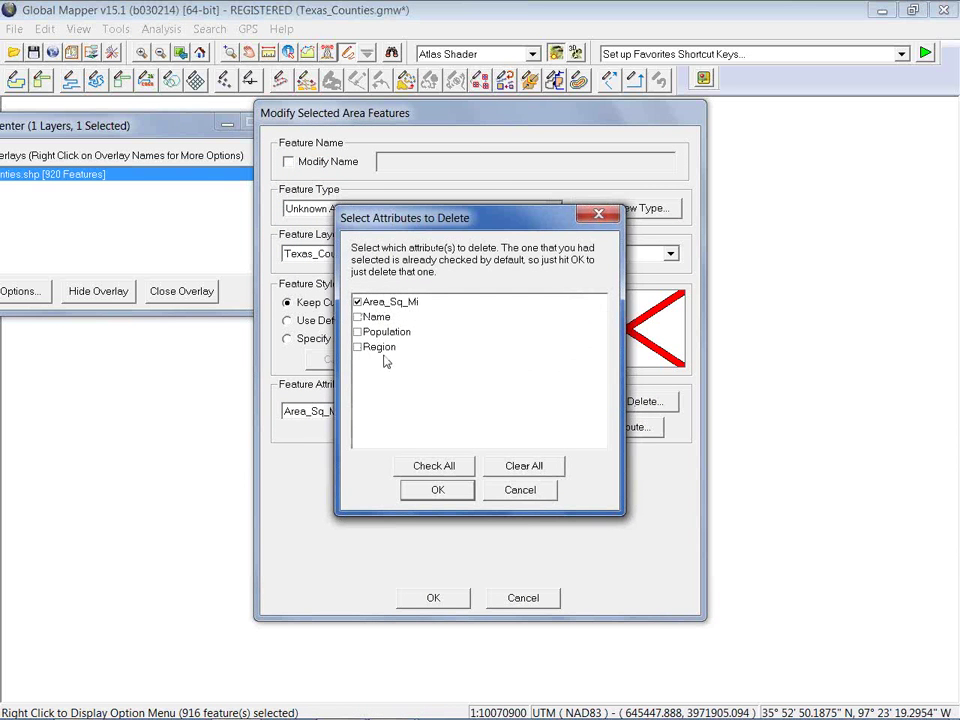
pyautogui.click(512, 490)
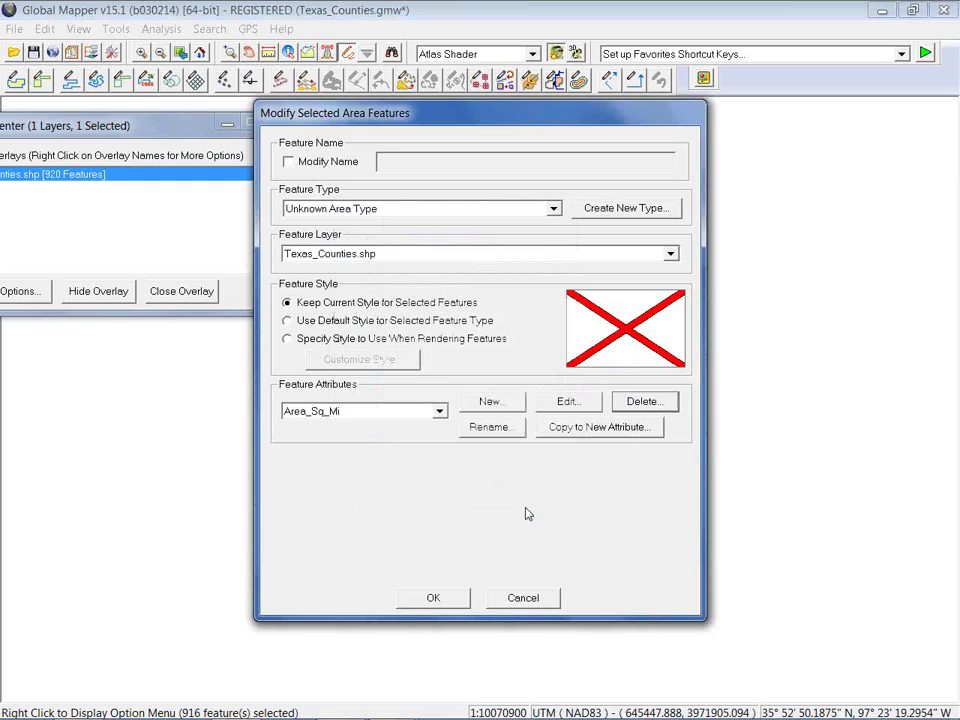
pyautogui.click(518, 598)
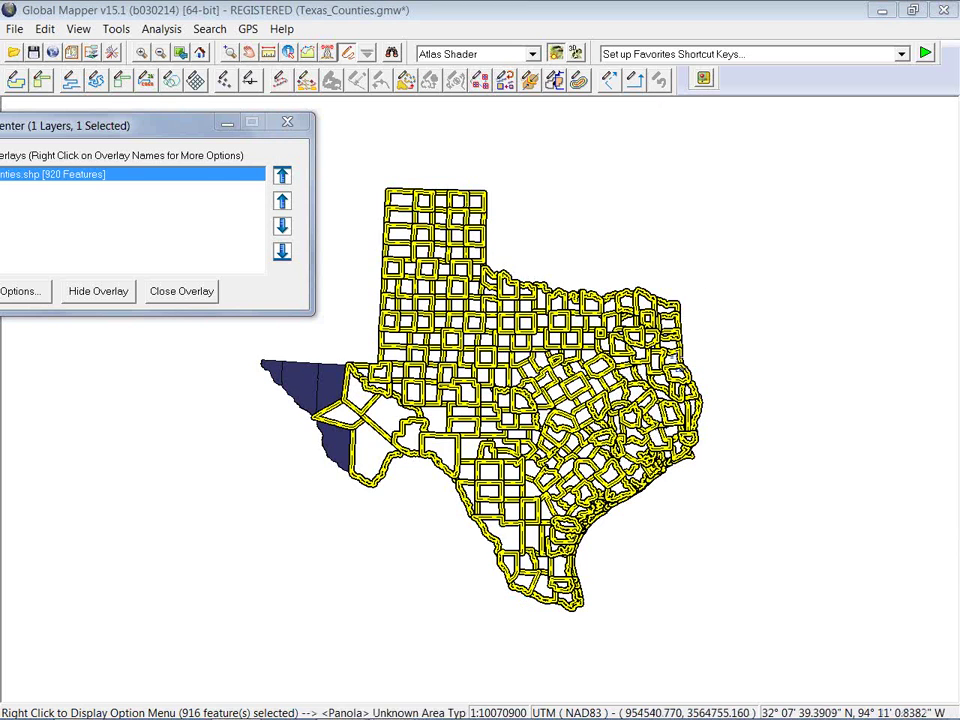
pyautogui.click(602, 197)
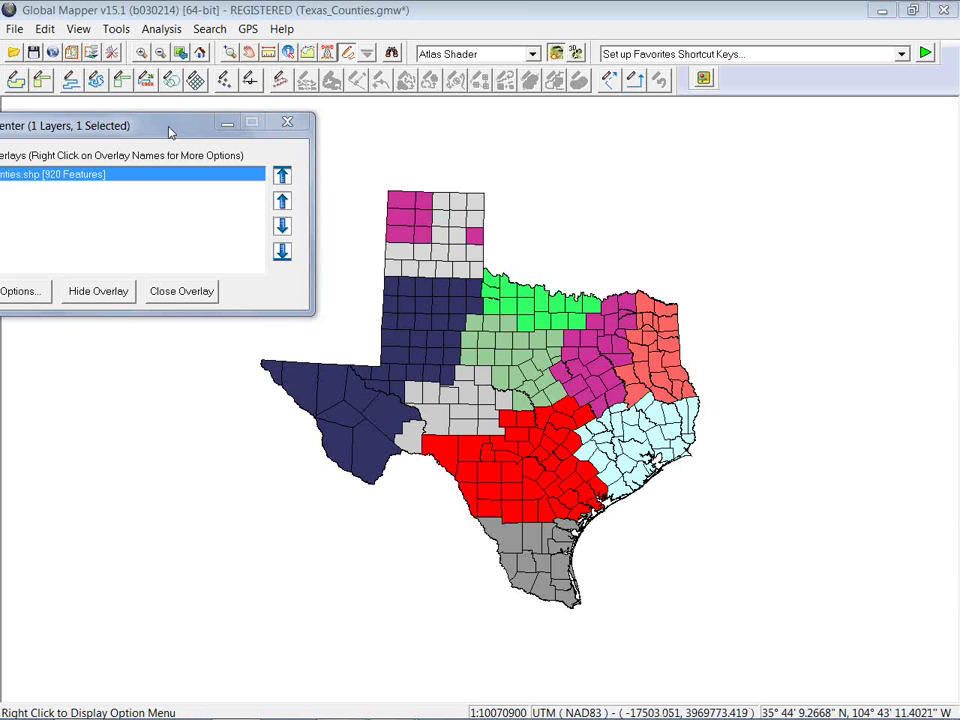
# Step: Split the Texas_Counties.shp layer into separate sub-layers based on the REGION attribute value
pyautogui.moveTo(170, 132); pyautogui.dragTo(669, 171)
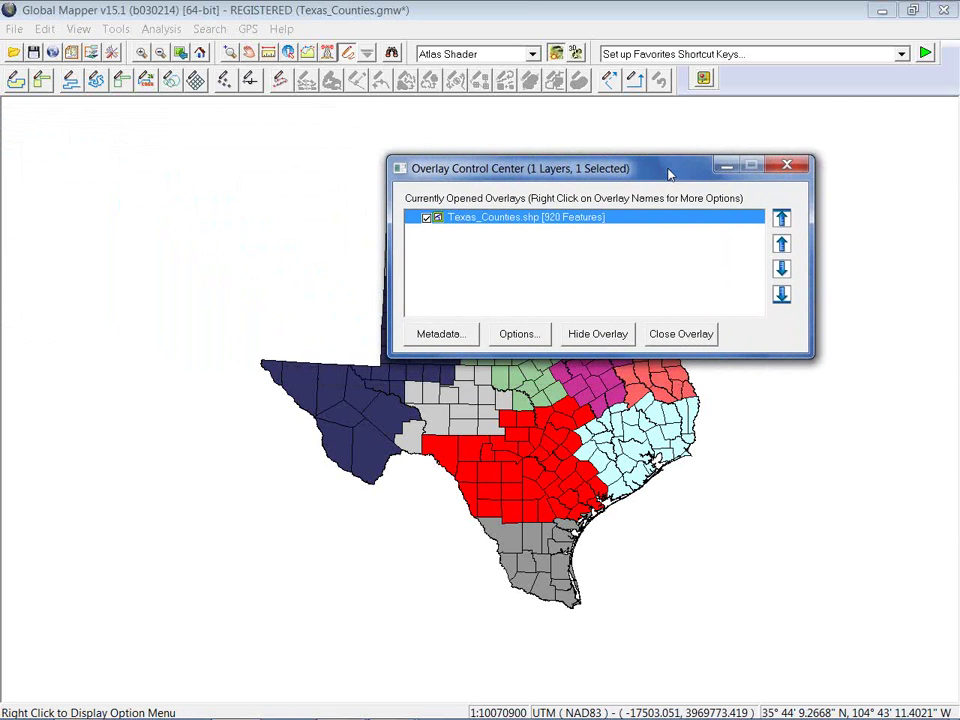
pyautogui.moveTo(570, 165); pyautogui.dragTo(711, 170)
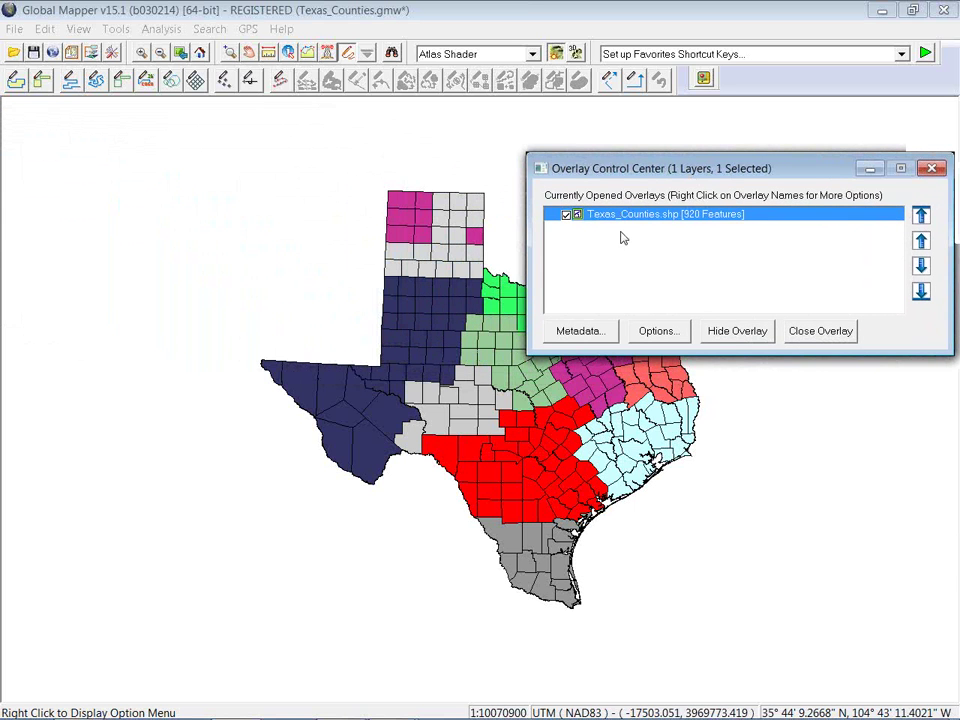
pyautogui.rightClick(624, 217)
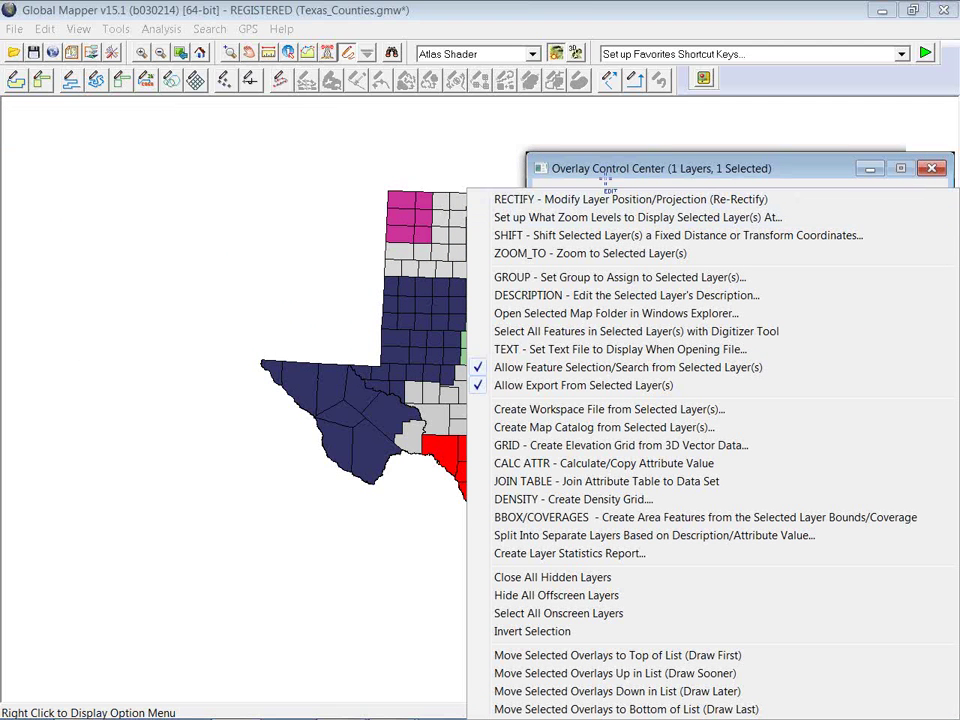
pyautogui.rightClick(648, 168)
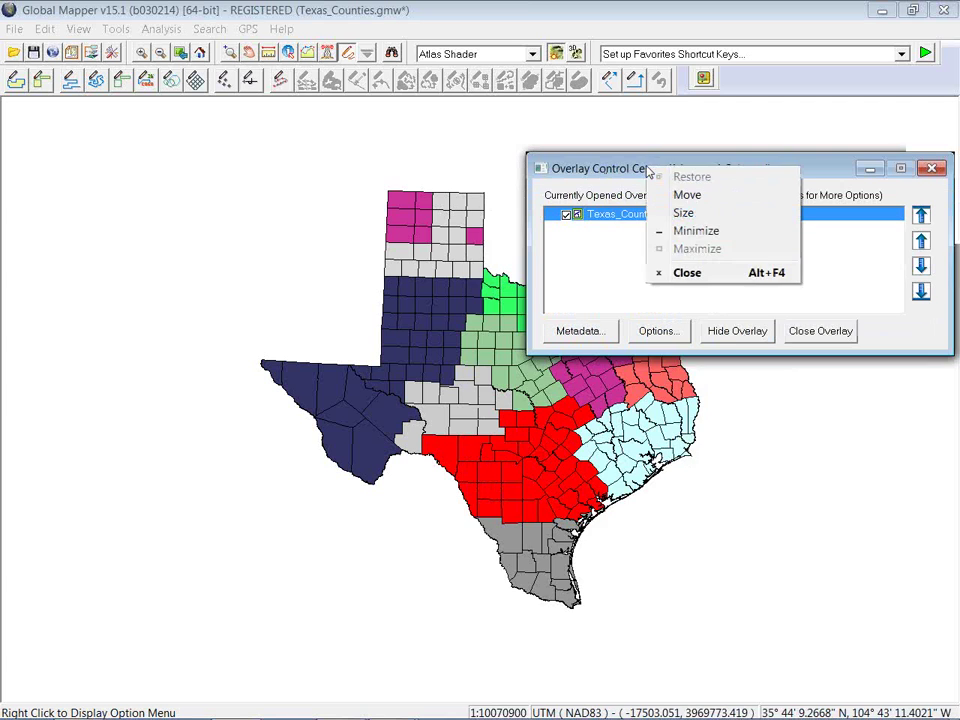
pyautogui.rightClick(612, 219)
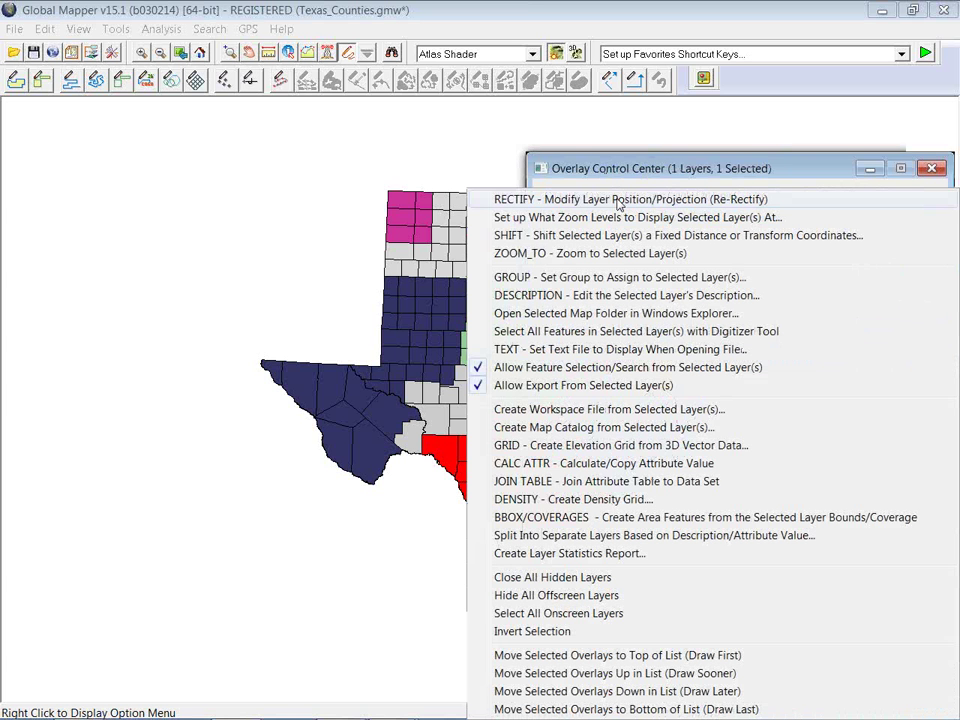
pyautogui.click(581, 540)
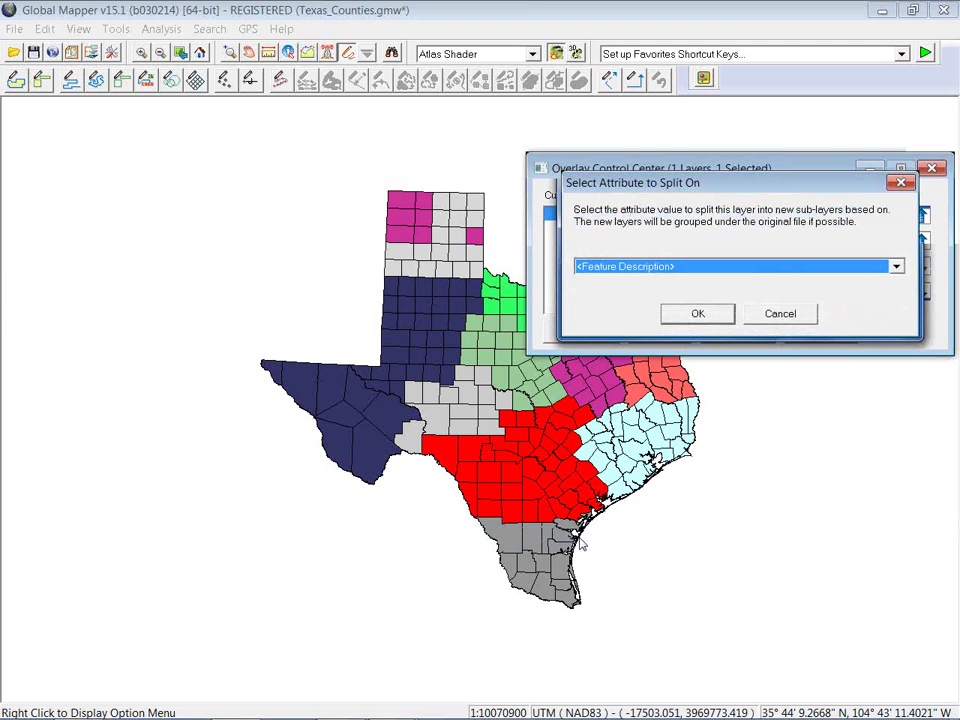
pyautogui.click(897, 266)
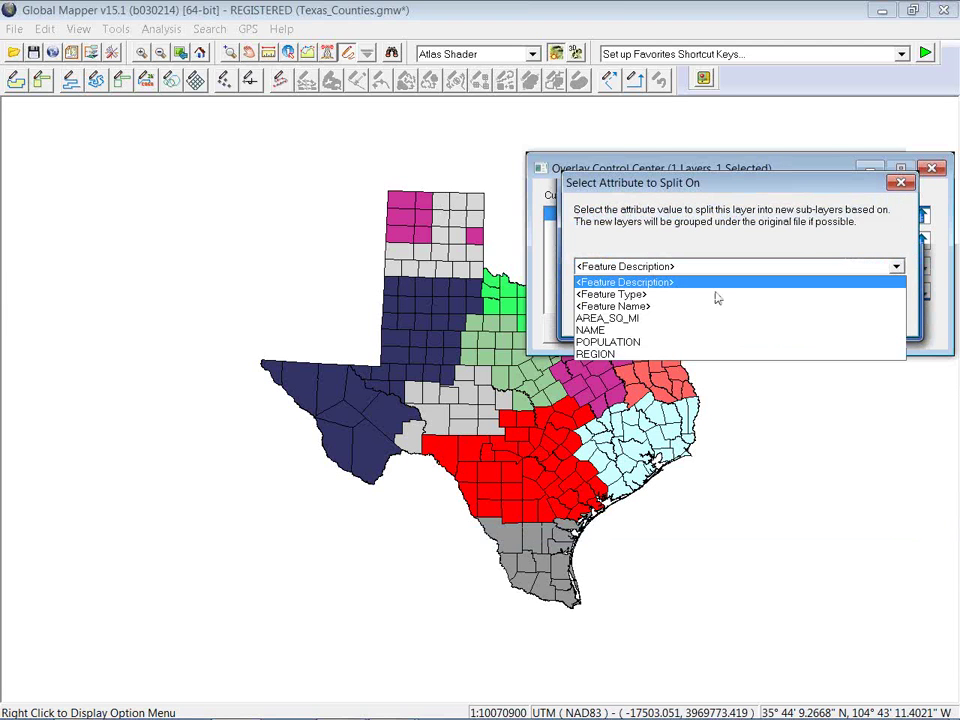
pyautogui.click(597, 355)
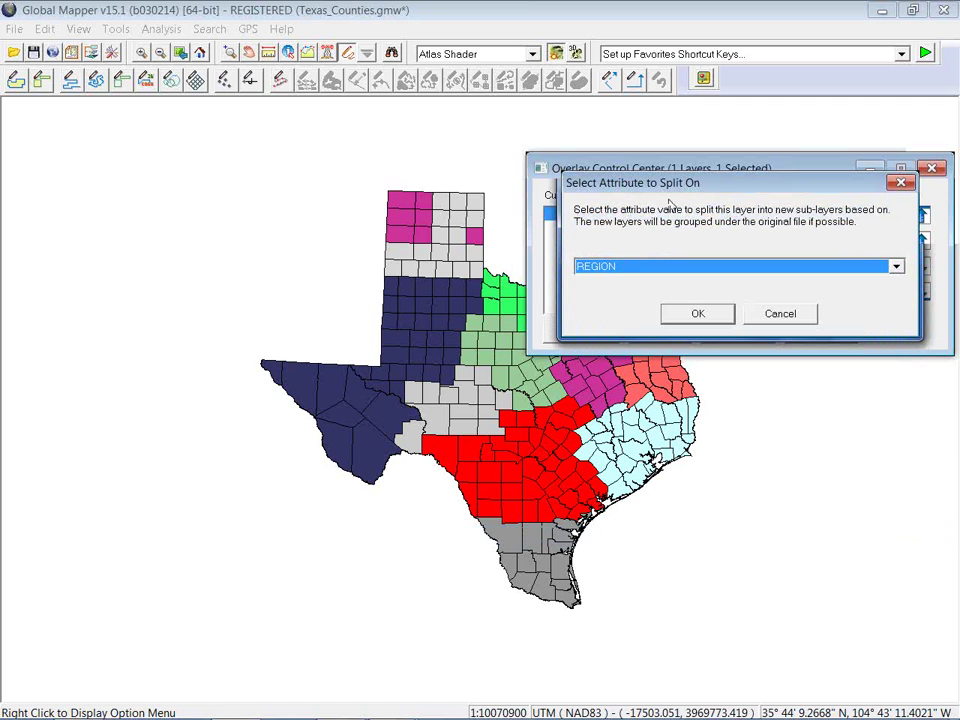
pyautogui.moveTo(674, 192); pyautogui.dragTo(727, 342)
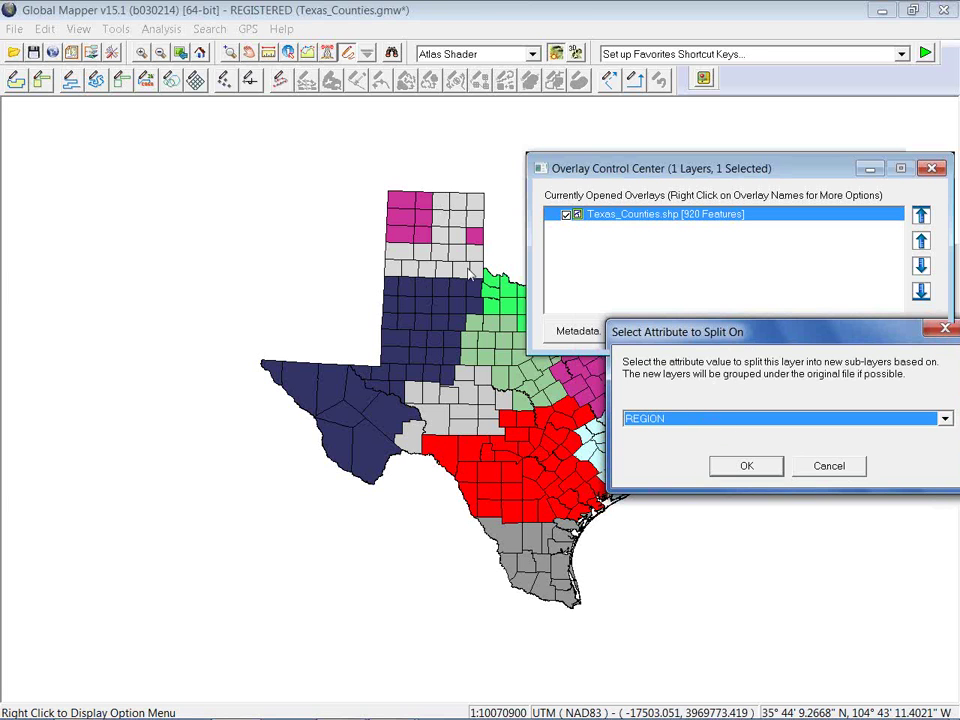
pyautogui.click(747, 467)
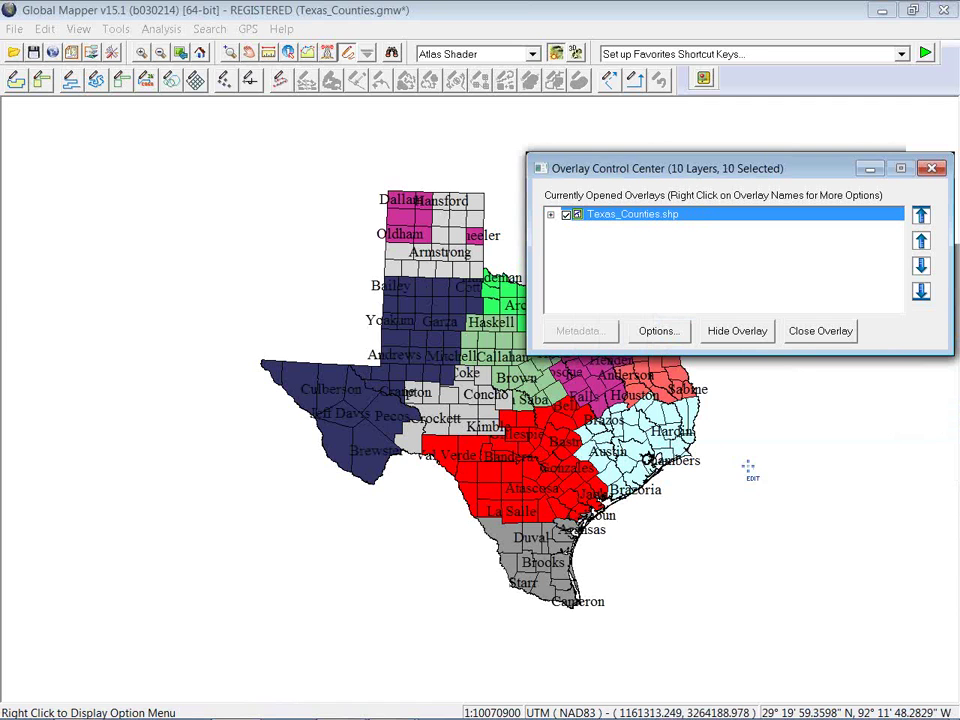
# Step: Expand the Texas_Counties.shp group to list its region sub-layers and move the overlay list clear of the map
pyautogui.click(550, 215)
pyautogui.click(660, 241)
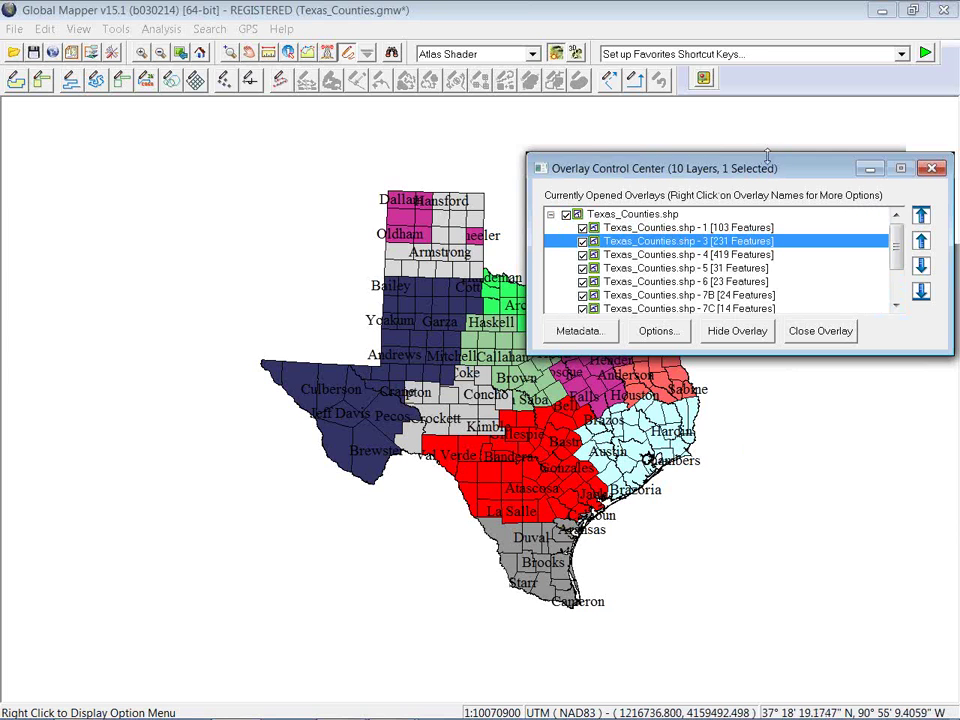
pyautogui.moveTo(767, 167); pyautogui.dragTo(824, 142)
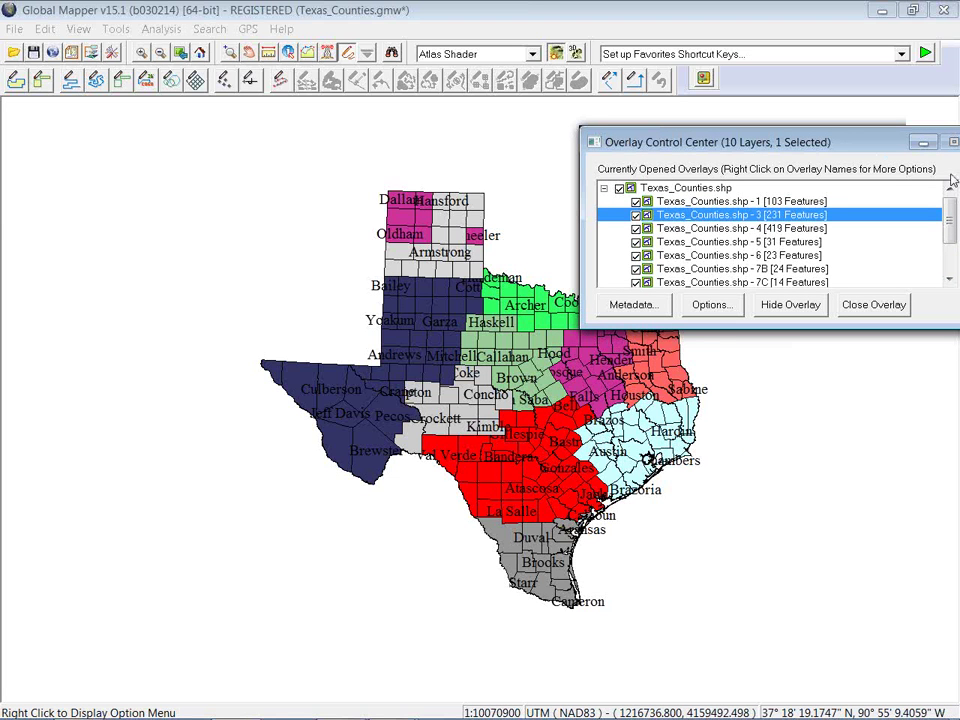
# Step: Hide the region 4, 5, 6 and 7B sub-layers one by one, and show them all again
pyautogui.click(636, 229)
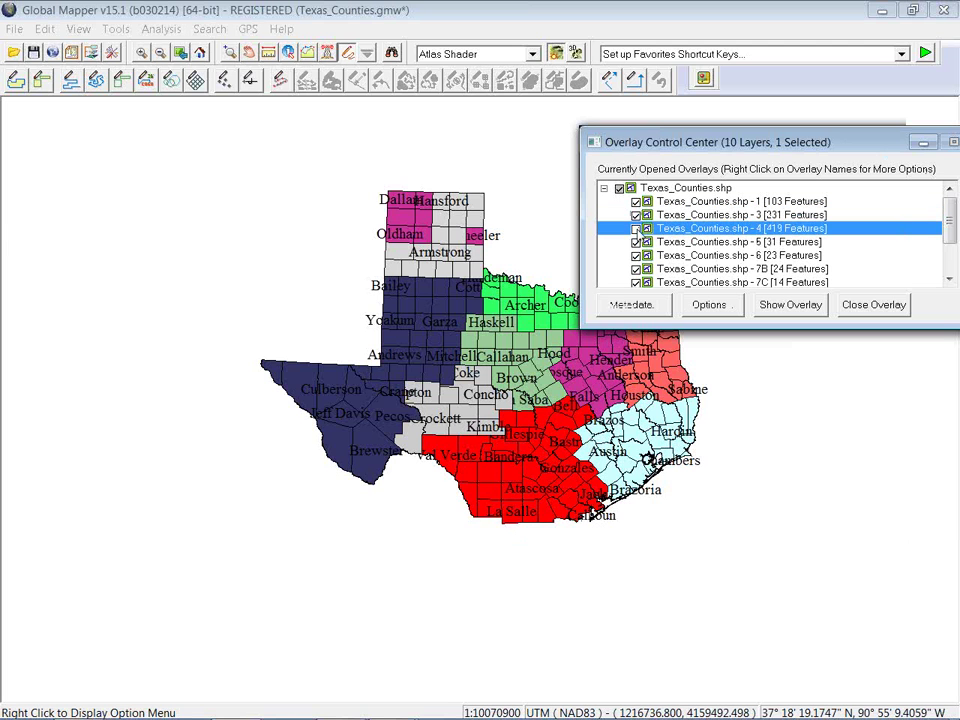
pyautogui.click(636, 242)
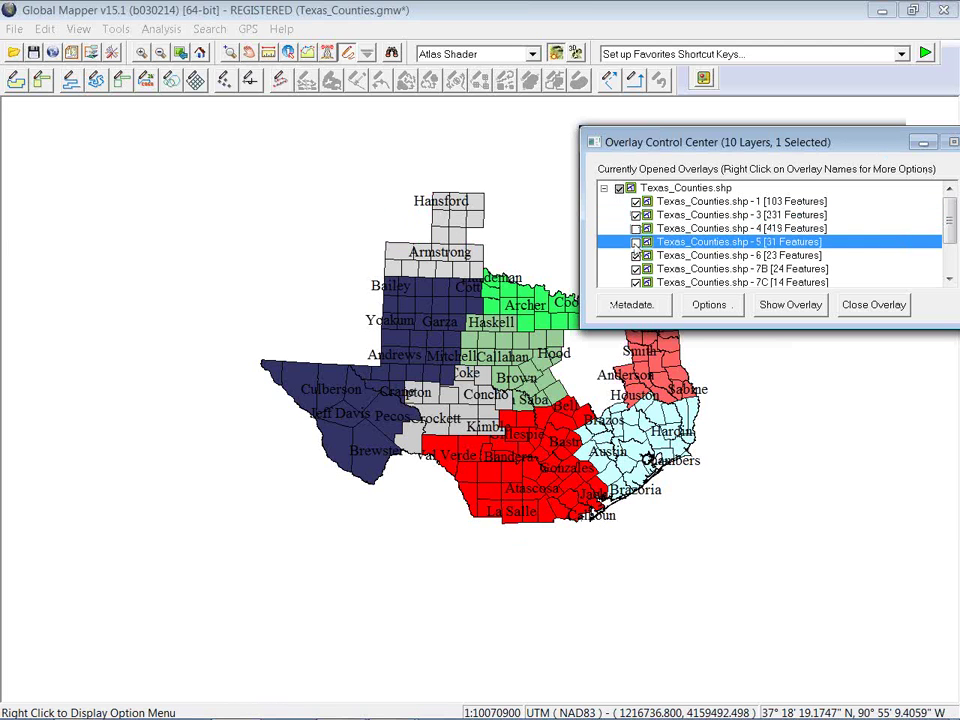
pyautogui.click(636, 256)
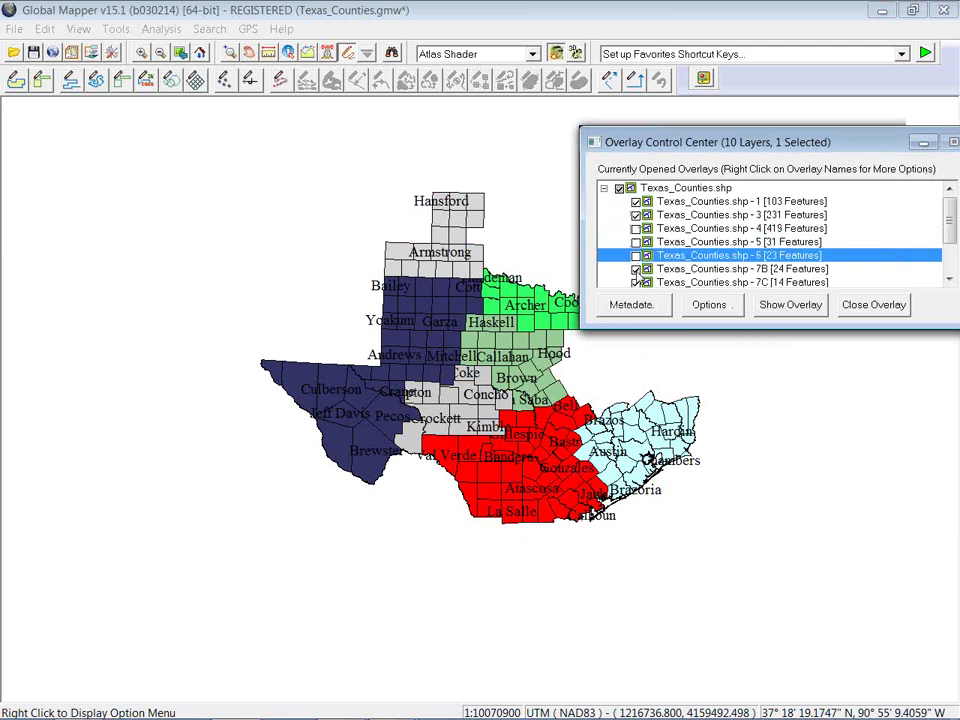
pyautogui.click(636, 269)
pyautogui.click(638, 284)
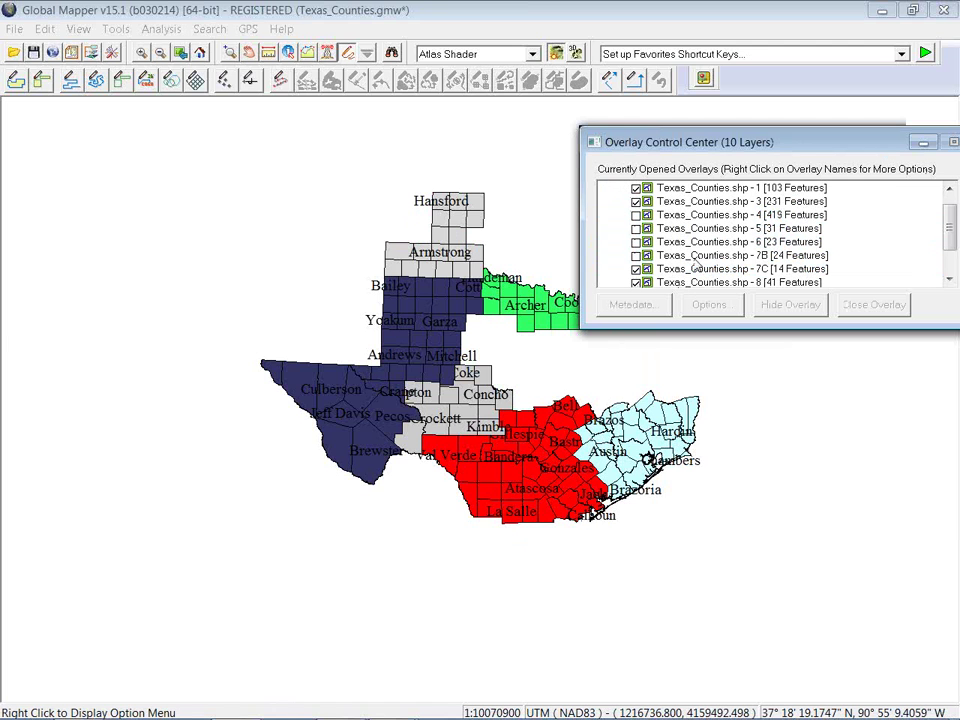
pyautogui.click(636, 215)
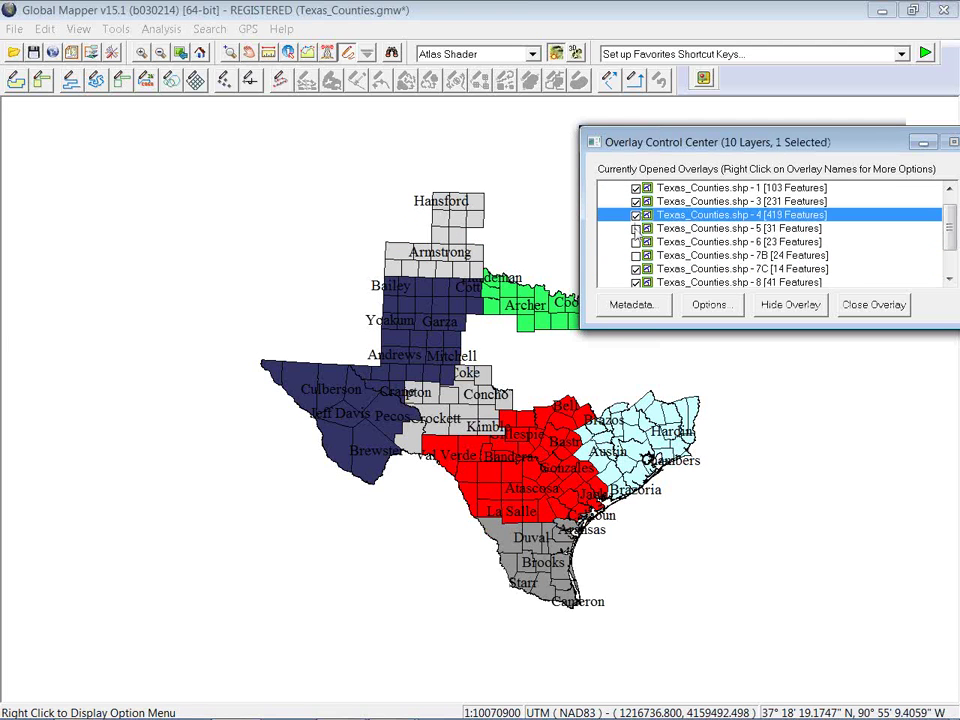
pyautogui.click(636, 228)
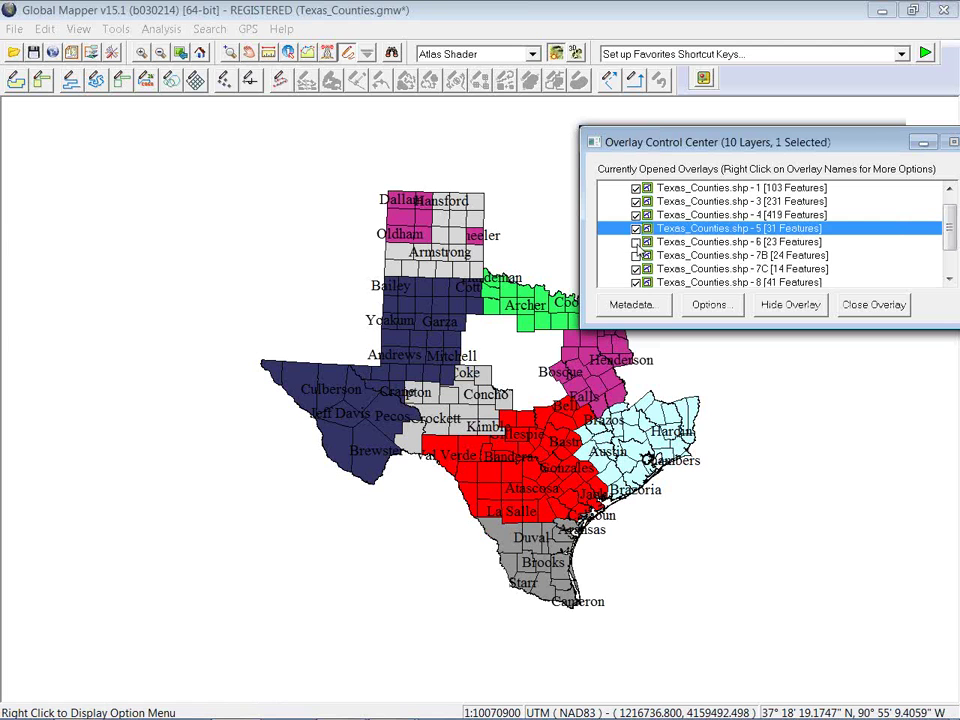
pyautogui.click(636, 242)
pyautogui.click(636, 256)
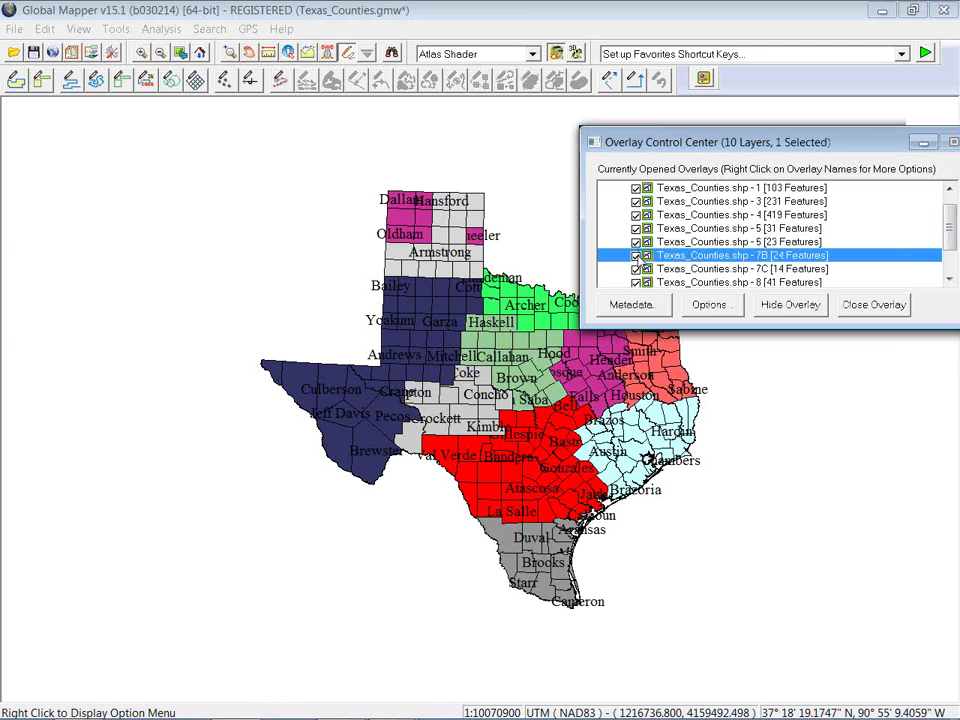
# Step: Hide the region 4, 3 and 1 sub-layers, and turn their display back on
pyautogui.click(636, 216)
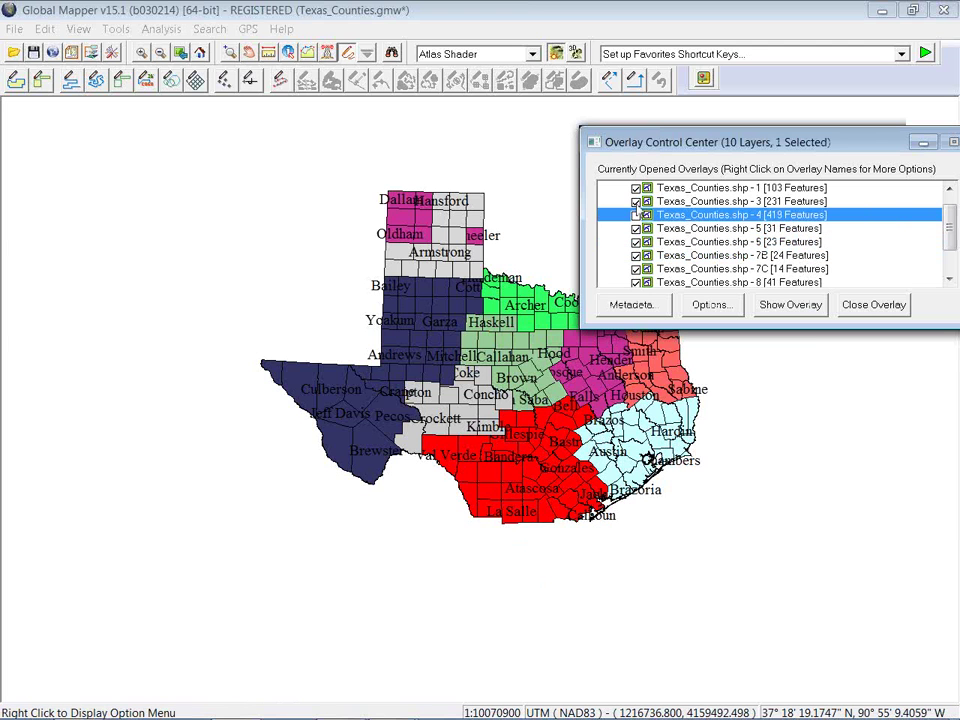
pyautogui.click(636, 201)
pyautogui.click(636, 188)
pyautogui.click(636, 188)
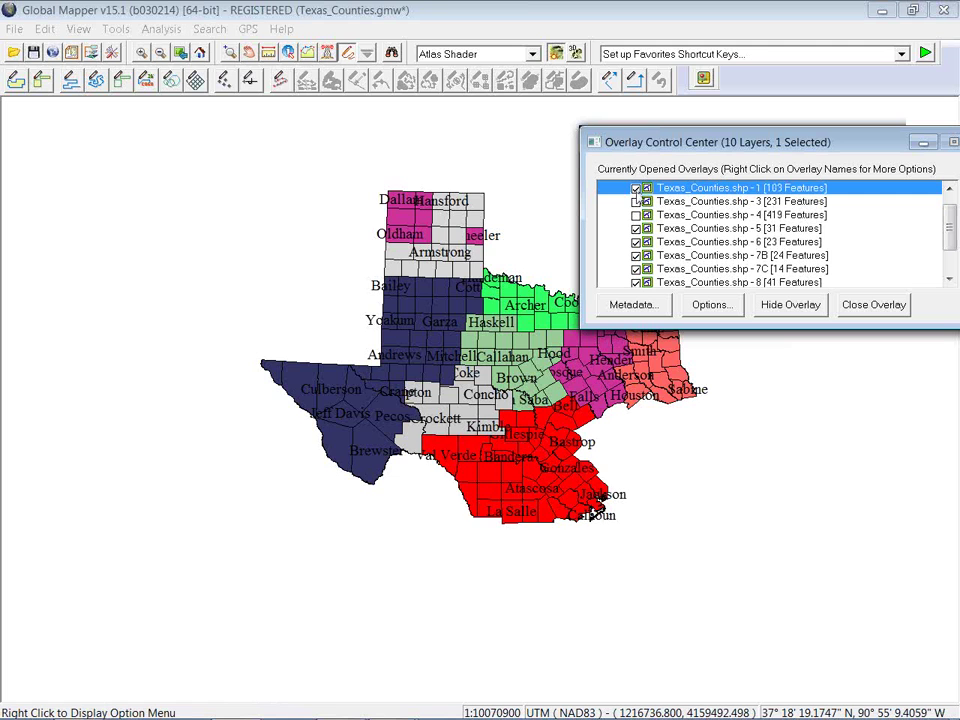
pyautogui.click(636, 201)
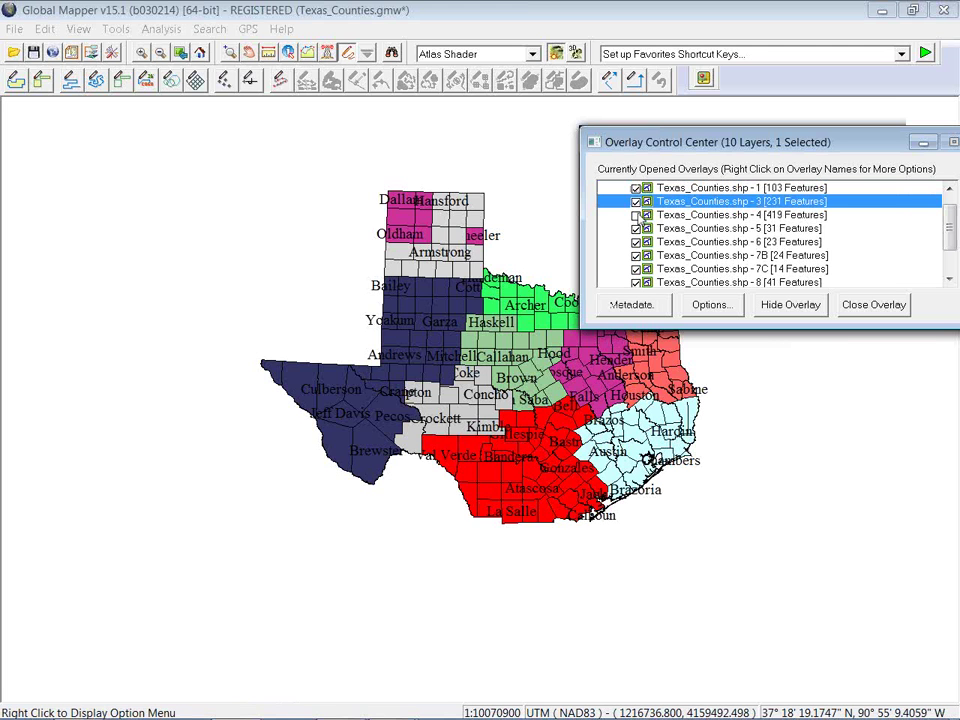
pyautogui.click(636, 216)
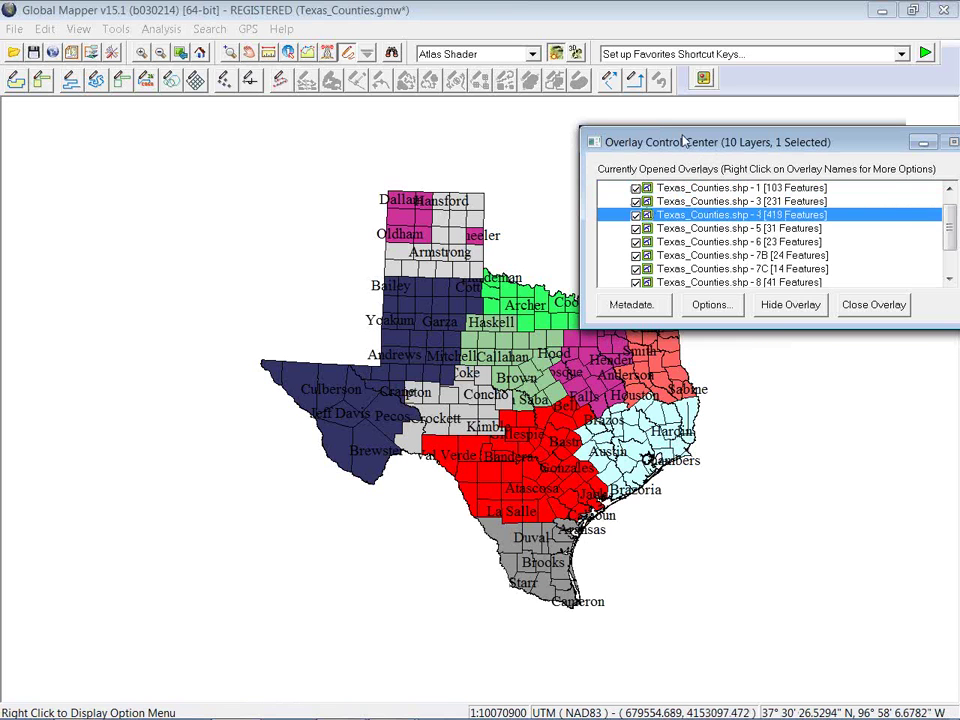
# Step: Select all the county features on the map and open them for bulk editing with the Region attribute chosen
pyautogui.moveTo(681, 140); pyautogui.dragTo(777, 154)
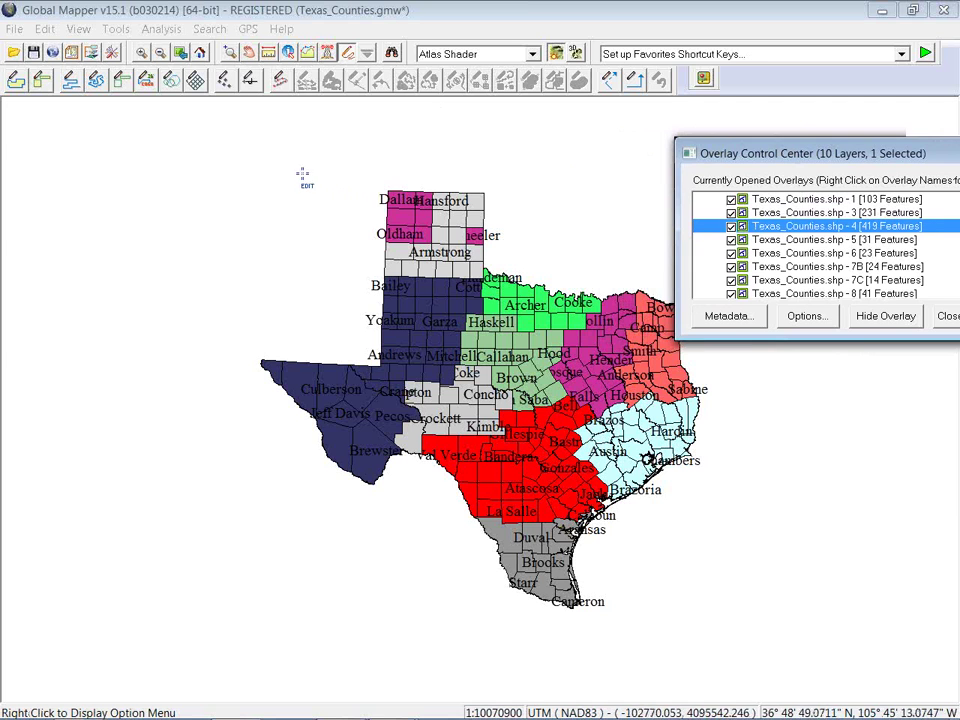
pyautogui.moveTo(238, 165); pyautogui.dragTo(744, 630)
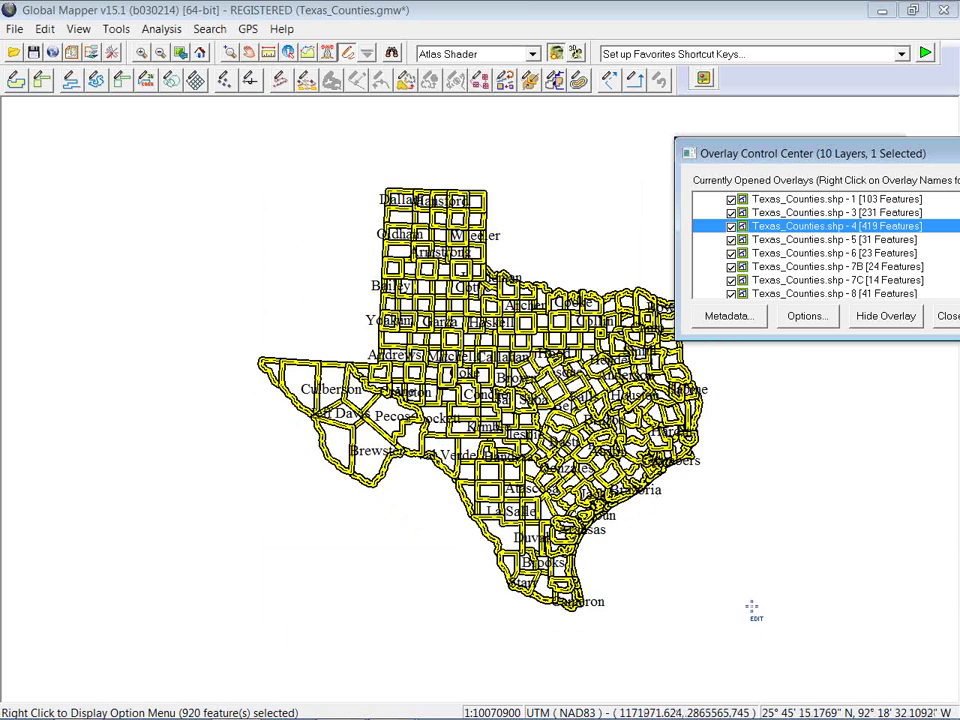
pyautogui.rightClick(553, 389)
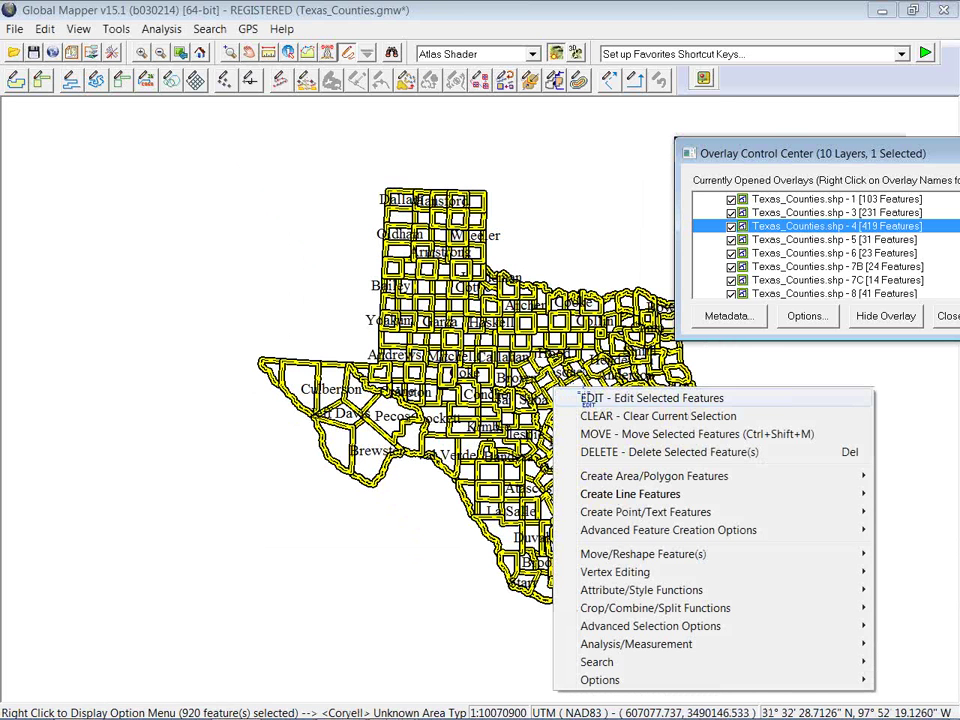
pyautogui.click(589, 398)
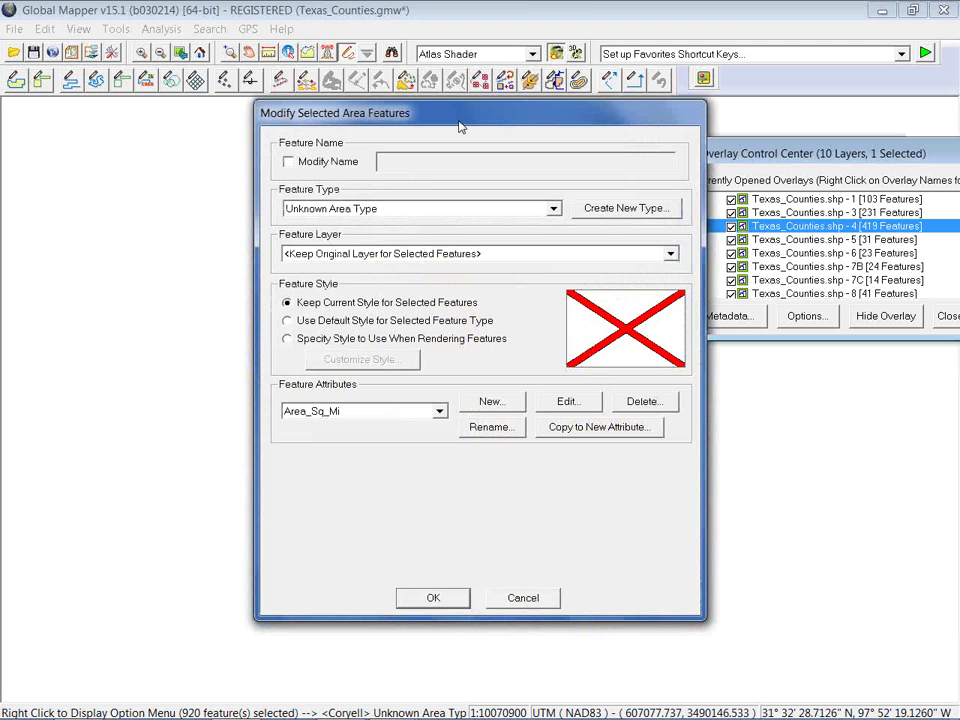
pyautogui.click(439, 411)
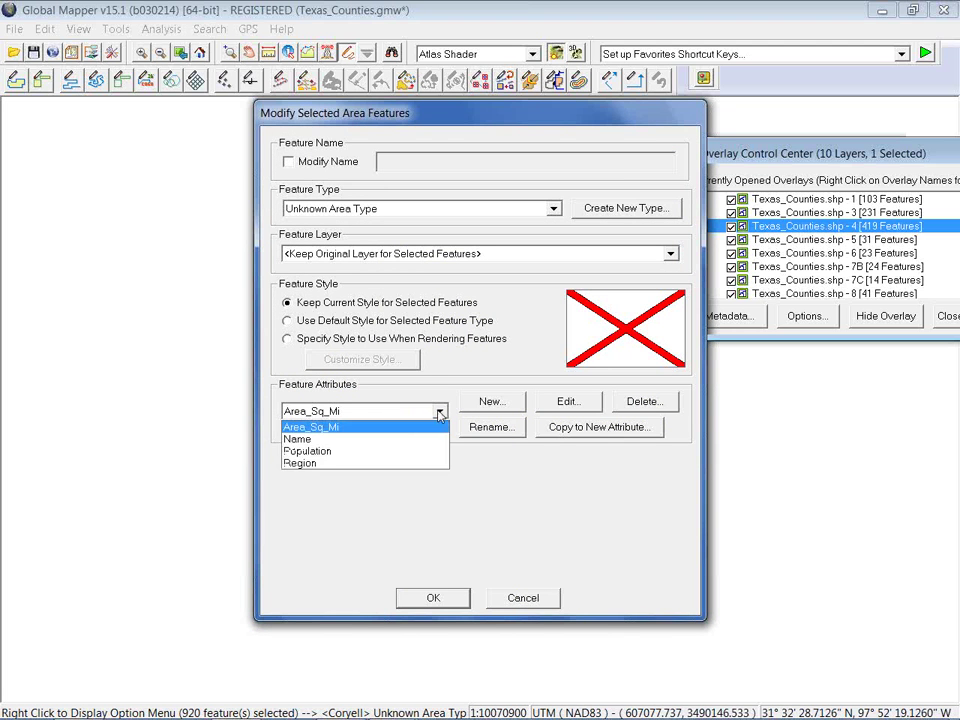
pyautogui.click(318, 464)
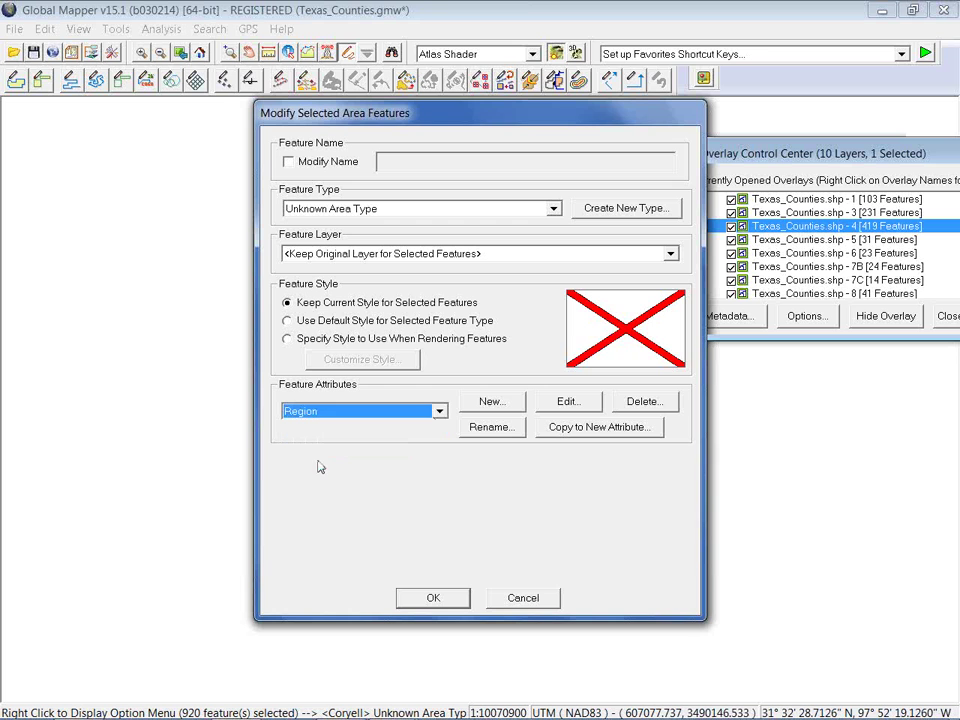
pyautogui.click(489, 403)
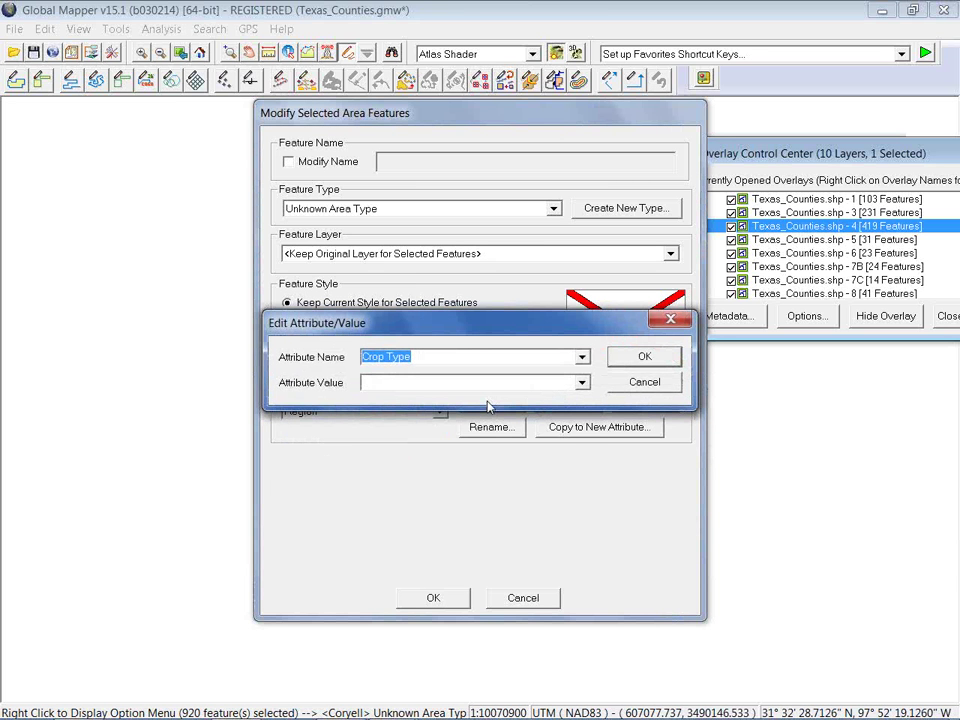
pyautogui.click(582, 362)
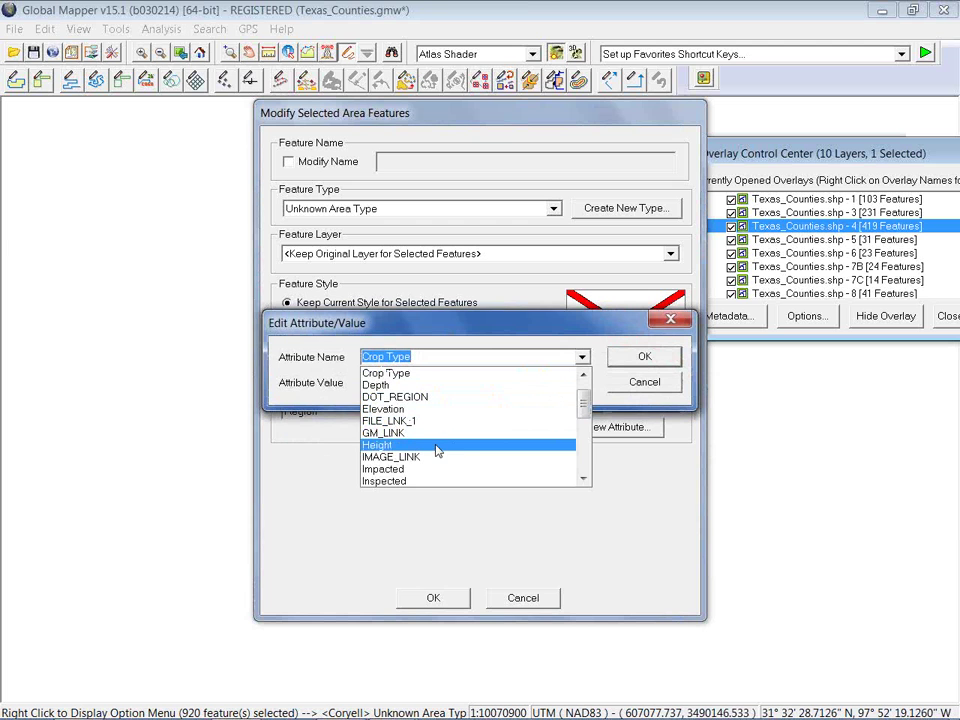
pyautogui.scroll(1, 443, 441)
pyautogui.scroll(-6, 455, 437)
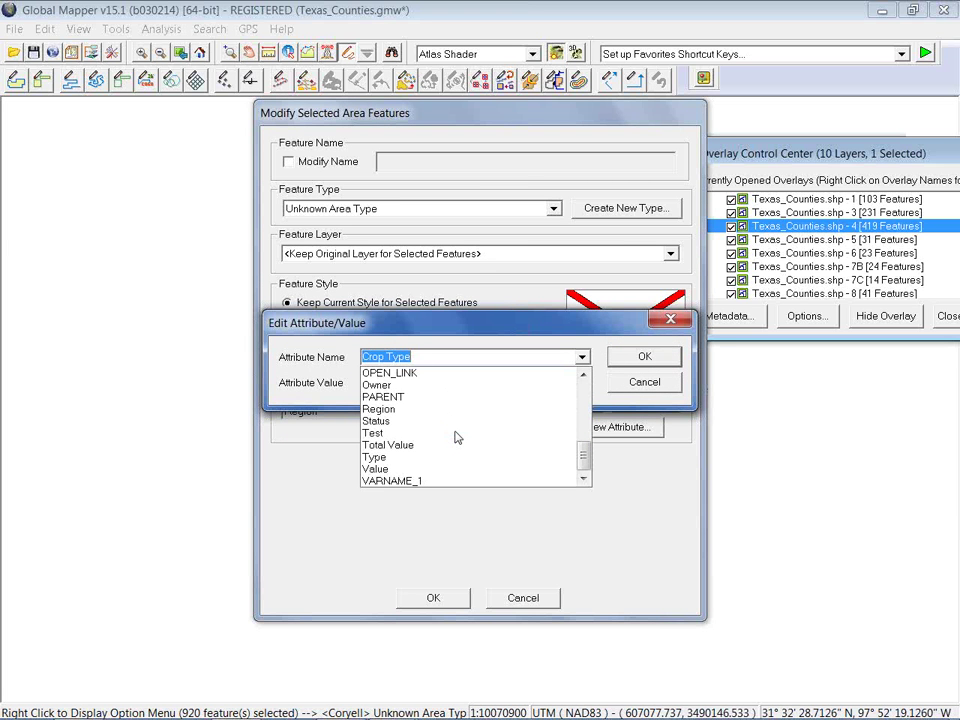
pyautogui.click(638, 388)
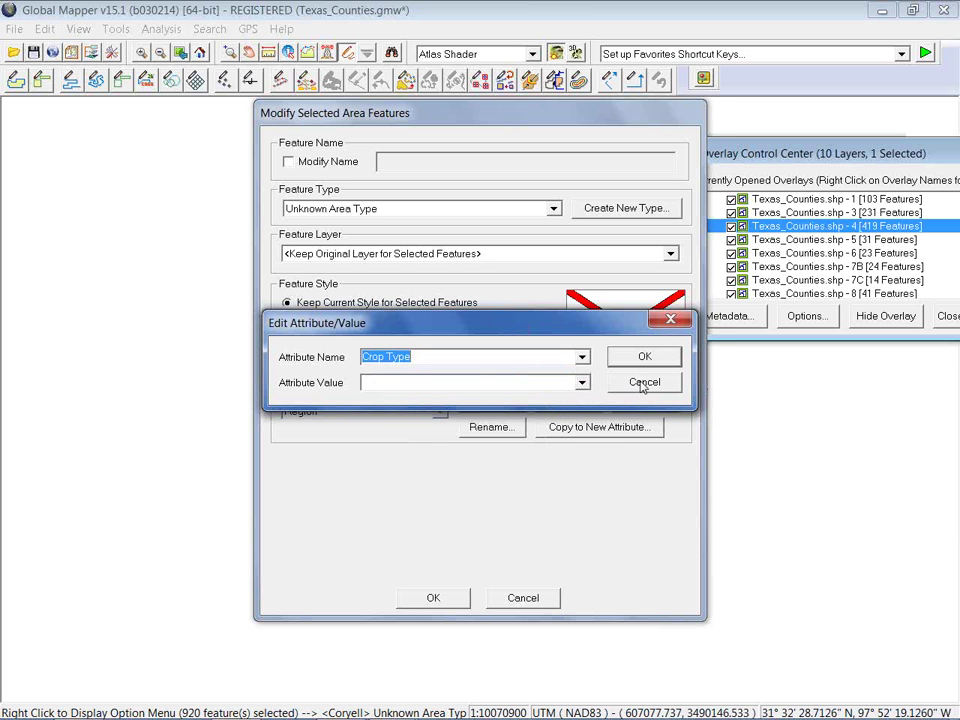
pyautogui.click(642, 385)
# Step: Copy the Region attribute values of the selected counties to a new attribute named "test" and apply the edit
pyautogui.click(621, 428)
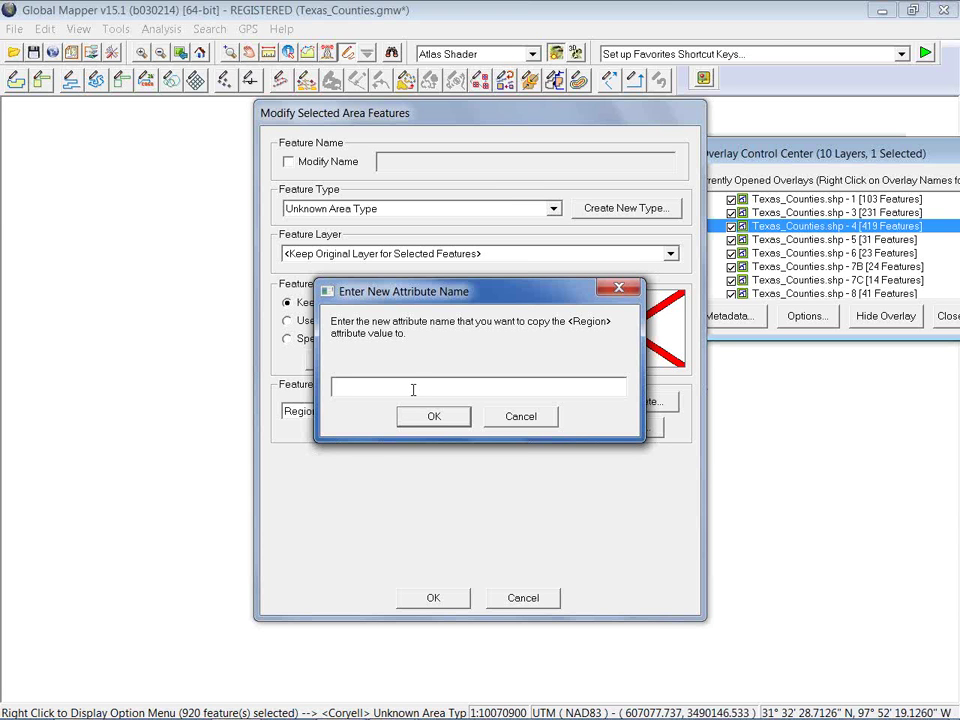
pyautogui.write('test')
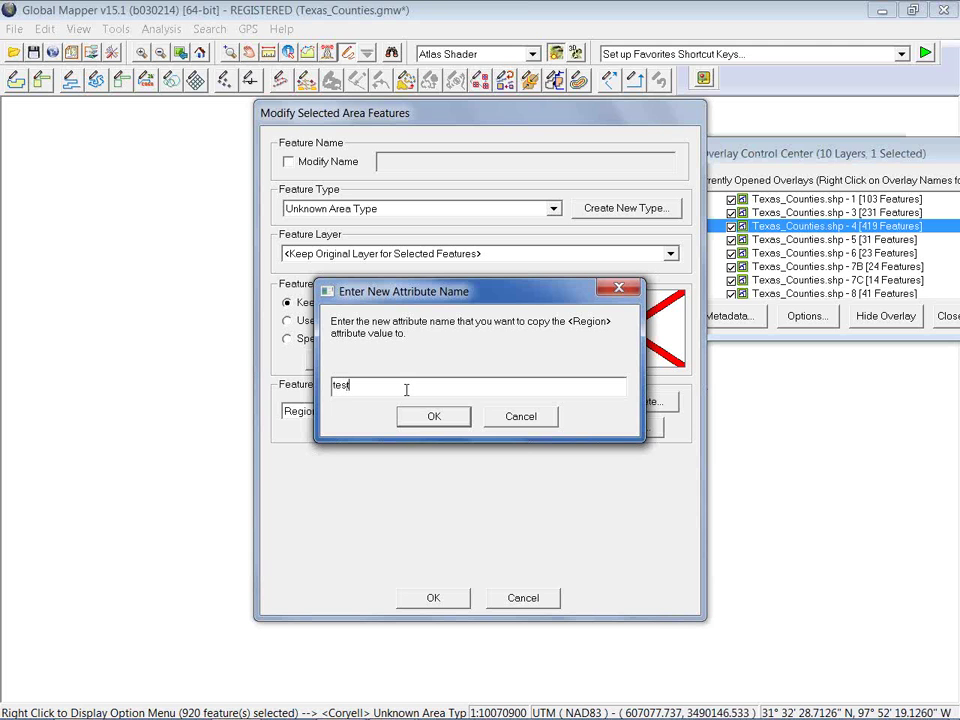
pyautogui.click(449, 421)
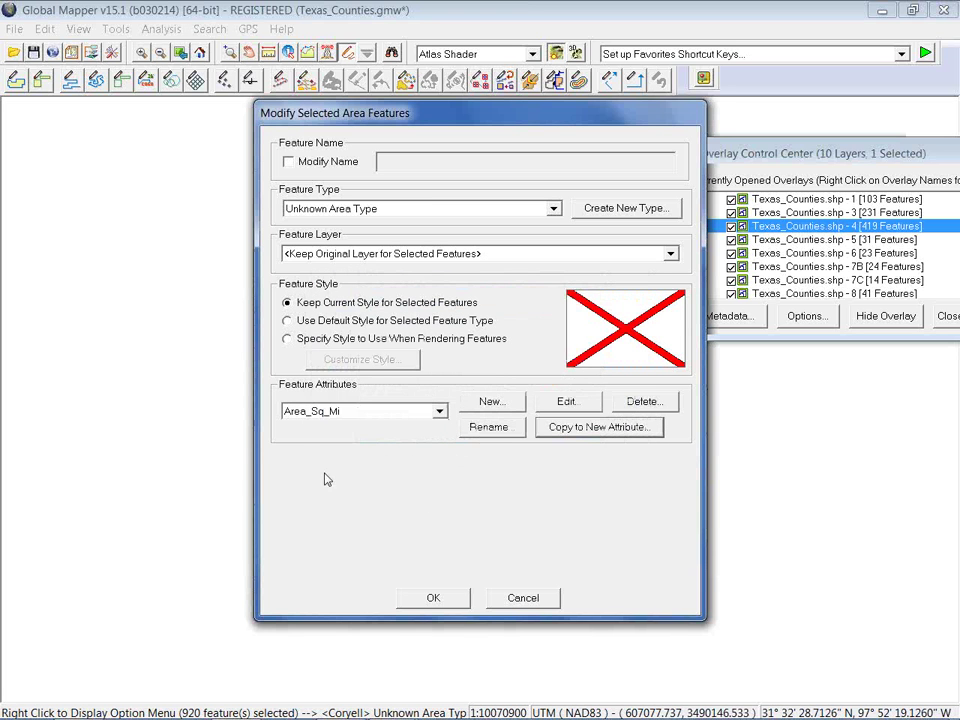
pyautogui.click(441, 601)
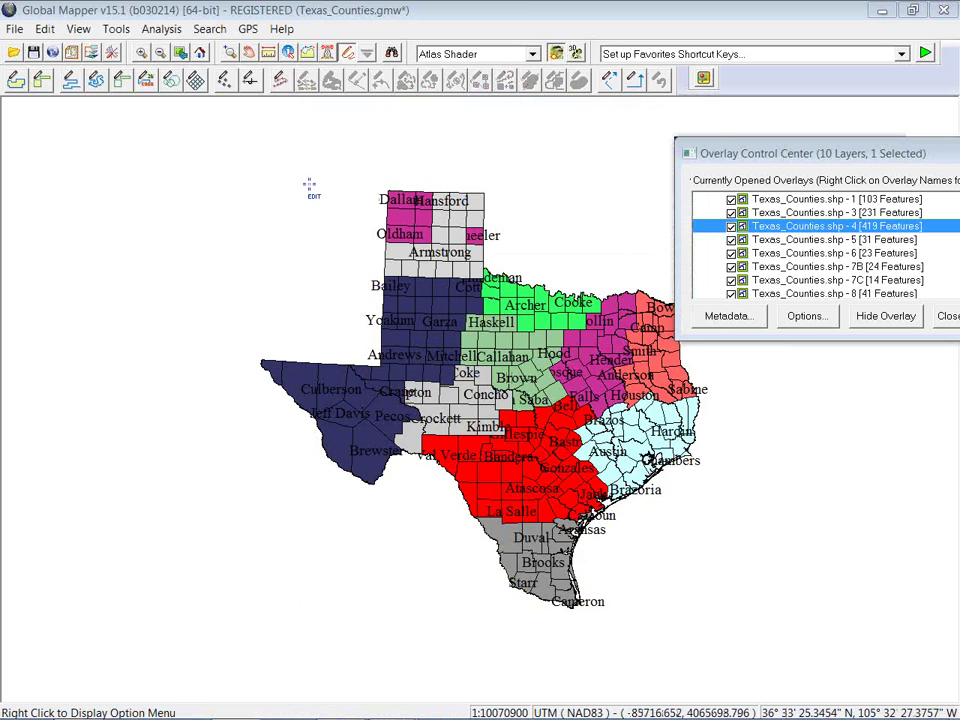
# Step: Check the attributes of Wilson county in the red region with the Feature Info tool, and close its information
pyautogui.click(439, 306)
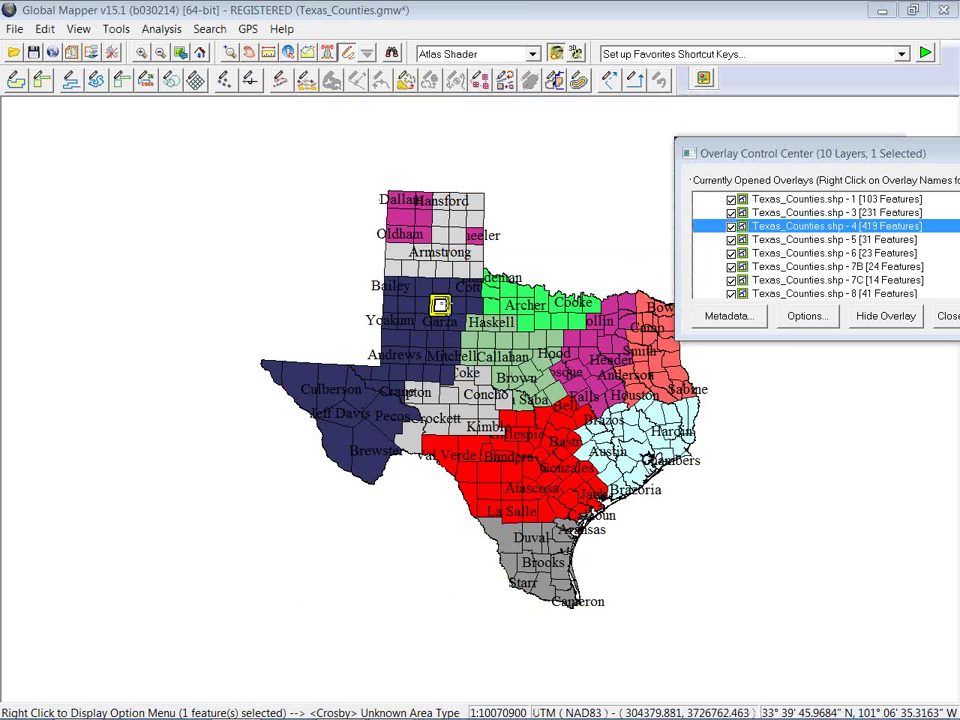
pyautogui.press('Escape')
pyautogui.click(287, 54)
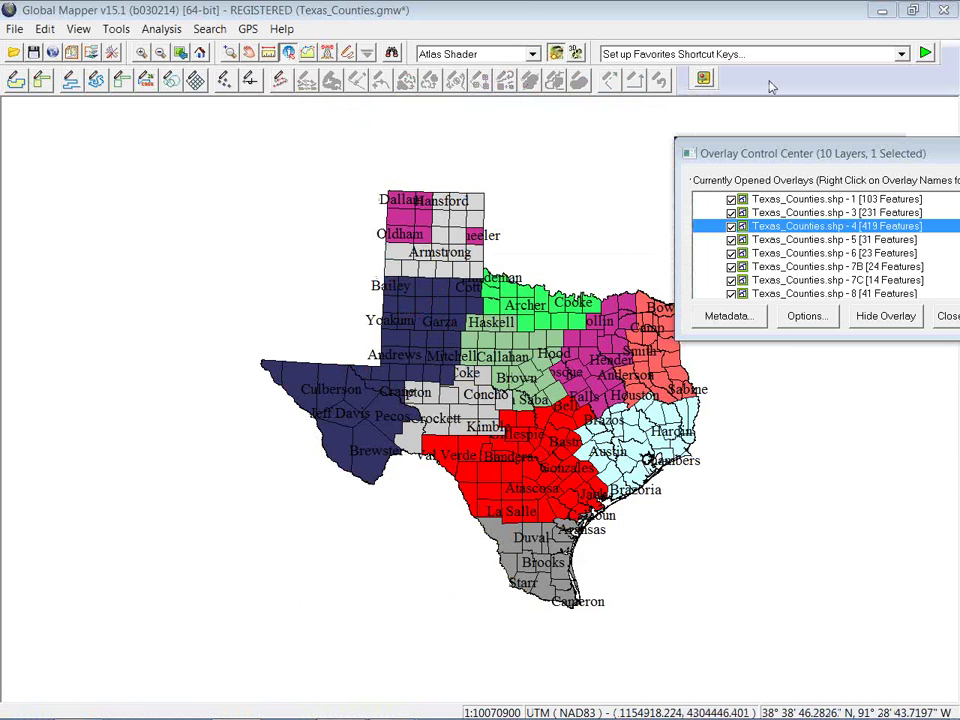
pyautogui.moveTo(729, 154); pyautogui.dragTo(347, 178)
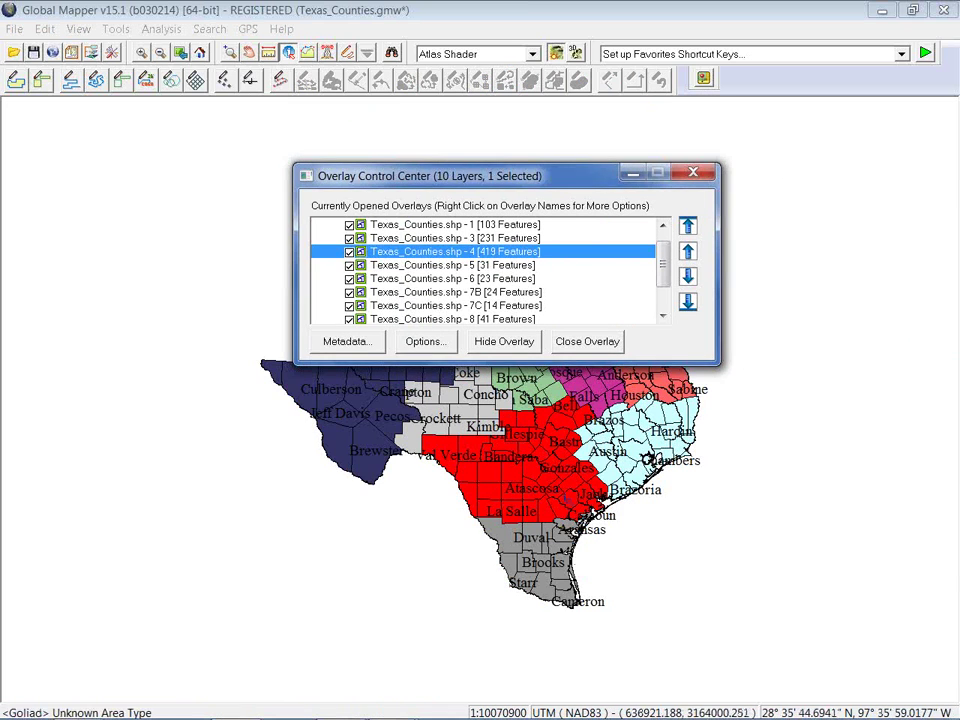
pyautogui.click(548, 480)
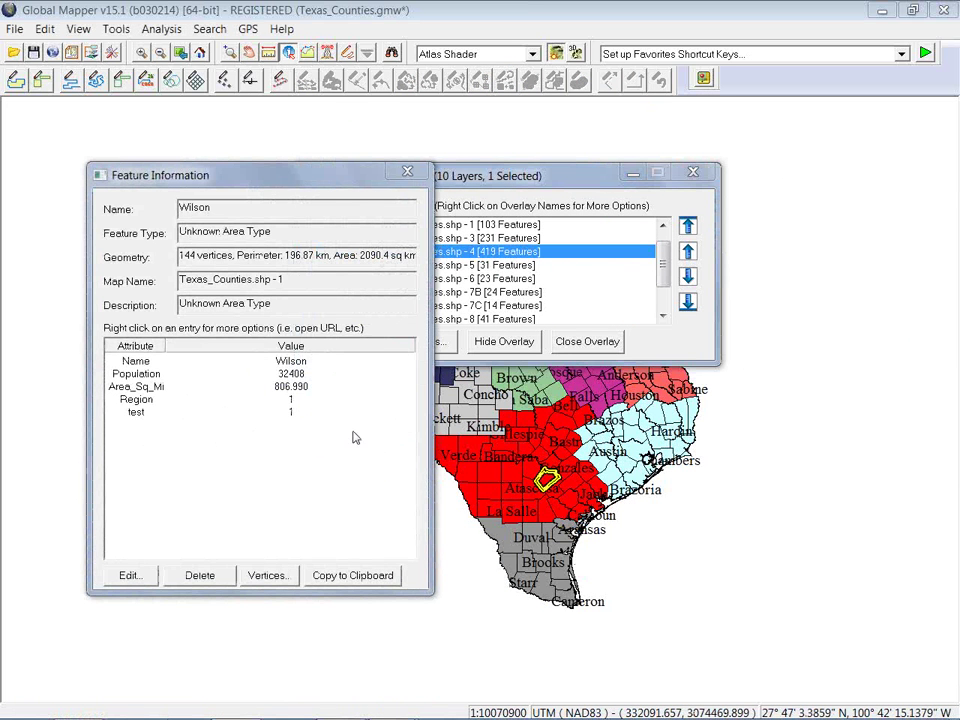
pyautogui.click(407, 175)
pyautogui.click(407, 175)
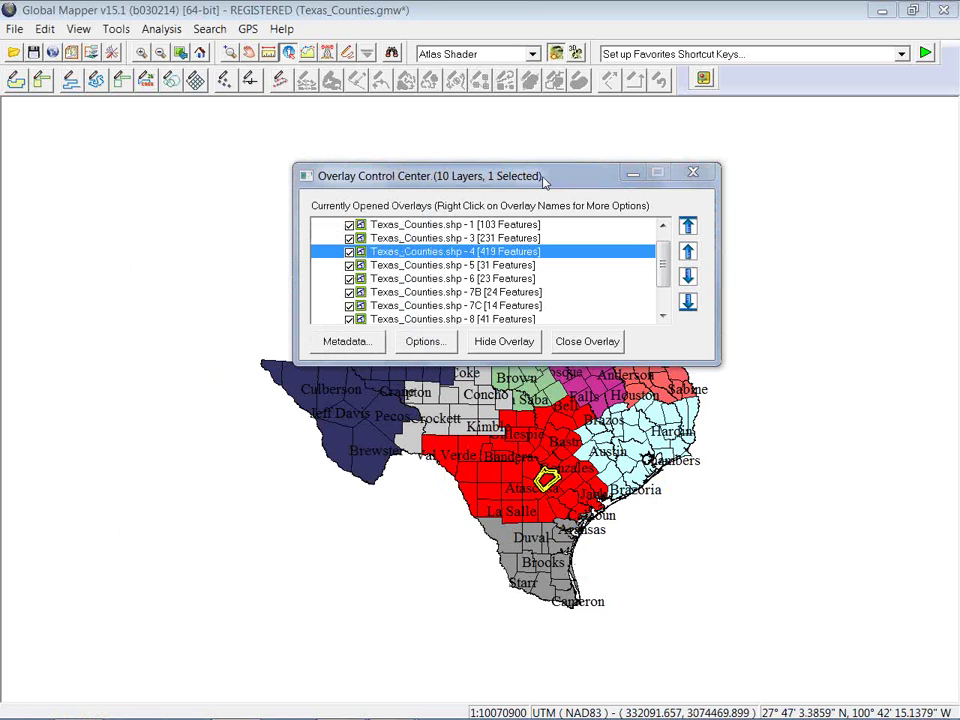
pyautogui.click(549, 183)
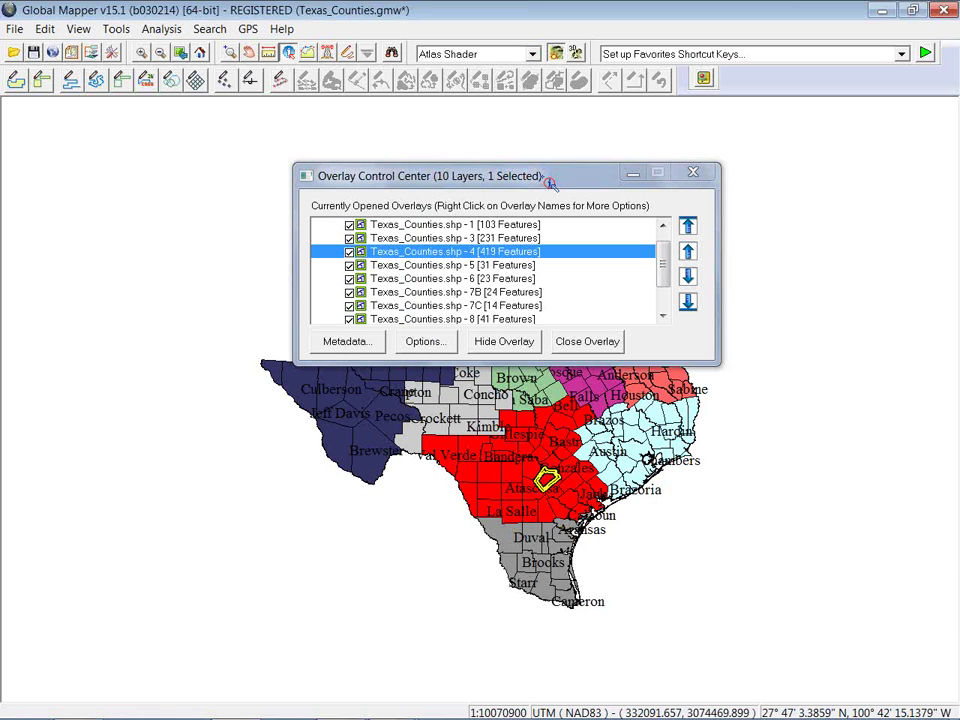
# Step: Close the overlay list and unload all data without saving the workspace changes
pyautogui.click(695, 176)
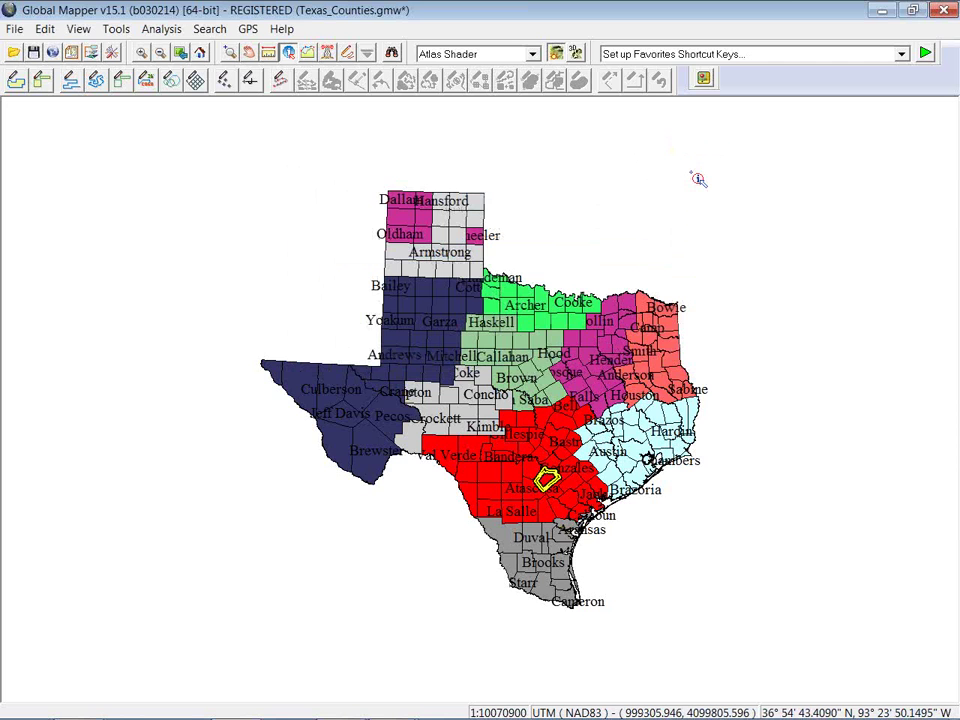
pyautogui.hotkey('ctrl', 'u')
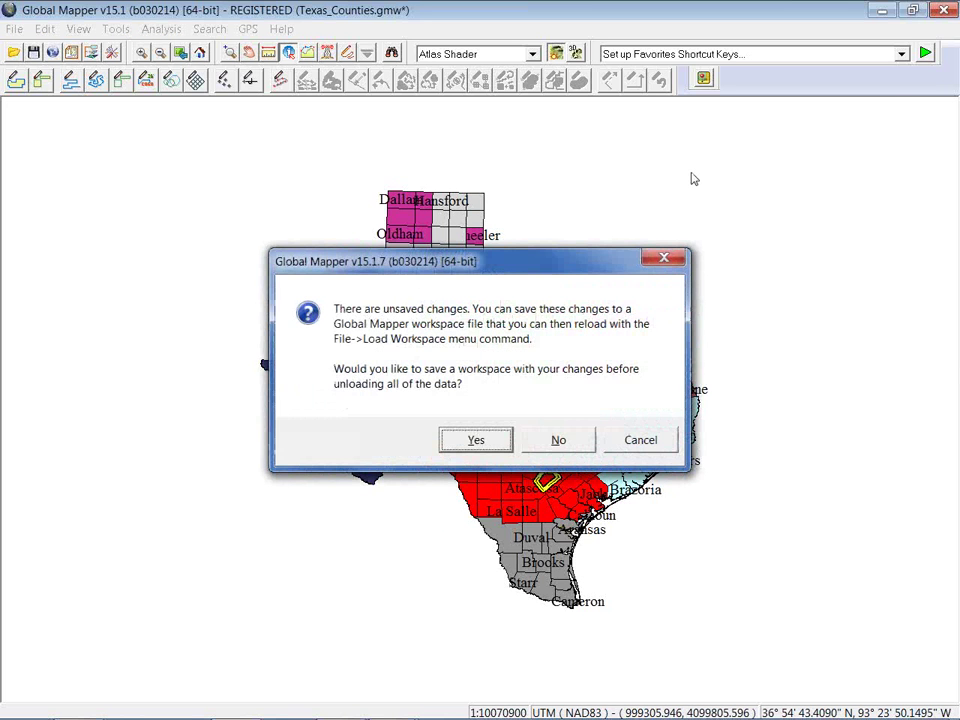
pyautogui.click(555, 437)
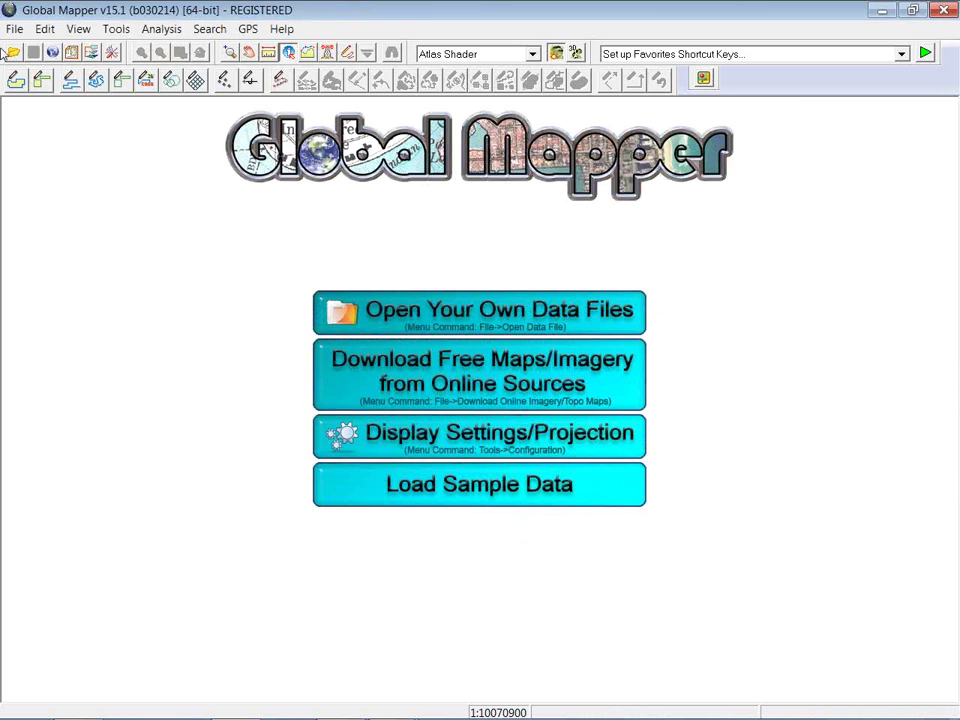
# Step: Load the Texas.gmw workspace from the Workspaces folder and move the overlay list away from the county map
pyautogui.click(14, 28)
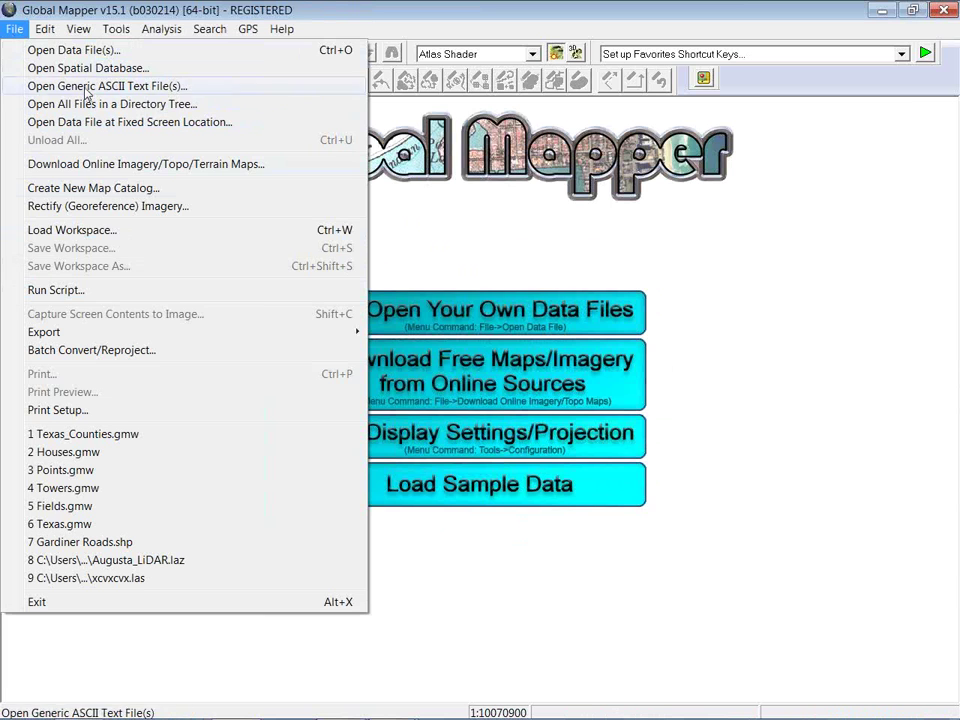
pyautogui.click(99, 231)
pyautogui.click(456, 316)
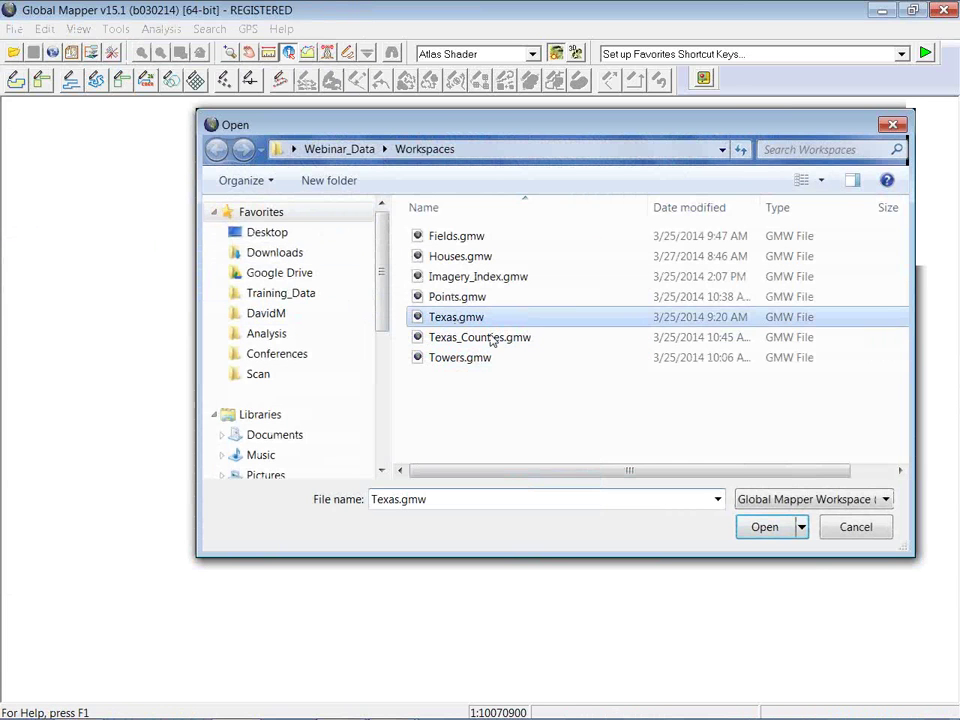
pyautogui.click(790, 530)
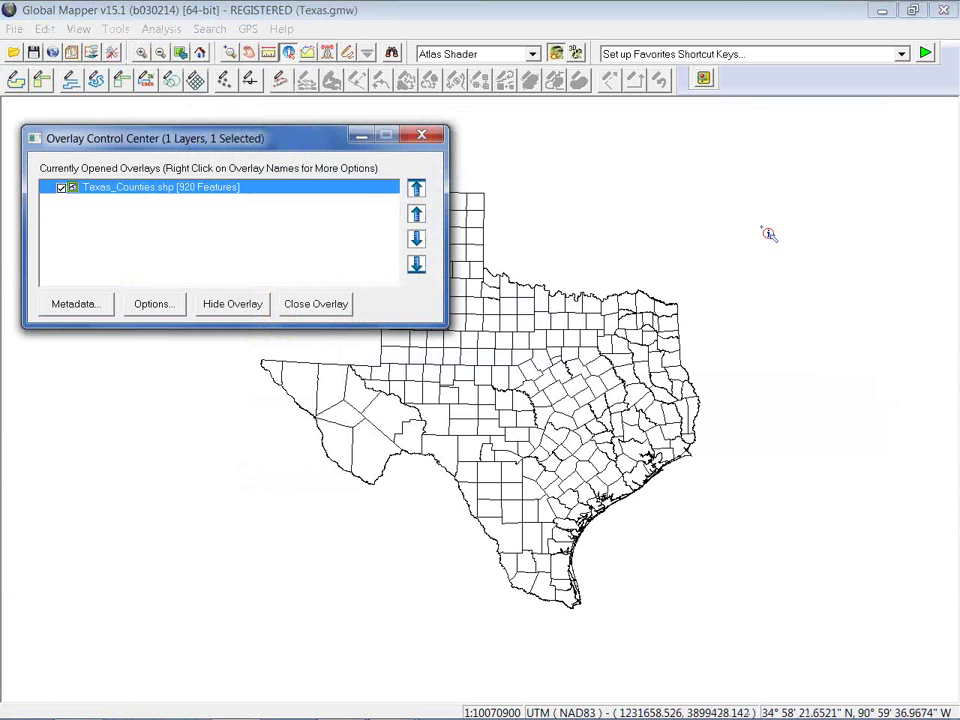
pyautogui.moveTo(209, 138); pyautogui.dragTo(186, 86)
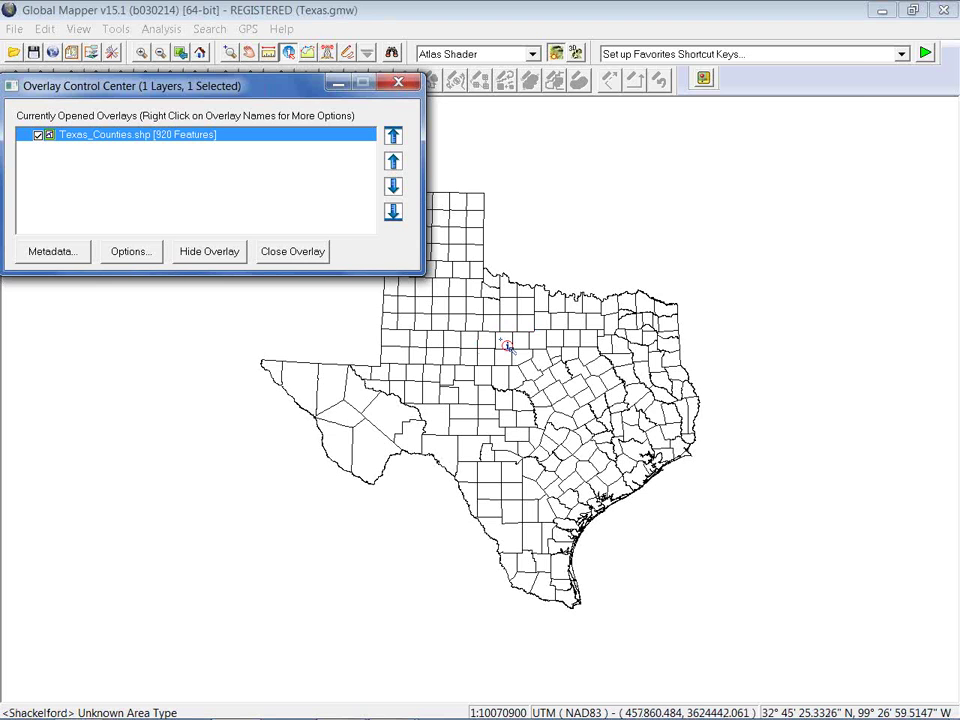
# Step: Switch to the Webinar_Data folder, open TX_Oil_Production_2011.csv from its Texas folder in Excel, and fit the County column to its contents
pyautogui.hotkey('alt', 'Tab')
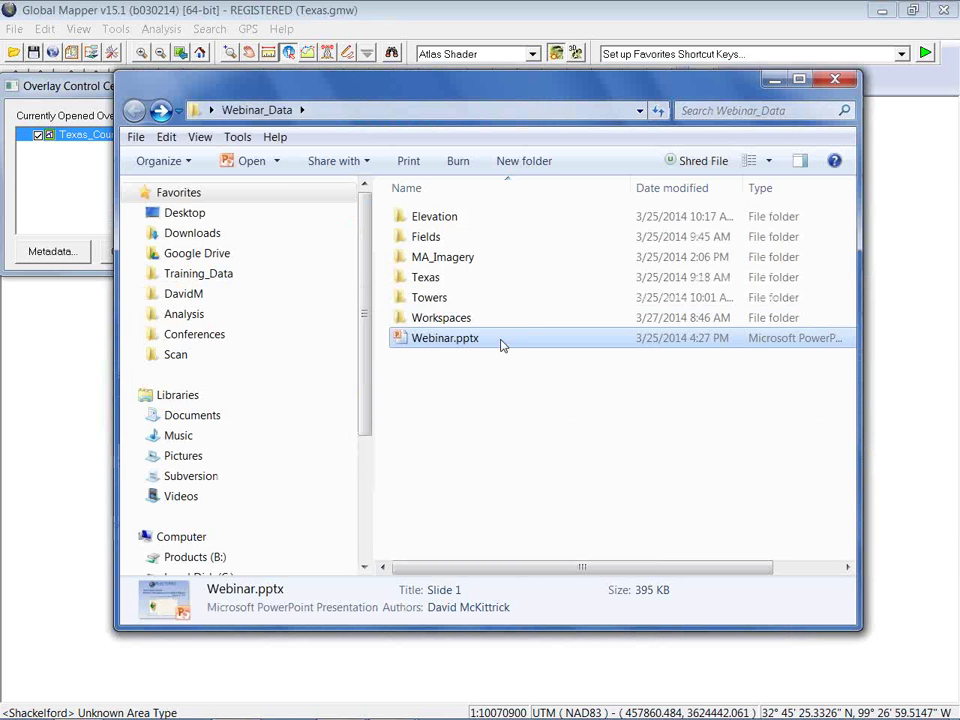
pyautogui.doubleClick(480, 283)
pyautogui.doubleClick(470, 260)
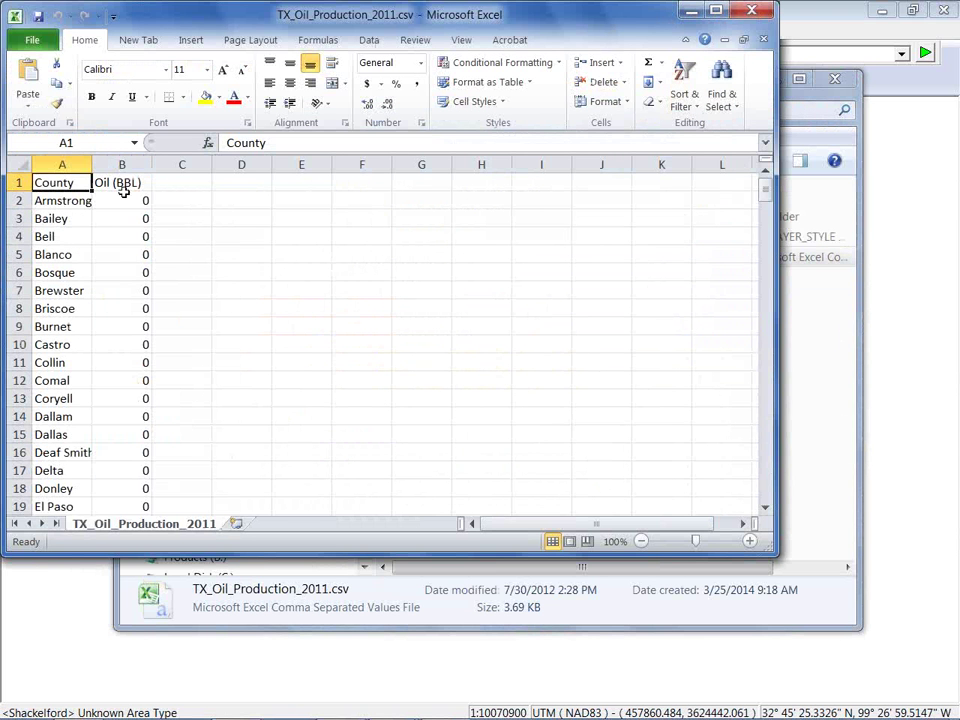
pyautogui.doubleClick(92, 164)
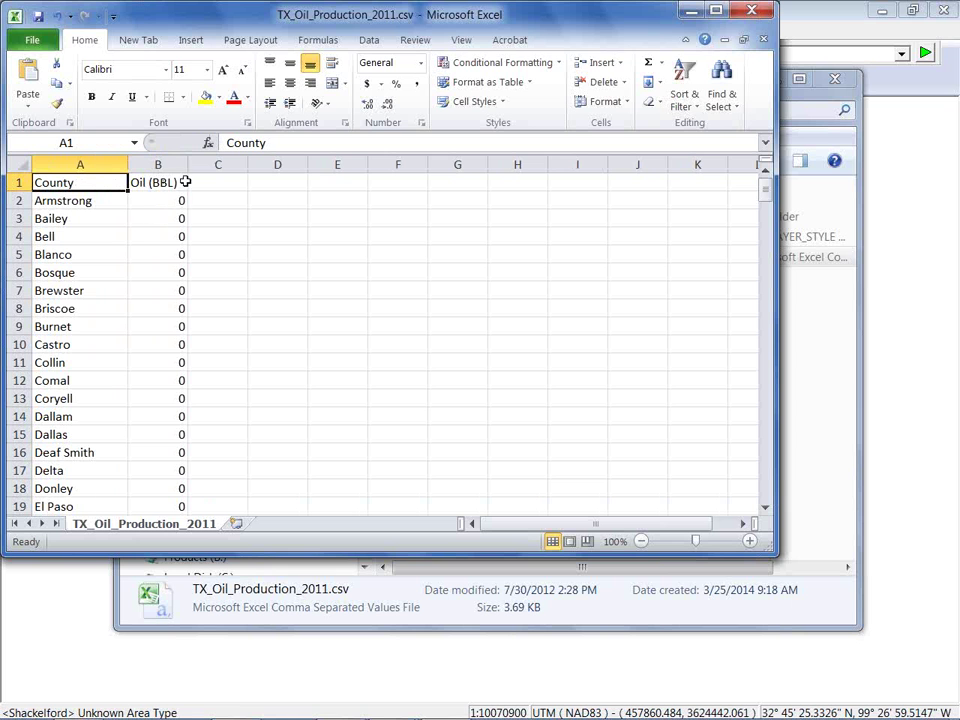
# Step: Look through the county oil production rows, close the spreadsheet without saving, and return to the Texas map in Global Mapper
pyautogui.moveTo(765, 189); pyautogui.dragTo(765, 200)
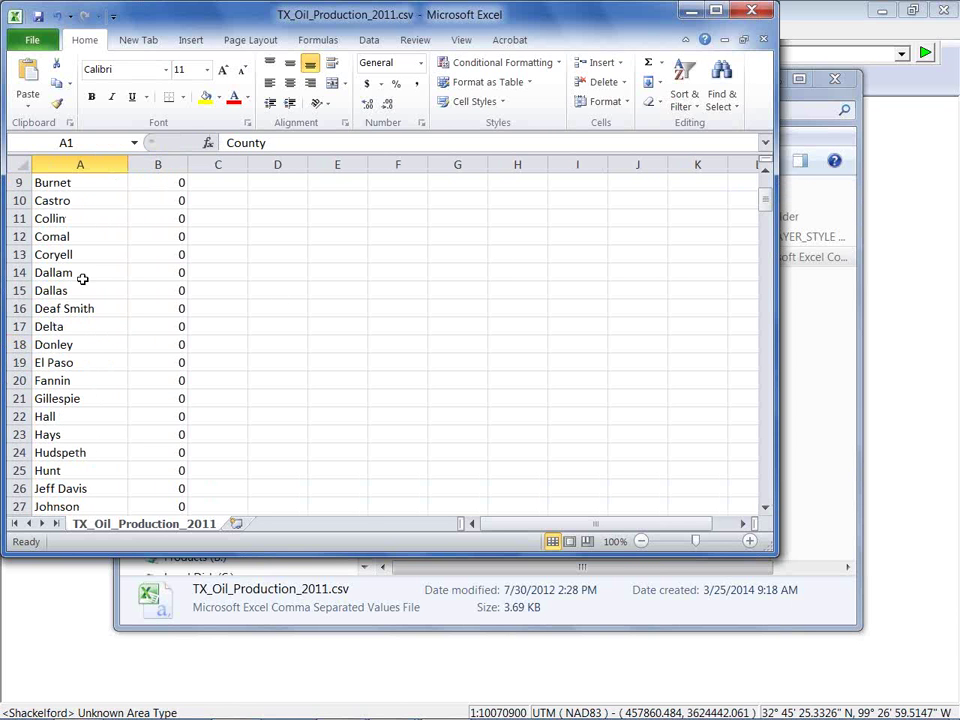
pyautogui.moveTo(765, 199); pyautogui.dragTo(765, 332)
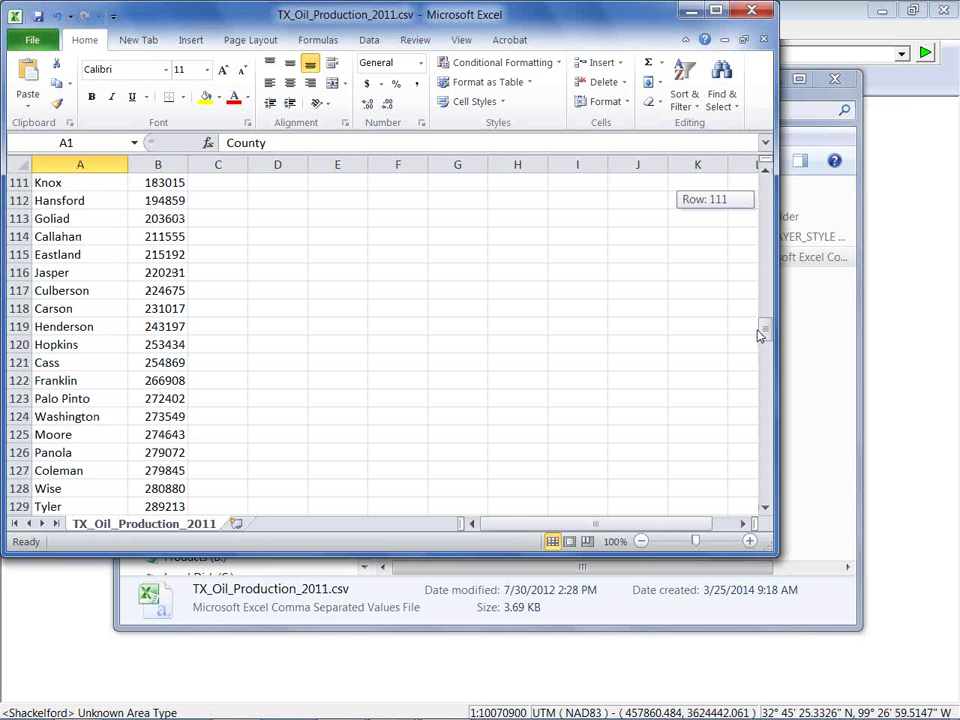
pyautogui.click(748, 13)
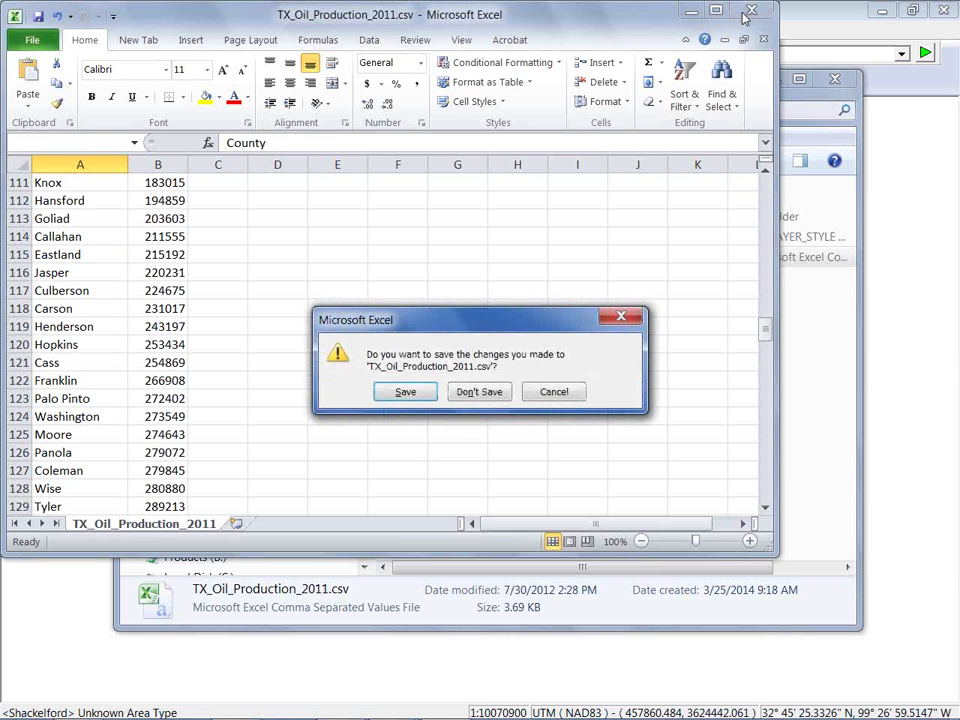
pyautogui.click(497, 396)
pyautogui.hotkey('alt', 'F4')
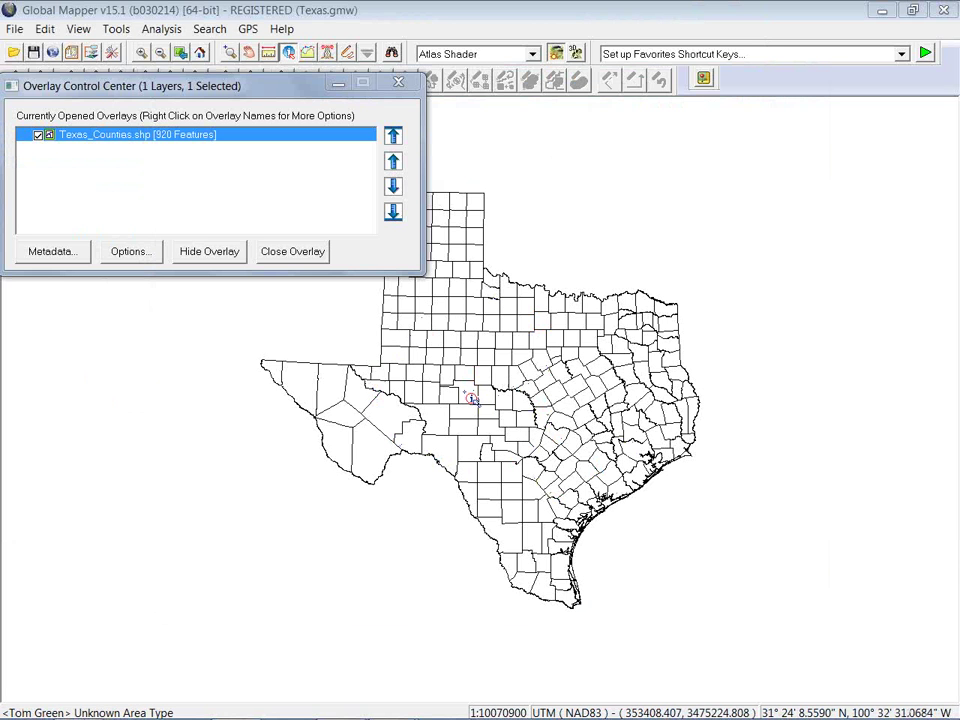
pyautogui.press('Left')
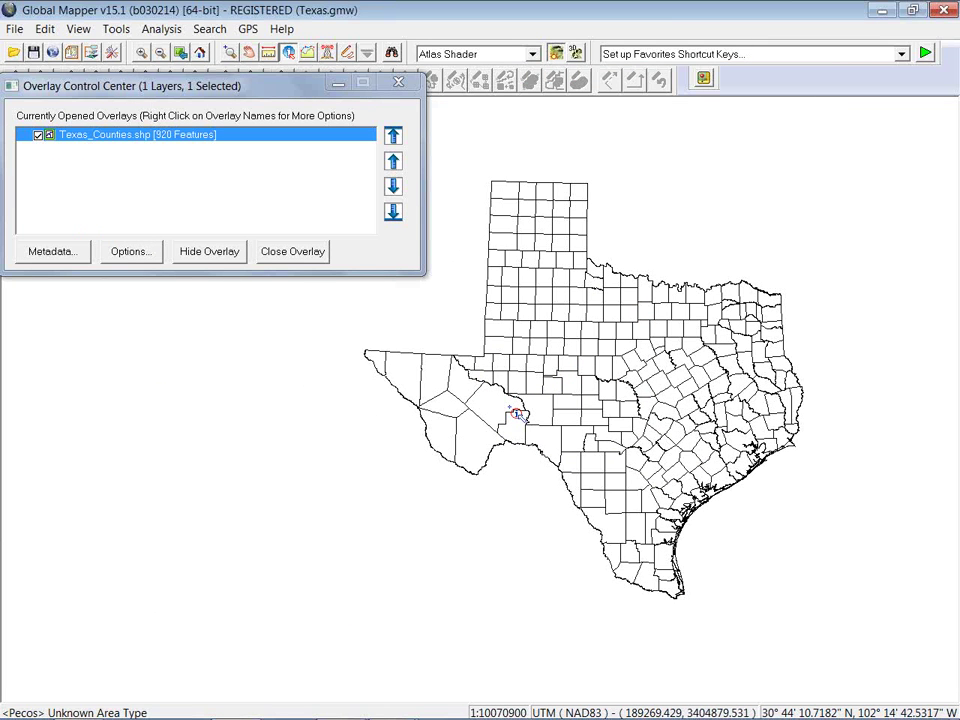
# Step: Start joining TX_Oil_Production_2011.csv from the Texas folder to the Texas_Counties.shp layer as a comma-delimited table
pyautogui.rightClick(107, 145)
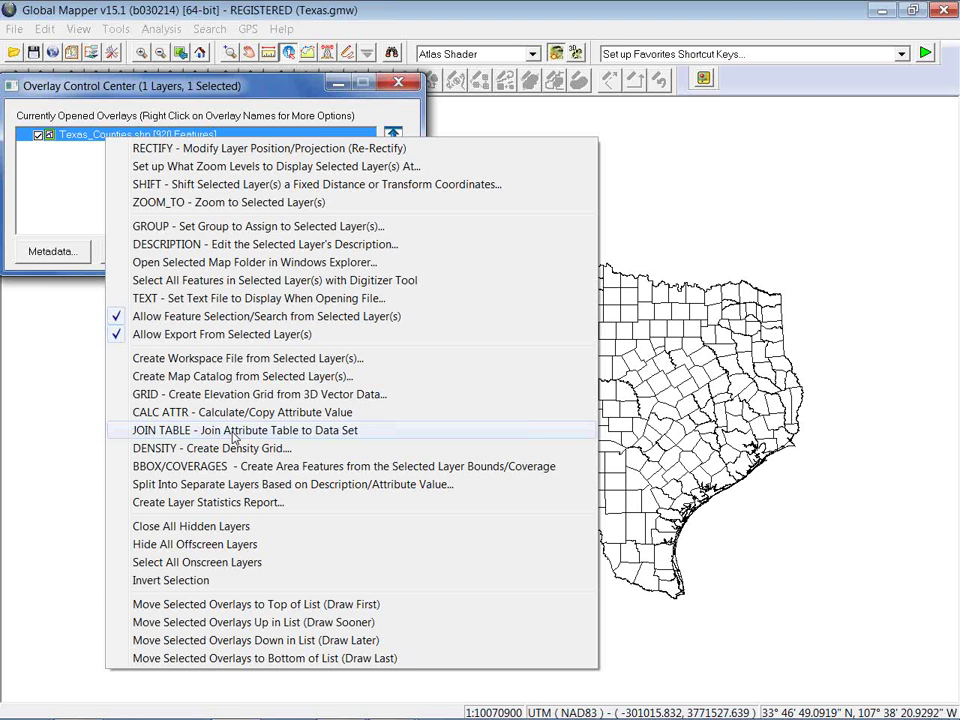
pyautogui.click(234, 430)
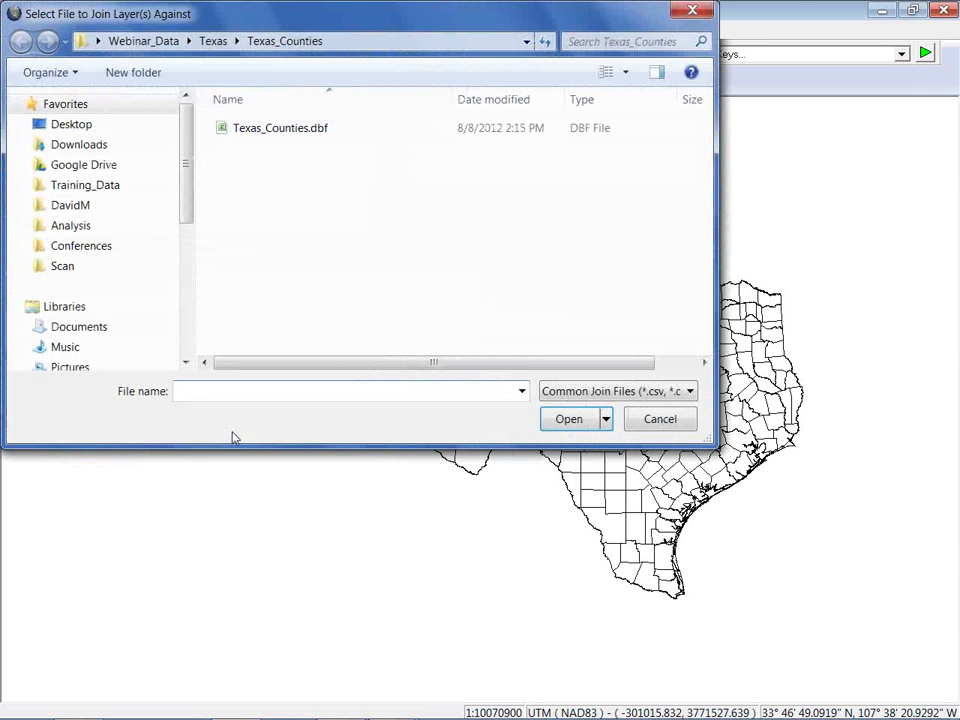
pyautogui.click(213, 41)
pyautogui.click(278, 150)
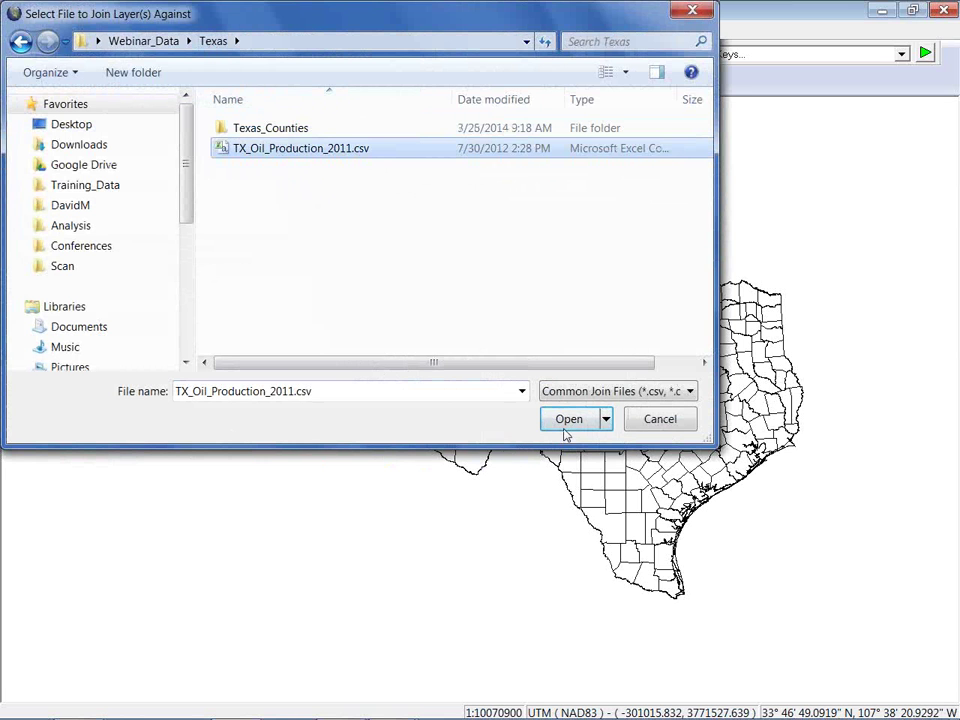
pyautogui.click(568, 420)
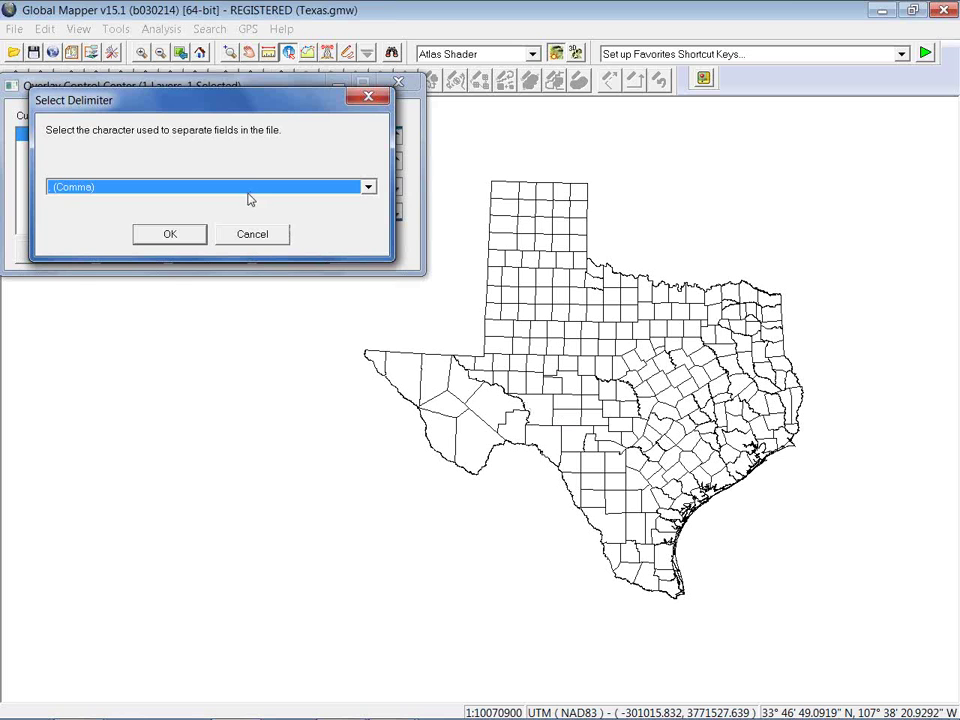
pyautogui.click(197, 234)
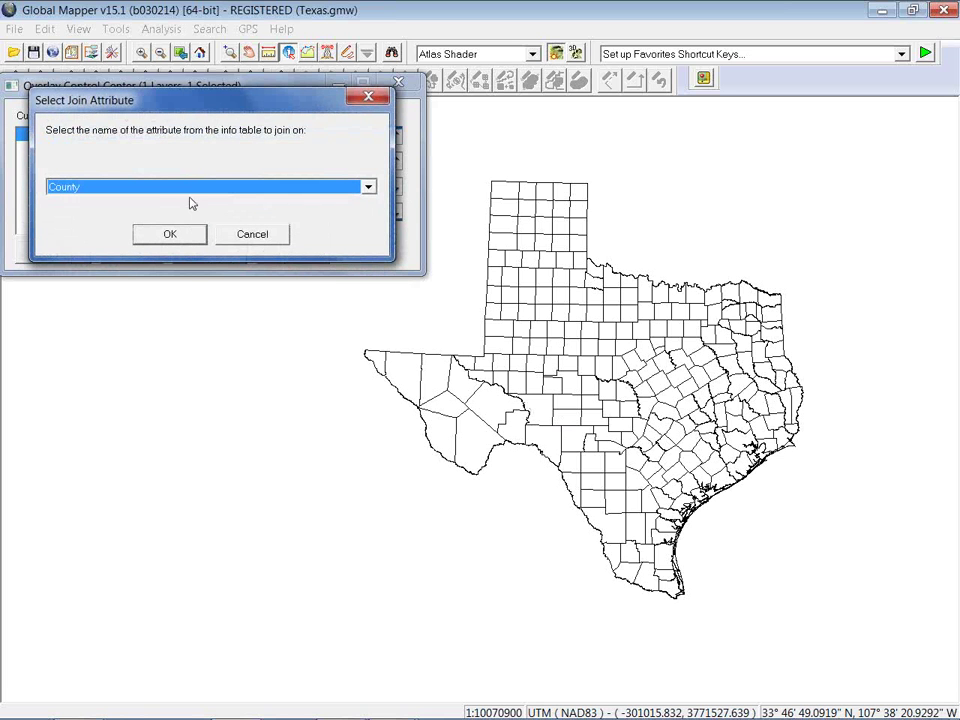
# Step: Join the table's County field to the layer's NAME attribute and run the join
pyautogui.click(189, 190)
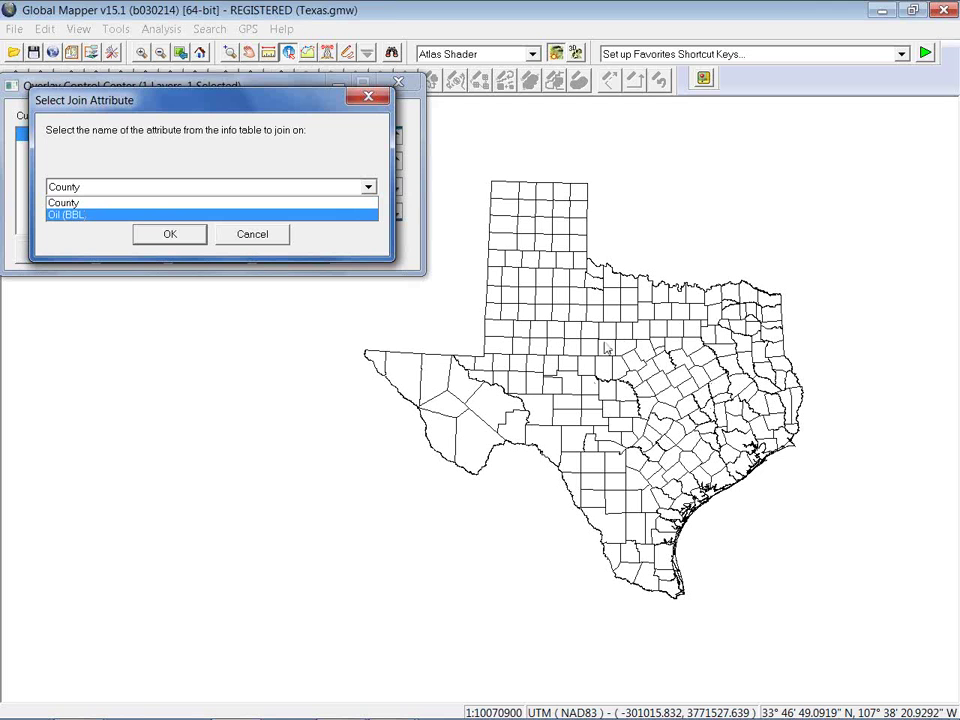
pyautogui.click(118, 204)
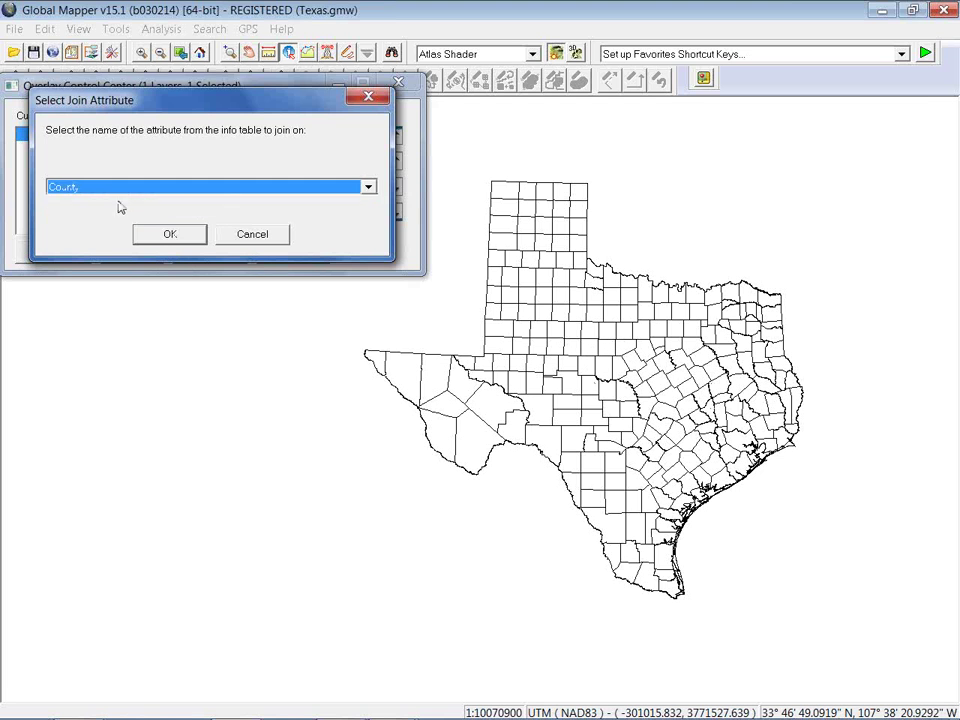
pyautogui.click(163, 233)
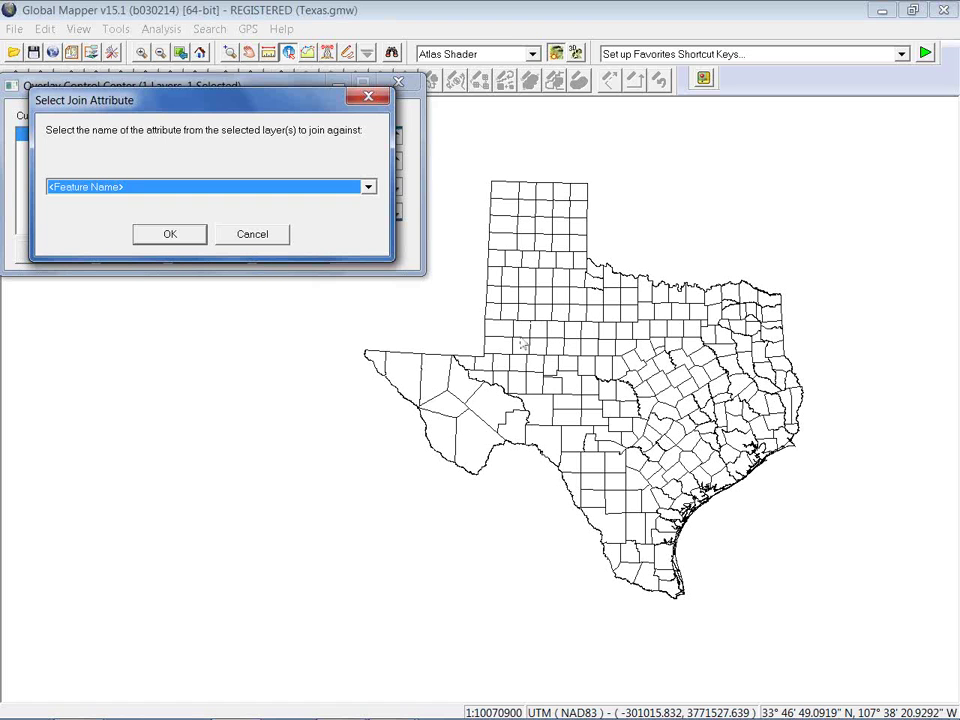
pyautogui.click(124, 187)
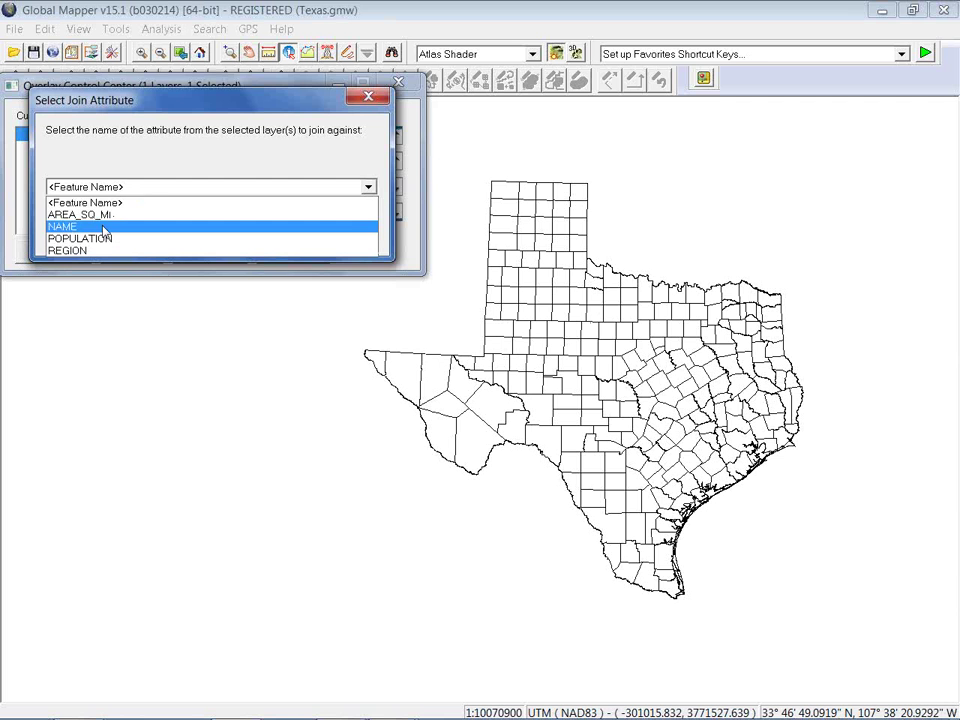
pyautogui.click(104, 227)
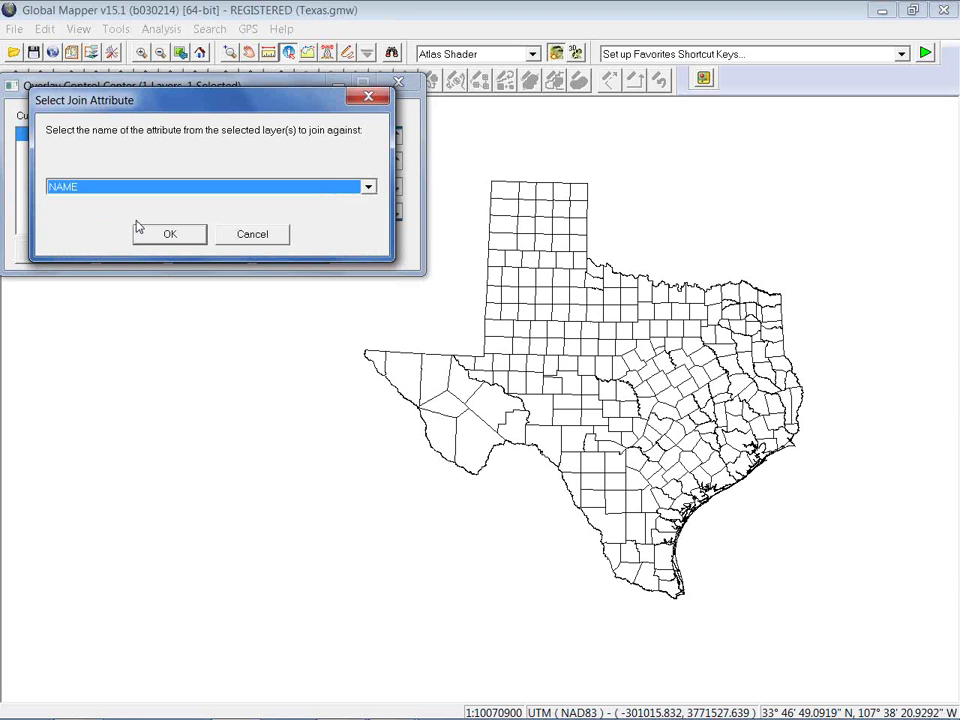
pyautogui.click(164, 236)
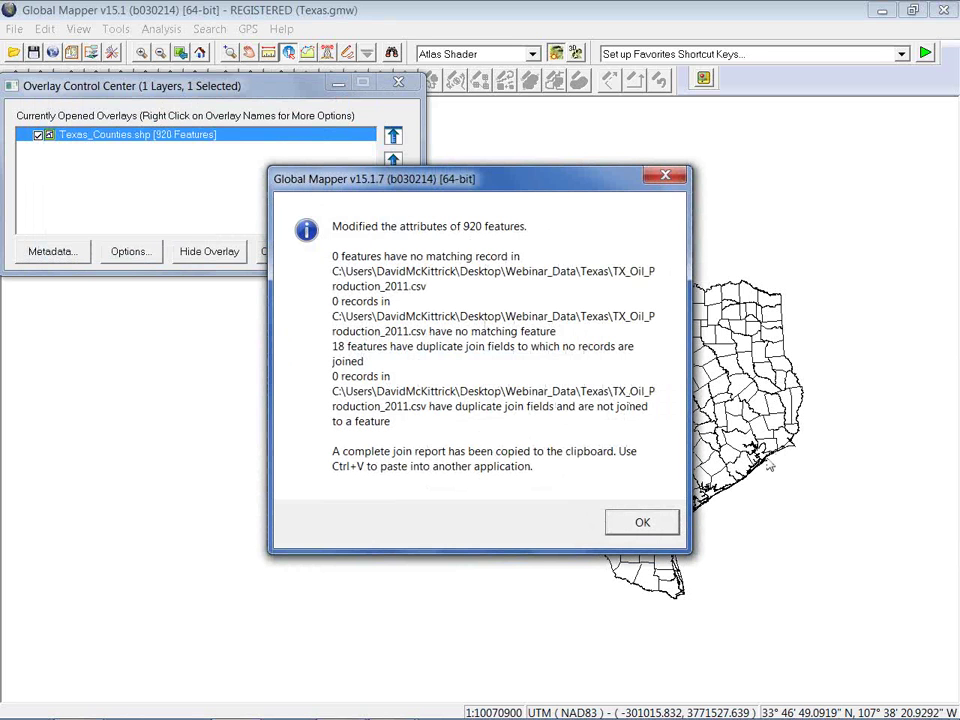
# Step: Read and dismiss the join report, then check the joined attributes of Stonewall county on the map
pyautogui.moveTo(540, 195); pyautogui.dragTo(409, 170)
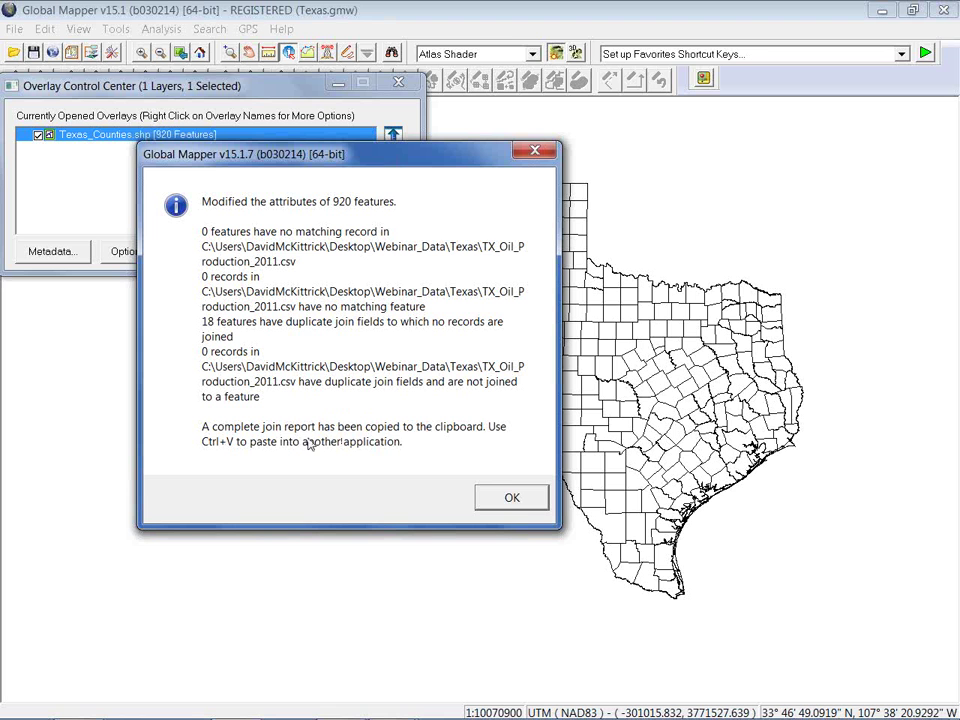
pyautogui.click(508, 499)
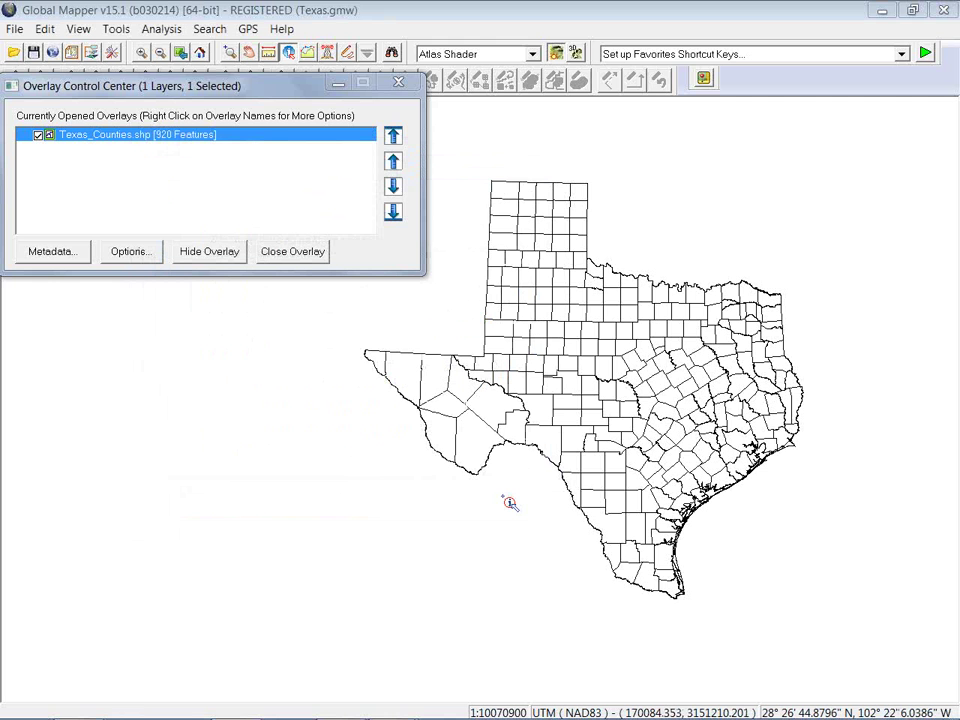
pyautogui.click(589, 320)
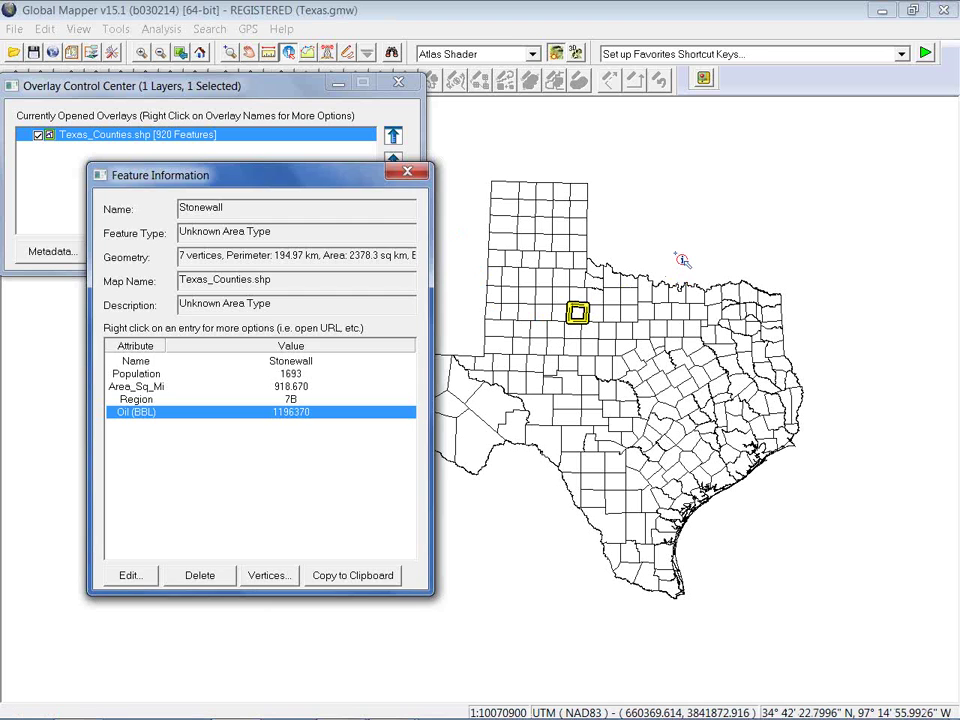
pyautogui.press('Escape')
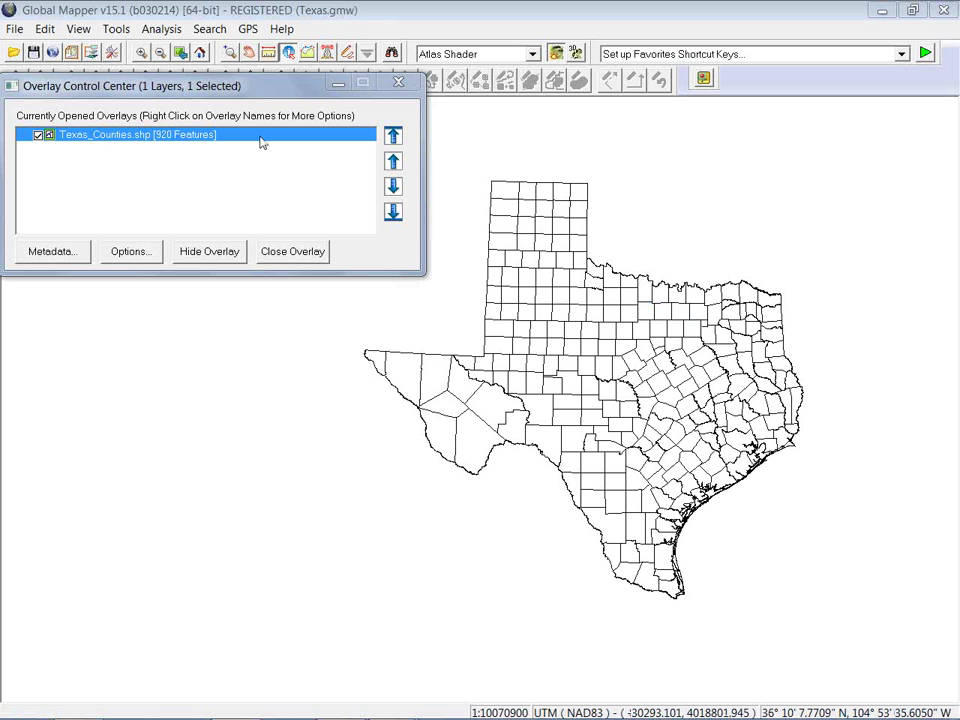
# Step: Set up an attribute calculation on Texas_Counties.shp for a new attribute "Oil Prod per sq mi" with OIL (BBL) as source
pyautogui.rightClick(135, 138)
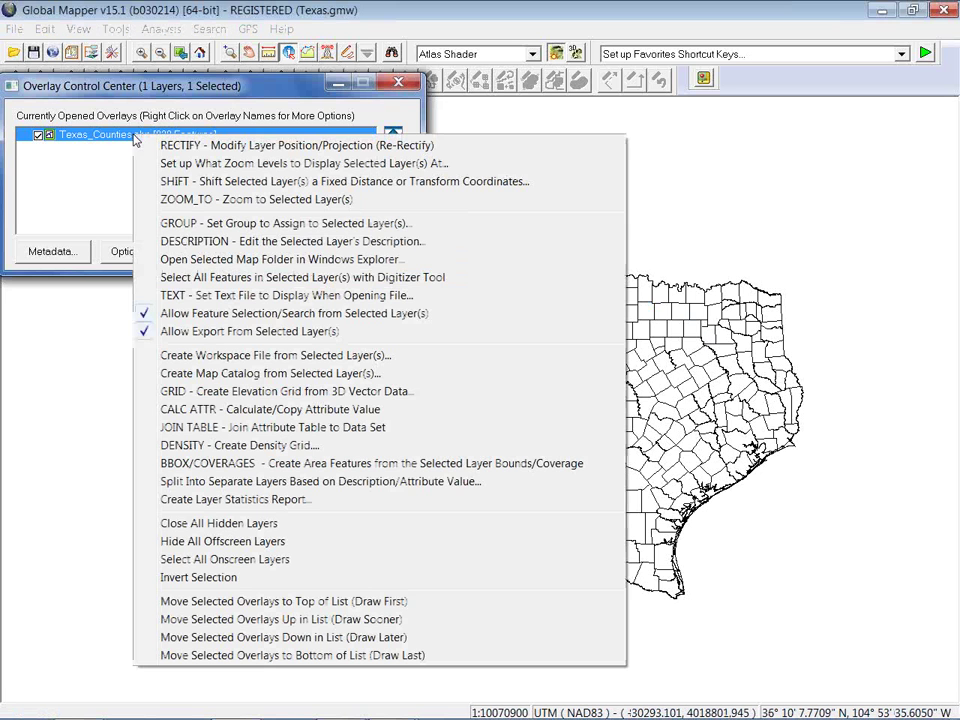
pyautogui.click(192, 410)
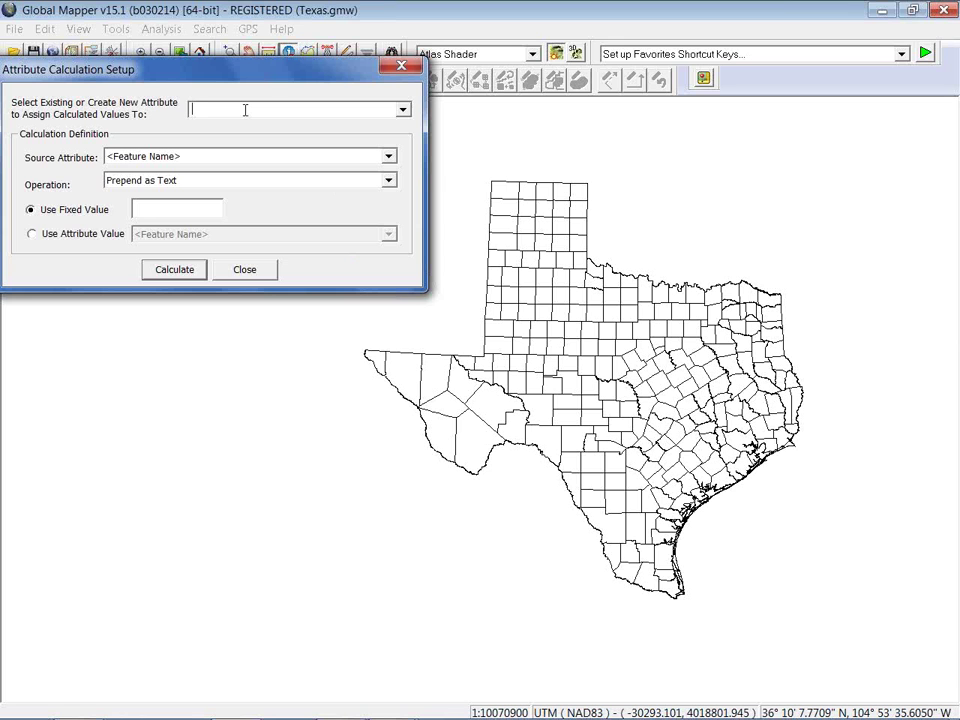
pyautogui.write('Oil Prod per sq mi')
pyautogui.click(130, 157)
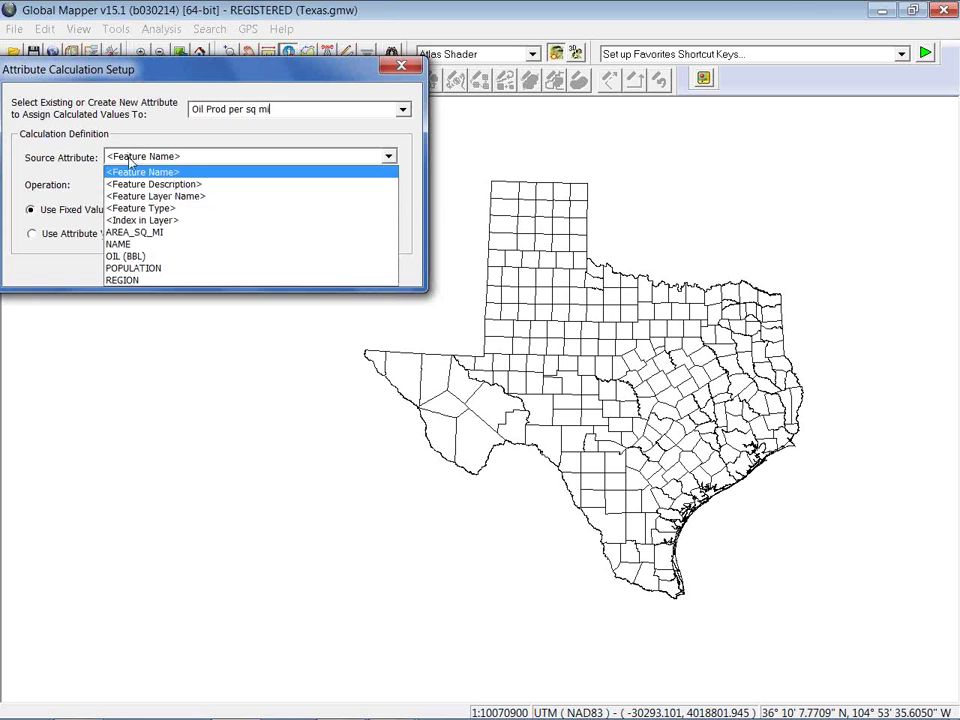
pyautogui.click(137, 257)
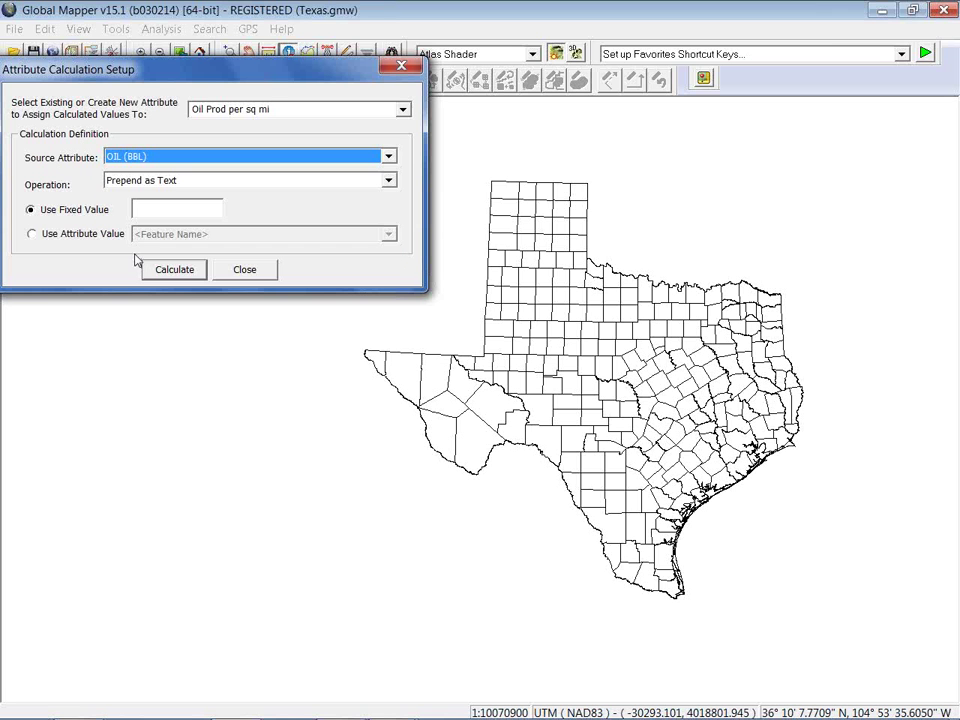
# Step: Divide the source by the AREA_SQ_MI attribute value, run the calculation, and close the calculation setup
pyautogui.click(122, 183)
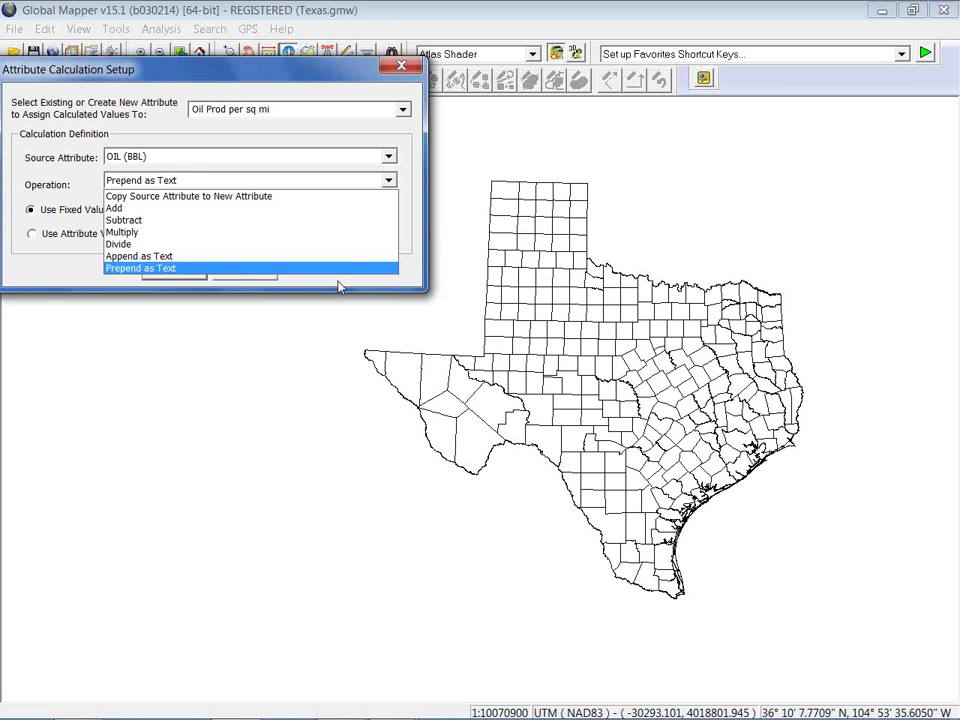
pyautogui.click(205, 269)
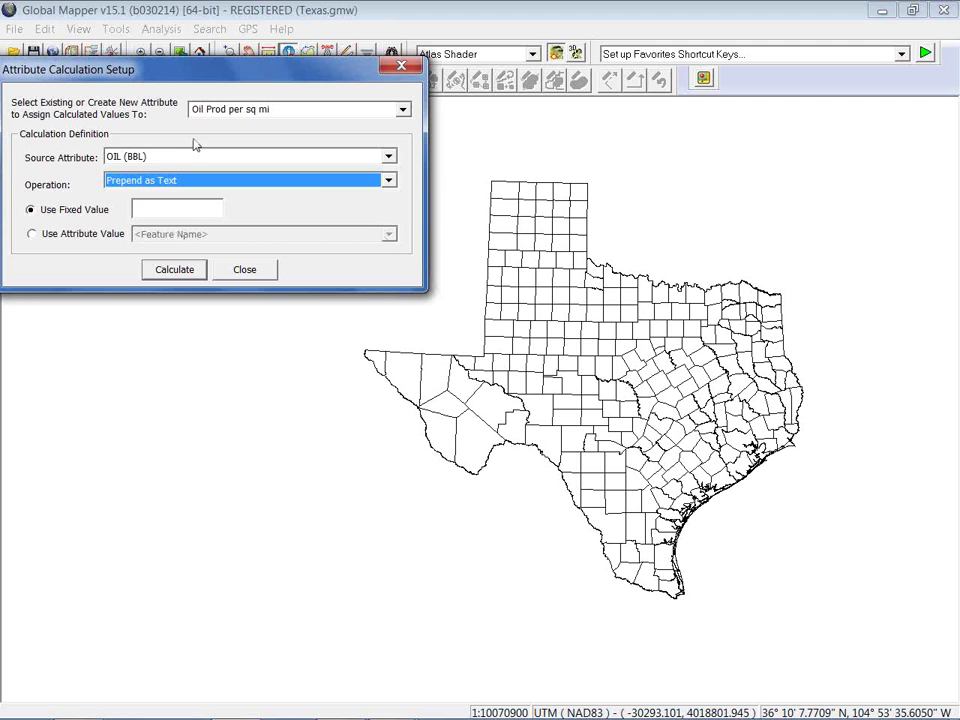
pyautogui.click(163, 181)
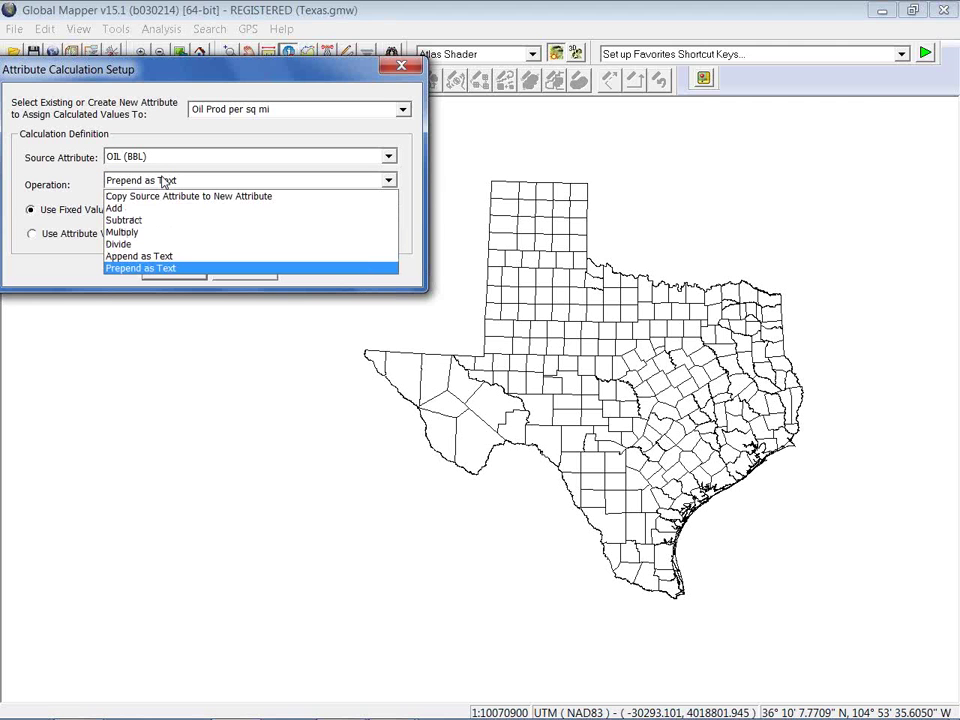
pyautogui.click(140, 244)
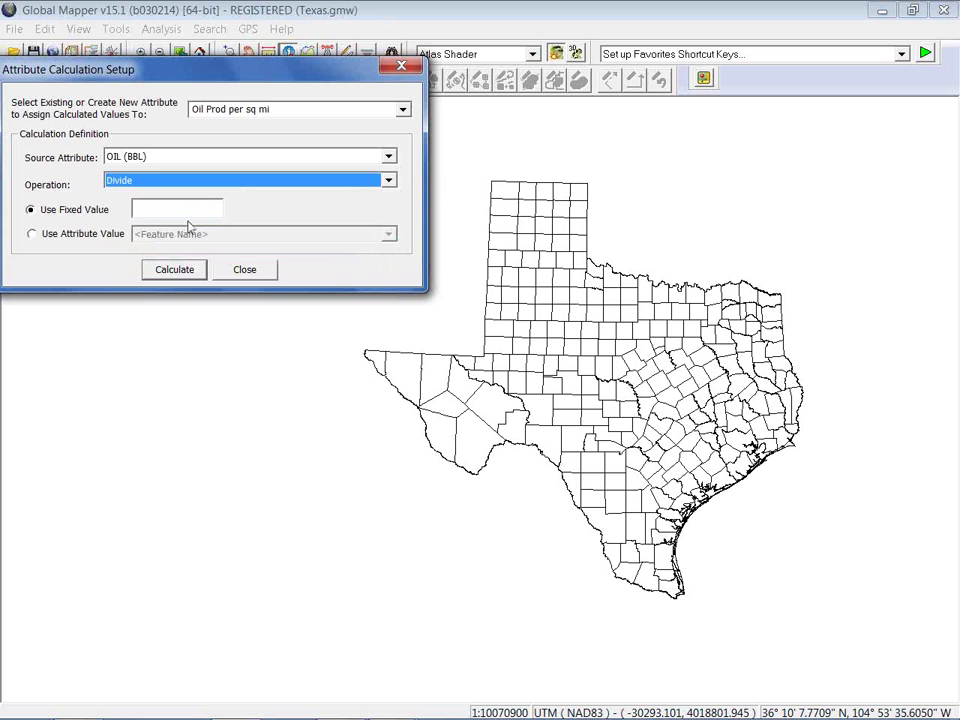
pyautogui.click(31, 234)
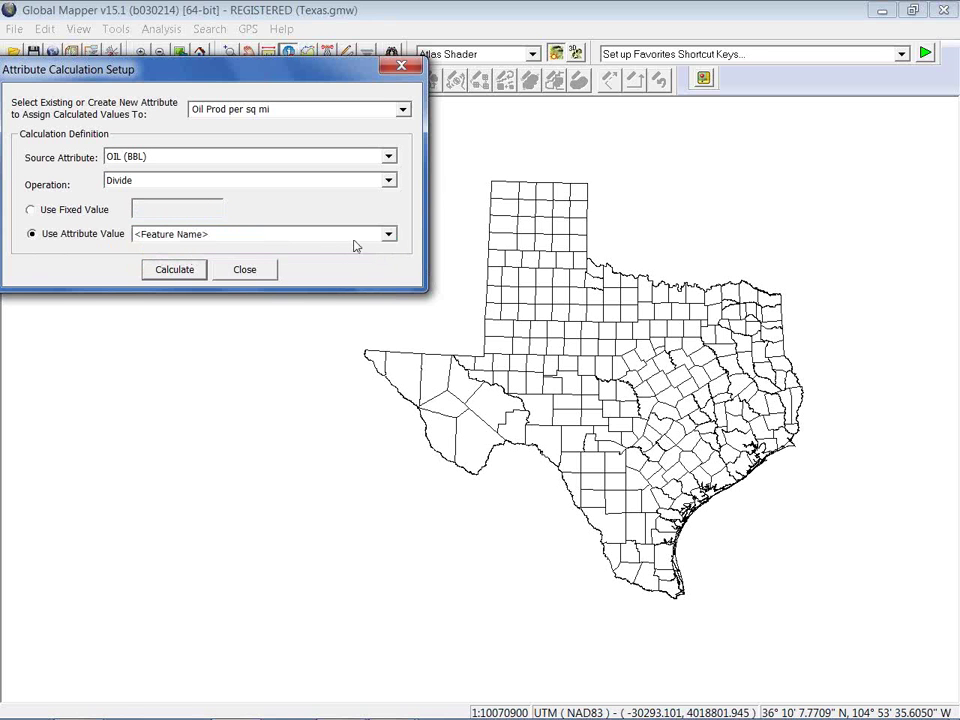
pyautogui.click(388, 234)
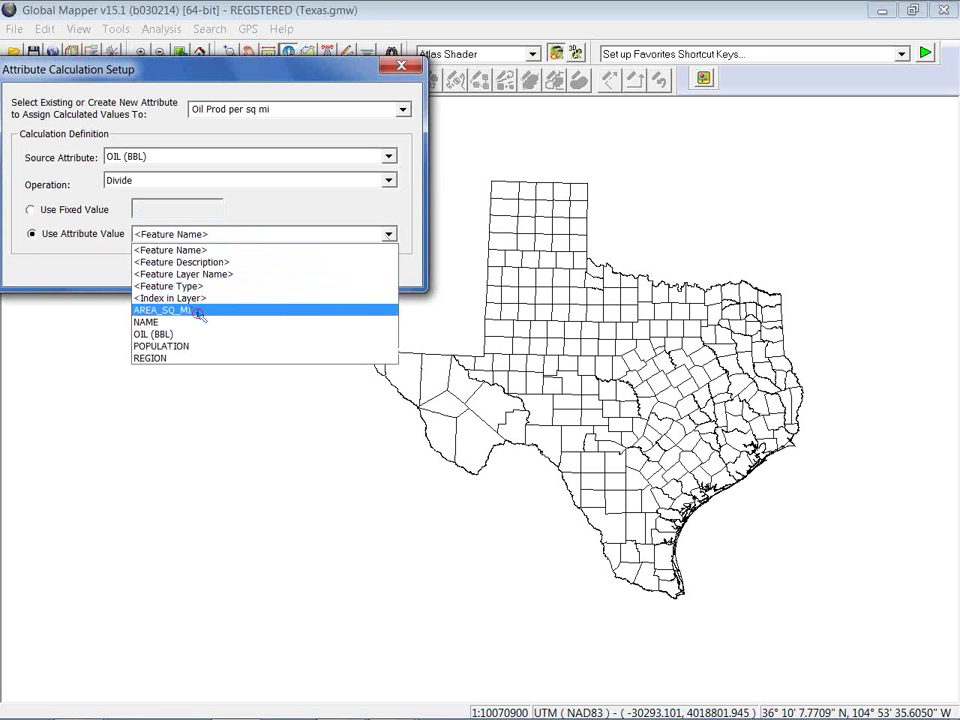
pyautogui.click(319, 311)
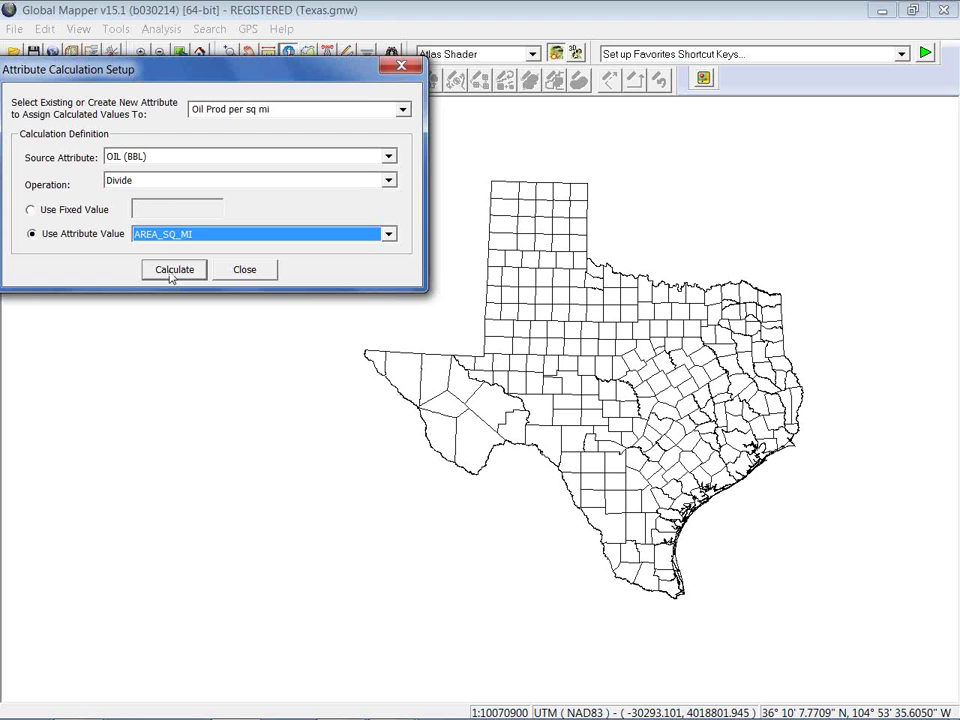
pyautogui.click(172, 270)
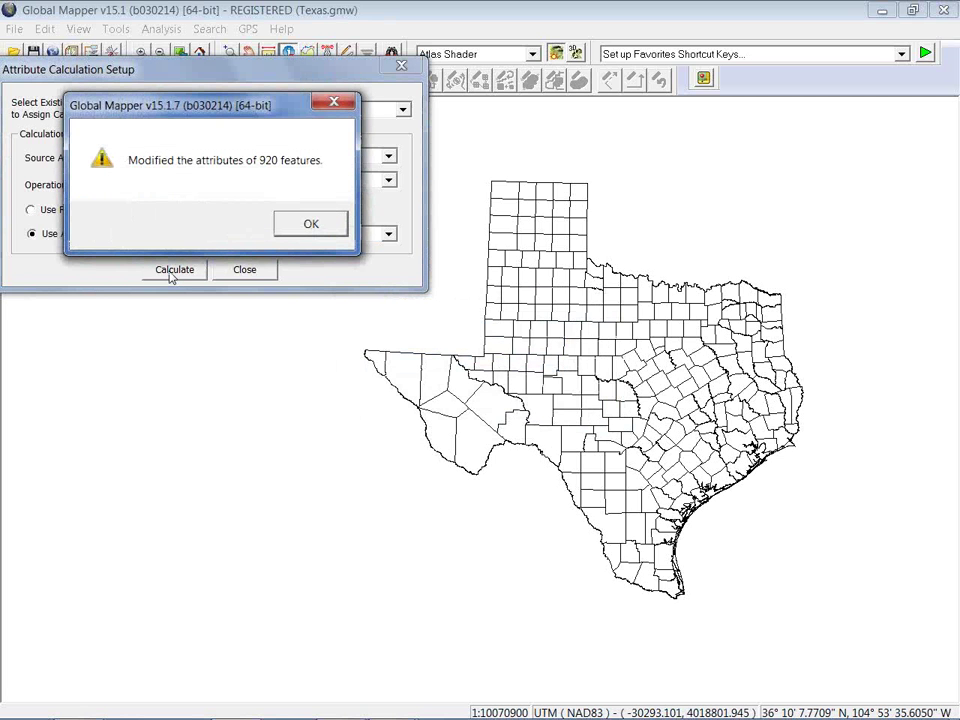
pyautogui.click(321, 228)
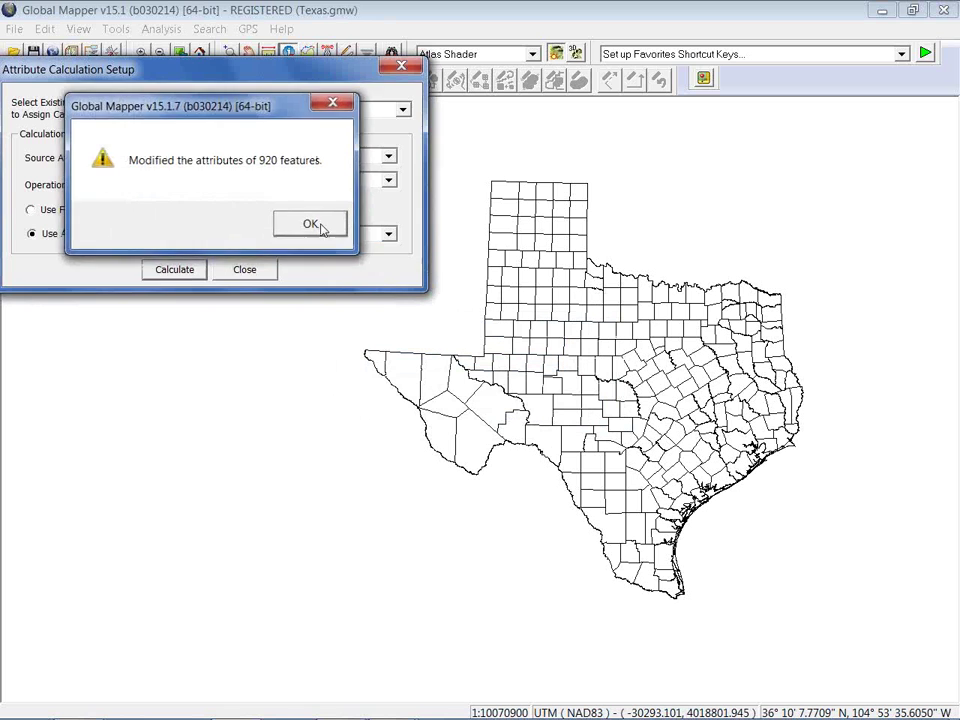
pyautogui.click(244, 269)
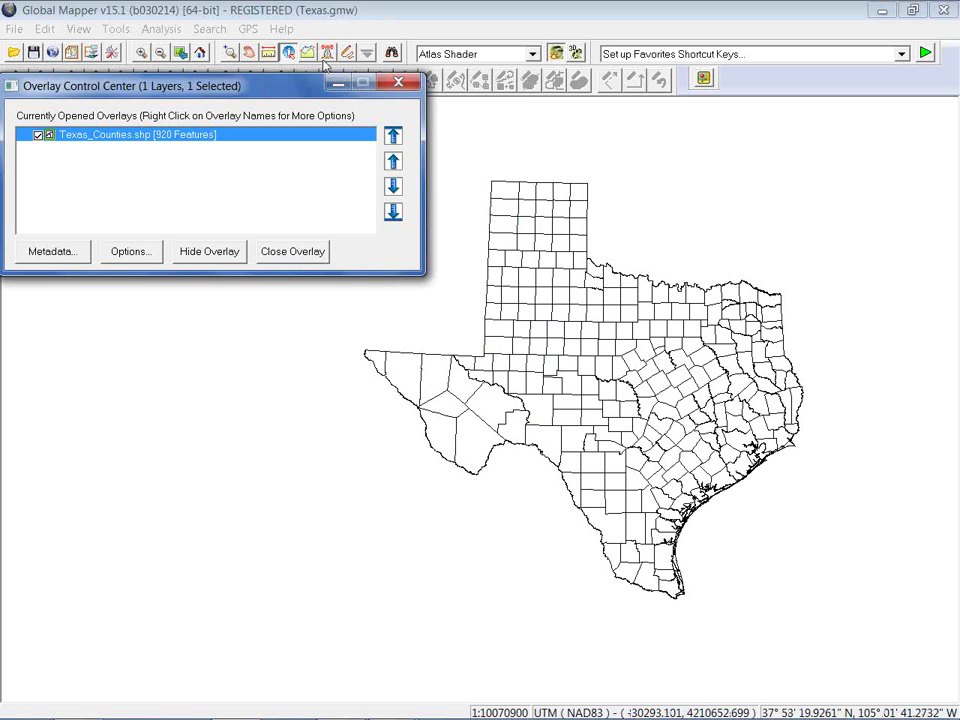
# Step: Inspect Crosby county's feature information to check the calculated oil production attribute
pyautogui.click(288, 53)
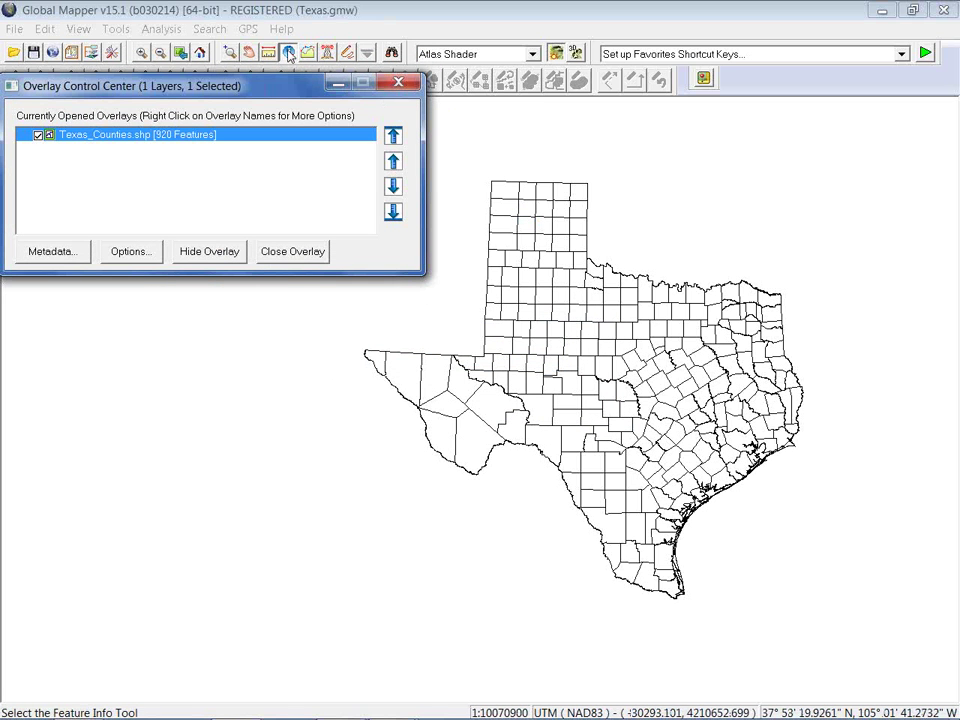
pyautogui.click(550, 304)
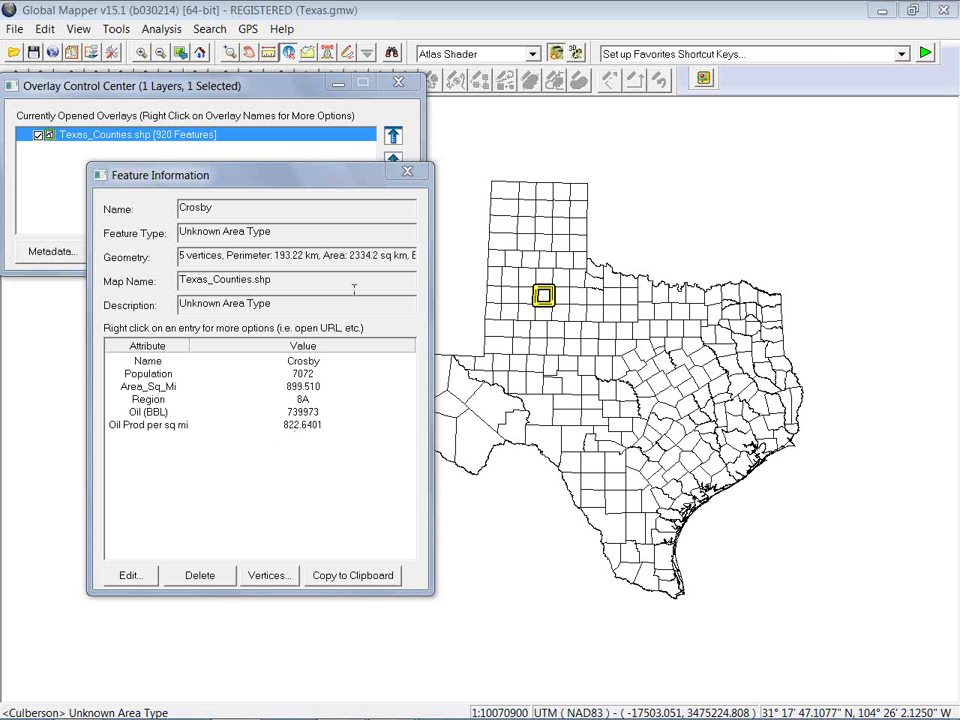
pyautogui.click(407, 171)
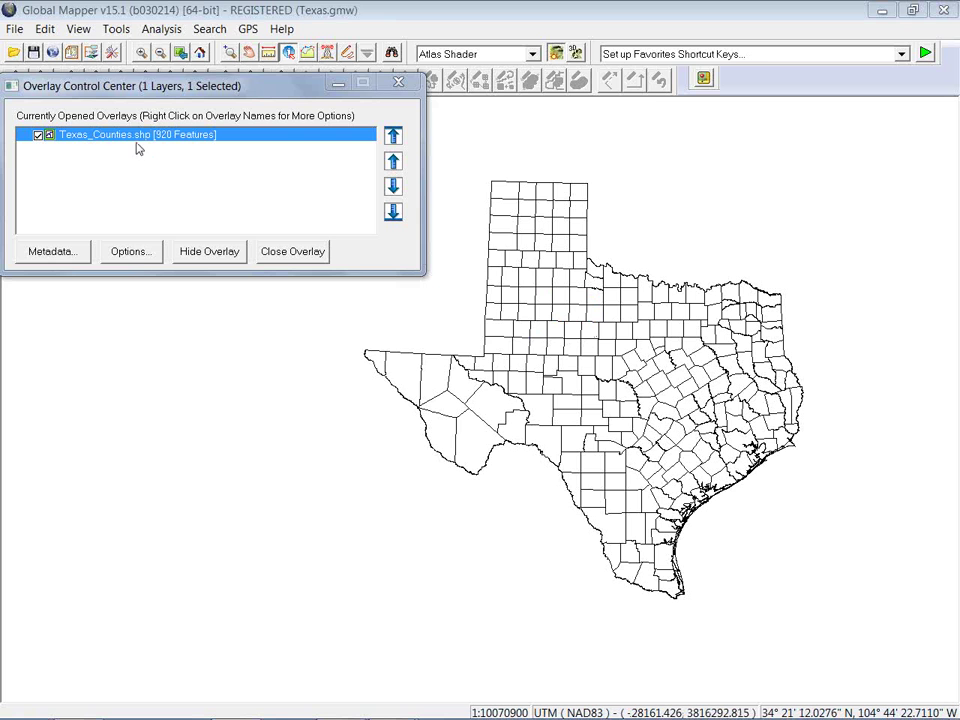
# Step: Set the Texas_Counties.shp area styling to be based on values of the OIL PROD PER SQ MI attribute
pyautogui.click(131, 251)
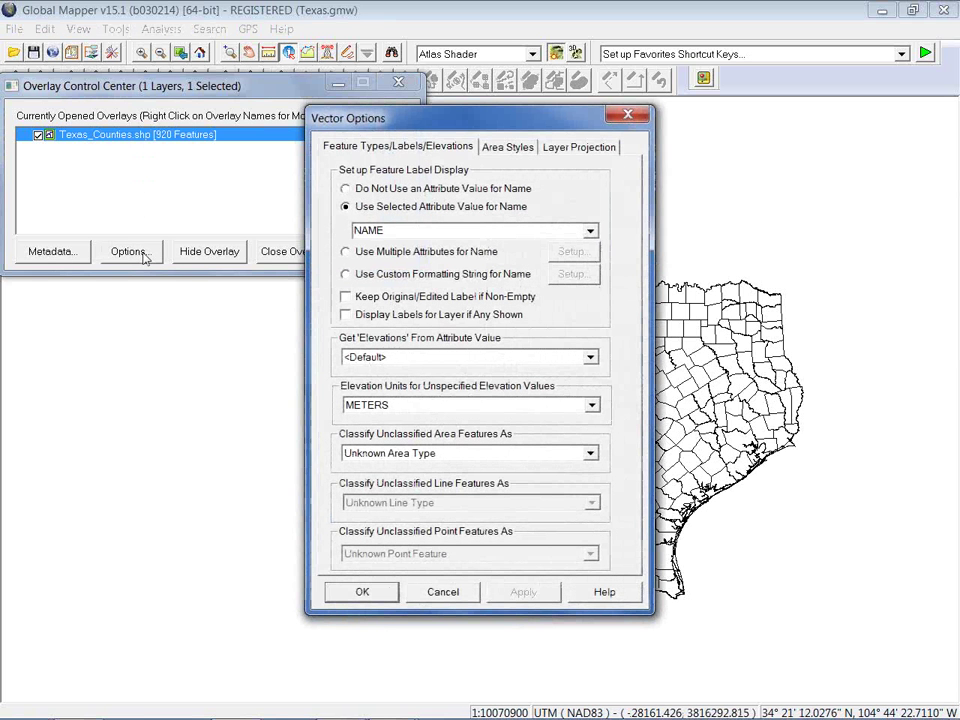
pyautogui.click(506, 148)
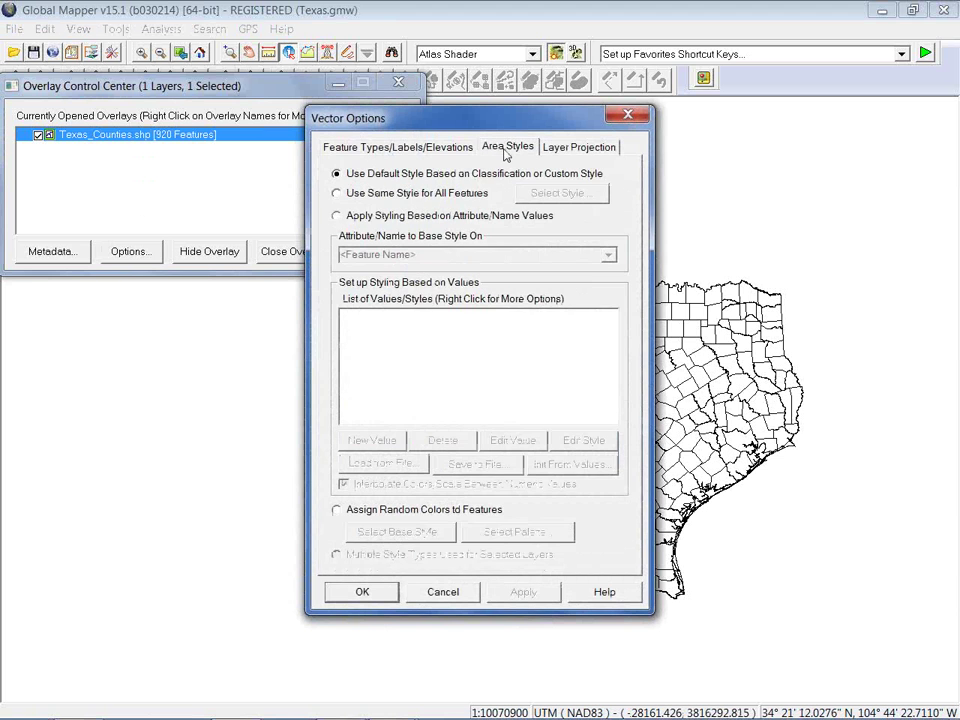
pyautogui.click(337, 216)
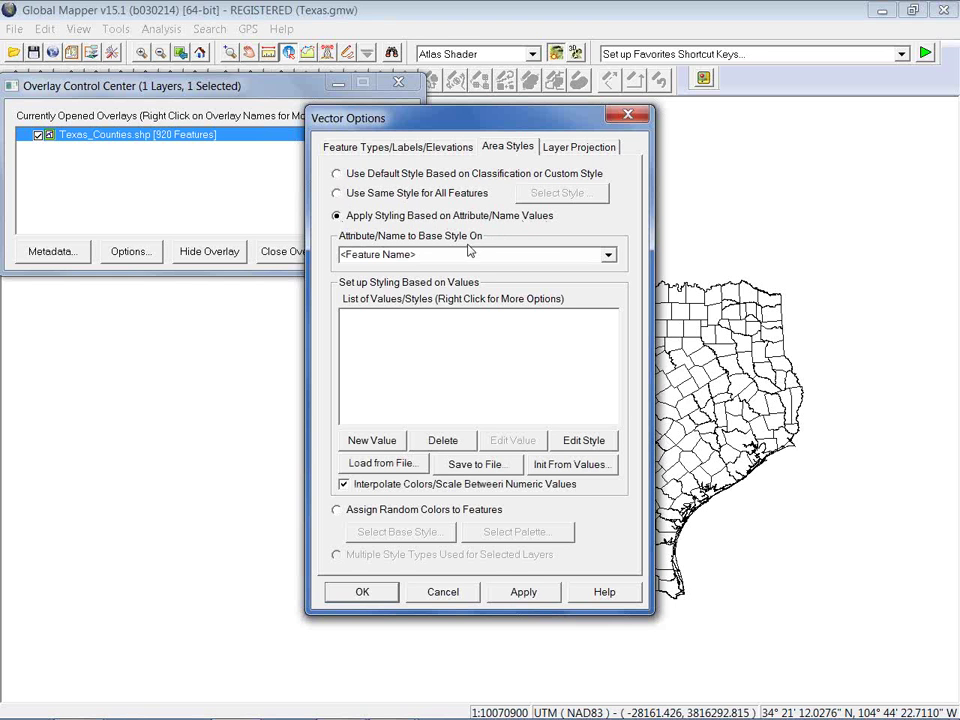
pyautogui.click(384, 254)
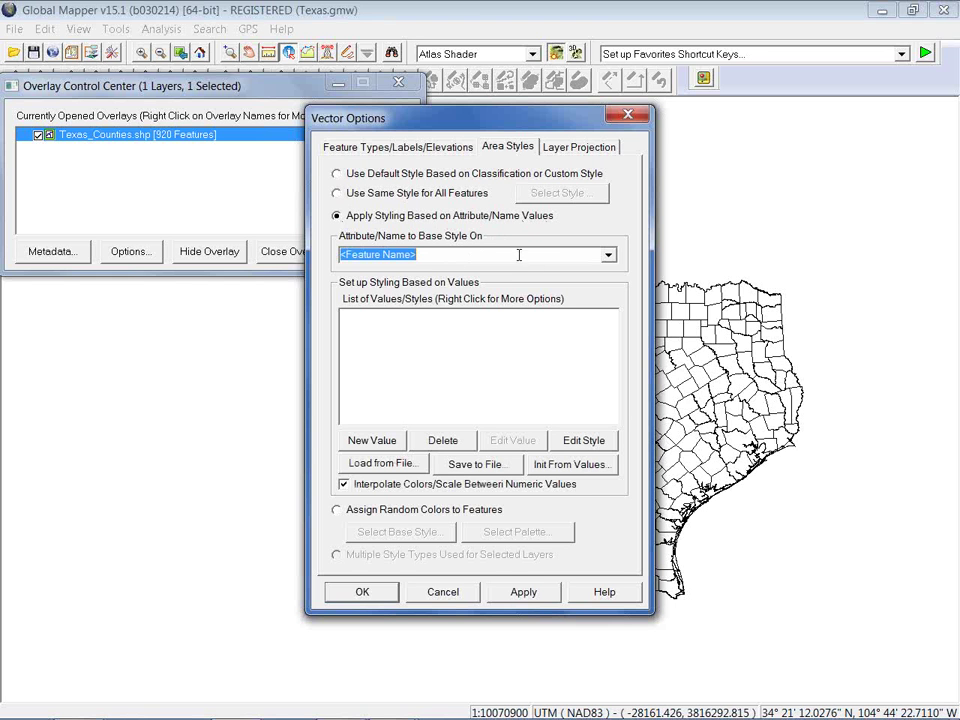
pyautogui.click(608, 257)
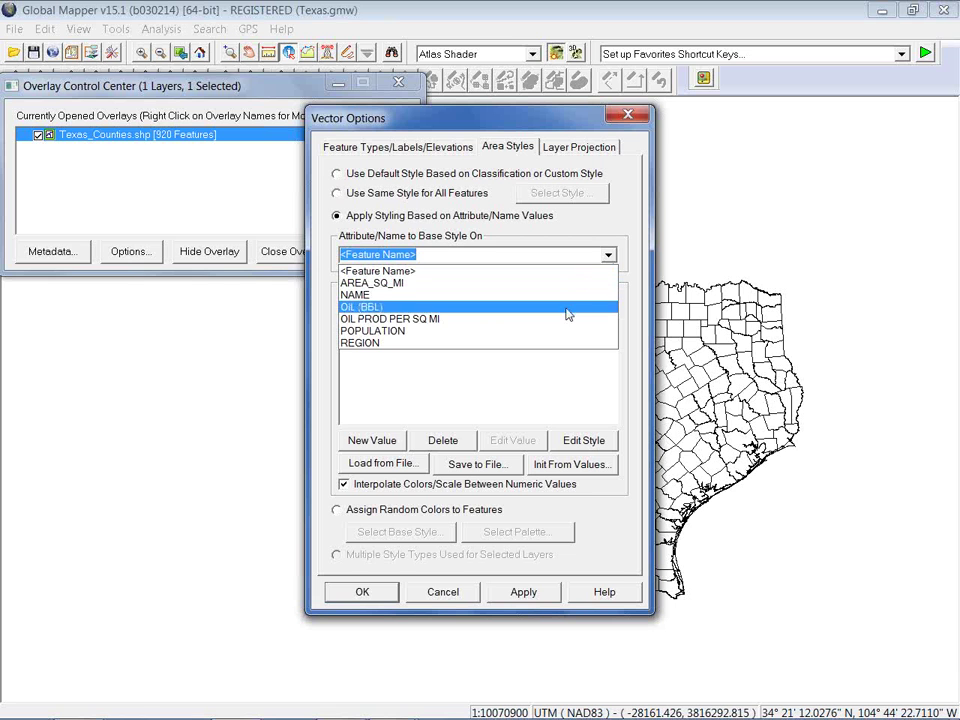
pyautogui.click(445, 320)
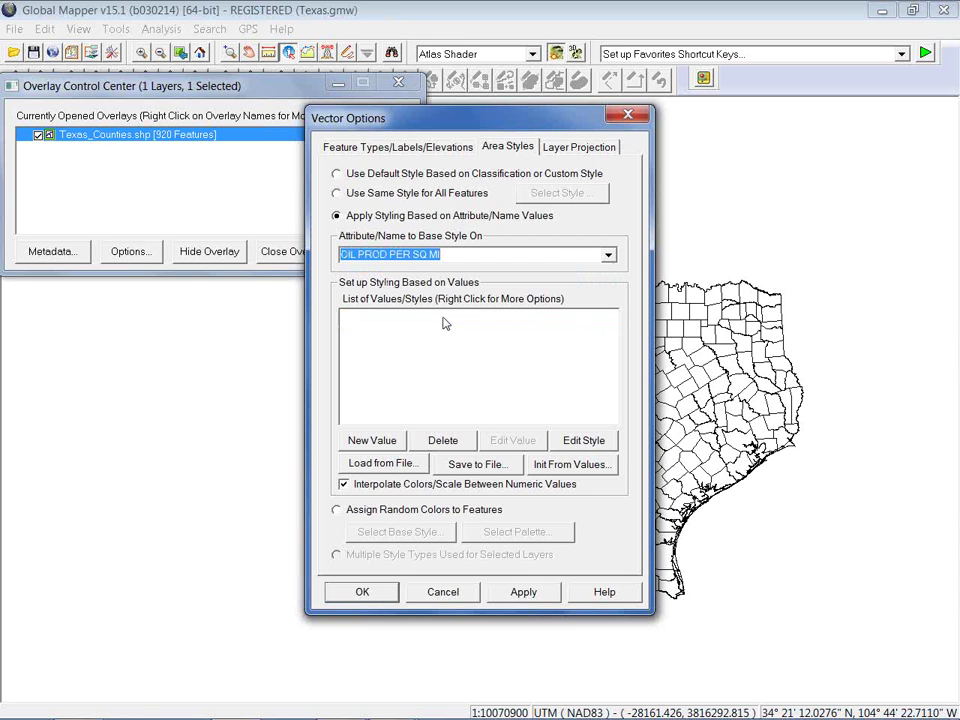
# Step: Load the value styles from TX Oil Production.gm_layer_style, review the value list, and apply the styling to the counties
pyautogui.click(409, 468)
pyautogui.click(334, 152)
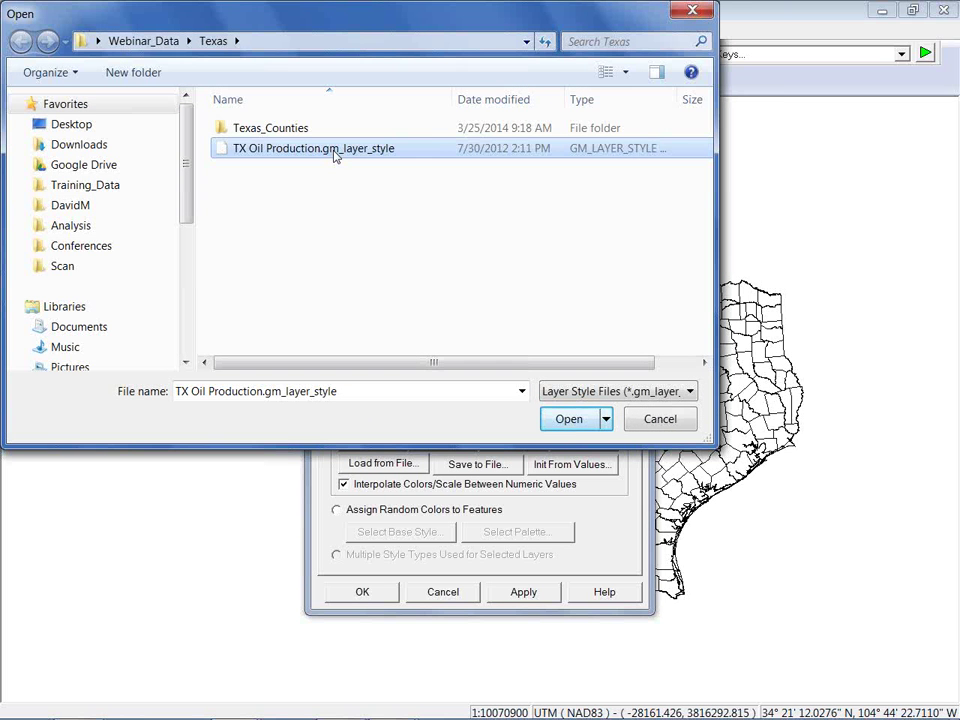
pyautogui.click(566, 422)
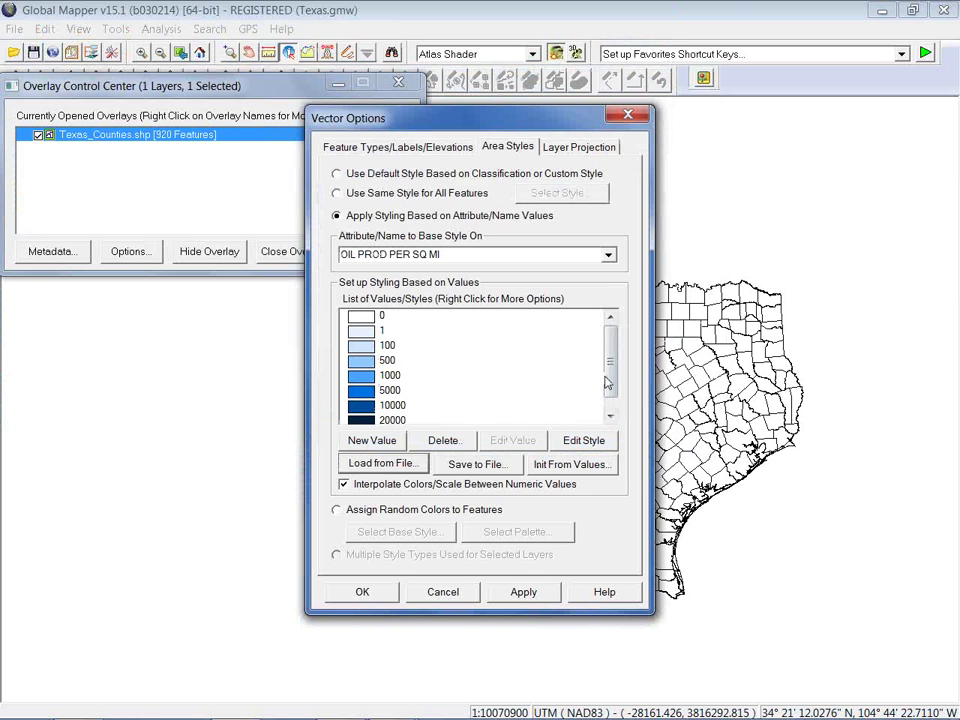
pyautogui.scroll(-1, 607, 382)
pyautogui.scroll(1, 607, 382)
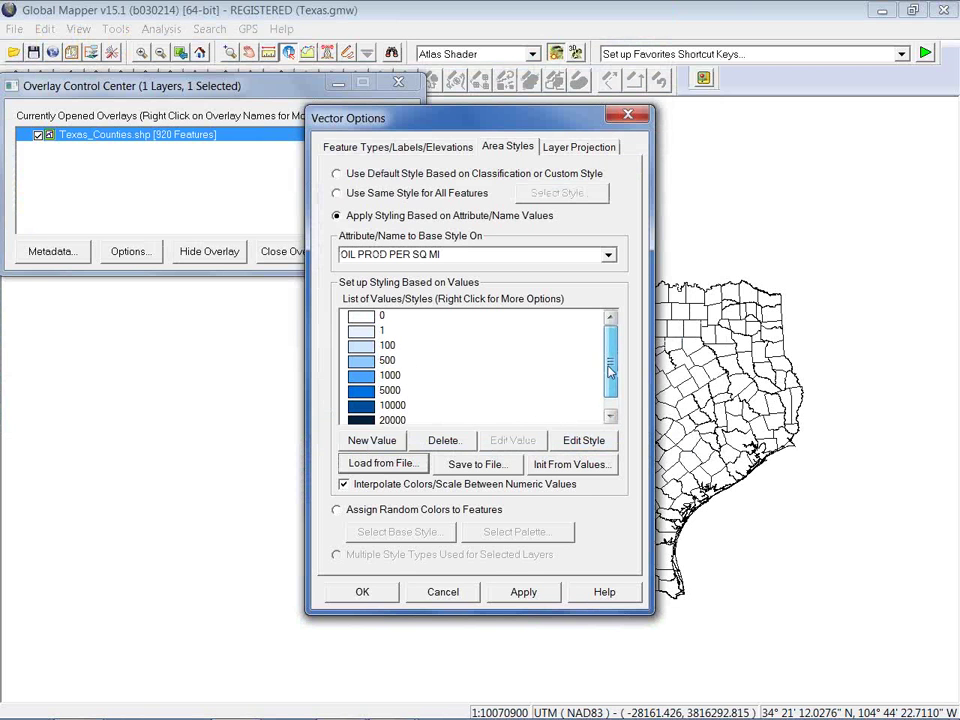
pyautogui.click(364, 592)
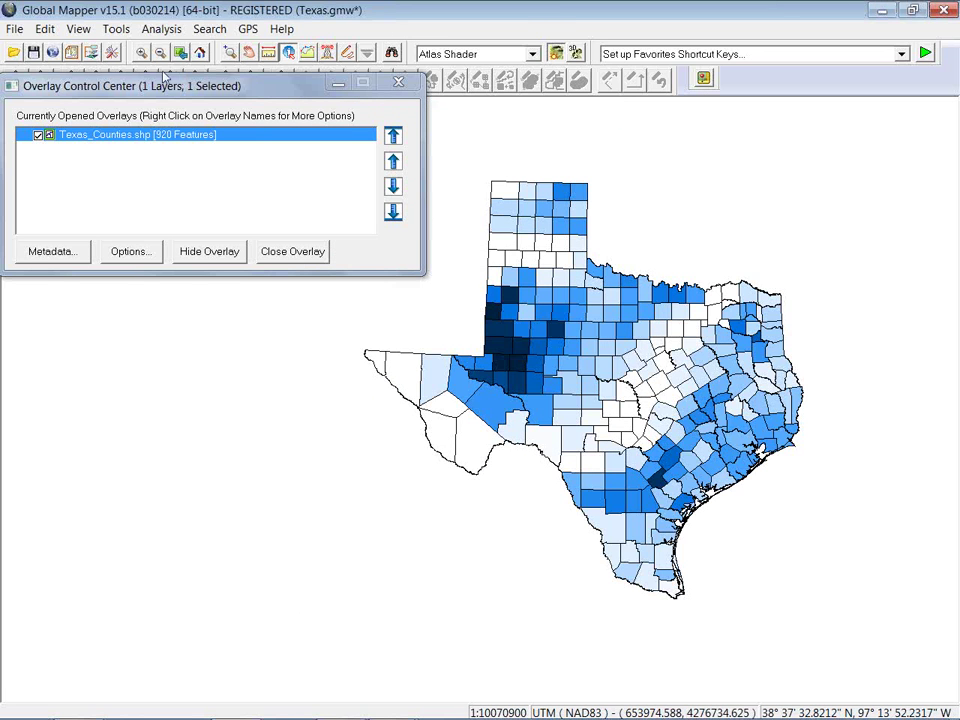
# Step: Move the Overlay Control Center clear of the toolbars and add a map legend based on loaded vector types
pyautogui.moveTo(101, 87); pyautogui.dragTo(118, 113)
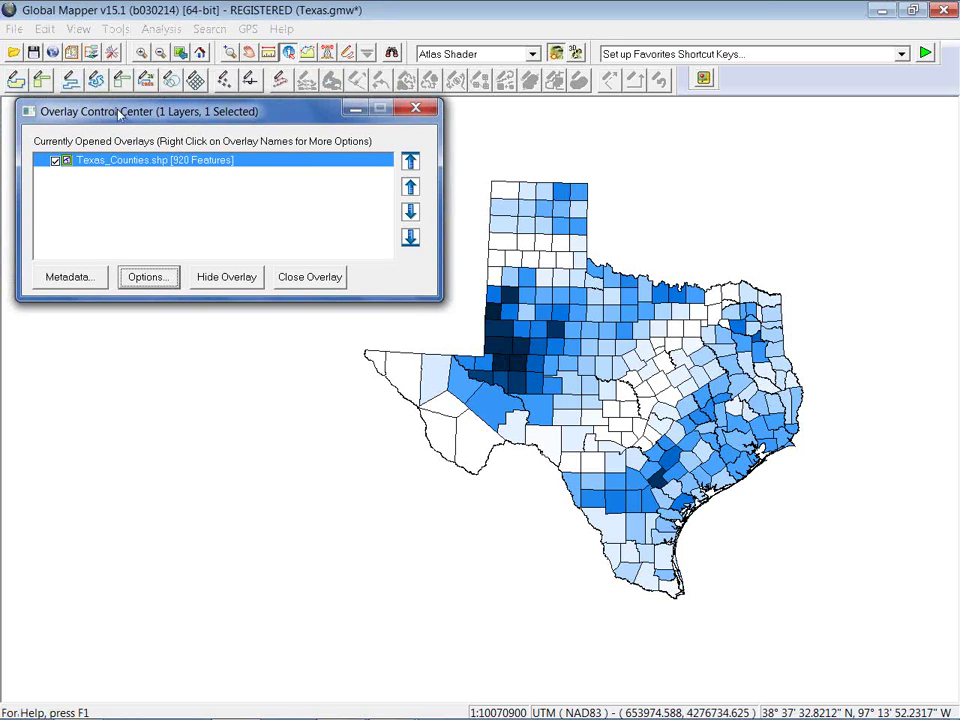
pyautogui.click(73, 53)
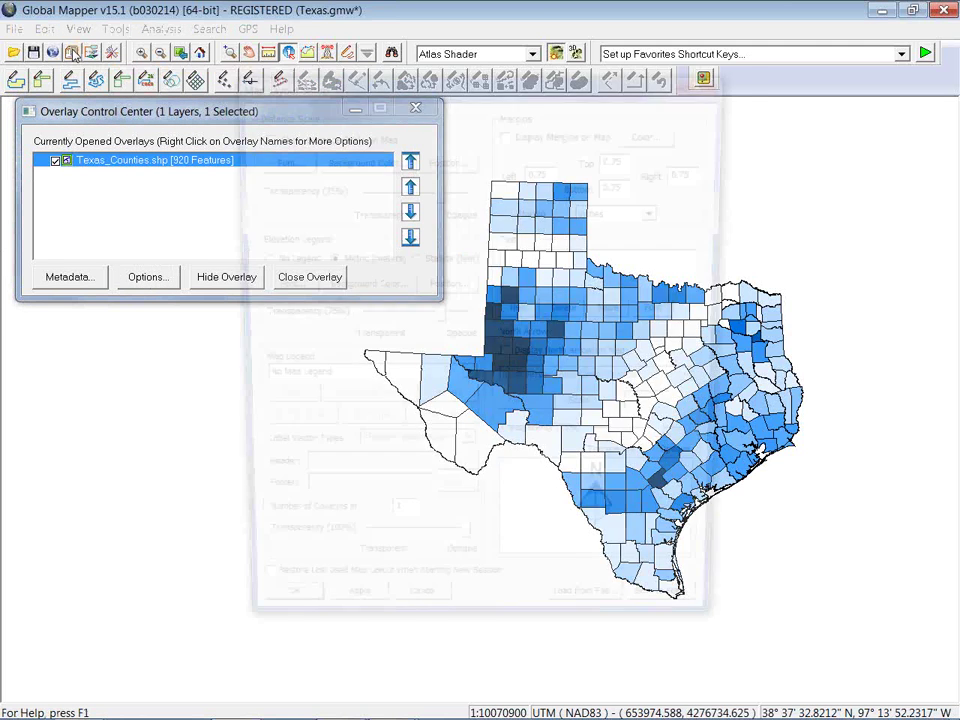
pyautogui.click(351, 382)
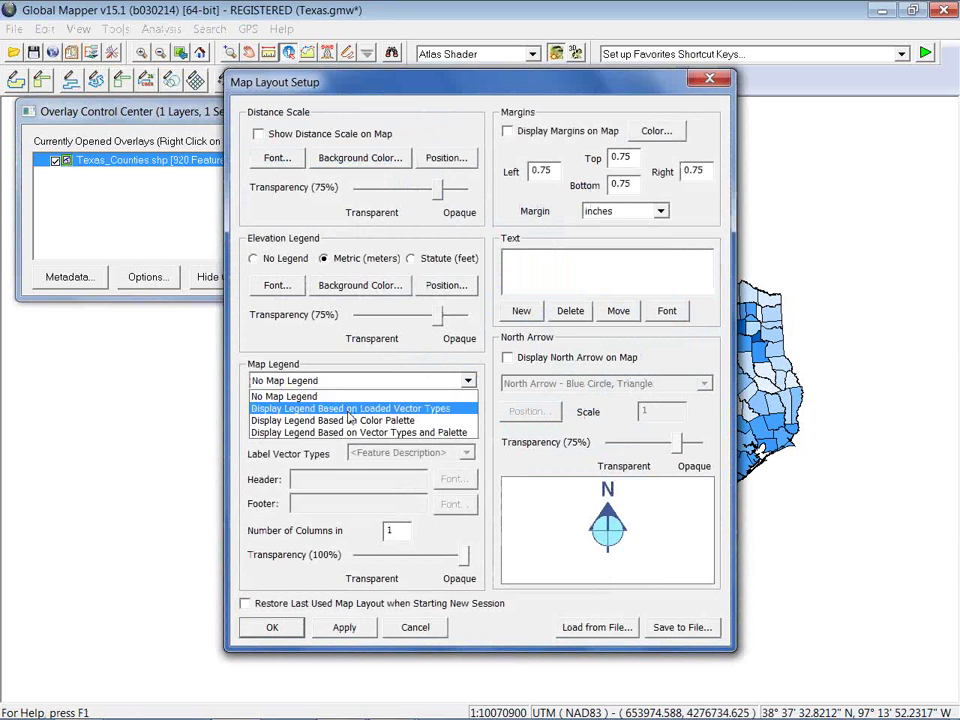
pyautogui.click(350, 408)
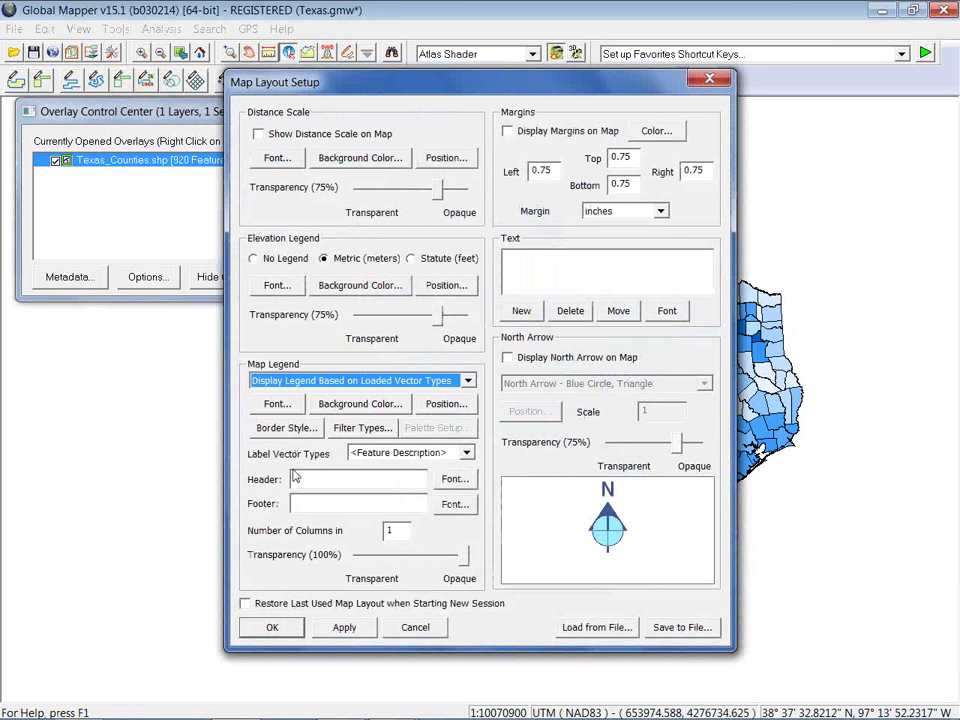
pyautogui.click(270, 627)
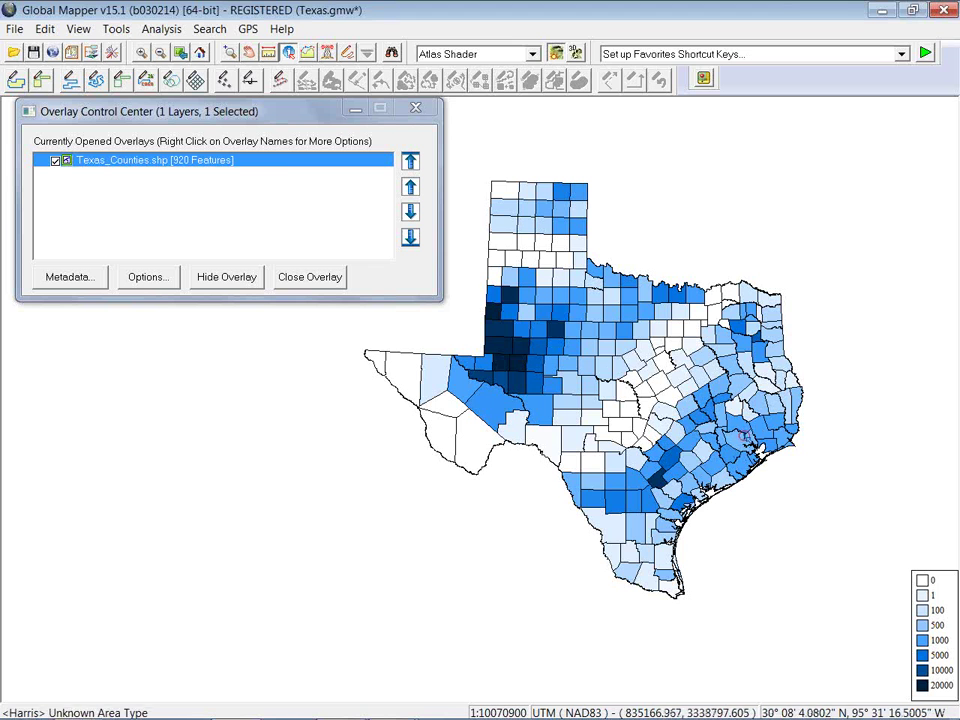
# Step: Select the northernmost Panhandle counties with the Digitizer to review the feature editing commands, and look through the favorites list
pyautogui.click(346, 55)
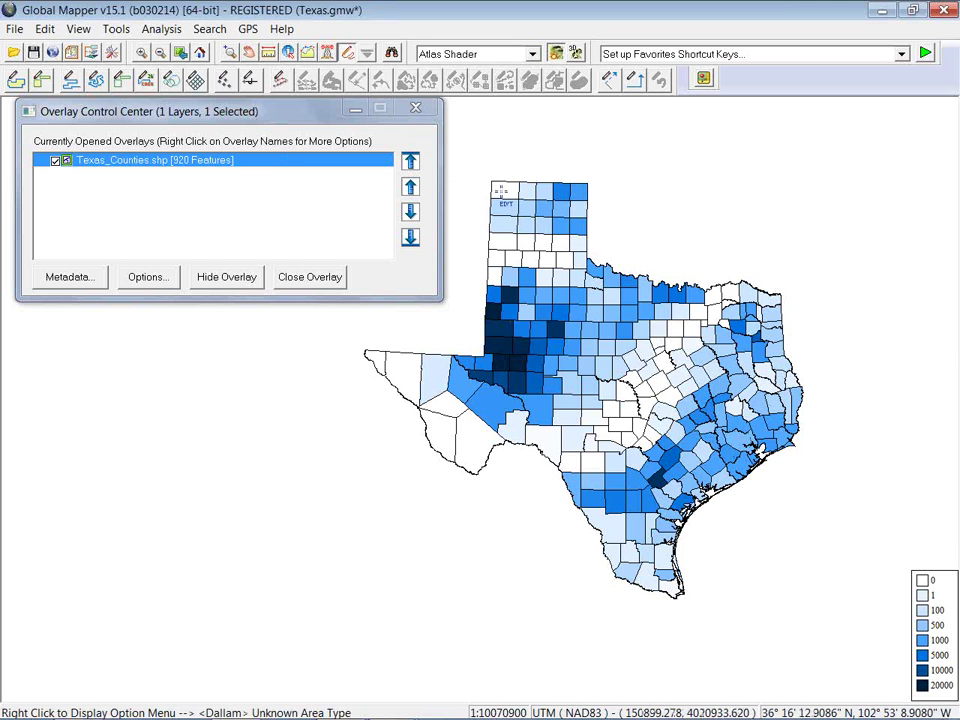
pyautogui.moveTo(469, 162); pyautogui.dragTo(645, 234)
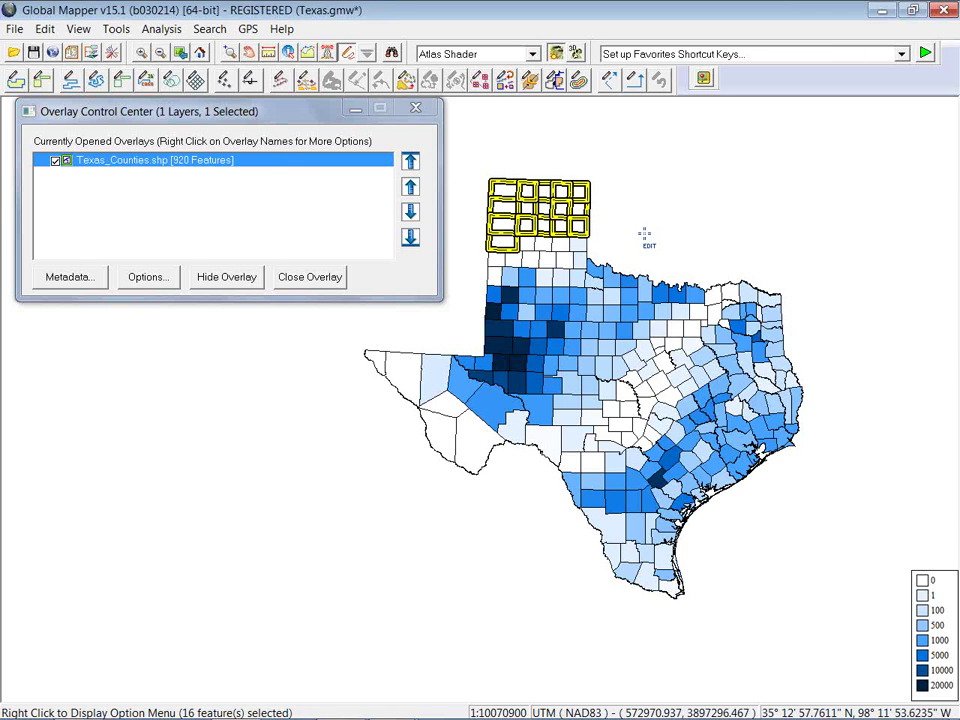
pyautogui.rightClick(675, 207)
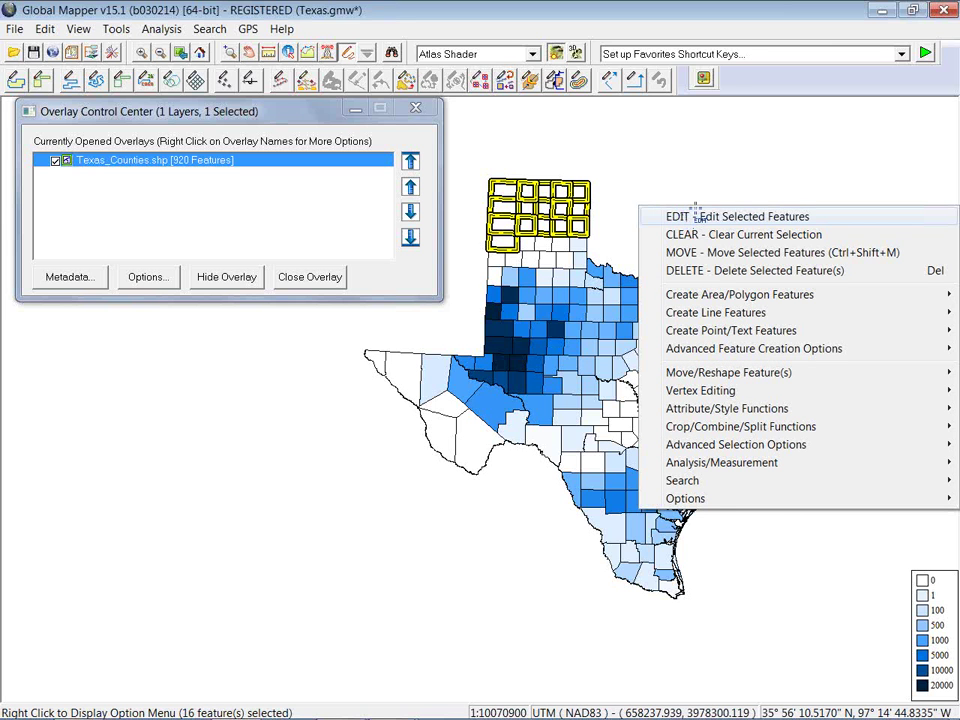
pyautogui.press('Escape')
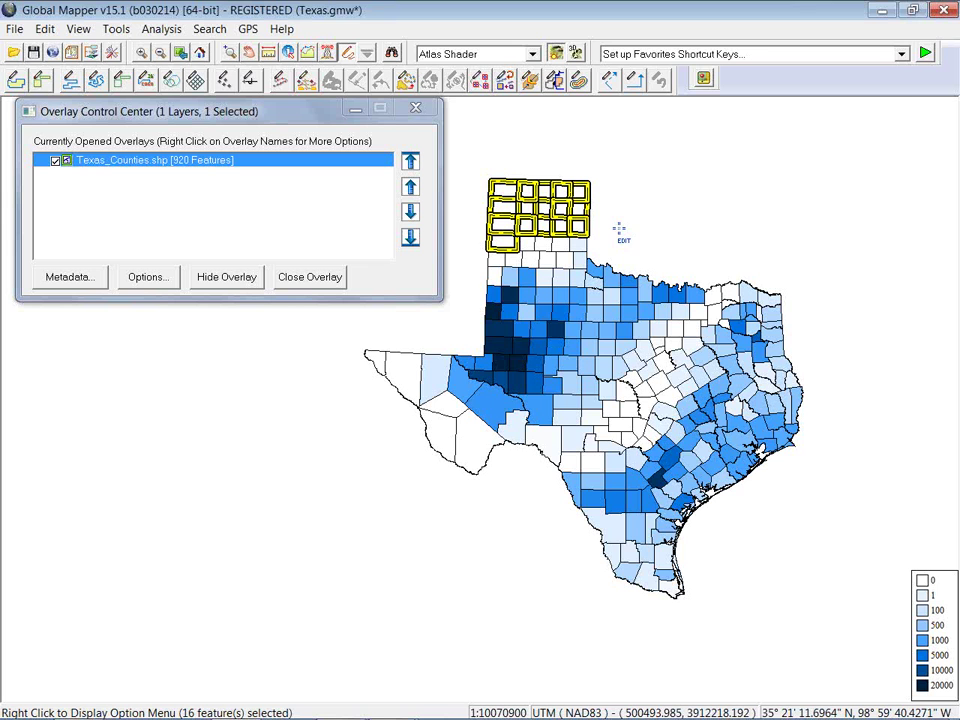
pyautogui.click(902, 54)
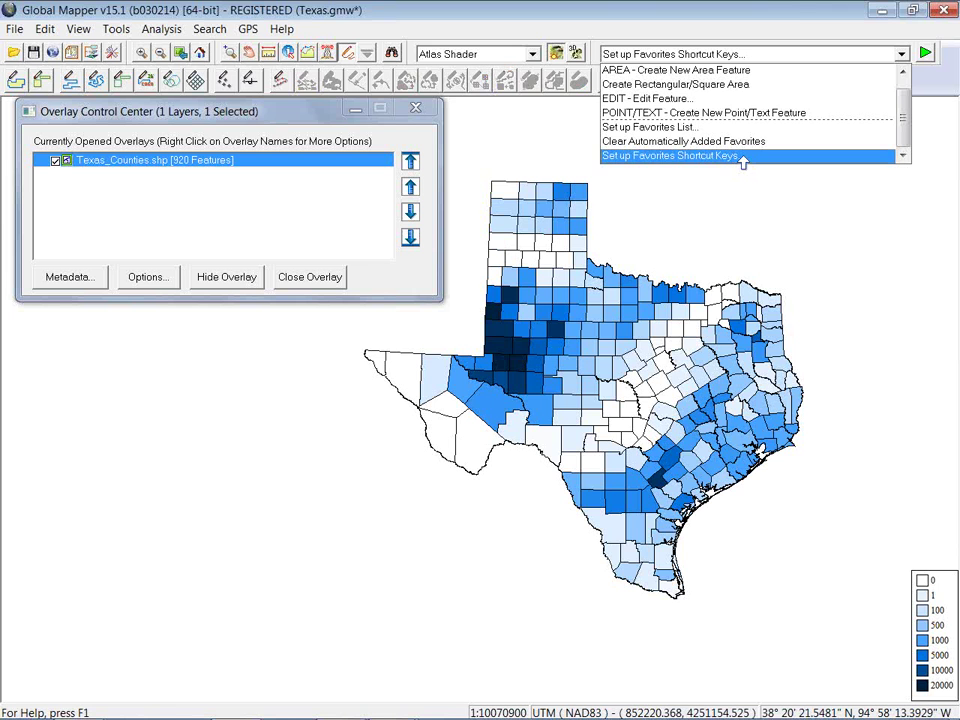
pyautogui.press('Escape')
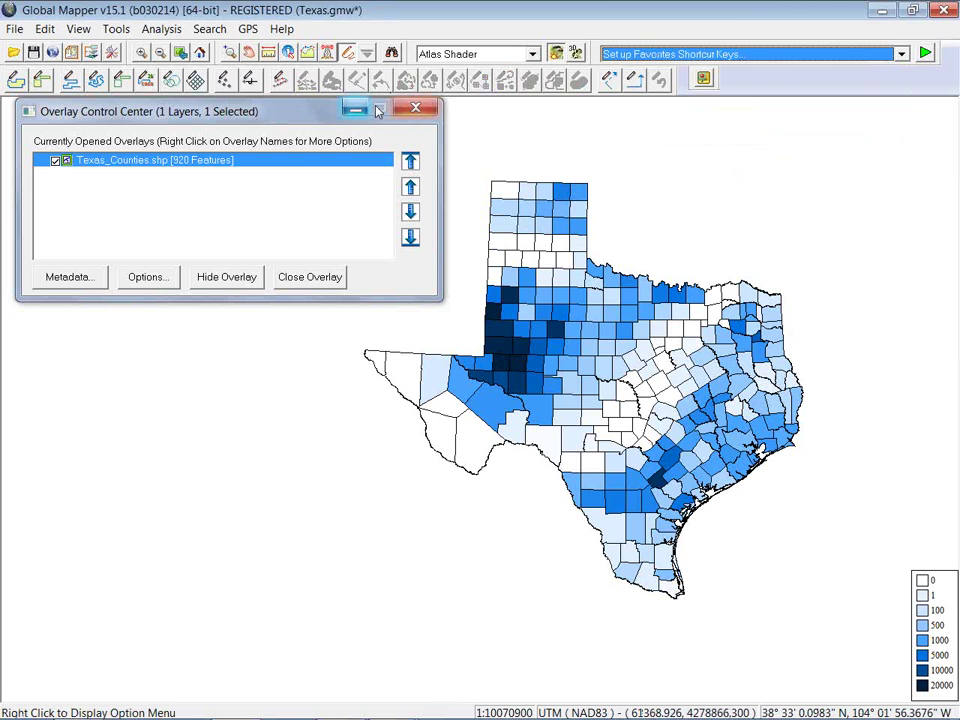
# Step: Search the vector data, copy the eleven consecutive results starting at Andrews to the clipboard as text, and close the search
pyautogui.click(392, 54)
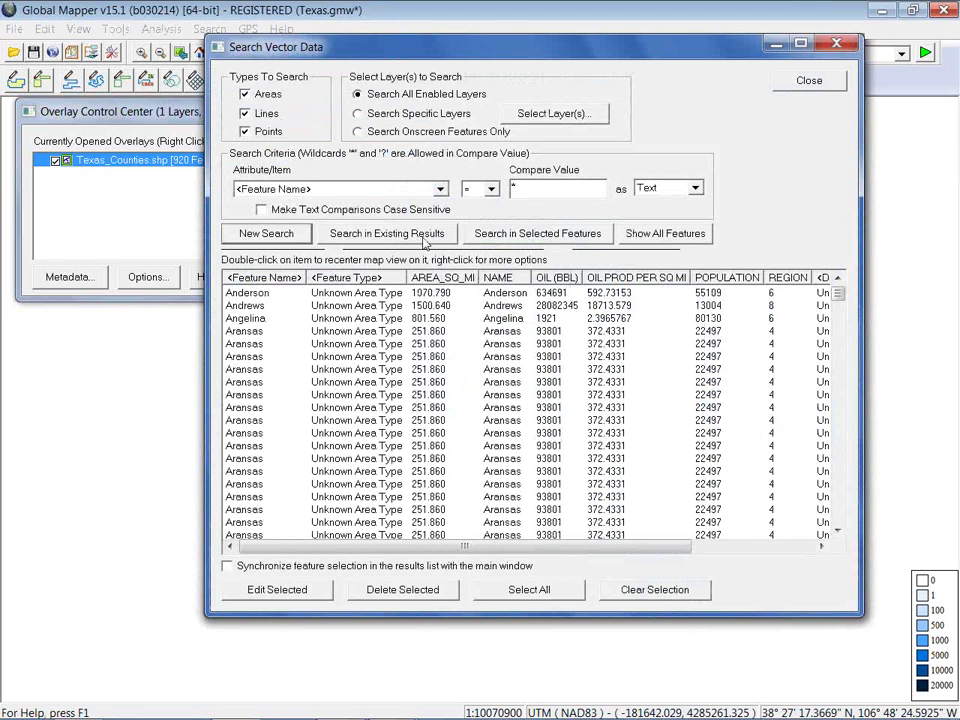
pyautogui.click(432, 305)
pyautogui.keyDown('shift'); pyautogui.click(430, 433); pyautogui.keyUp('shift')
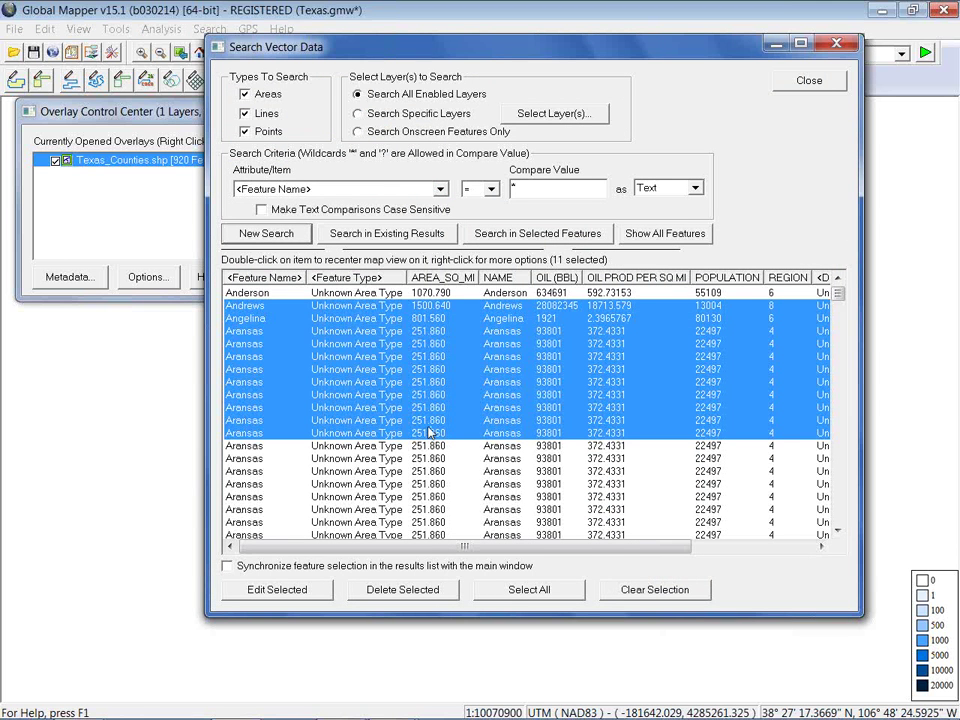
pyautogui.rightClick(437, 425)
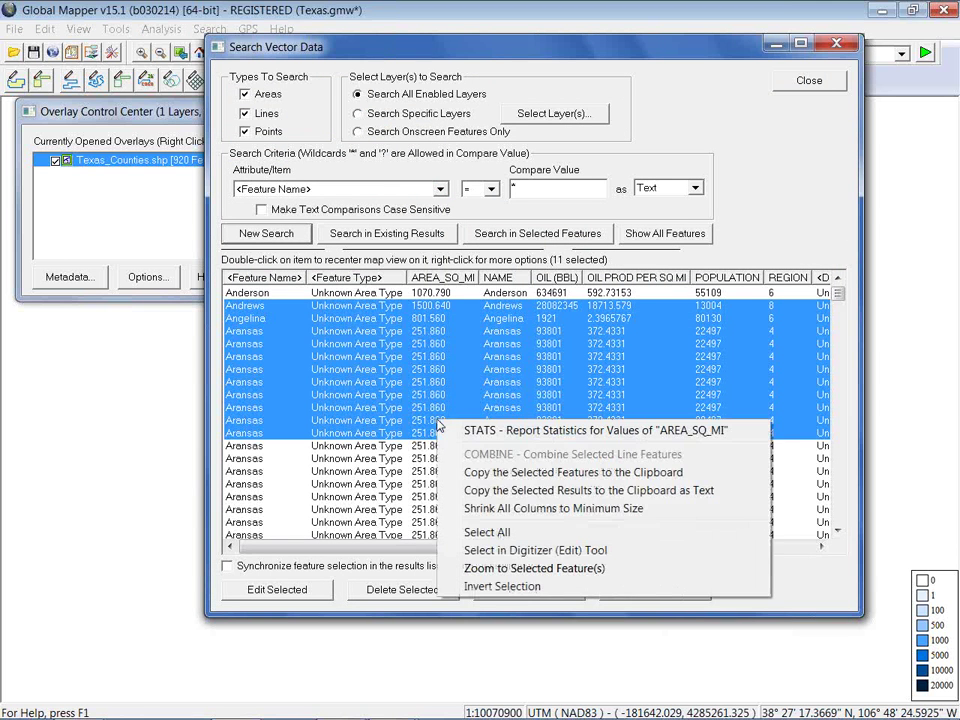
pyautogui.click(597, 491)
pyautogui.press('Escape')
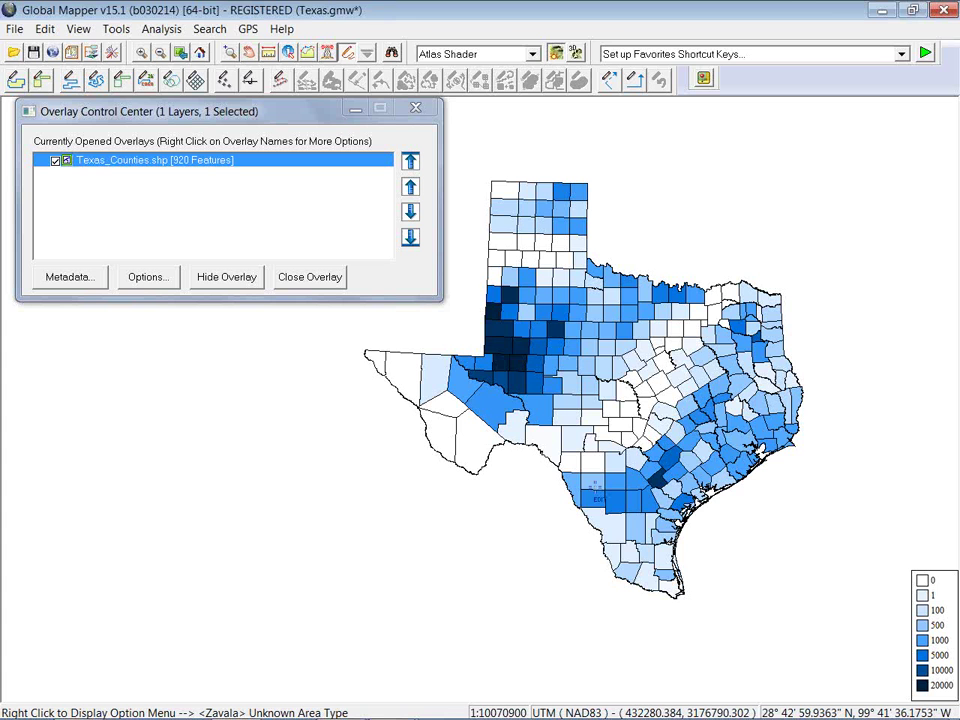
# Step: Switch to the PowerPoint slide show and advance to the closing slide
pyautogui.hotkey('alt', 'Tab')
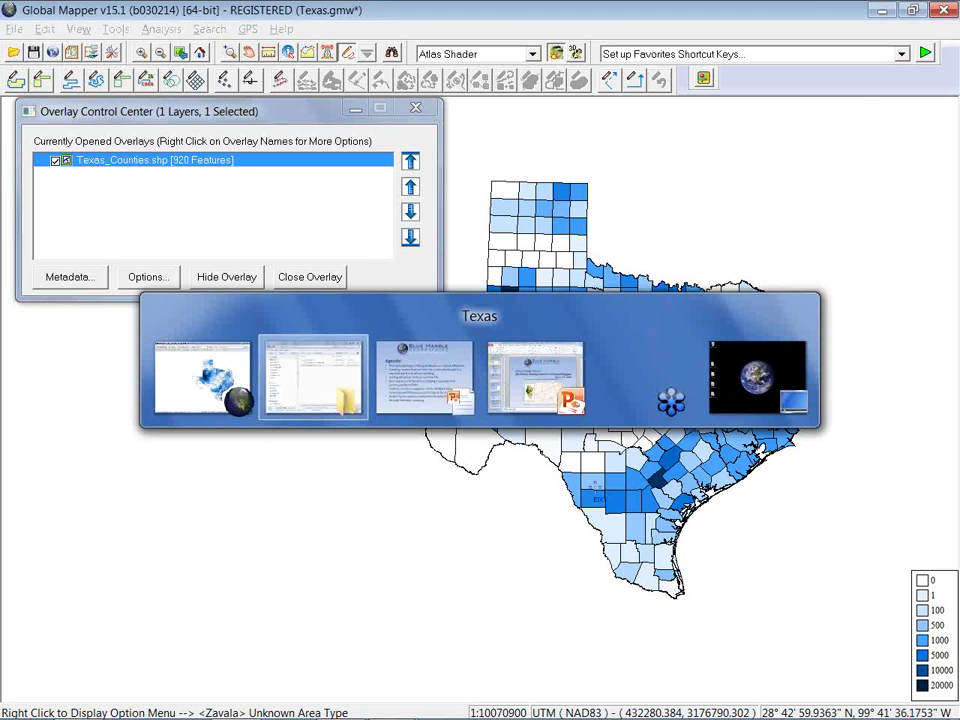
pyautogui.hotkey('alt', 'Tab')
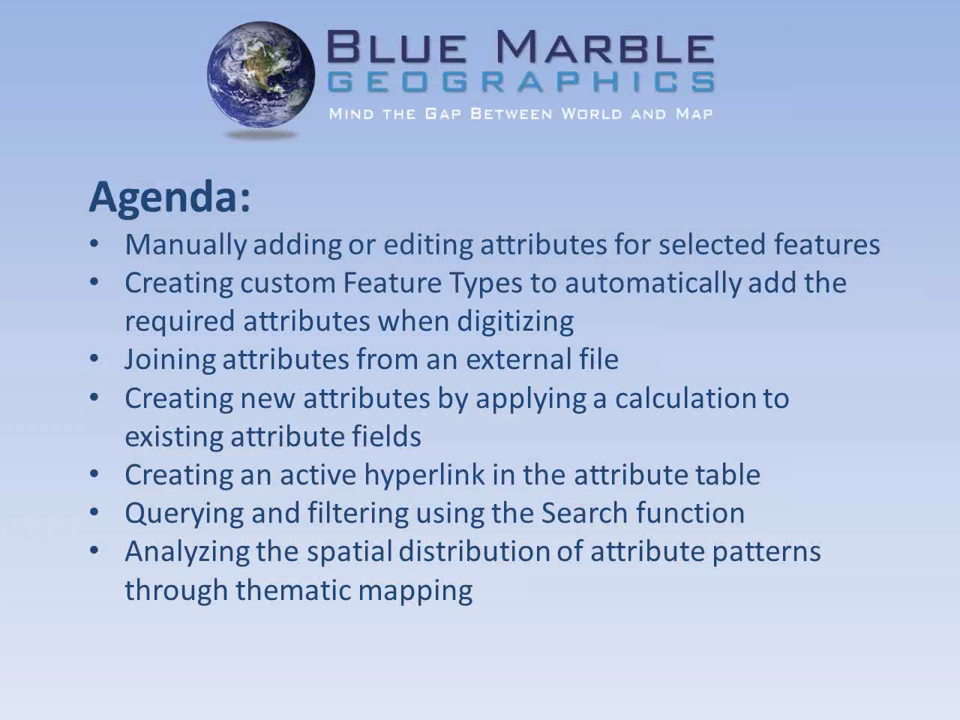
pyautogui.press('Right')
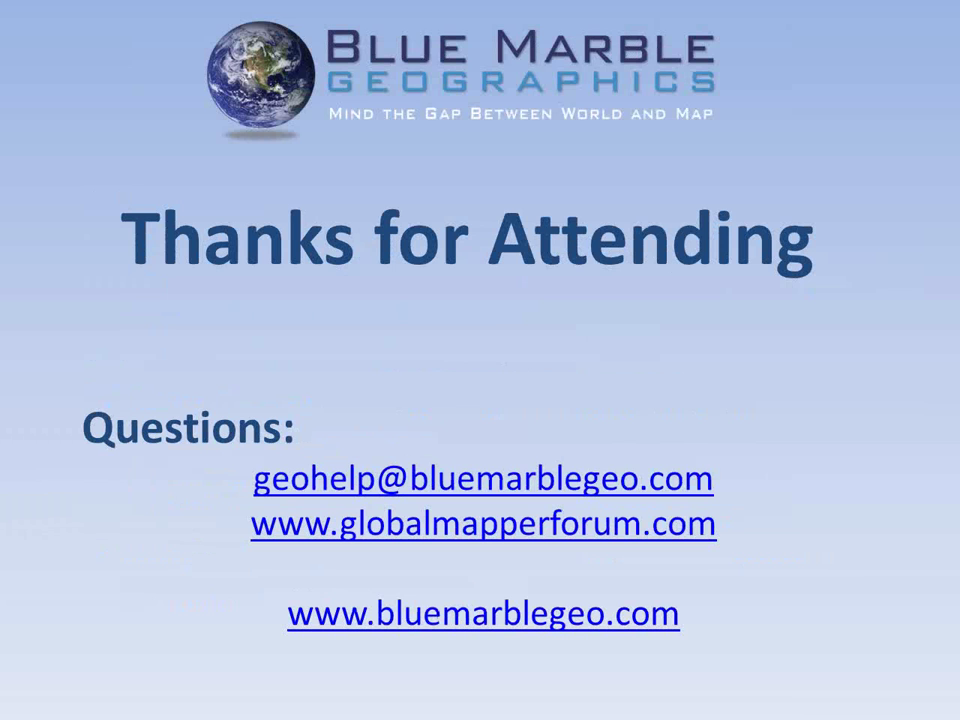